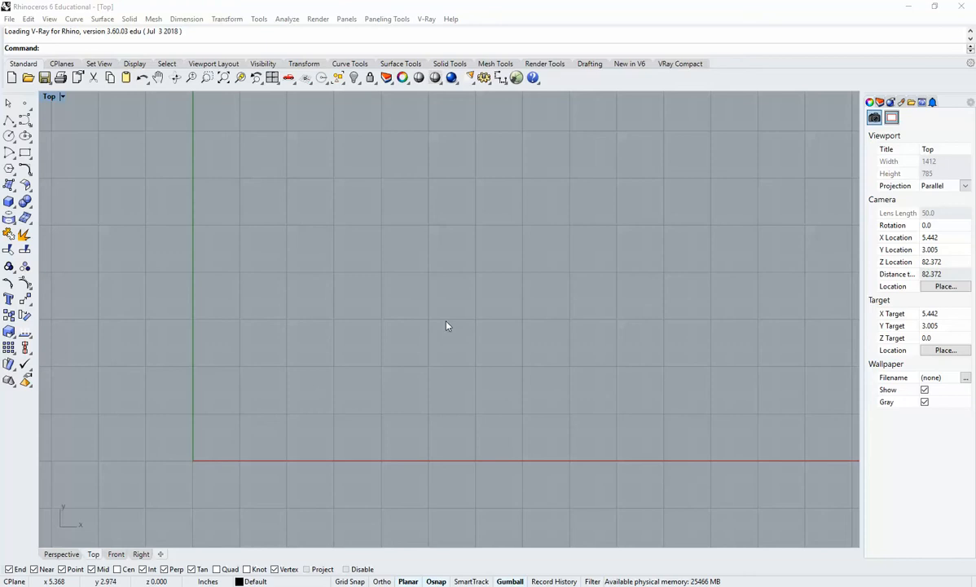
Draw an inscribed polygon with 3 sides near the origin, with one corner pointing horizontally in the positive X direction
right_drag(378, 395, 379, 382)
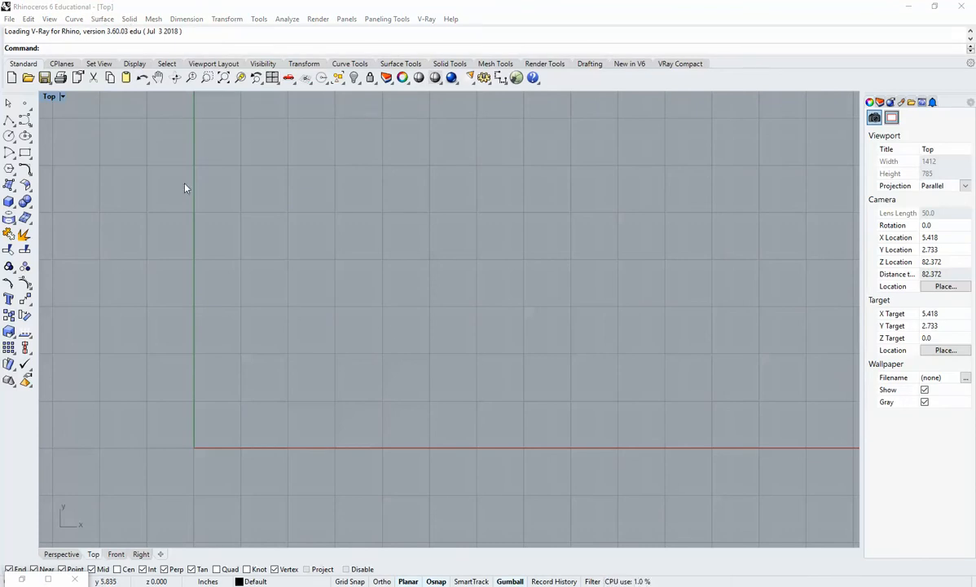
text(olygon)
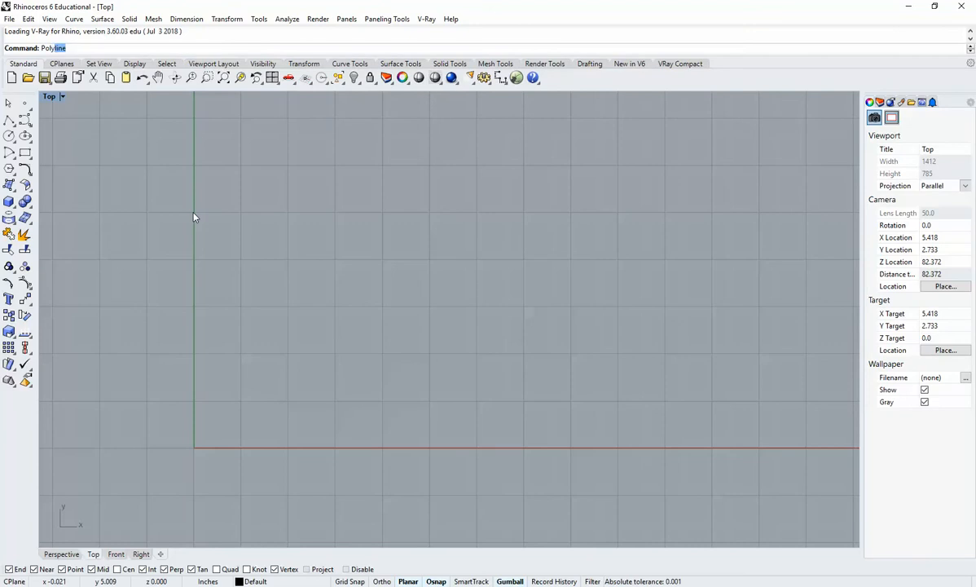
key(Return)
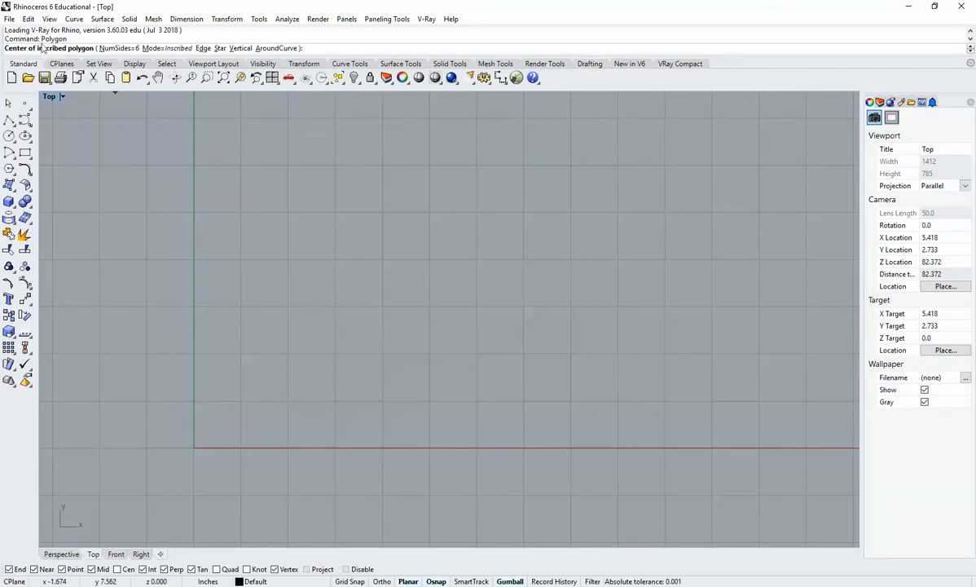
click(113, 48)
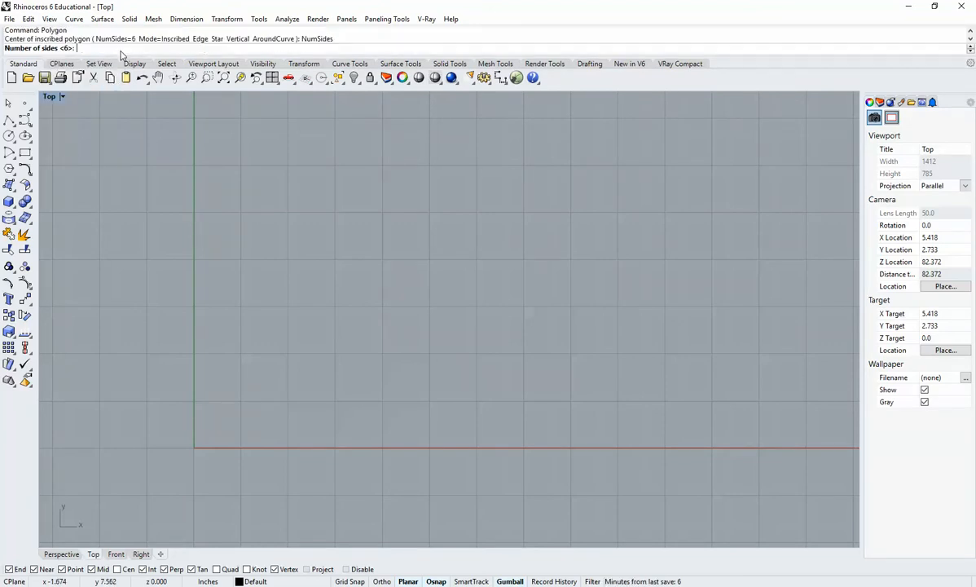
text(3)
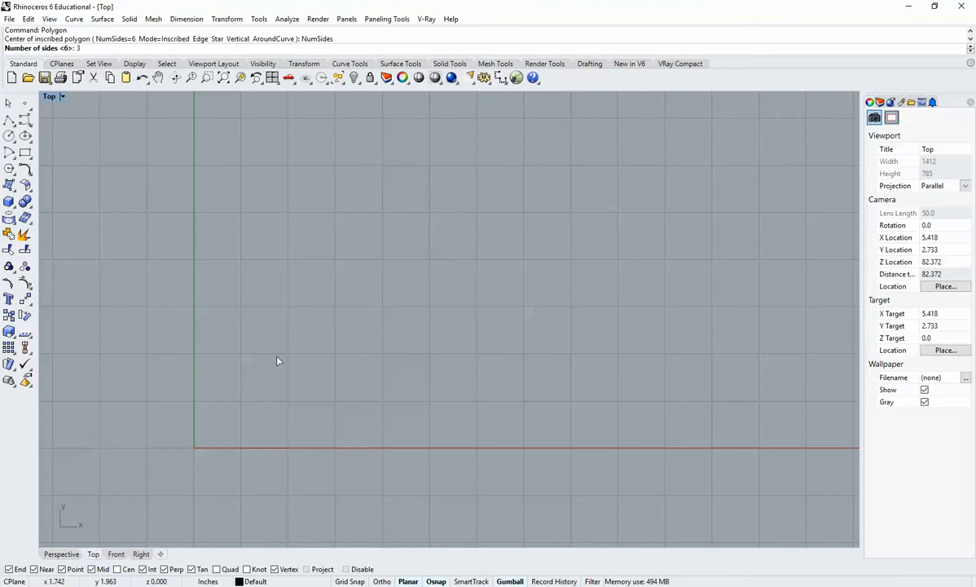
key(Return)
click(282, 388)
key(shift)
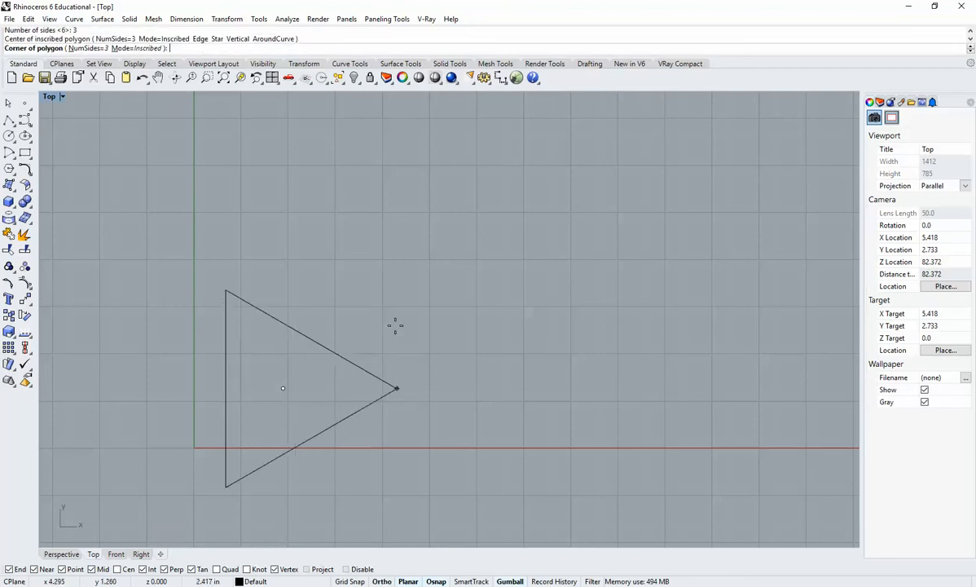
click(423, 363)
Move the triangle up and to the right so it sits just above the X axis and clear of the Y axis
click(392, 370)
drag(319, 351, 319, 285)
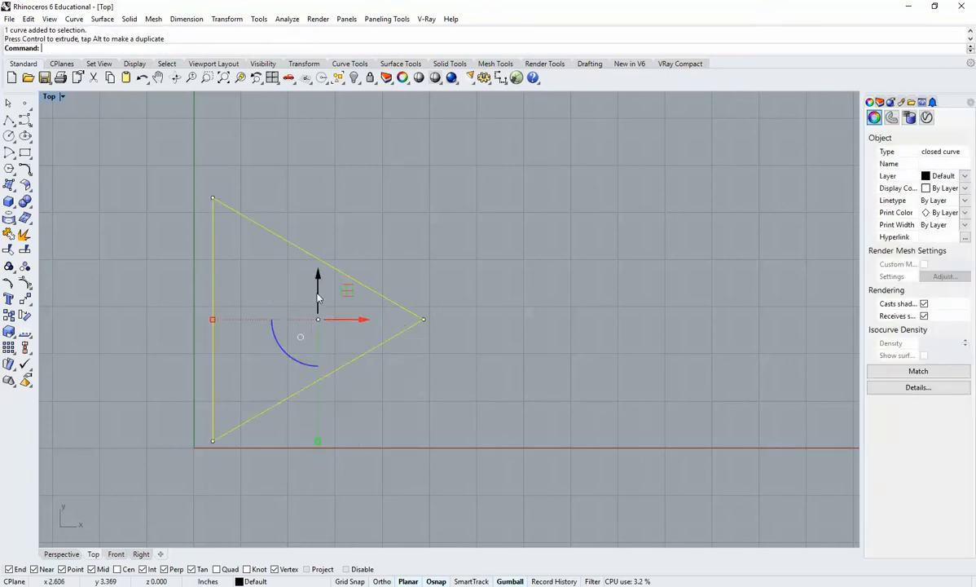
drag(361, 321, 401, 322)
click(438, 384)
Mirror a copy of the triangle across its upper slanted edge
scroll(438, 384, down, 4)
right_drag(453, 379, 430, 392)
click(395, 349)
right_drag(404, 323, 387, 360)
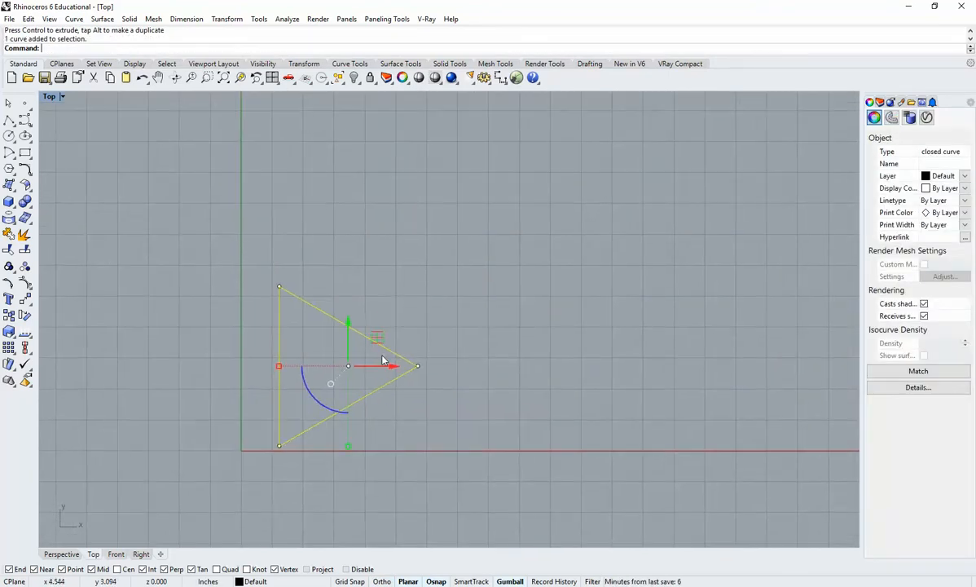
scroll(383, 359, up, 2)
key(Return)
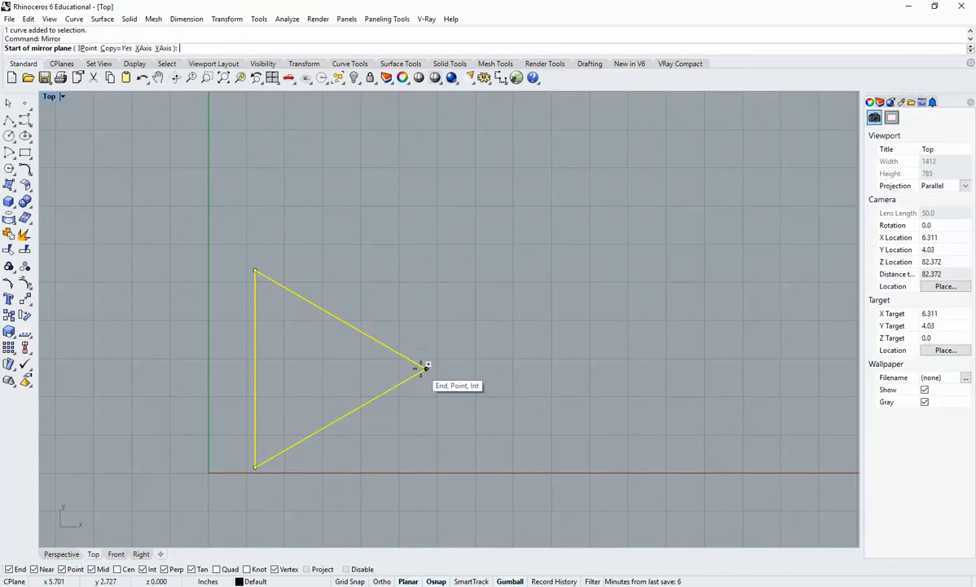
click(425, 368)
click(353, 327)
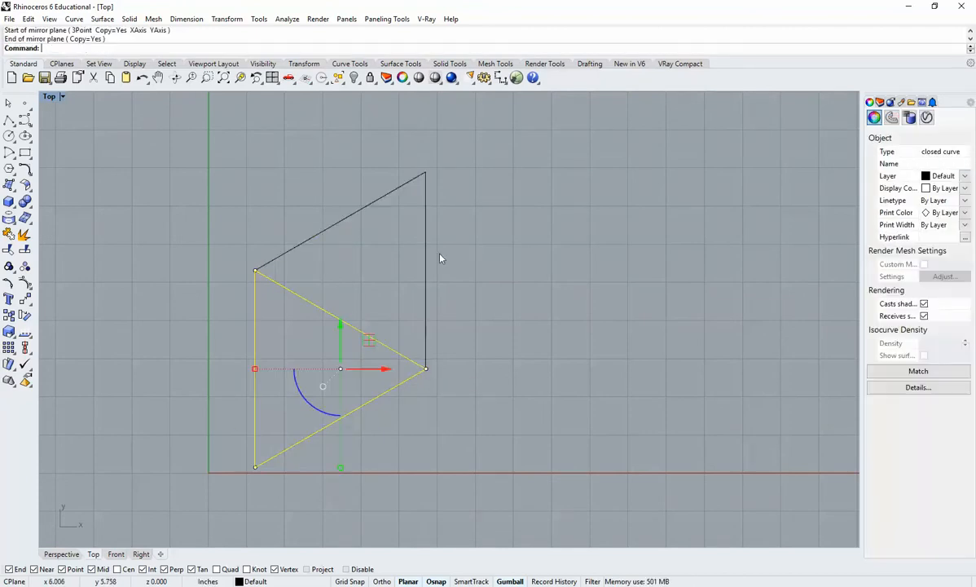
key(Escape)
Mirror a copy of the second triangle across its vertical right edge
right_drag(447, 264, 453, 309)
click(417, 262)
key(Return)
click(418, 262)
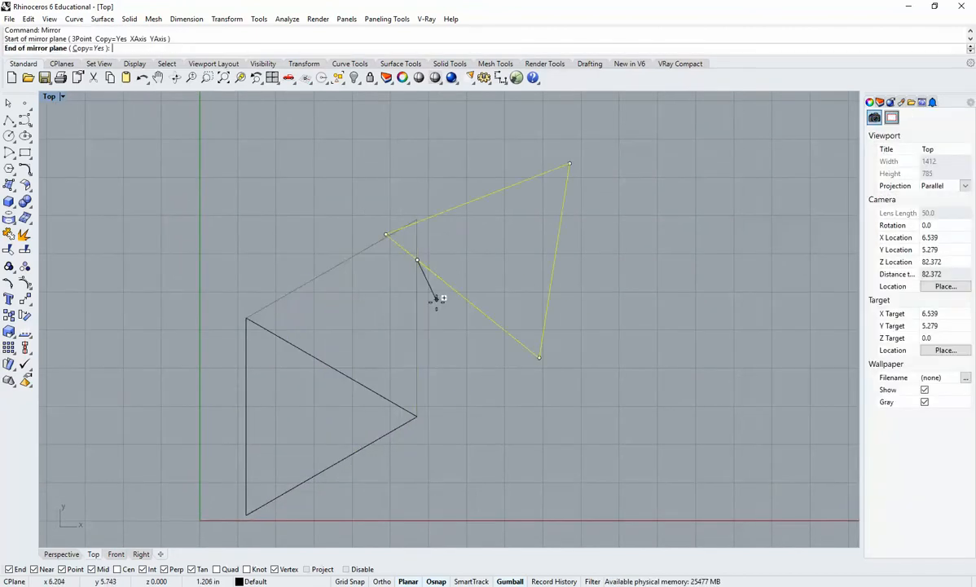
click(420, 326)
Mirror a copy of the middle triangle across its upper-left slanted edge
right_drag(376, 288, 432, 304)
click(401, 279)
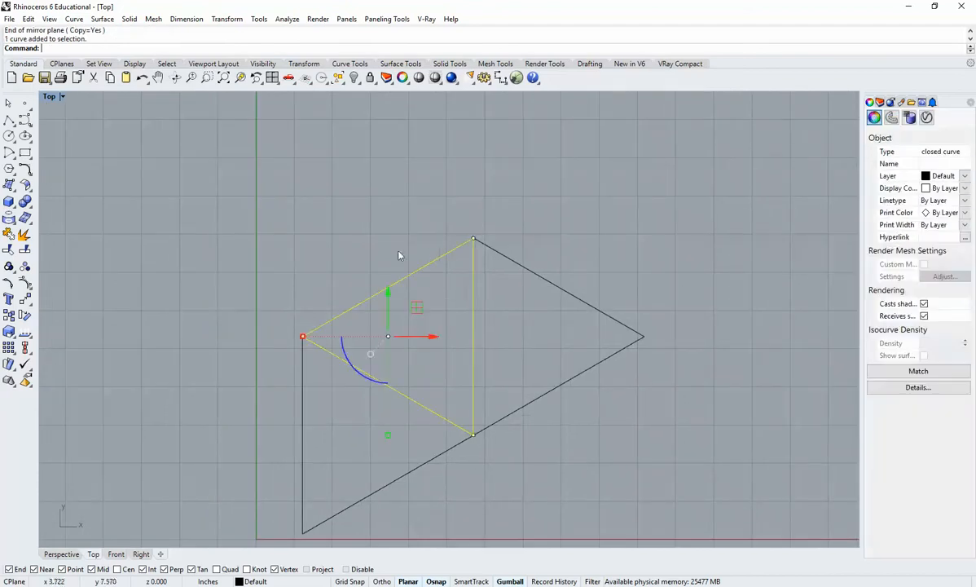
key(Return)
click(447, 253)
click(414, 270)
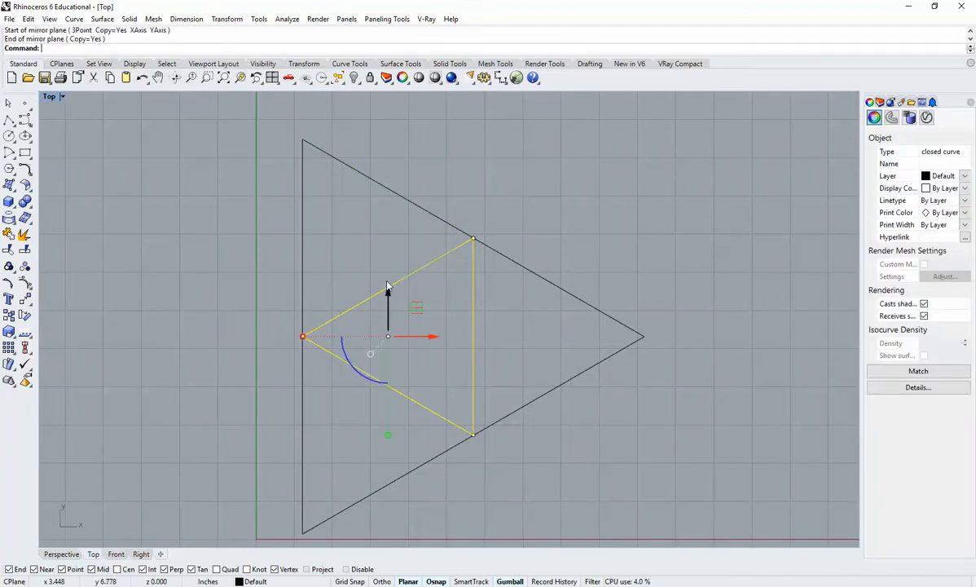
Mirror a copy of the uppermost triangle across its vertical left edge
scroll(368, 274, down, 3)
click(360, 248)
right_drag(364, 242, 392, 262)
click(359, 249)
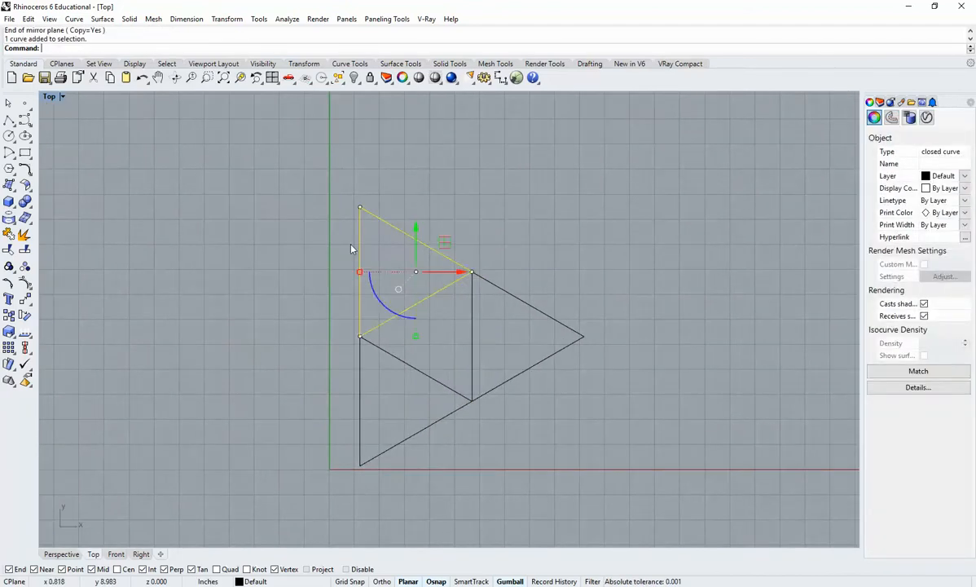
right_click(351, 249)
click(359, 226)
click(360, 272)
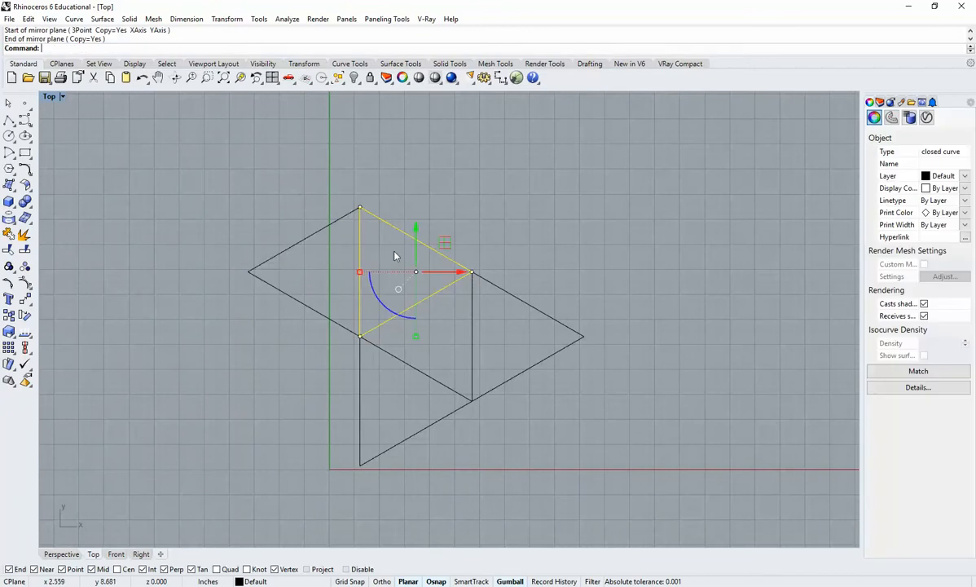
Mirror another copy of the still selected triangle across its upper-right slanted edge
right_click(401, 215)
click(377, 217)
click(413, 240)
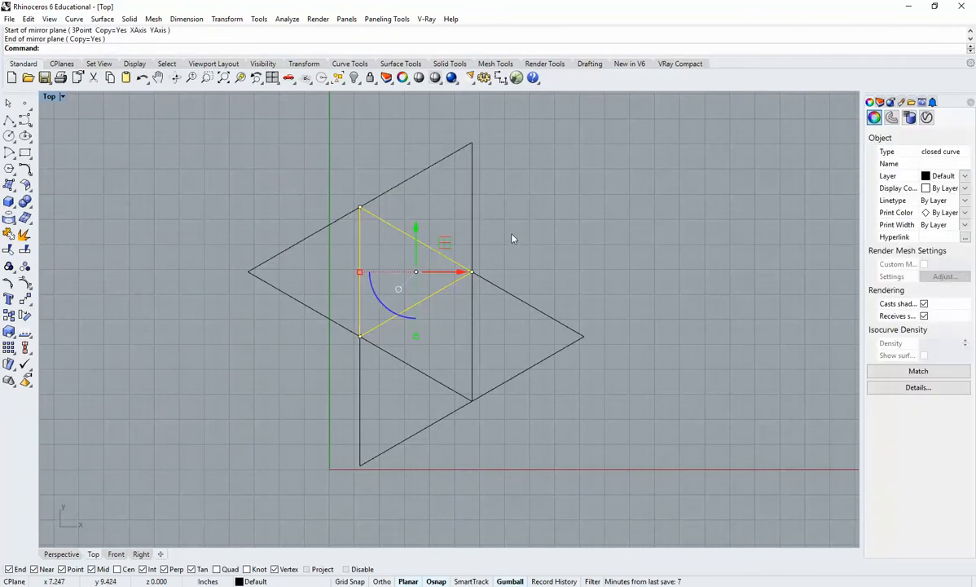
Mirror a copy of the new topmost triangle across its vertical right edge
right_drag(530, 241, 505, 308)
right_click(464, 269)
key(Escape)
click(448, 251)
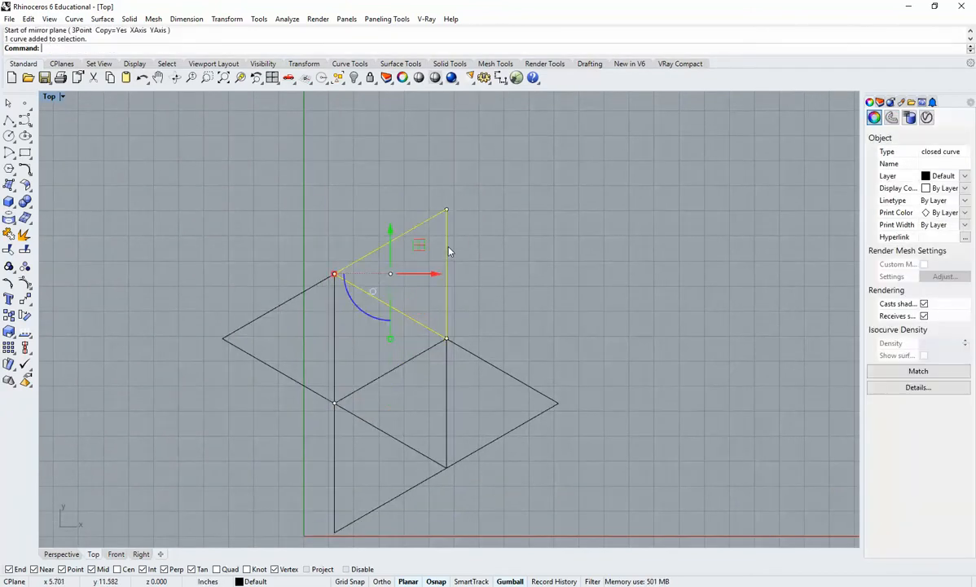
right_click(448, 251)
click(447, 241)
click(453, 272)
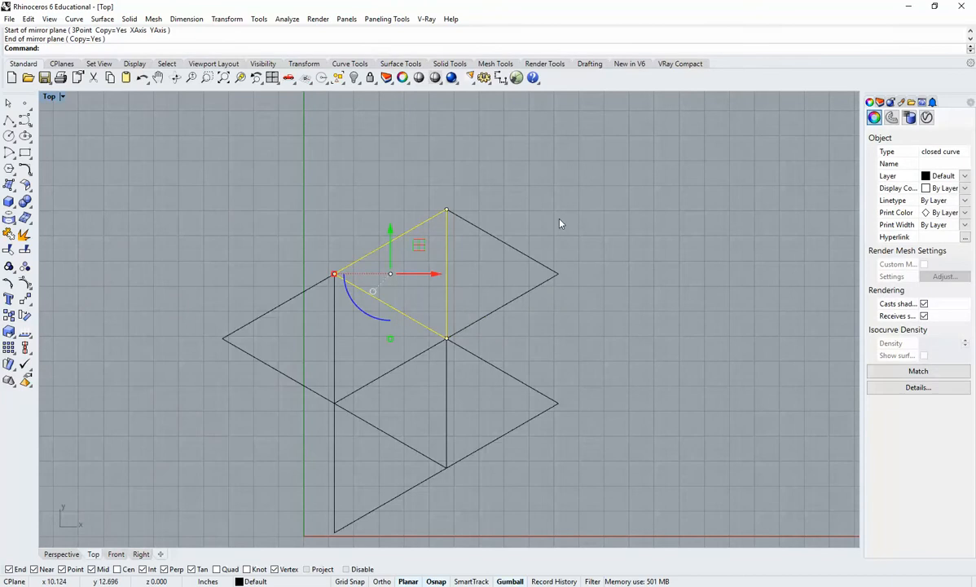
Mirror a copy of the left triangle of the upper pair across its upper-left slanted edge
click(410, 185)
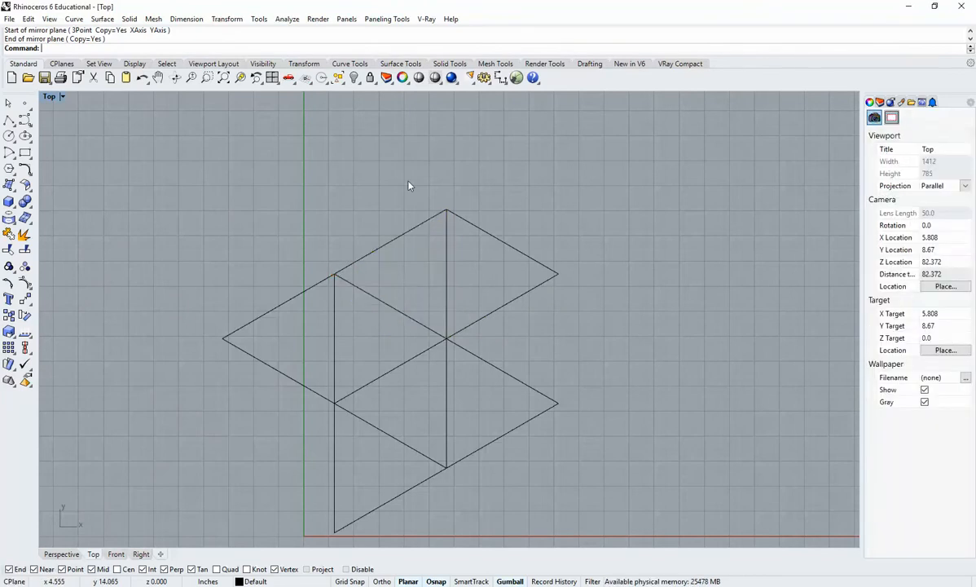
right_drag(408, 214, 416, 266)
click(419, 285)
right_click(423, 278)
click(435, 275)
click(416, 283)
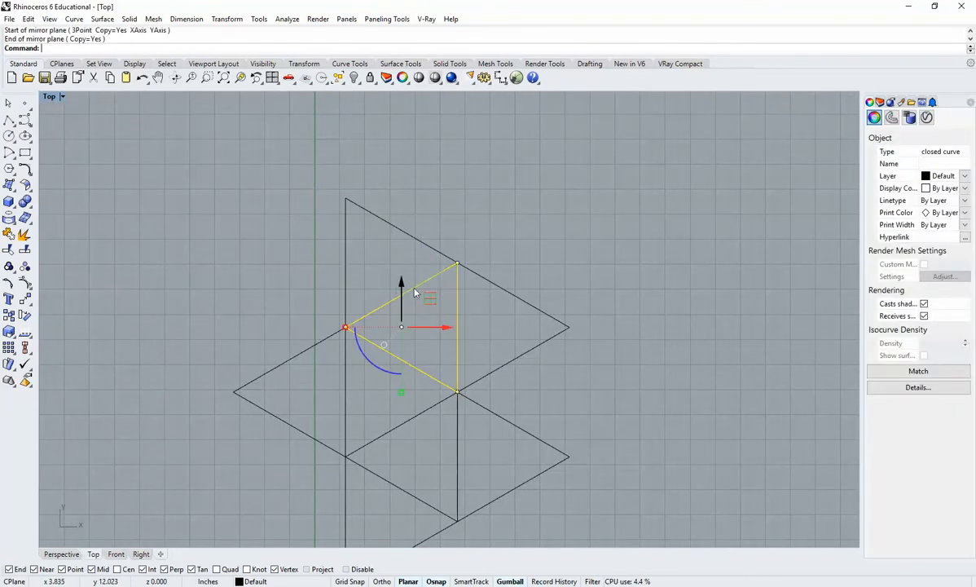
Mirror a copy of the right triangle of the upper pair across its upper-right slanted edge, completing eight triangles
click(501, 277)
click(488, 281)
right_click(493, 277)
click(482, 277)
click(513, 294)
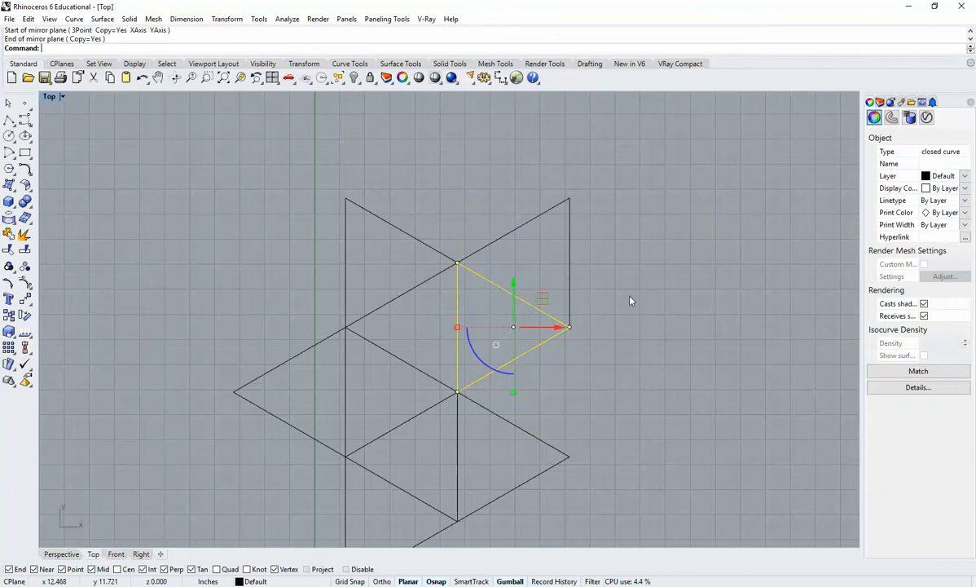
click(629, 298)
right_drag(588, 349, 583, 275)
scroll(578, 269, down, 2)
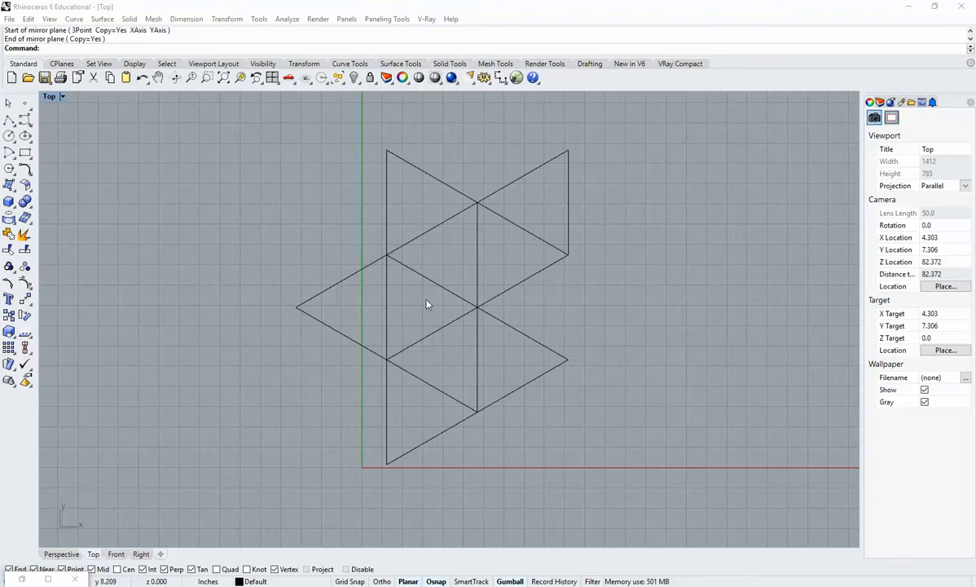
right_drag(494, 294, 474, 299)
scroll(474, 299, up, 2)
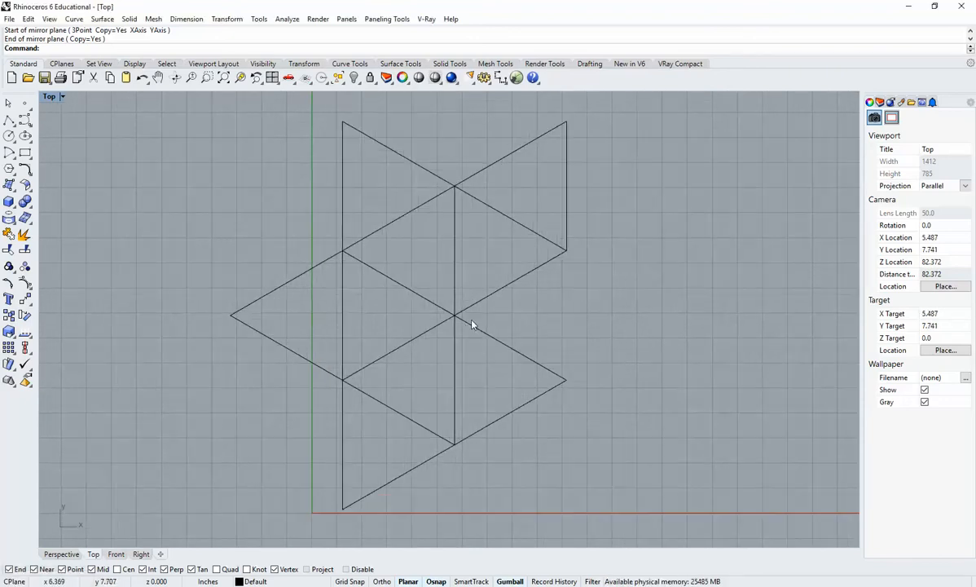
right_drag(473, 351, 472, 337)
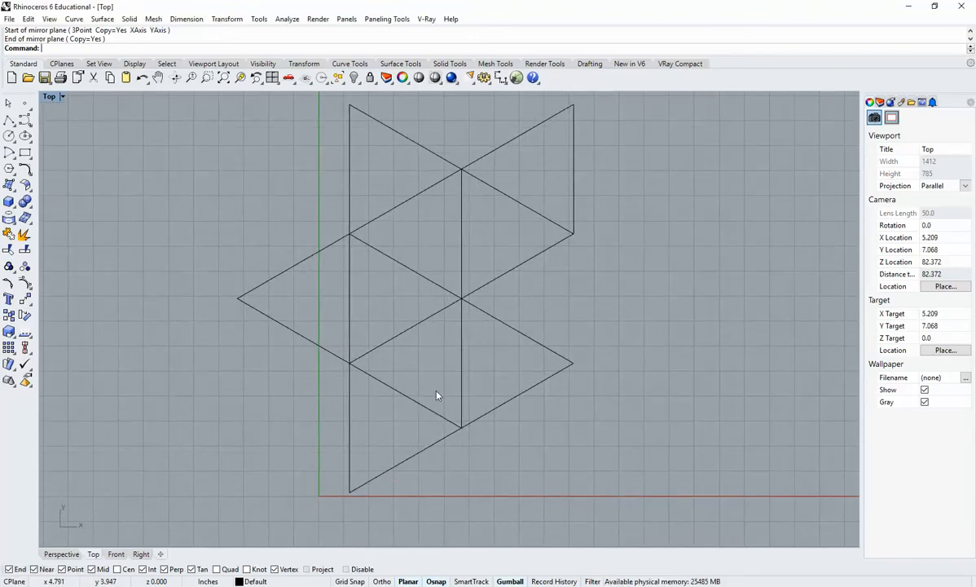
right_drag(443, 344, 419, 366)
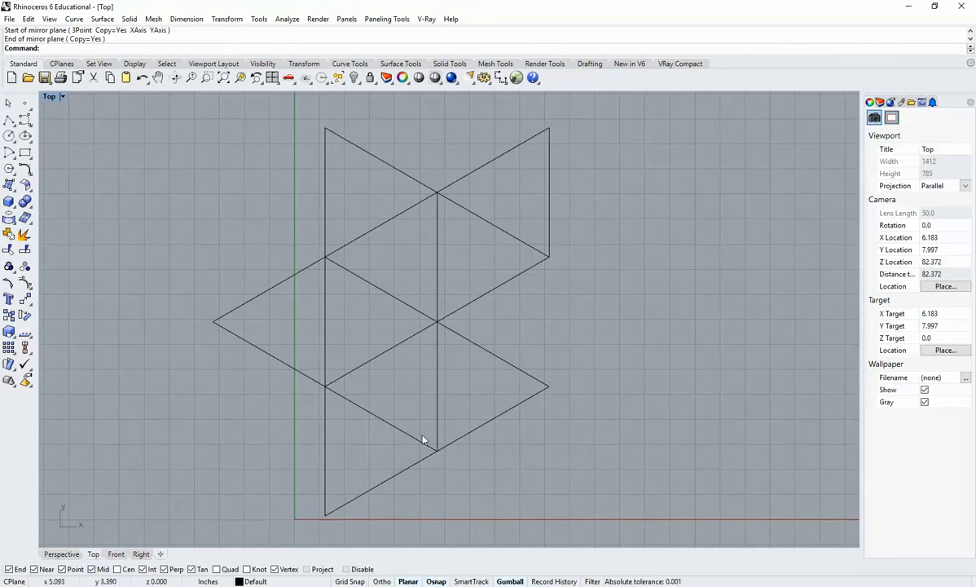
right_drag(422, 435, 434, 420)
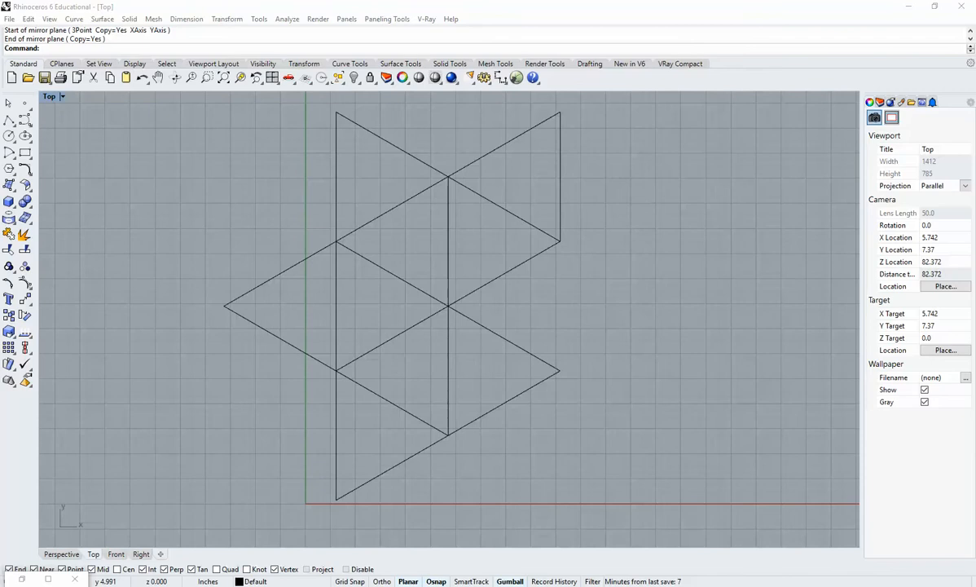
Show the layer list and make Layer 01 the current layer
scroll(361, 361, up, 5)
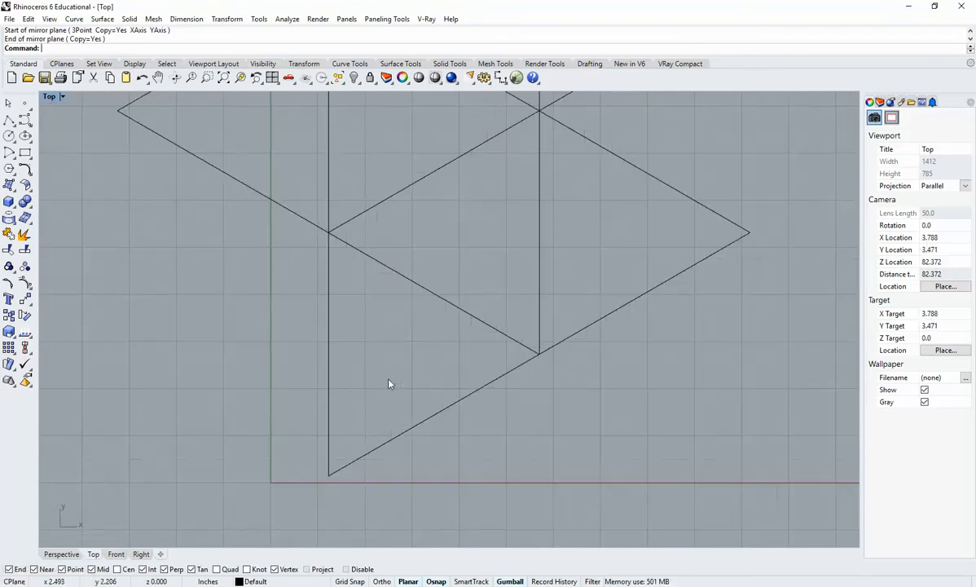
click(880, 102)
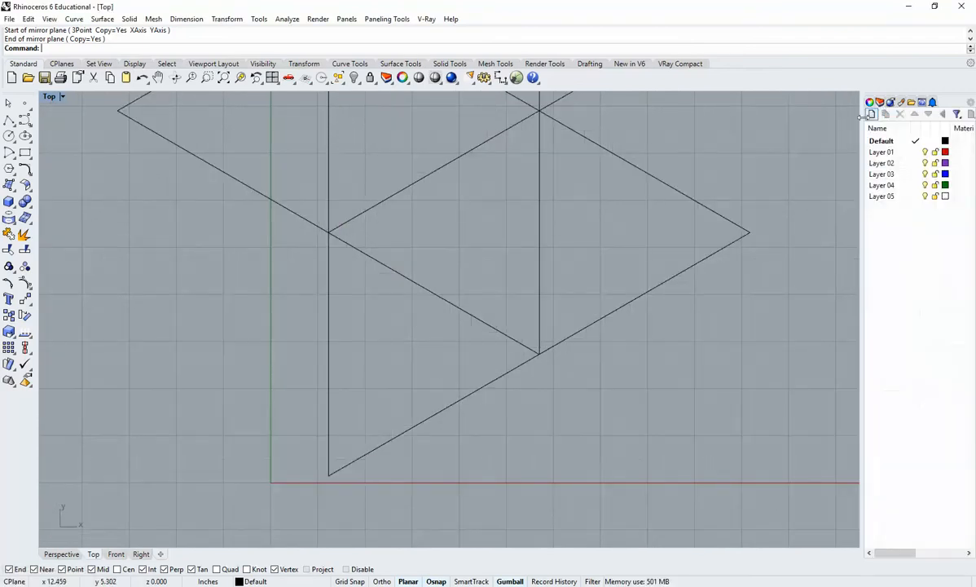
click(907, 198)
click(907, 198)
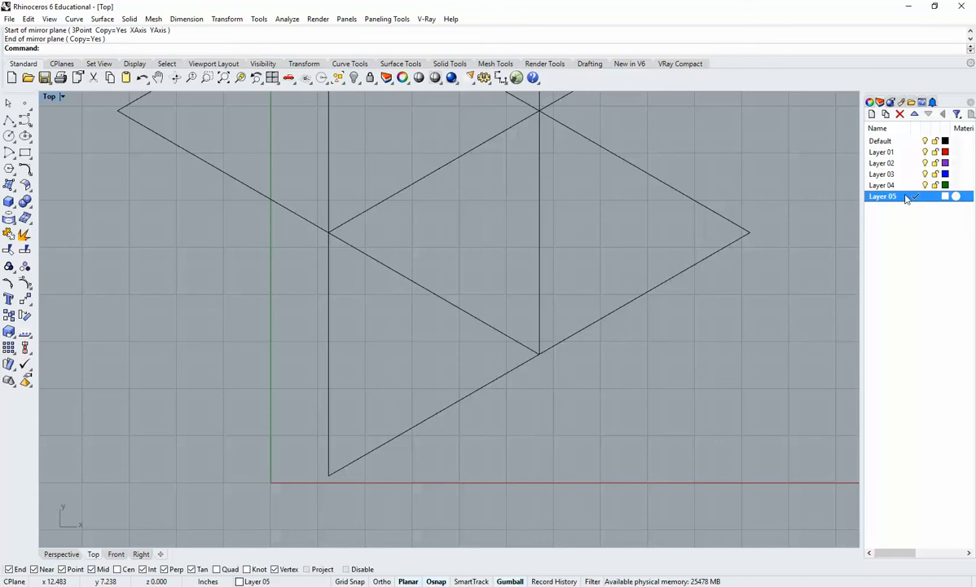
click(914, 153)
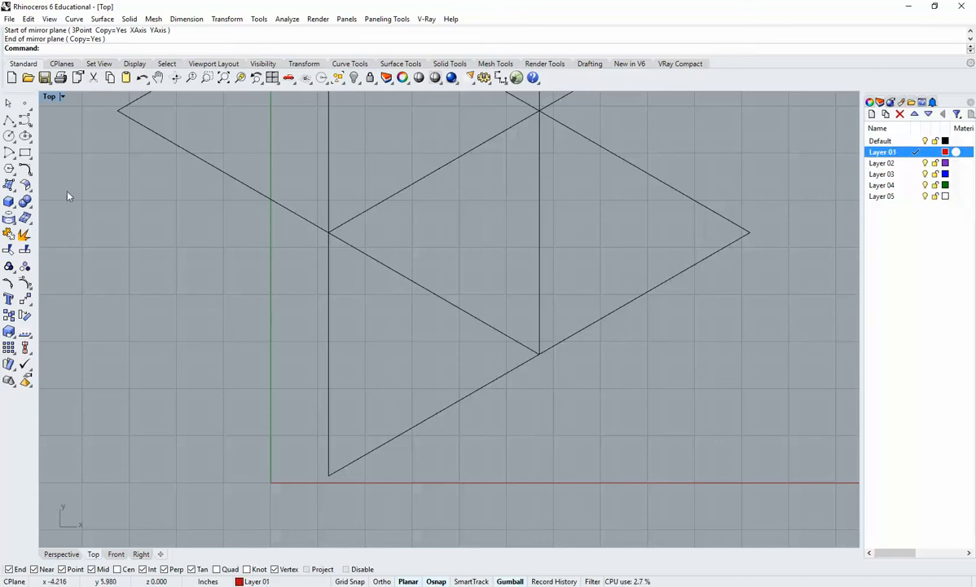
Turn on the Cen object snap and place point objects at the centers of the three lowest triangles
click(23, 106)
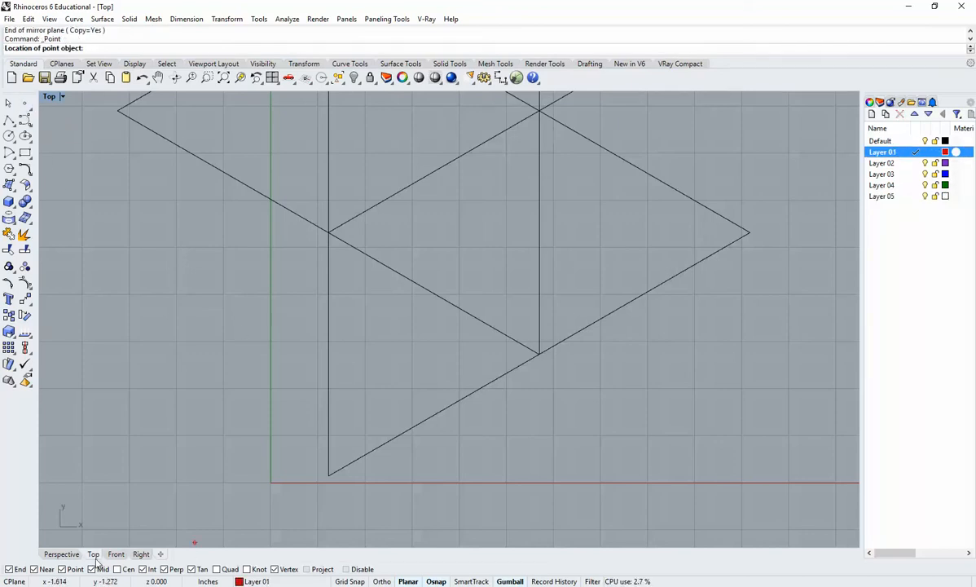
click(346, 455)
right_drag(426, 376, 385, 471)
right_click(385, 471)
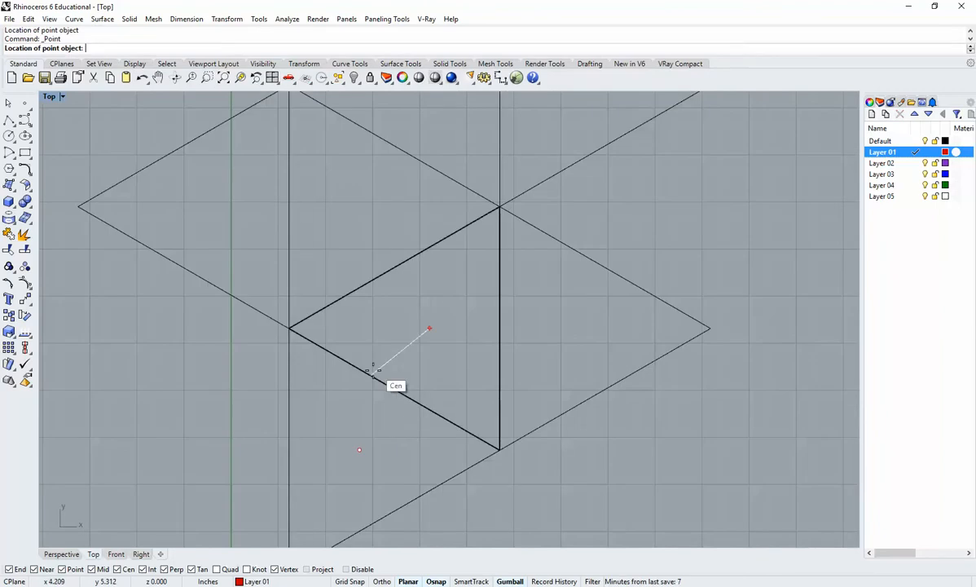
click(383, 373)
right_click(423, 360)
click(542, 411)
Place point objects at the centers of the leftmost triangle and the triangle sharing its vertical edge
right_drag(488, 326, 533, 394)
right_click(489, 367)
click(334, 309)
right_click(329, 316)
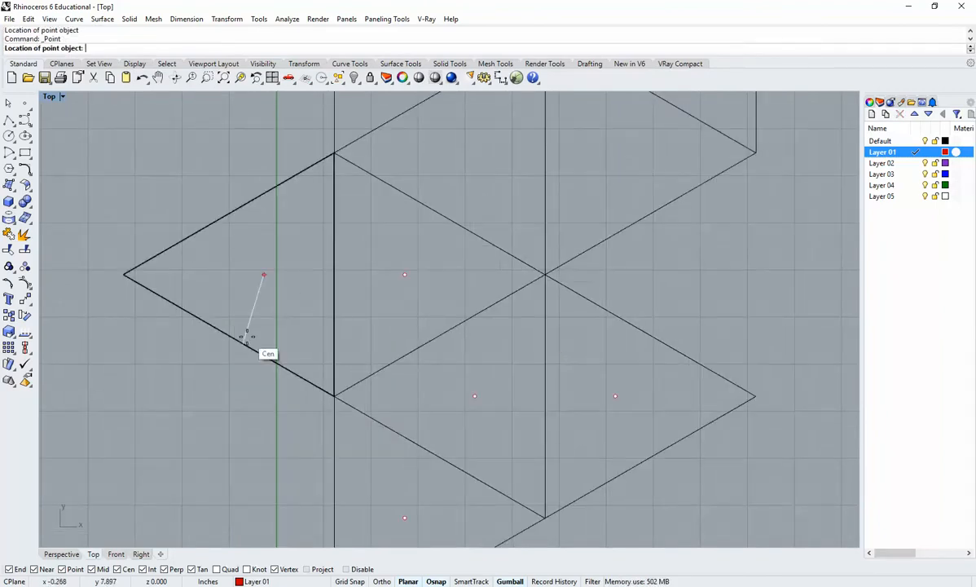
click(247, 335)
Place point objects at the centers of the upper pair of triangles and the upper-right triangle
right_drag(345, 333, 366, 323)
right_click(366, 323)
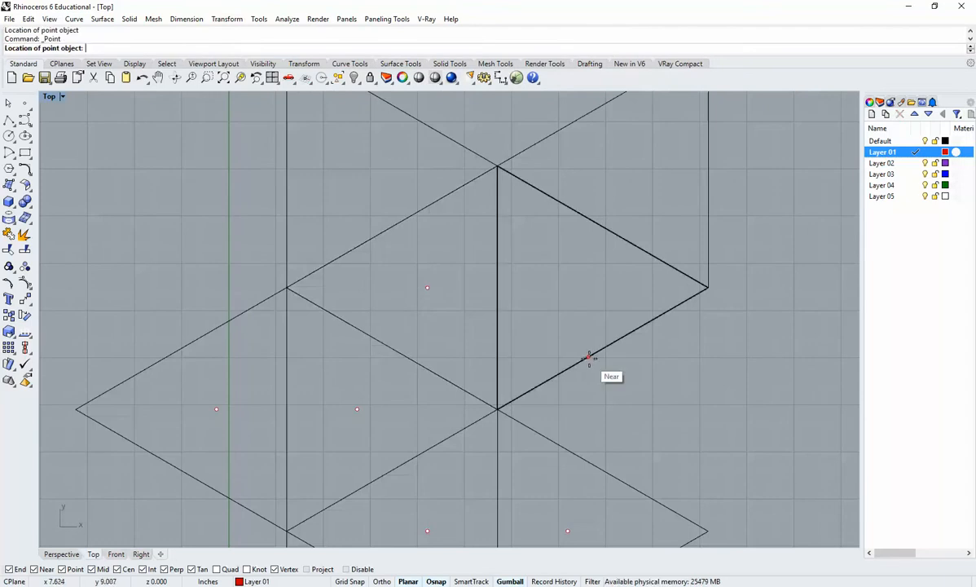
click(590, 358)
right_drag(652, 255, 605, 355)
right_click(606, 356)
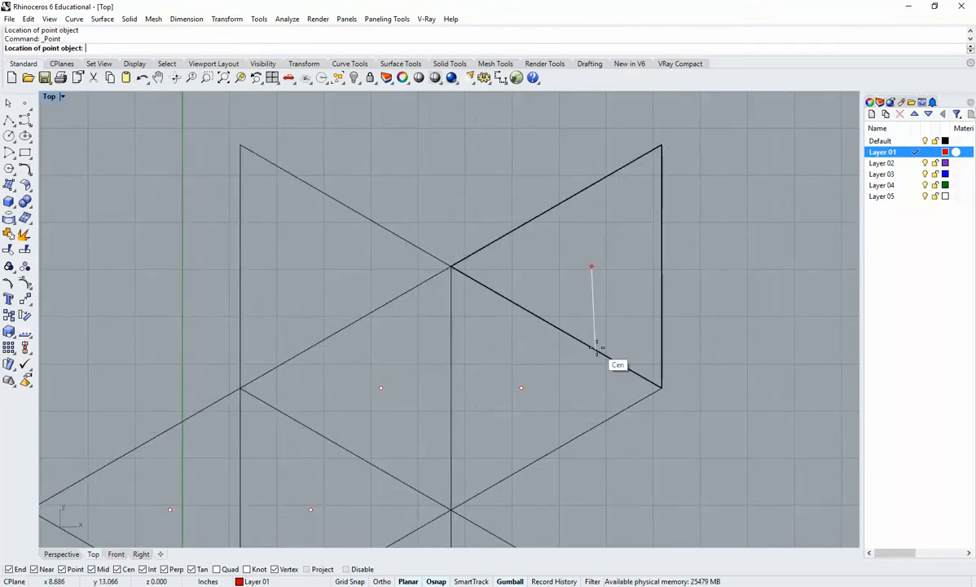
click(595, 348)
Make Layer 05 current and draw a line from the lowest triangle's bottom corner to the midpoint of its upper slanted edge
scroll(350, 329, down, 3)
scroll(404, 326, up, 4)
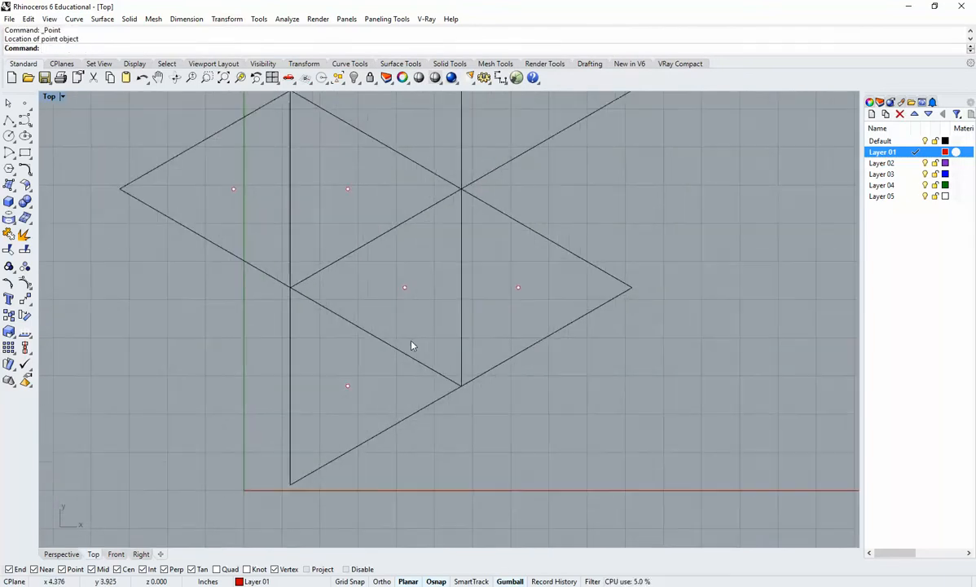
scroll(367, 395, up, 3)
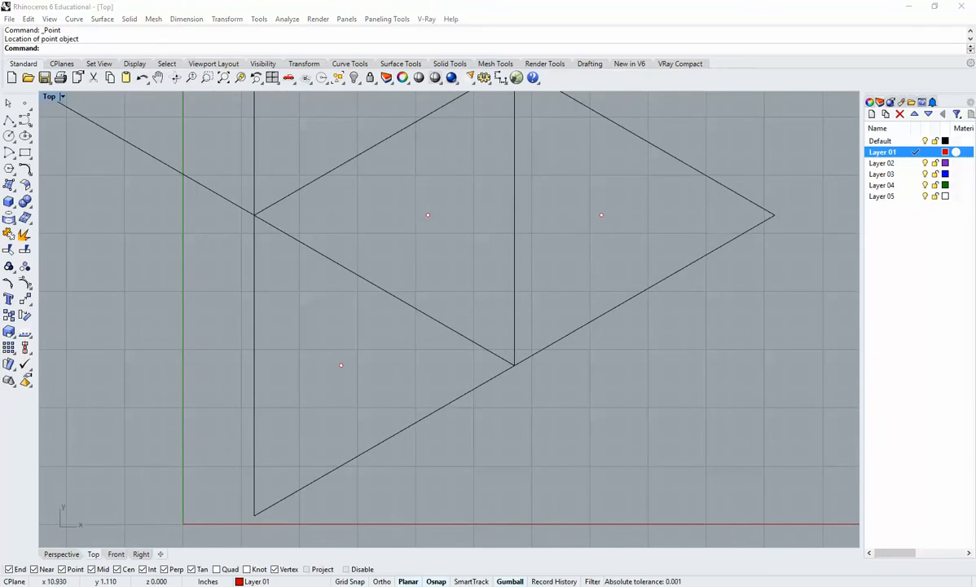
double_click(907, 197)
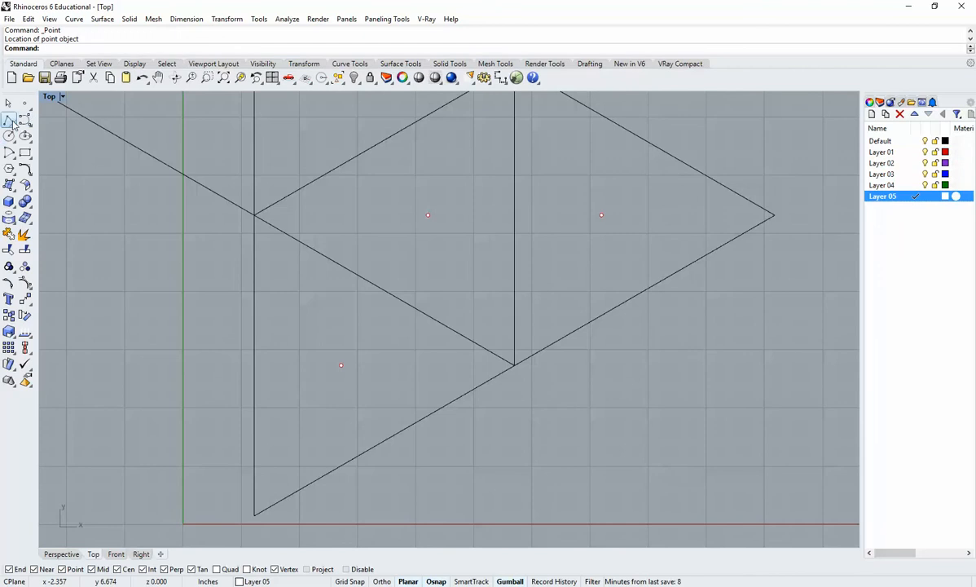
click(9, 119)
click(254, 514)
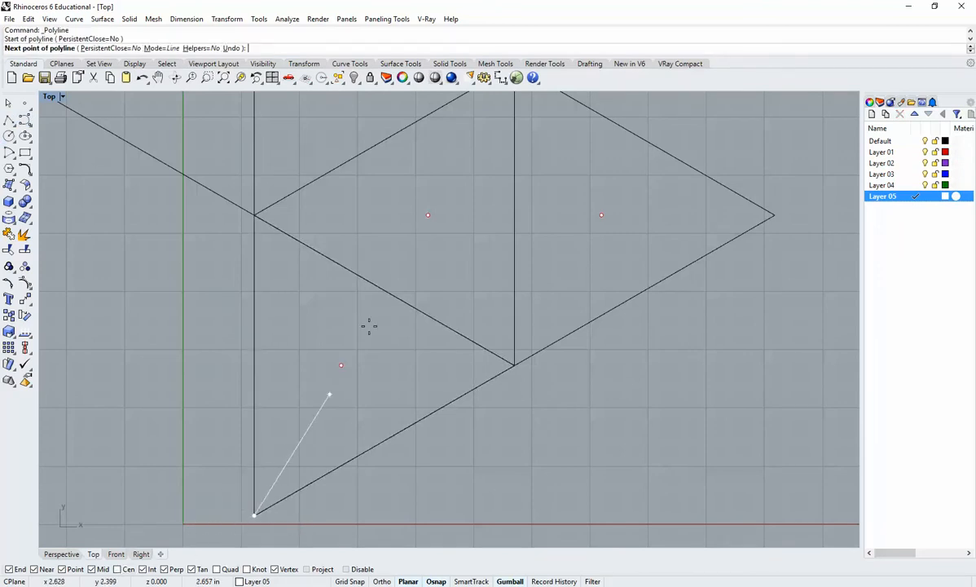
click(384, 290)
key(Return)
Draw the lowest triangle's other two medians, from its right and top corners to the midpoints of the opposite edges
key(Return)
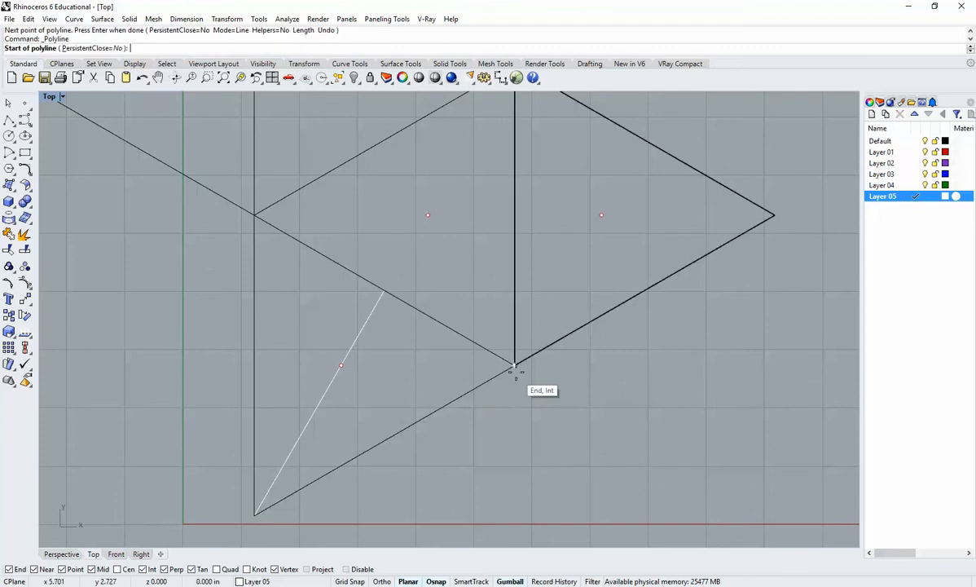
click(514, 365)
click(255, 365)
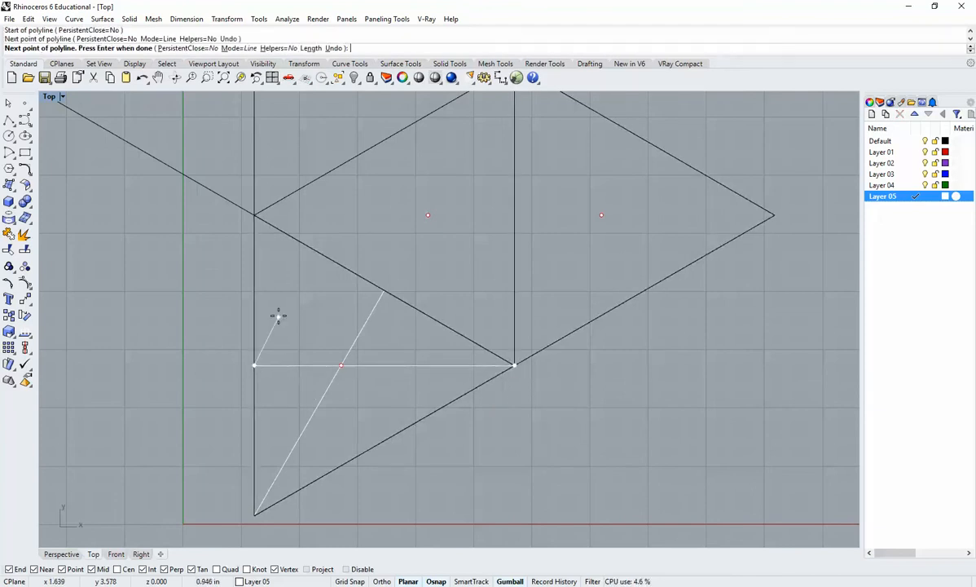
key(Return)
key(Return)
click(255, 215)
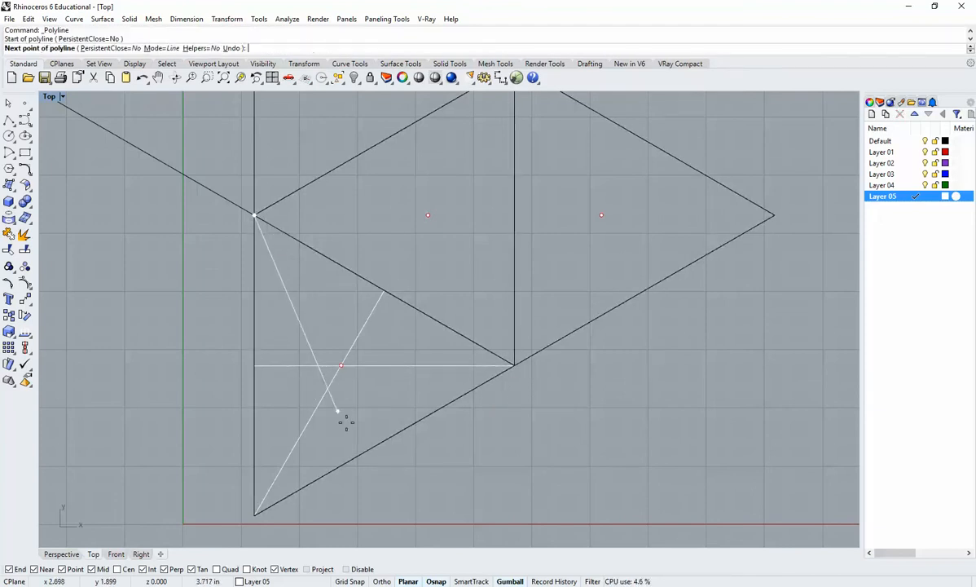
click(388, 440)
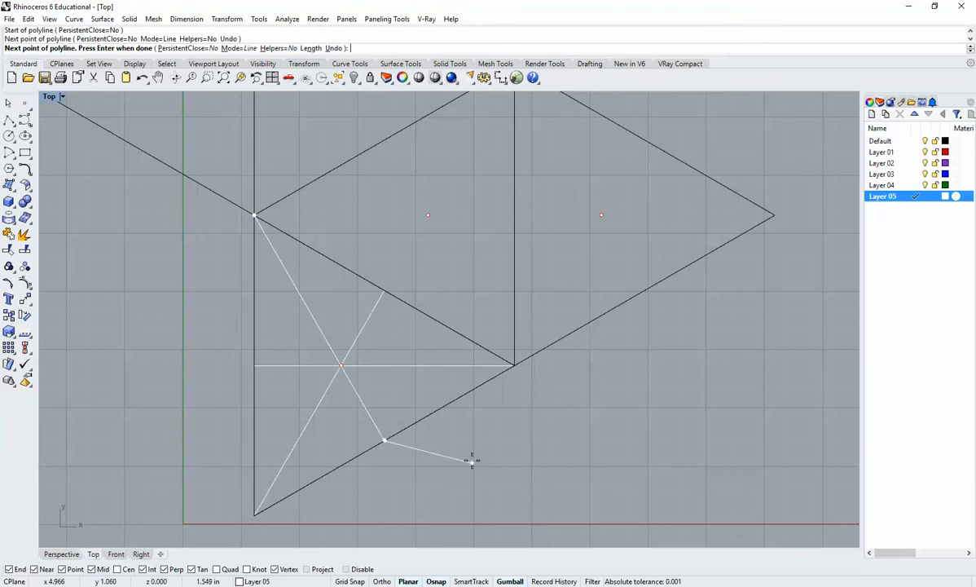
key(Return)
Make Layer 01 current and draw a circle about 0.974 in in diameter centered where the three medians cross
right_drag(368, 432, 351, 409)
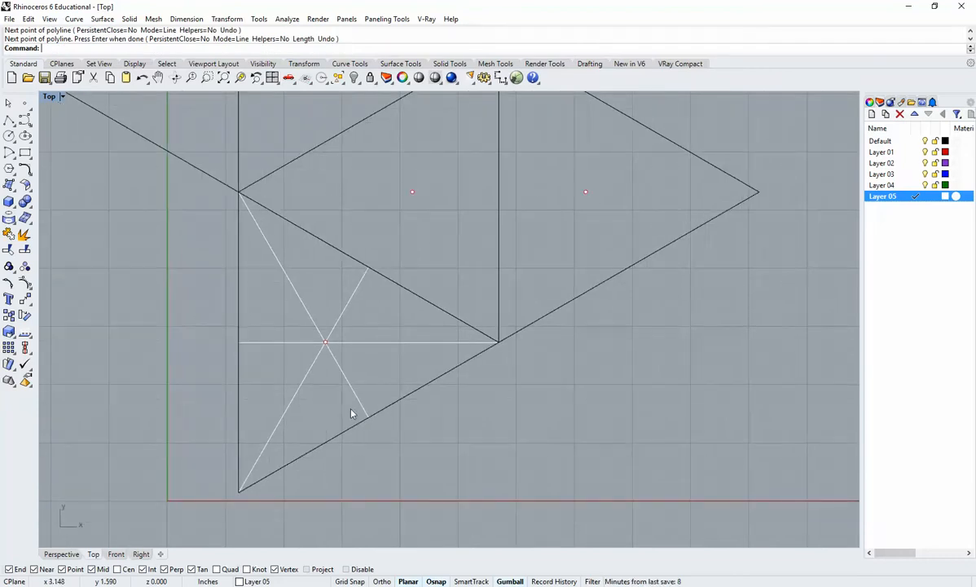
scroll(355, 412, up, 5)
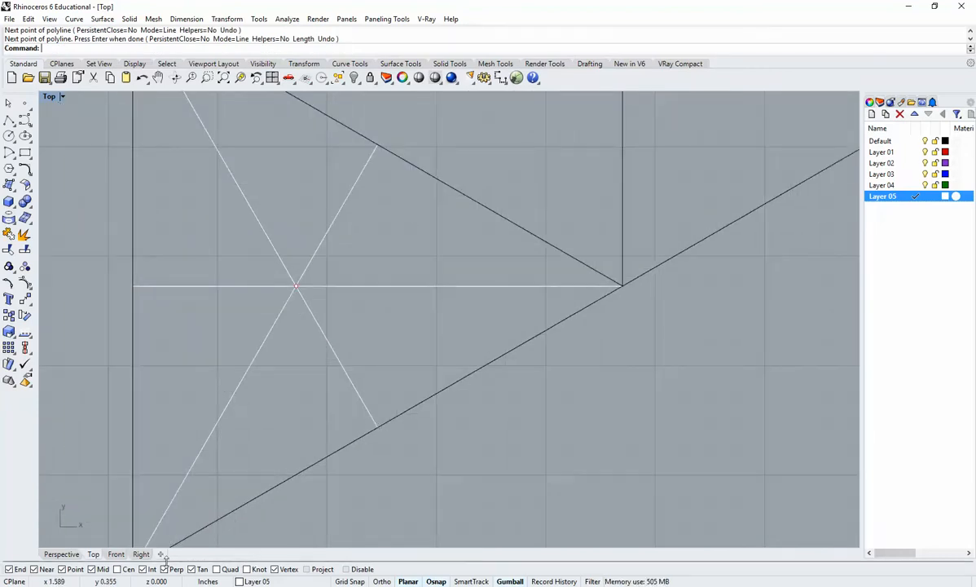
right_drag(264, 444, 301, 447)
scroll(345, 413, down, 3)
right_drag(344, 413, 384, 431)
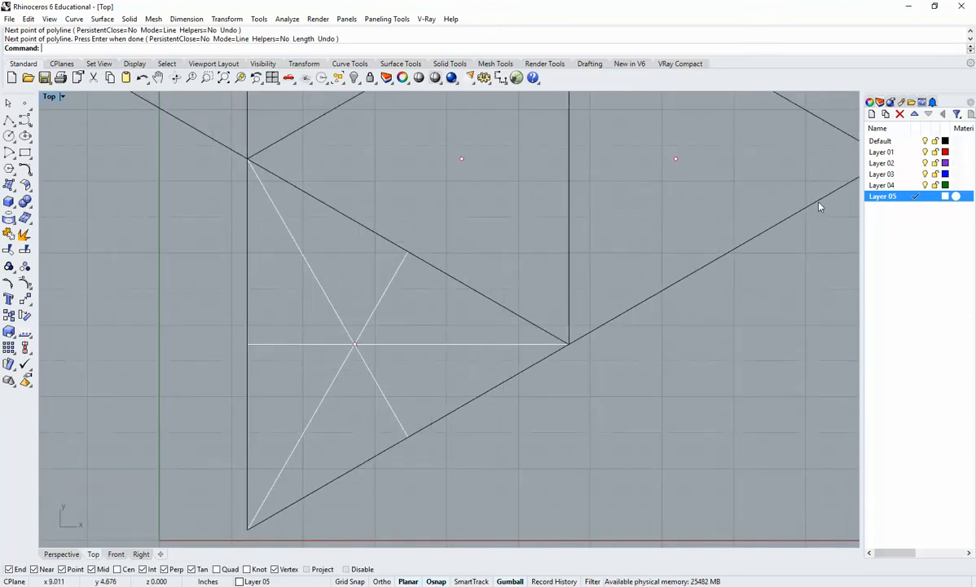
click(906, 152)
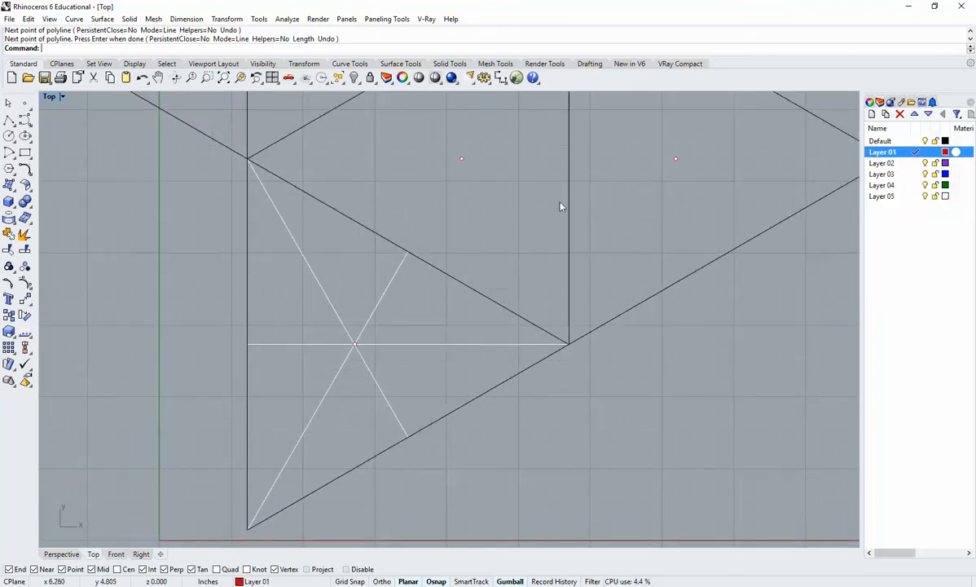
click(8, 136)
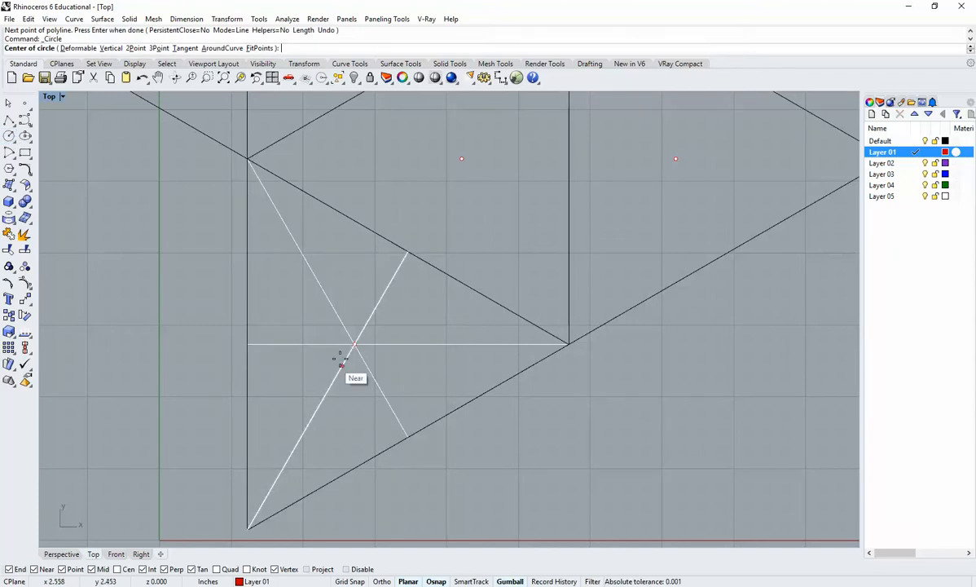
click(355, 344)
scroll(368, 349, up, 2)
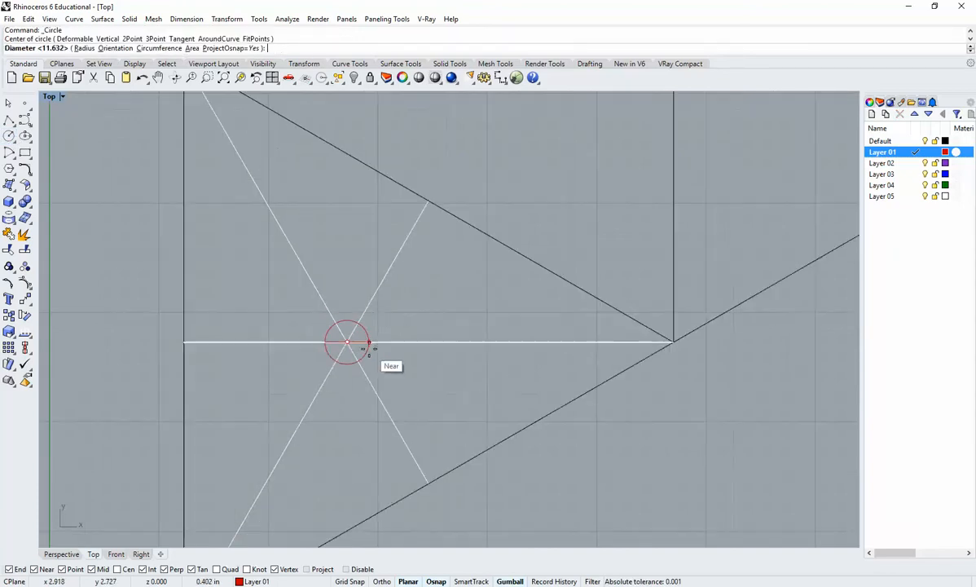
click(375, 295)
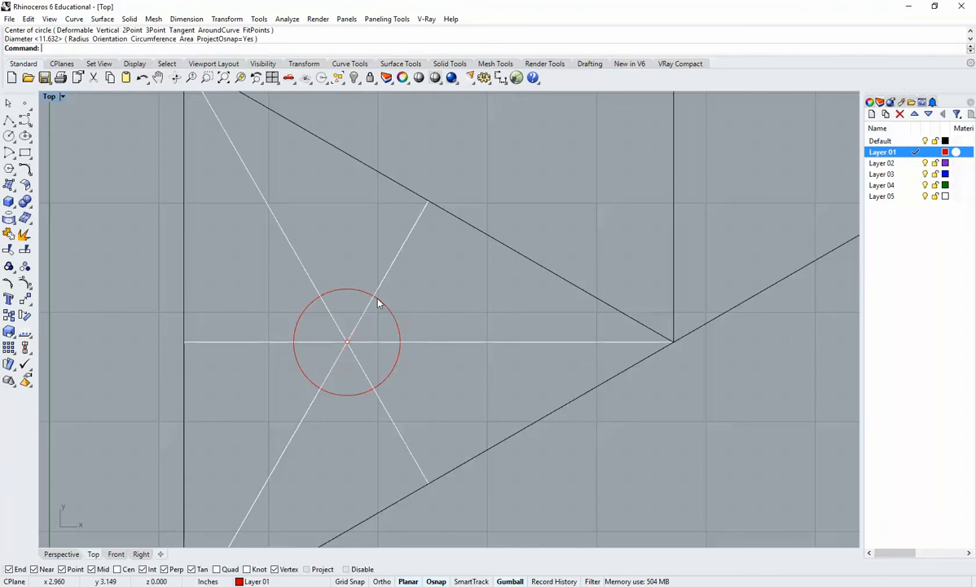
Draw a circle about 0.375 in in diameter centered on the midpoint of the lowest triangle's lower slanted edge
scroll(379, 343, down, 3)
scroll(359, 410, up, 4)
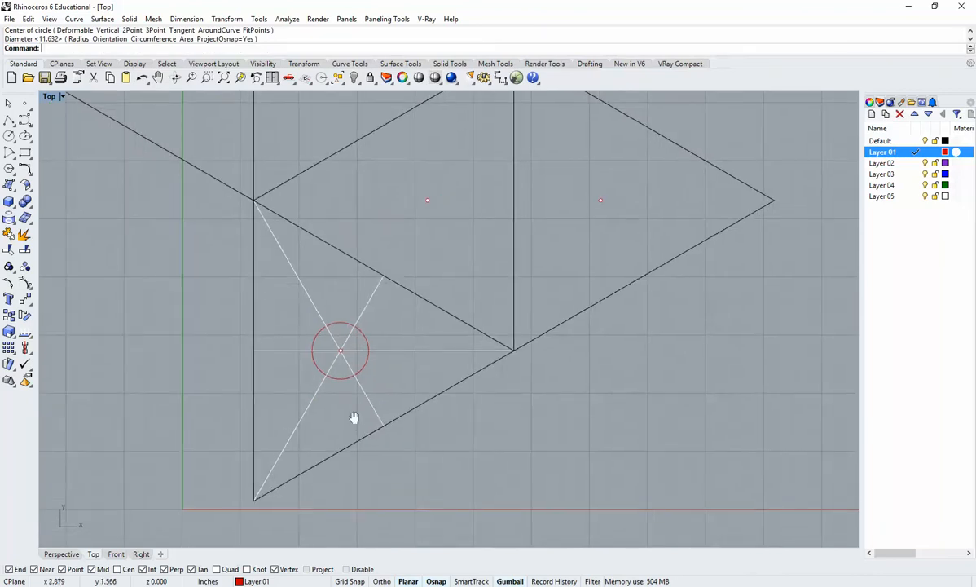
key(Return)
click(395, 412)
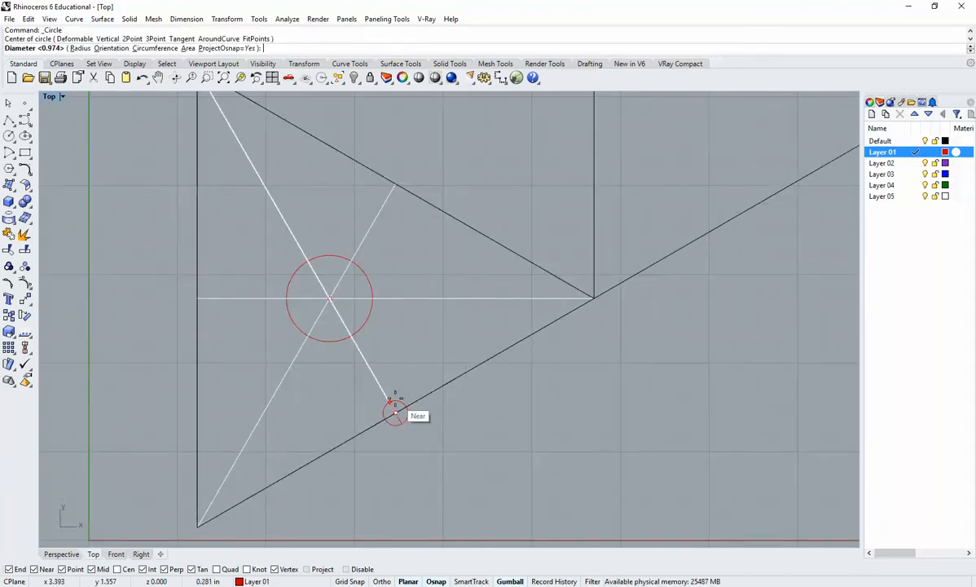
scroll(391, 401, up, 2)
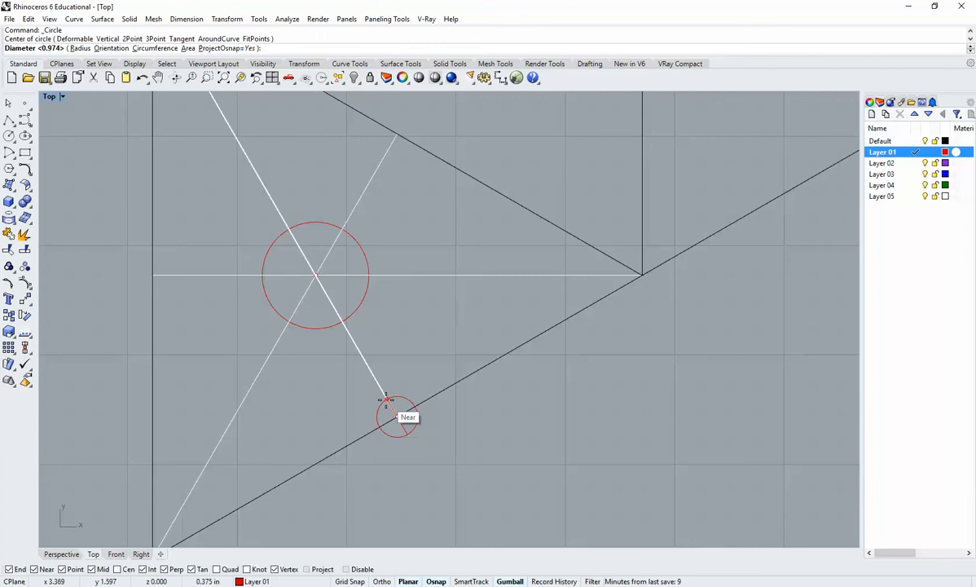
click(386, 399)
Copy the small circle from its center to the midpoints of the triangle's vertical edge and upper slanted edge
scroll(394, 430, down, 3)
scroll(392, 429, up, 2)
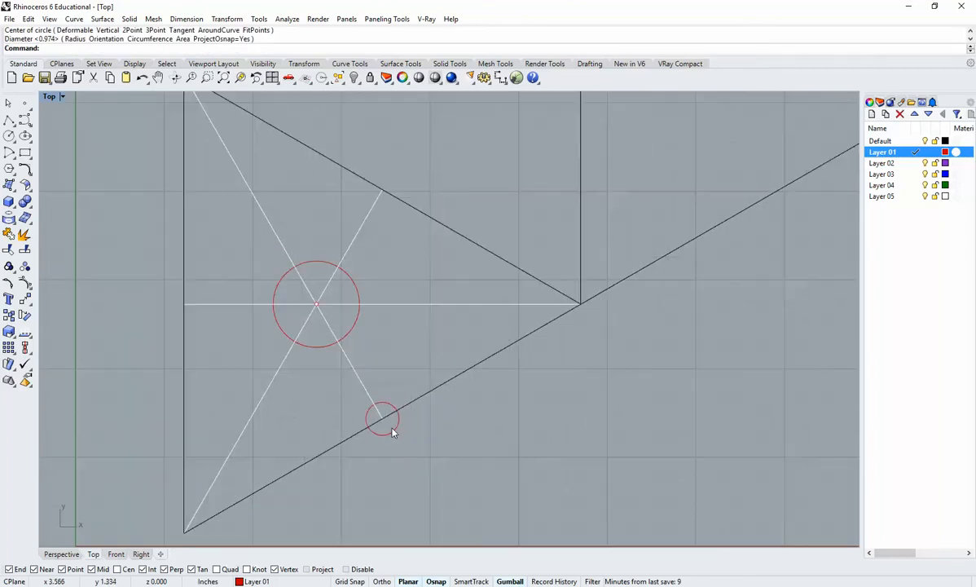
click(391, 427)
text(copy)
key(Return)
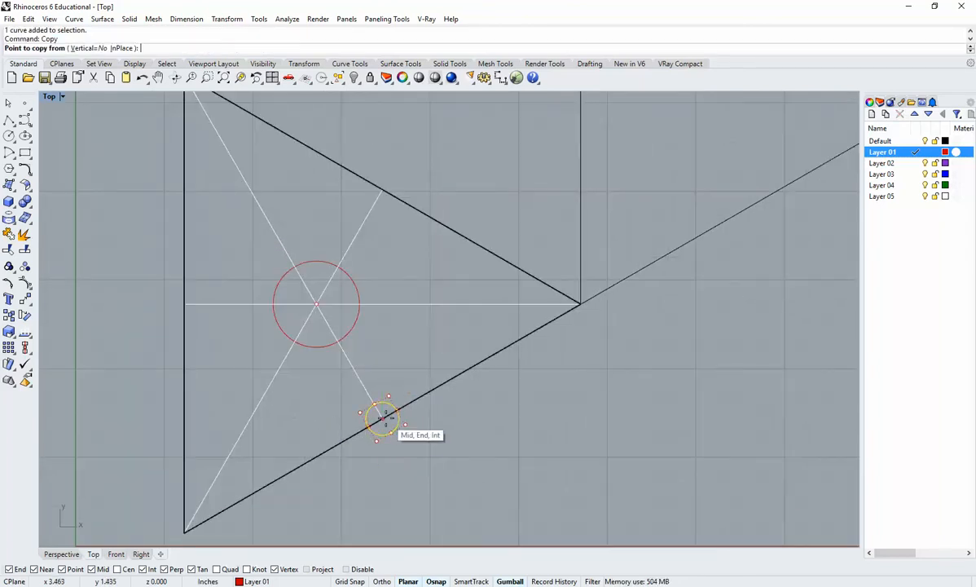
click(382, 419)
click(184, 303)
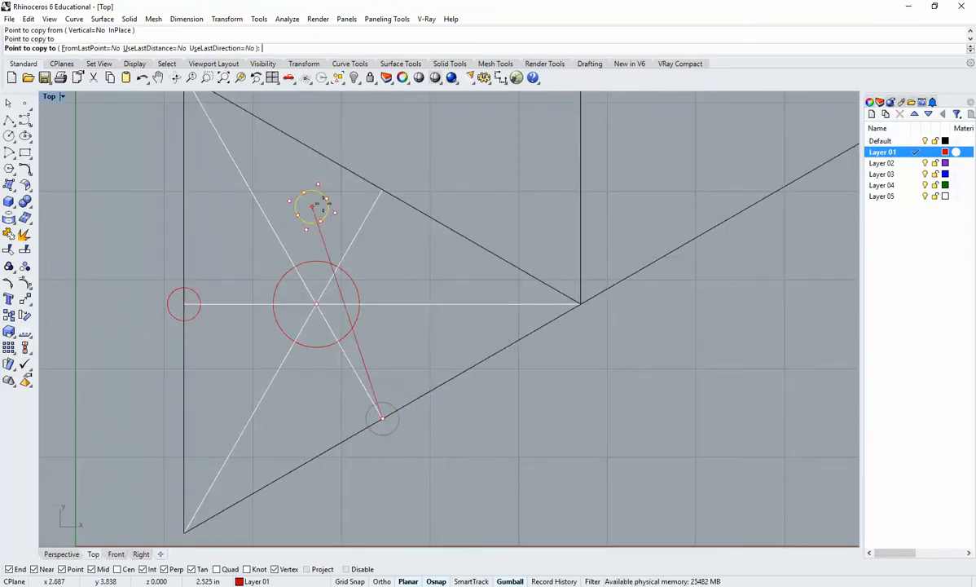
click(382, 191)
key(Return)
Make the Default layer current and draw a line from the lower small circle's left edge intersection to the large circle's crossing with the bottom-corner median
scroll(506, 413, down, 3)
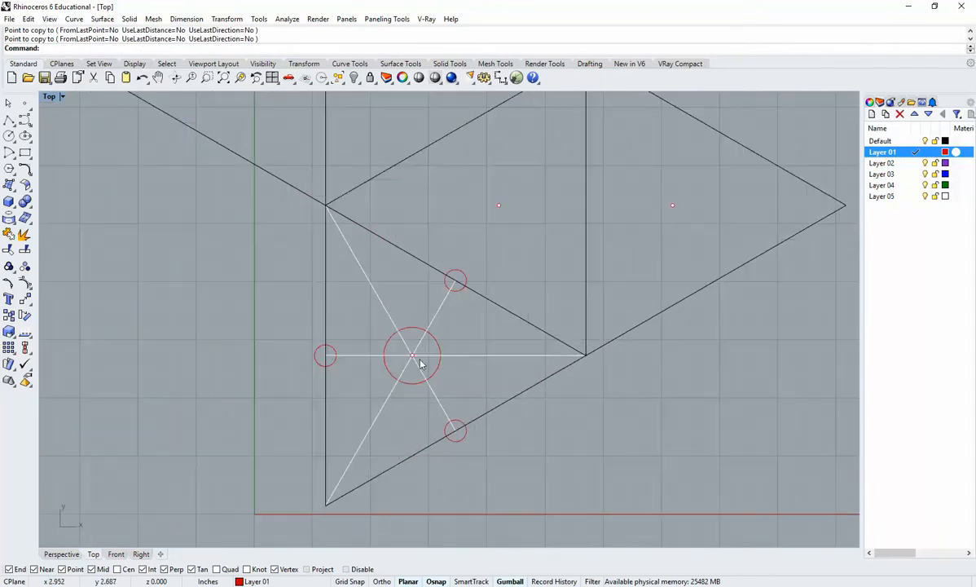
scroll(396, 459, up, 2)
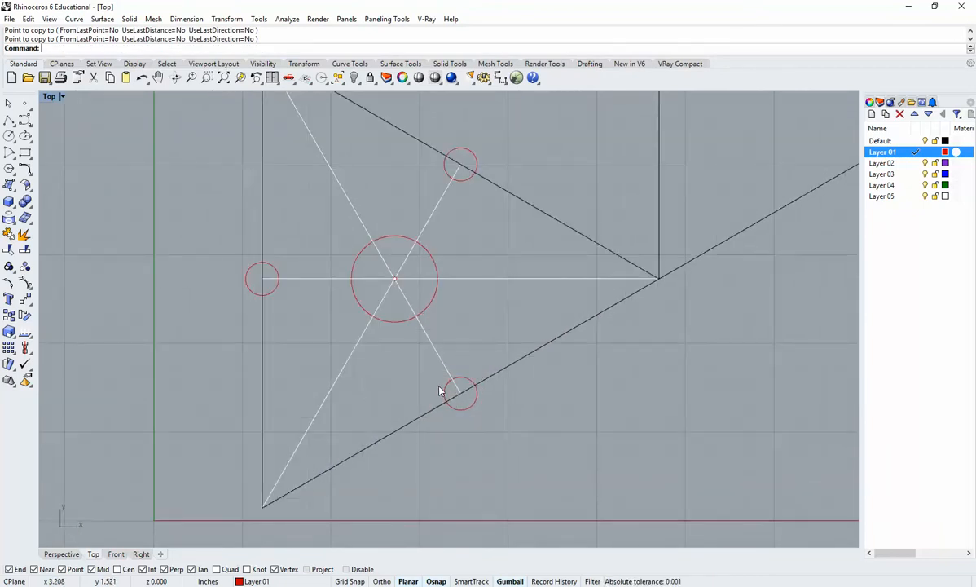
right_drag(397, 354, 388, 371)
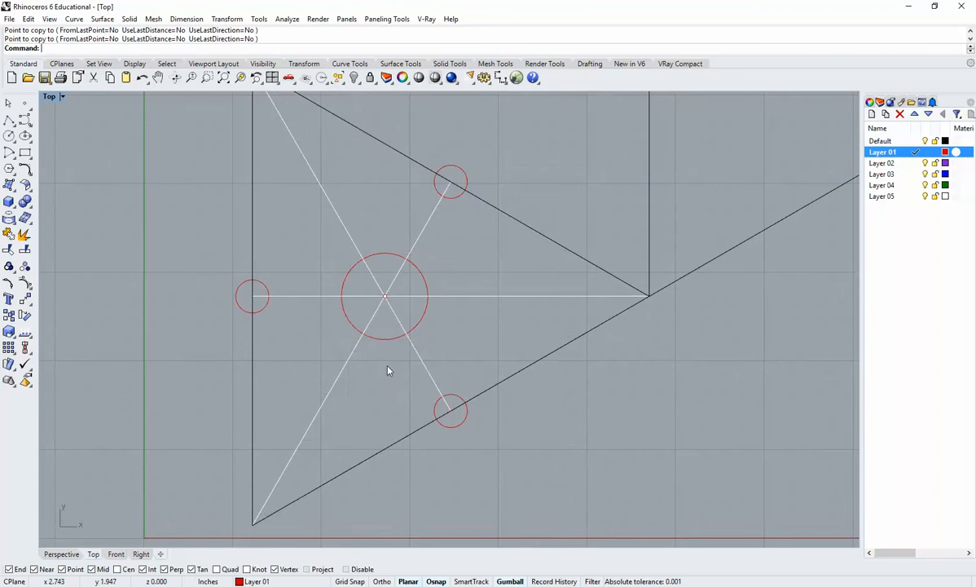
double_click(896, 143)
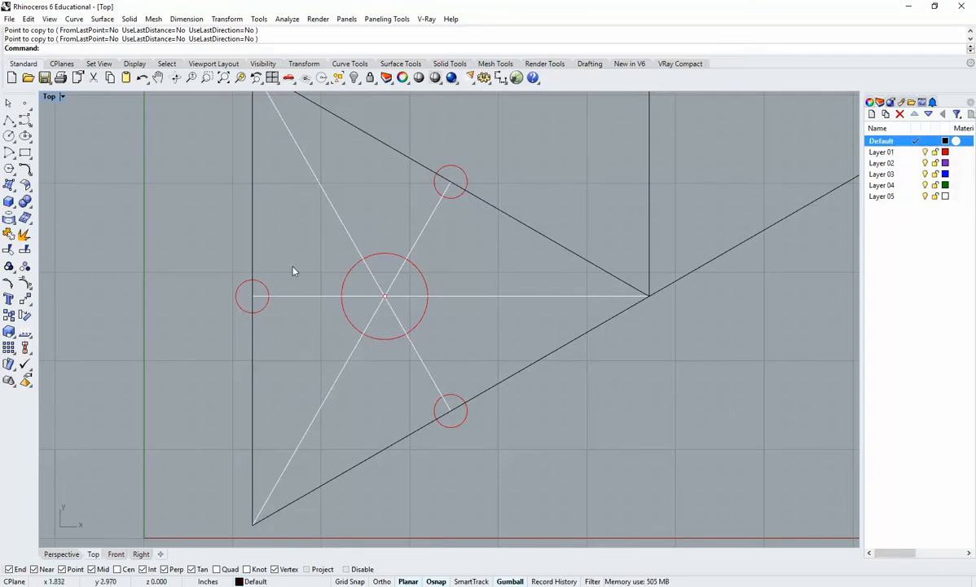
click(9, 119)
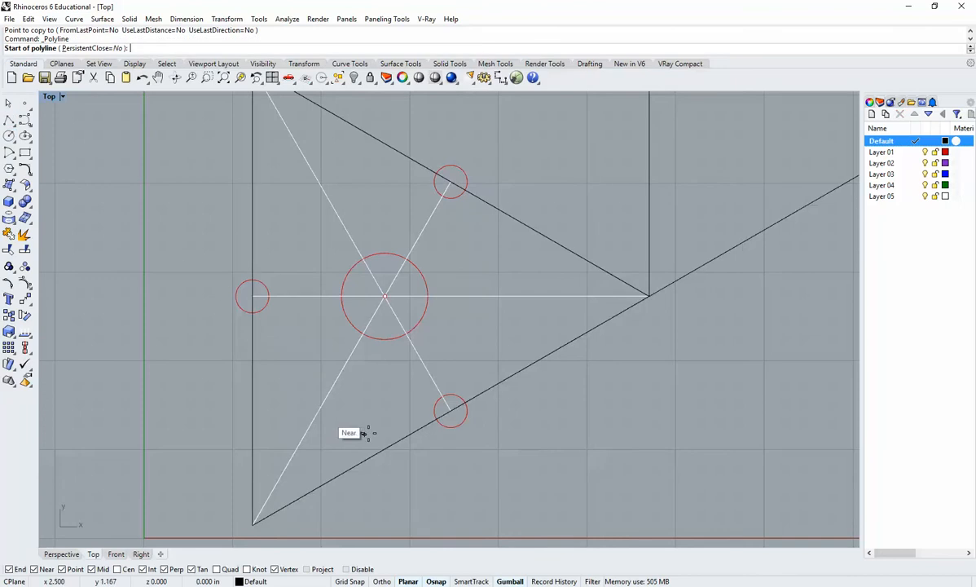
scroll(416, 424, up, 2)
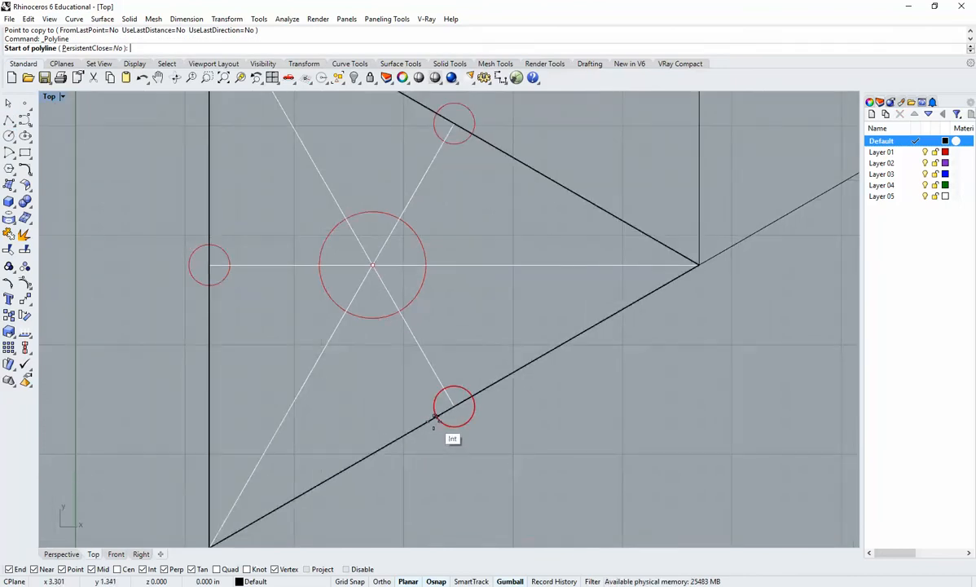
click(434, 418)
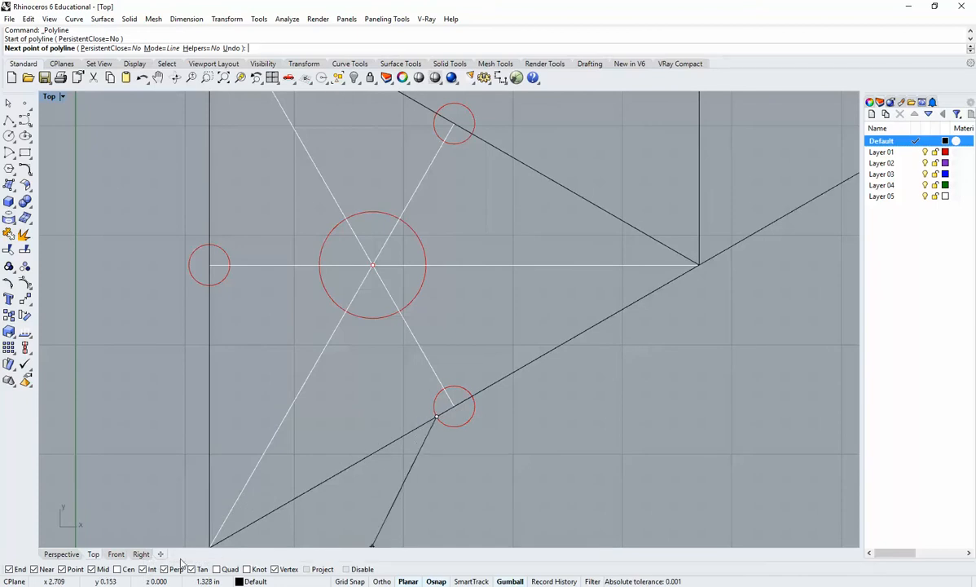
click(346, 312)
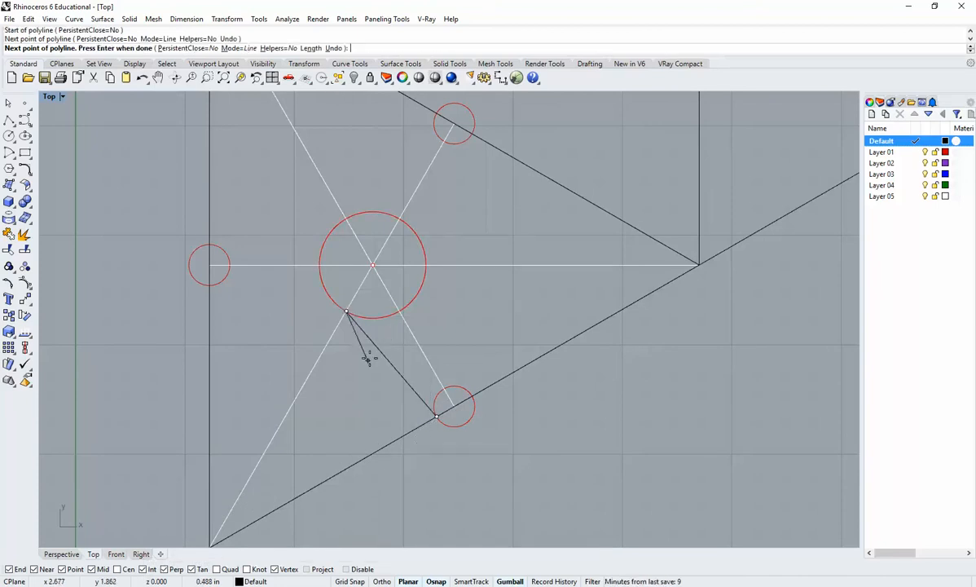
key(Return)
Draw a line from the lower small circle's right intersection with the slanted edge to the large circle's rightmost point on the horizontal median
key(Return)
click(472, 395)
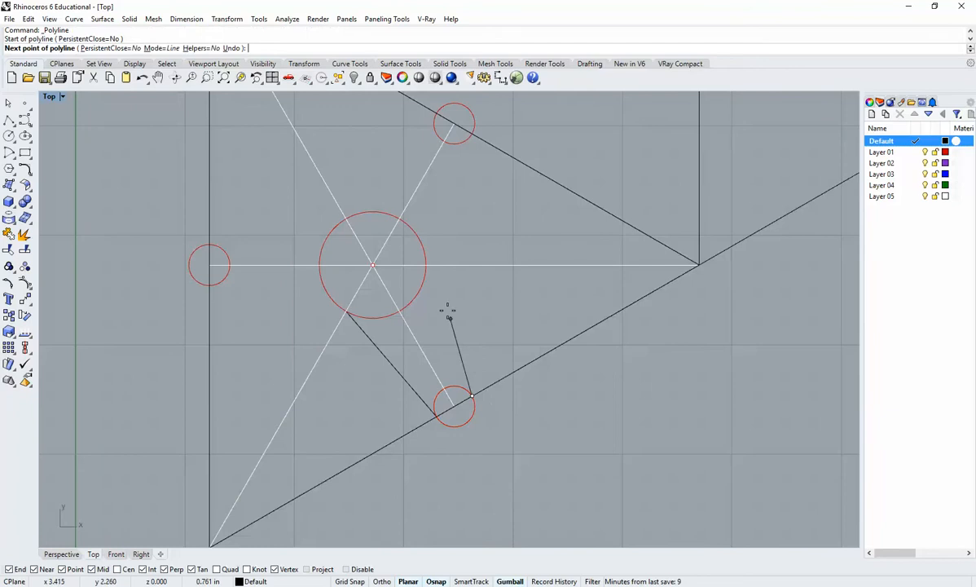
click(426, 265)
right_drag(435, 216, 445, 267)
Draw lines from the upper small circle's two slanted-edge intersections to the large circle's rightmost point and its crossing with the upper-corner median
right_click(471, 202)
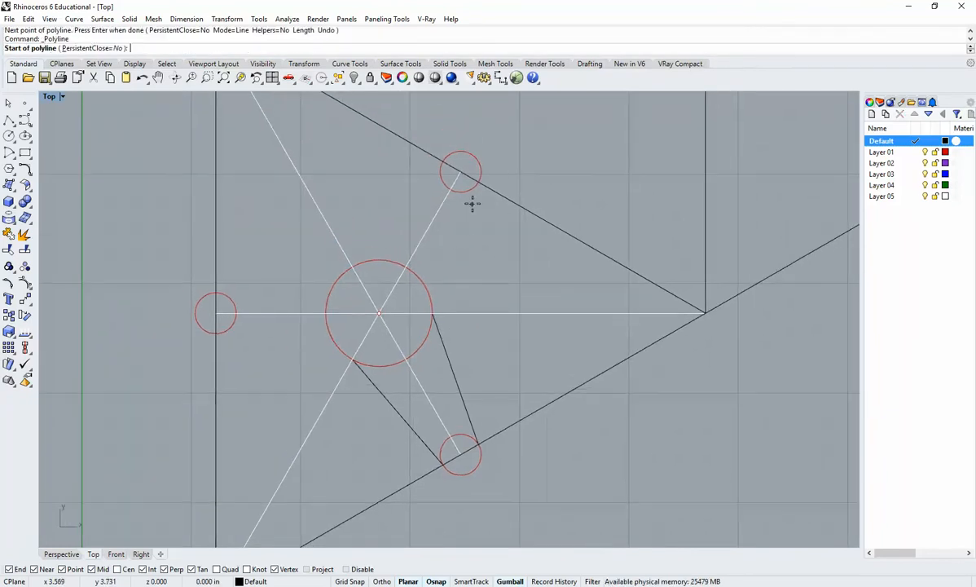
click(478, 182)
click(431, 312)
right_click(420, 209)
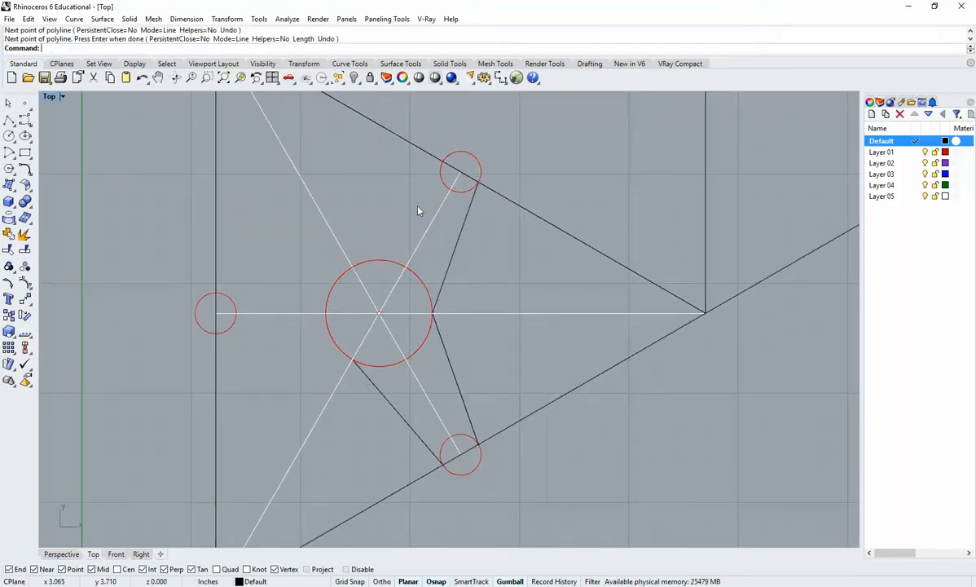
right_click(440, 192)
click(442, 160)
click(354, 264)
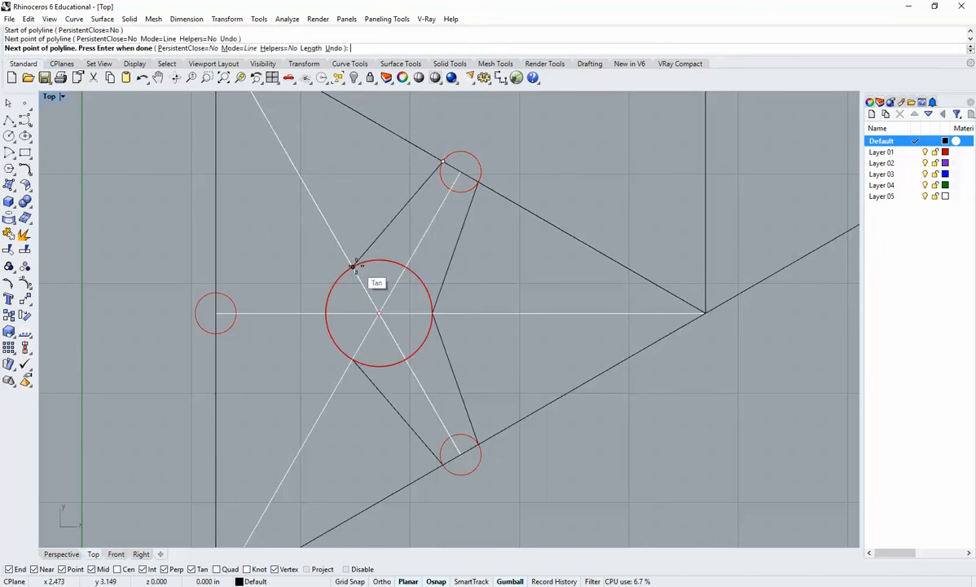
right_click(342, 267)
Draw lines from the left small circle's two vertical-edge intersections to the large circle's crossings with the upper-corner and bottom-corner medians
right_click(269, 279)
click(216, 290)
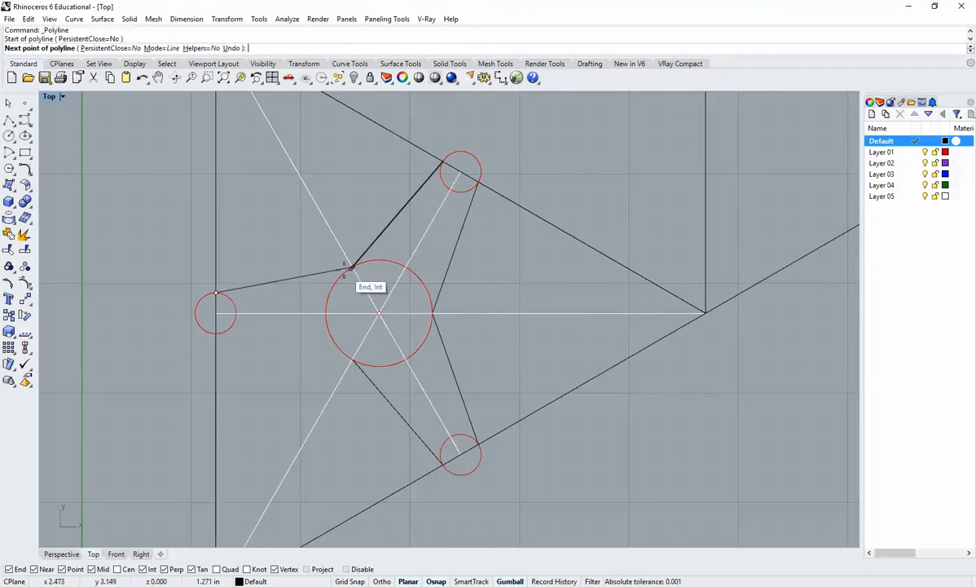
click(352, 267)
right_click(269, 342)
right_click(236, 338)
click(217, 333)
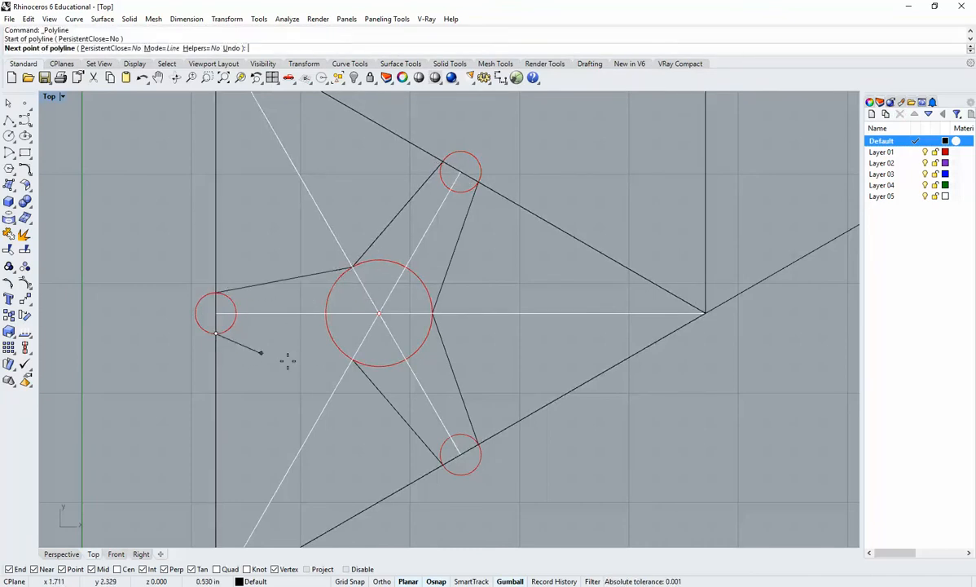
click(355, 361)
right_click(528, 368)
Examine the three-armed outline in the lowest triangle and the remaining triangles of the net
scroll(529, 368, down, 3)
scroll(529, 367, up, 2)
right_drag(528, 367, 477, 338)
scroll(452, 355, up, 2)
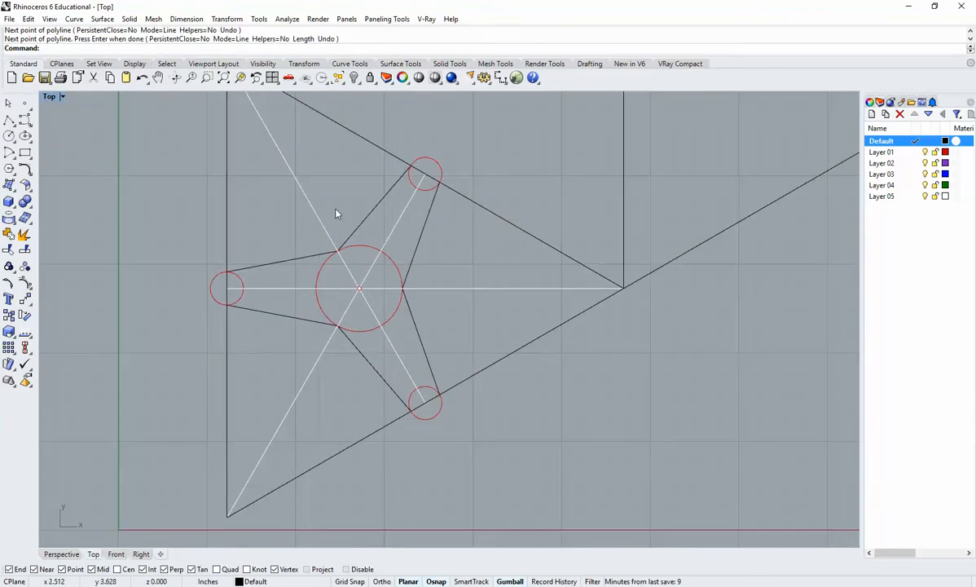
scroll(248, 332, down, 2)
right_drag(391, 284, 432, 329)
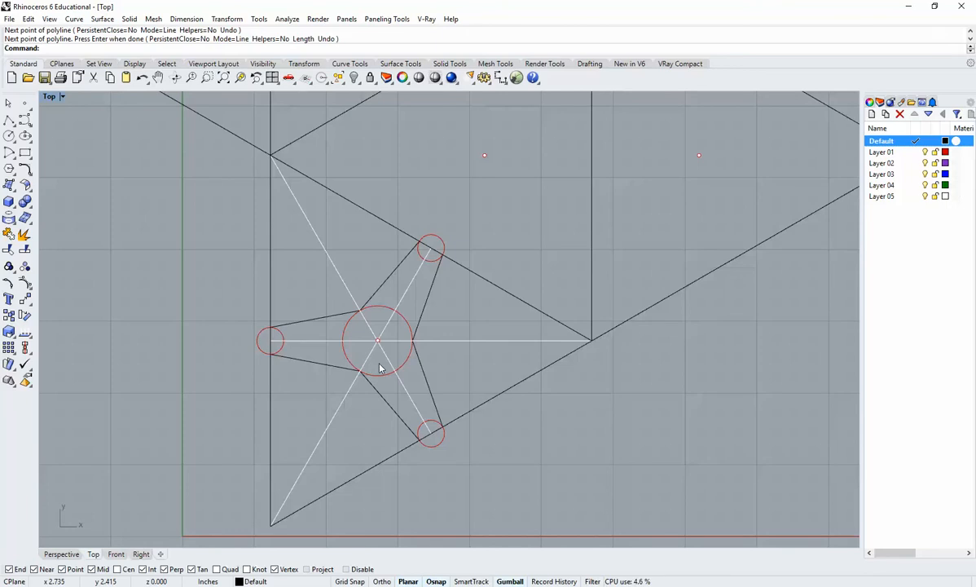
right_drag(378, 368, 353, 371)
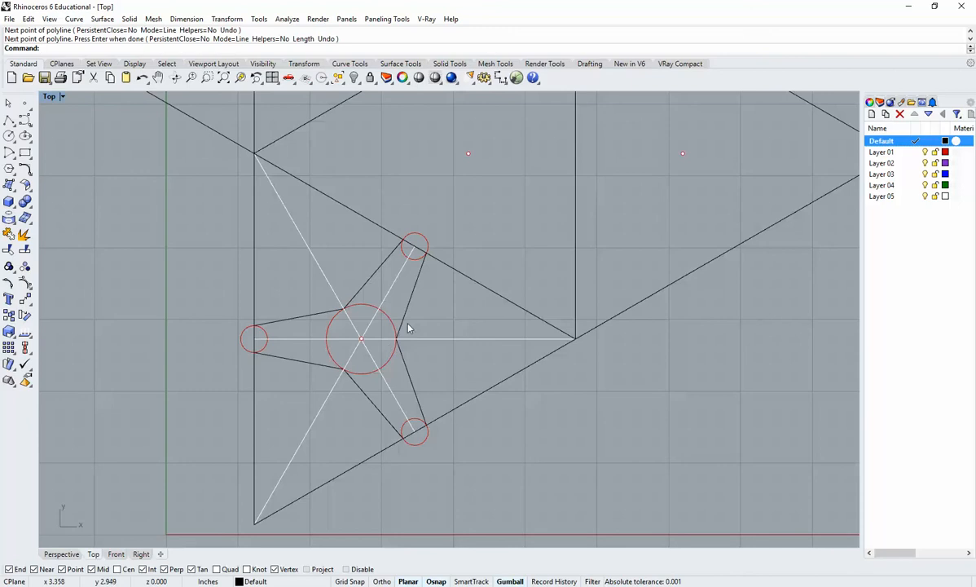
scroll(408, 329, down, 2)
mouse_move(335, 347)
right_down()
mouse_move(310, 363)
mouse_move(329, 425)
right_up()
right_drag(364, 140, 363, 276)
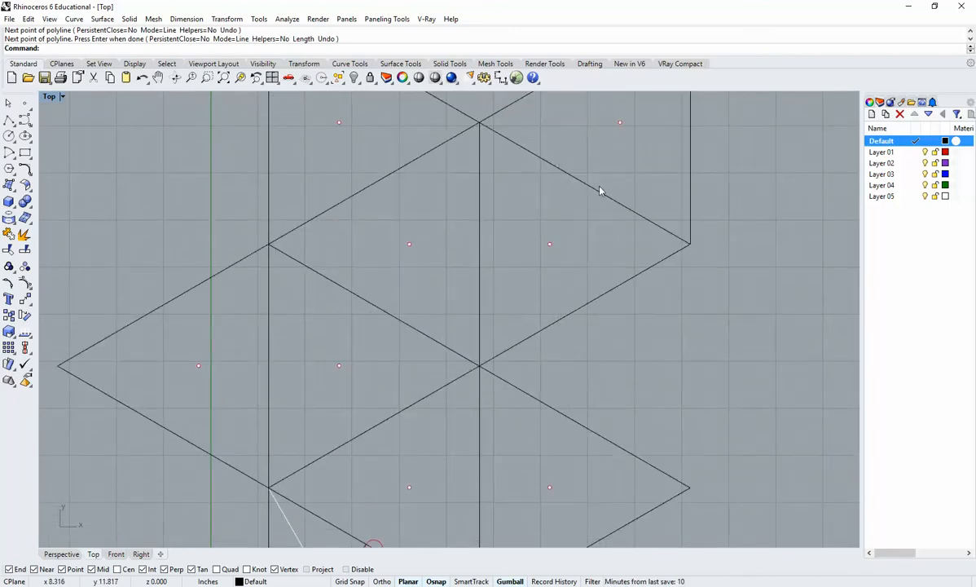
right_drag(475, 446, 537, 177)
scroll(416, 346, up, 3)
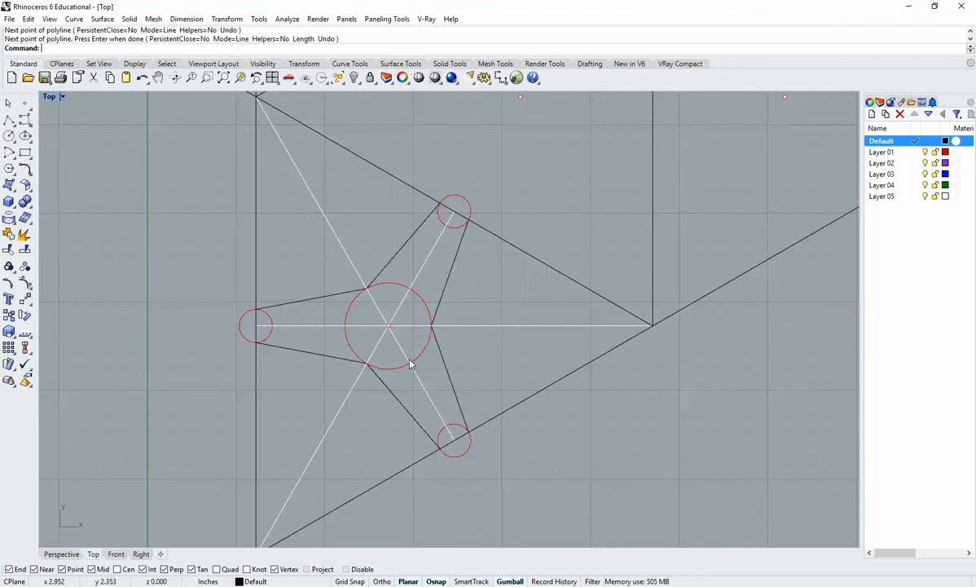
scroll(409, 364, up, 1)
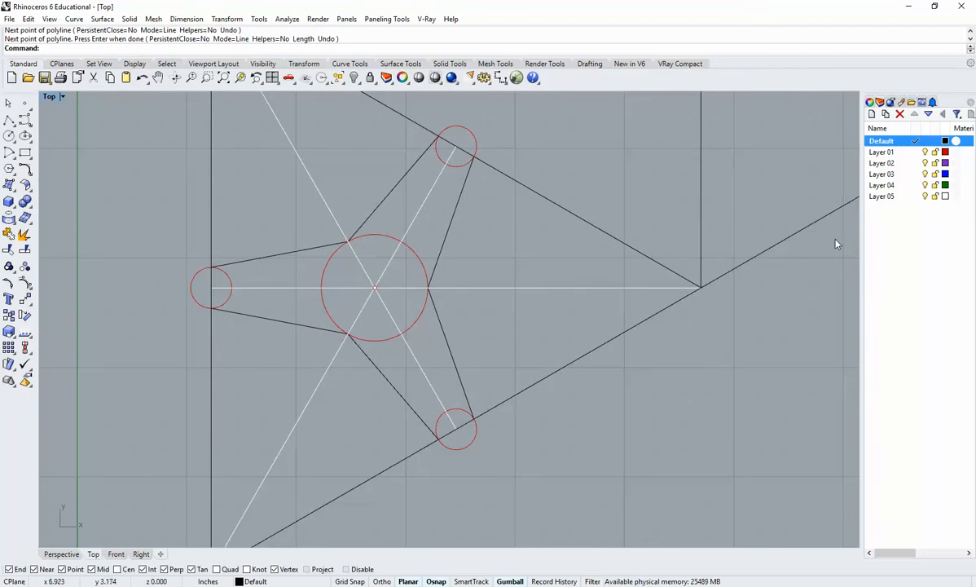
Make Layer 05 current and create a four-cornered 3-D mesh face filling the half of the lower arm nearest the bottom corner
double_click(899, 197)
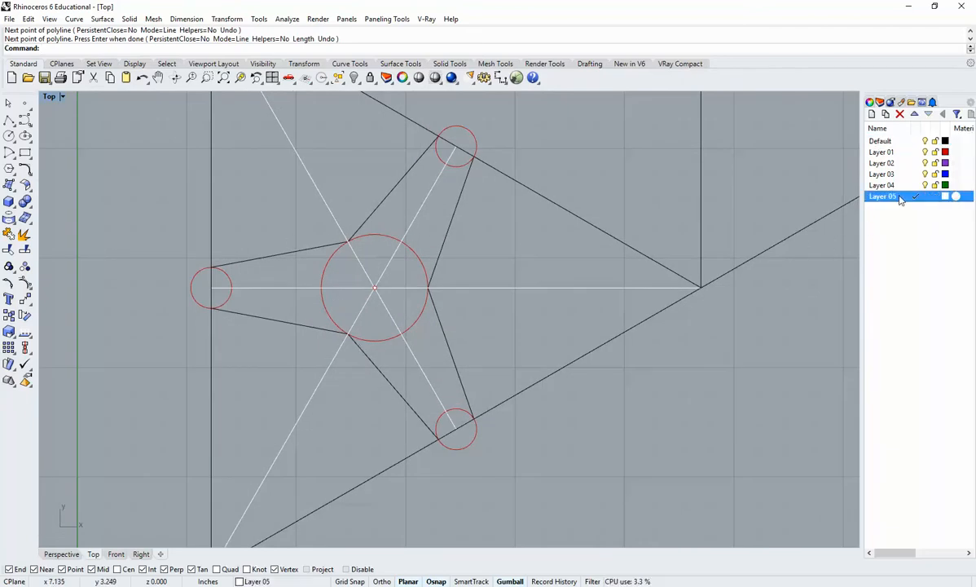
right_drag(342, 276, 328, 290)
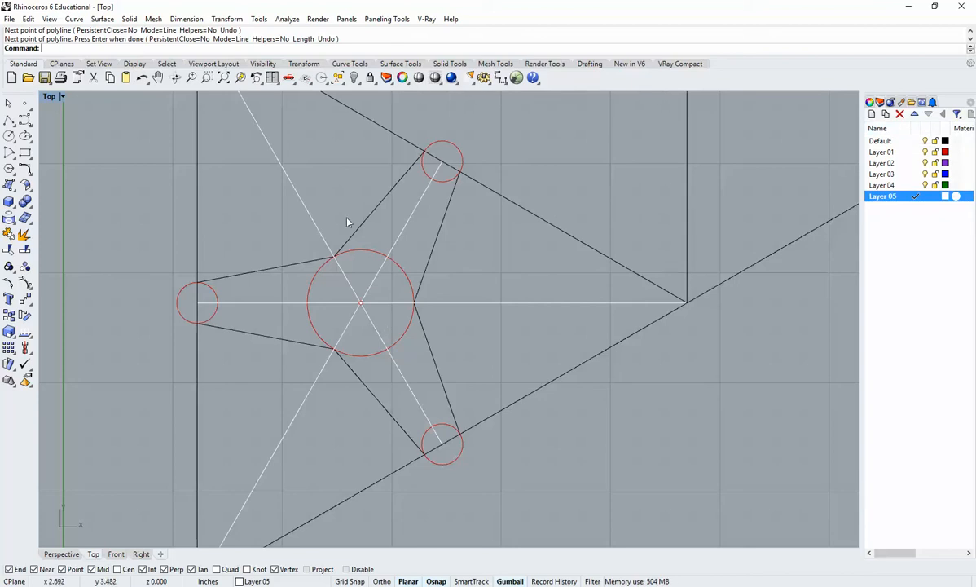
click(155, 21)
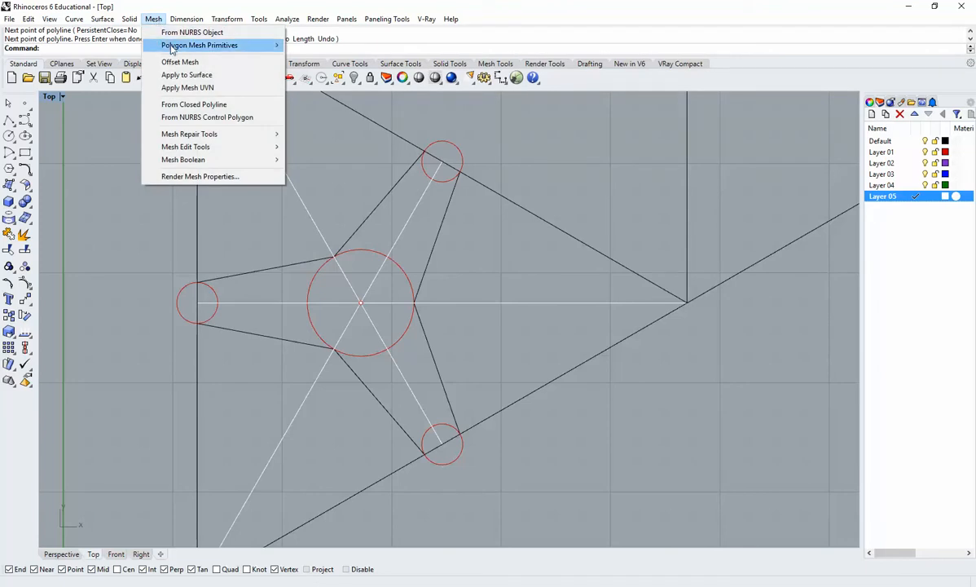
mouse_move(171, 48)
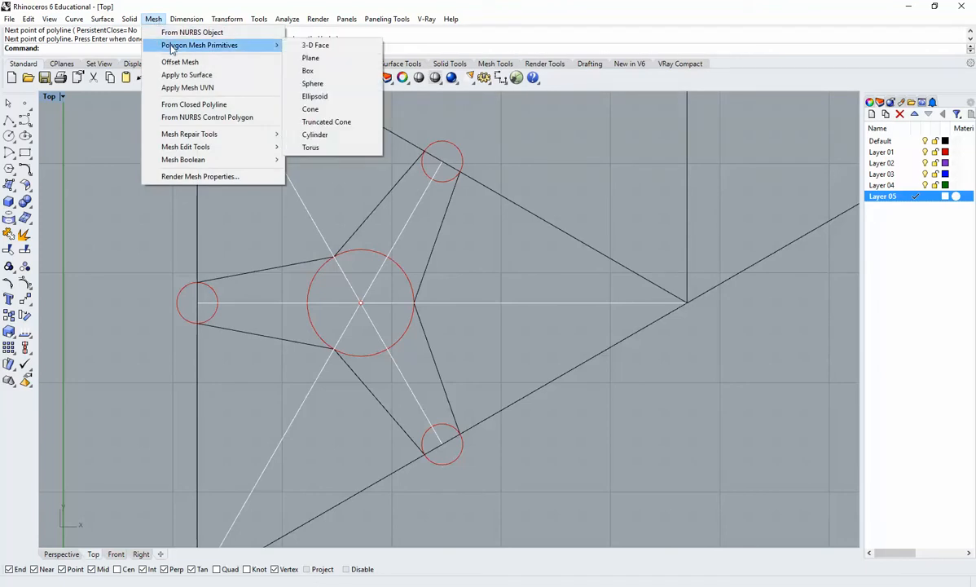
click(312, 46)
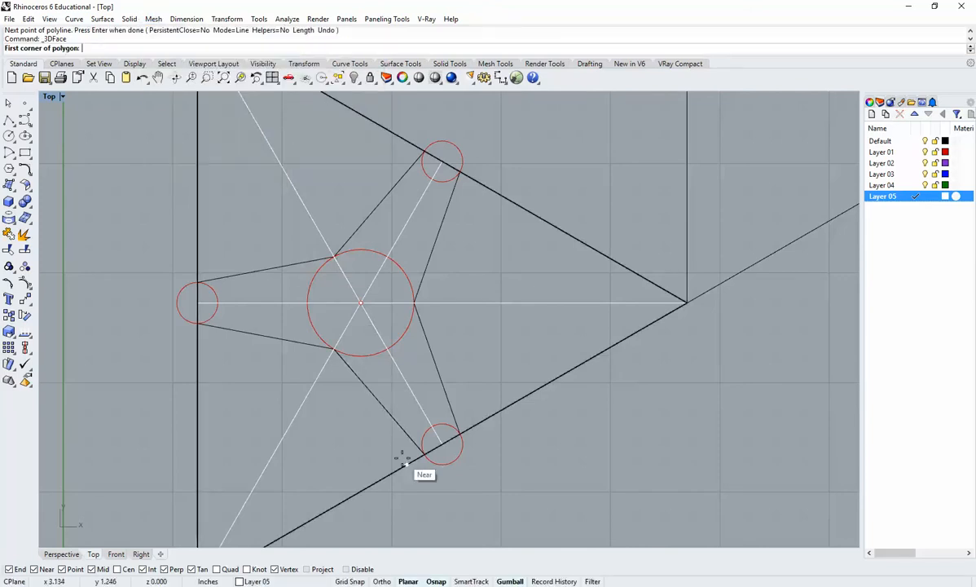
scroll(415, 460, up, 2)
click(436, 453)
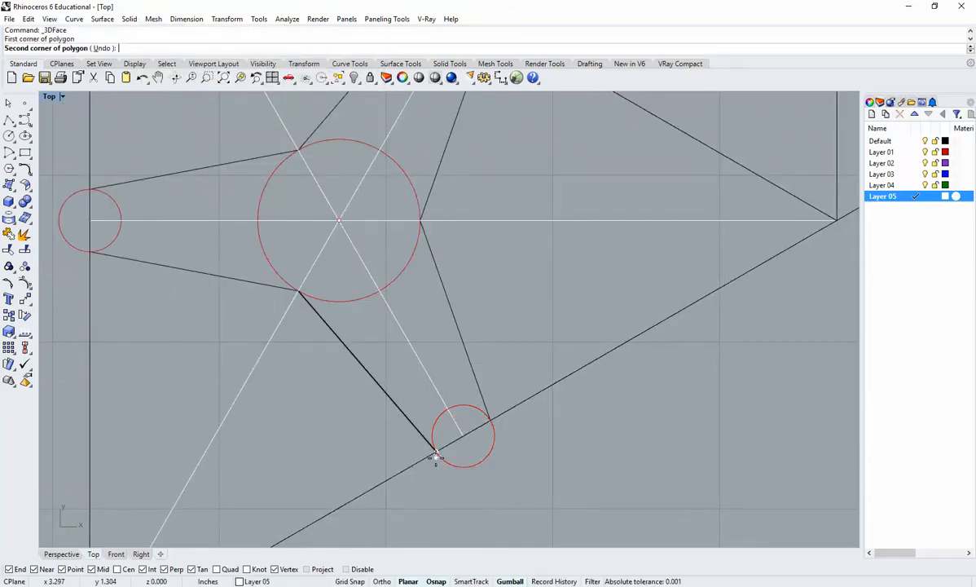
click(460, 437)
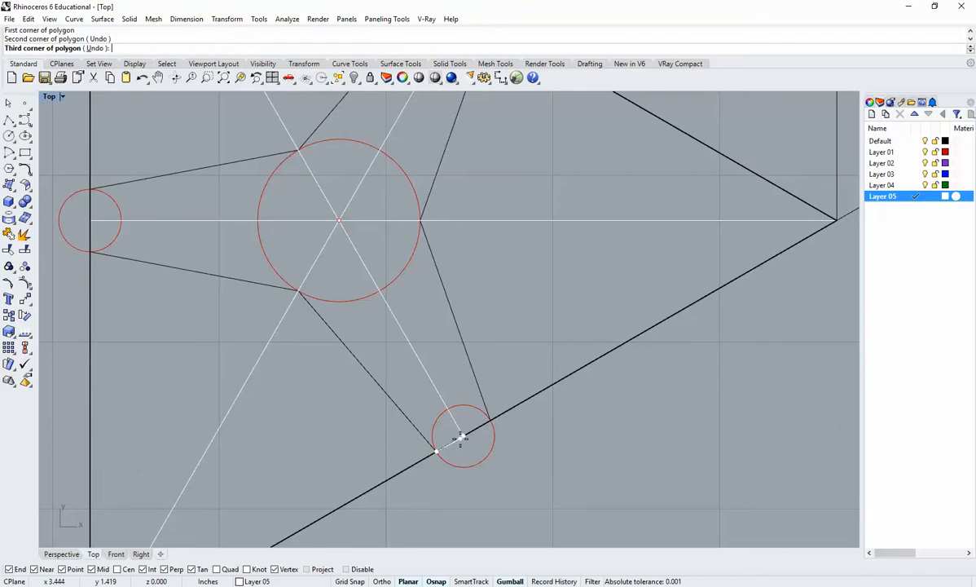
click(338, 220)
click(298, 288)
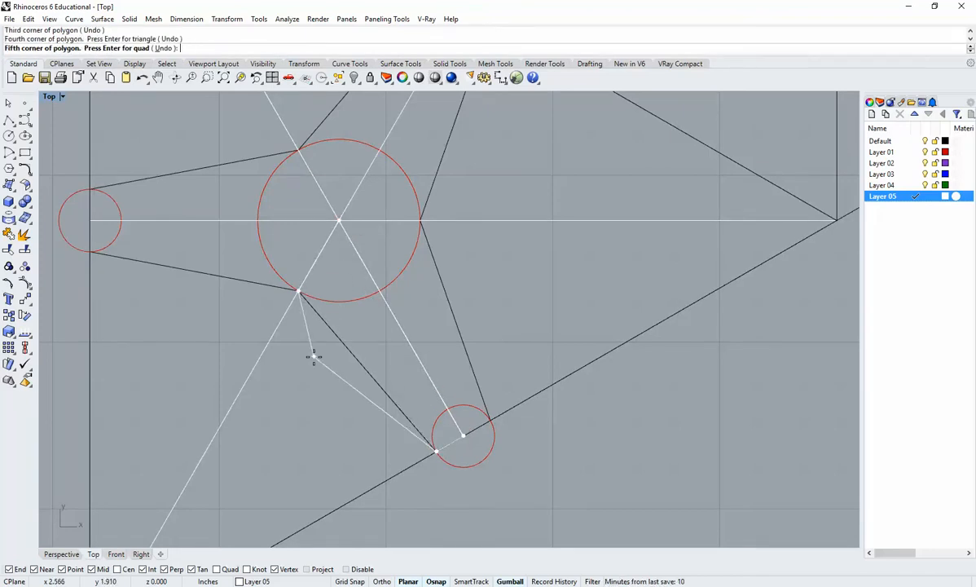
key(Return)
Set the Top viewport's display mode to Ghosted and check the new mesh face
click(62, 97)
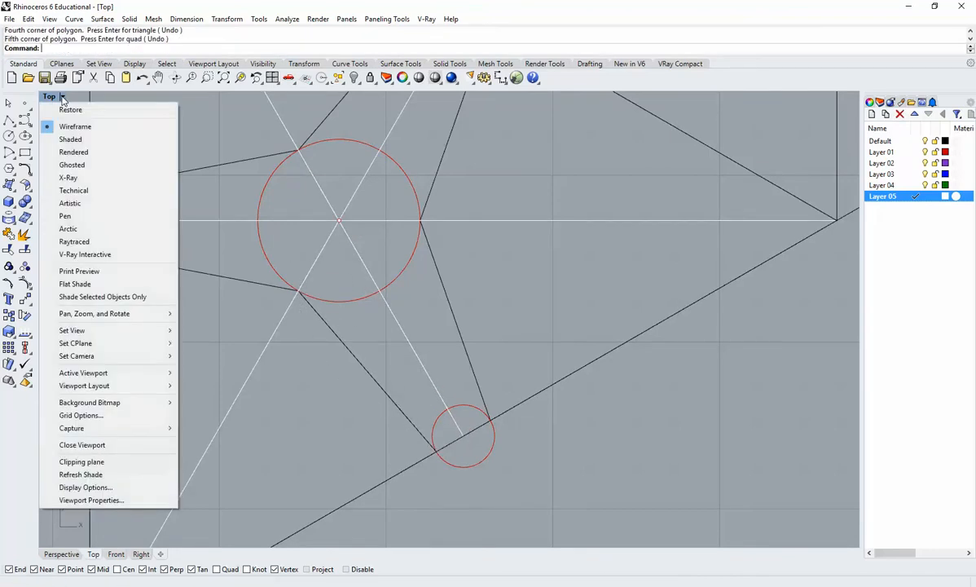
click(72, 164)
click(363, 277)
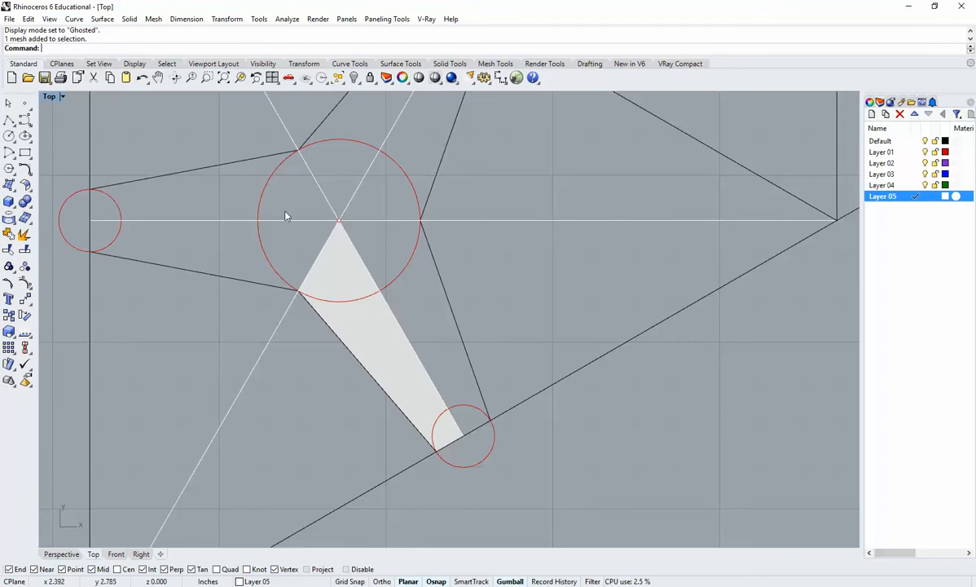
right_drag(344, 368, 339, 352)
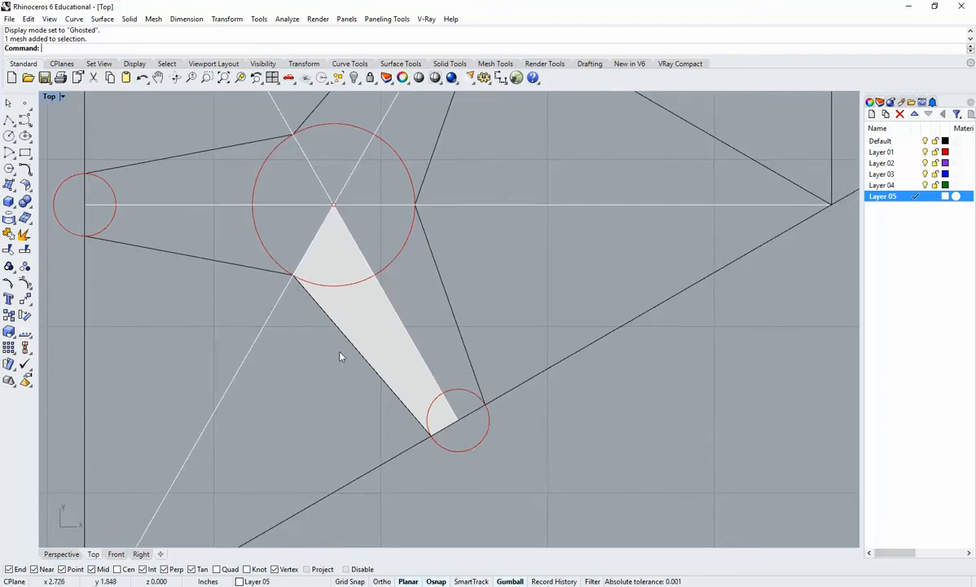
Mirror the mesh face across the median running along the lower arm to fill the arm's other half
key(ctrl+alt+g)
click(387, 339)
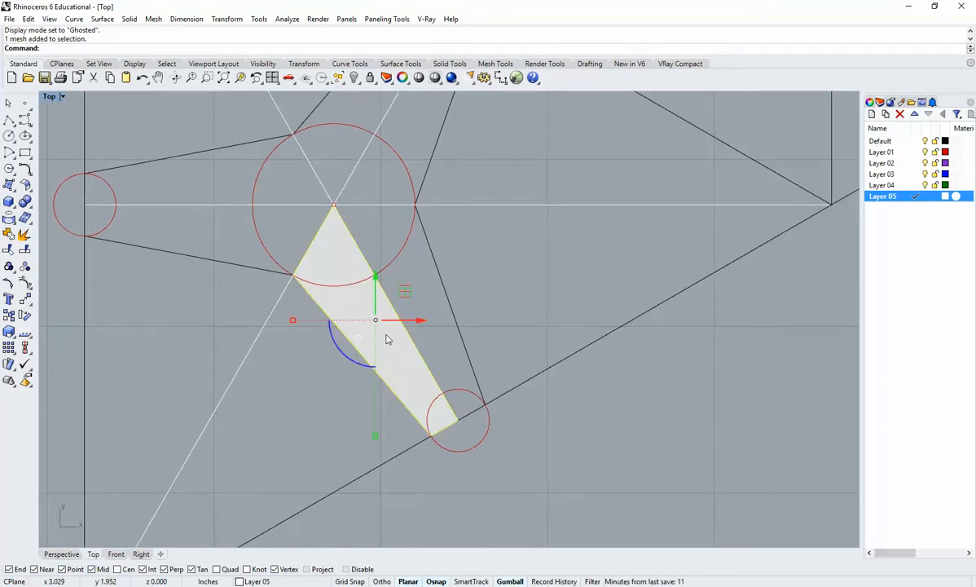
key(Return)
click(334, 205)
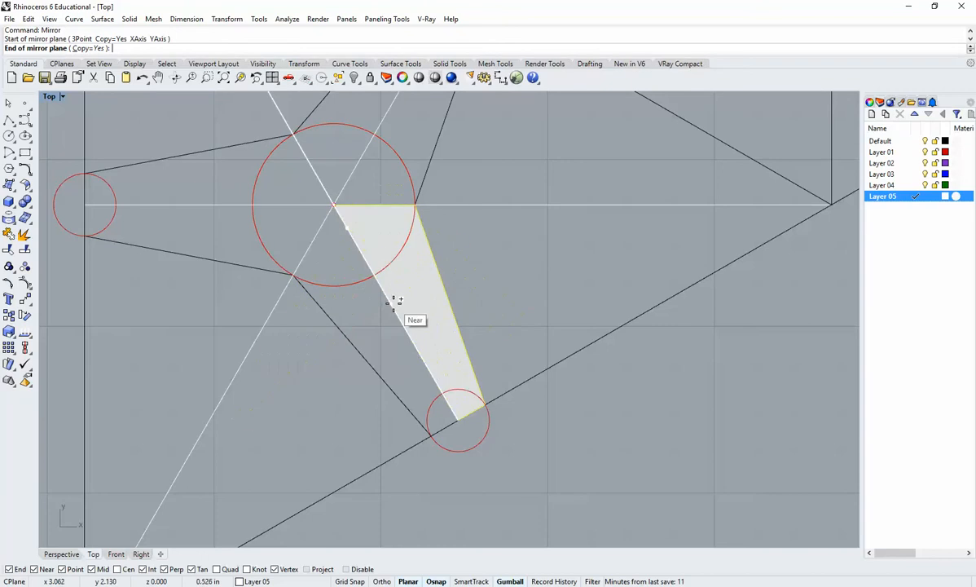
click(393, 300)
click(486, 290)
scroll(442, 254, down, 4)
scroll(466, 314, up, 2)
right_drag(442, 254, 456, 340)
Mirror both lower-arm mesh faces across the horizontal median to fill the upper arm
click(418, 359)
key(Escape)
click(415, 375)
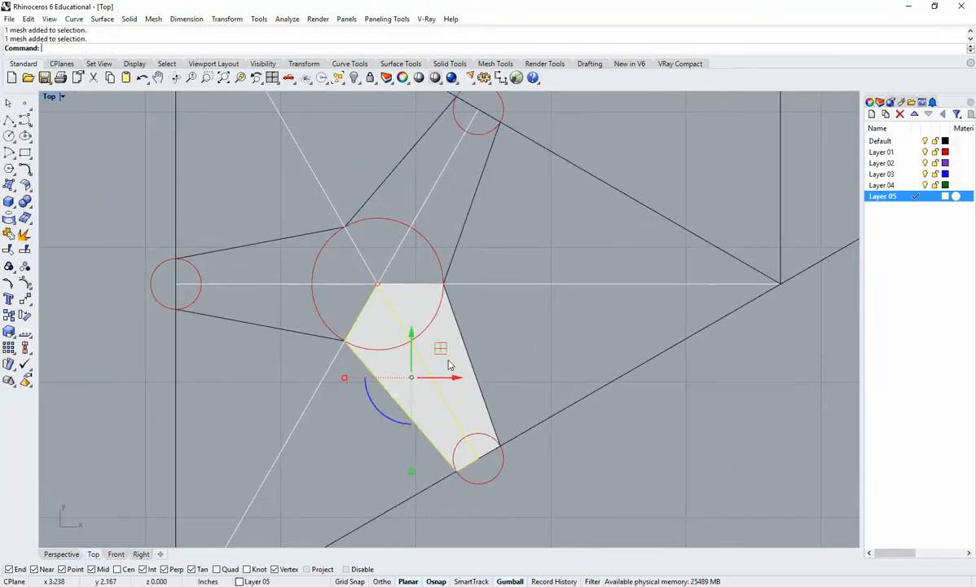
scroll(449, 357, up, 4)
shift+click(449, 343)
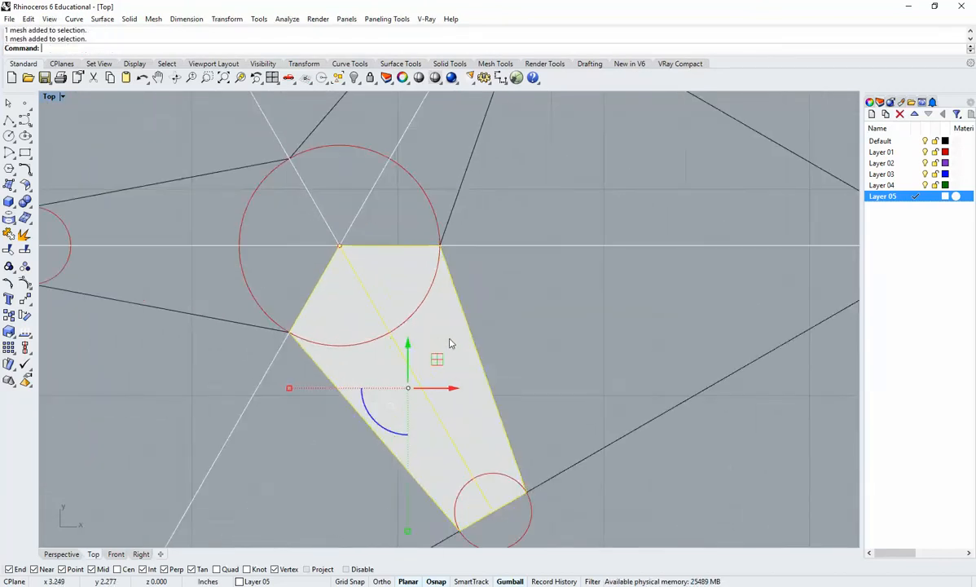
click(510, 580)
text(Mirror)
key(Return)
scroll(412, 285, up, 3)
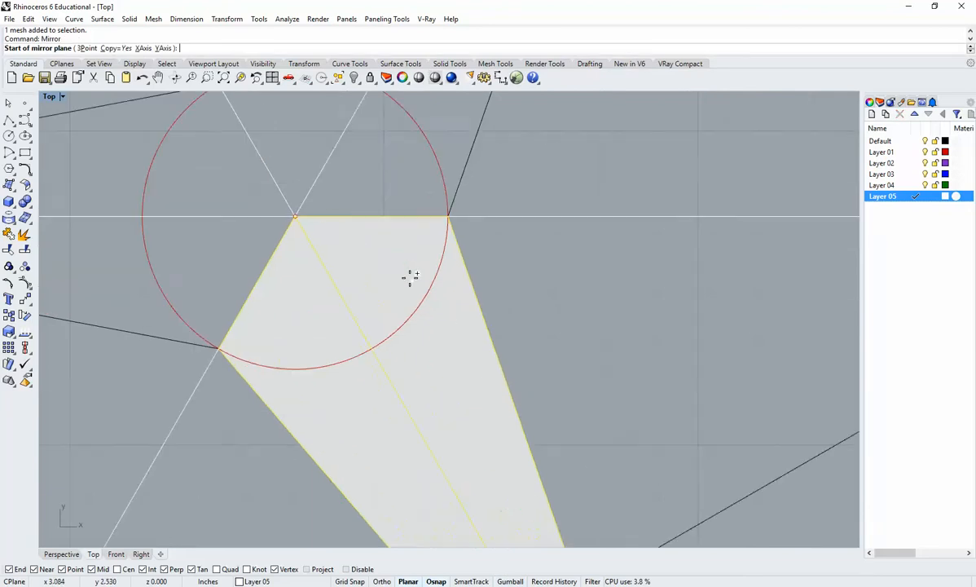
click(327, 217)
scroll(391, 218, down, 3)
click(397, 214)
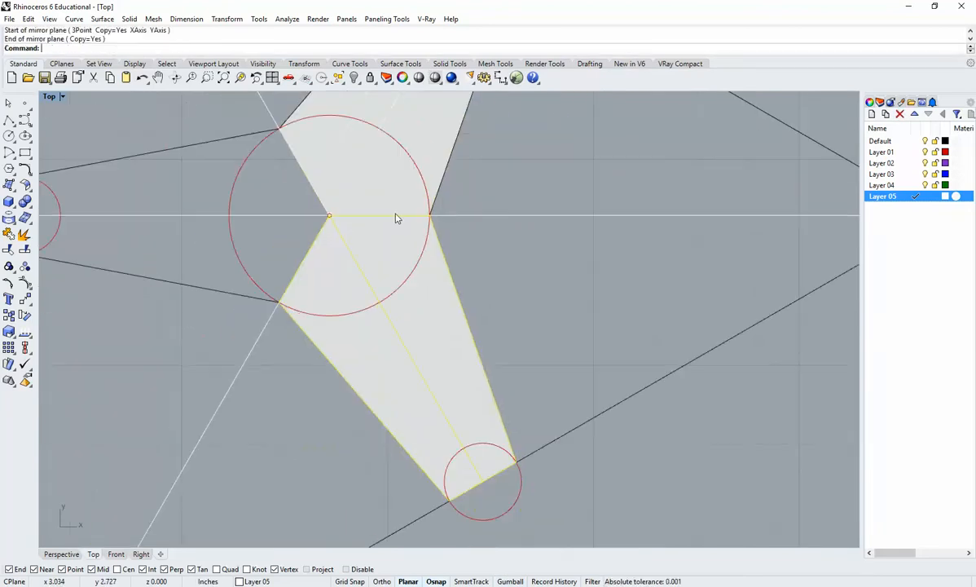
Mirror the two lower-arm mesh faces across the bottom-corner median to fill the left arm
scroll(411, 296, down, 2)
key(Return)
click(387, 295)
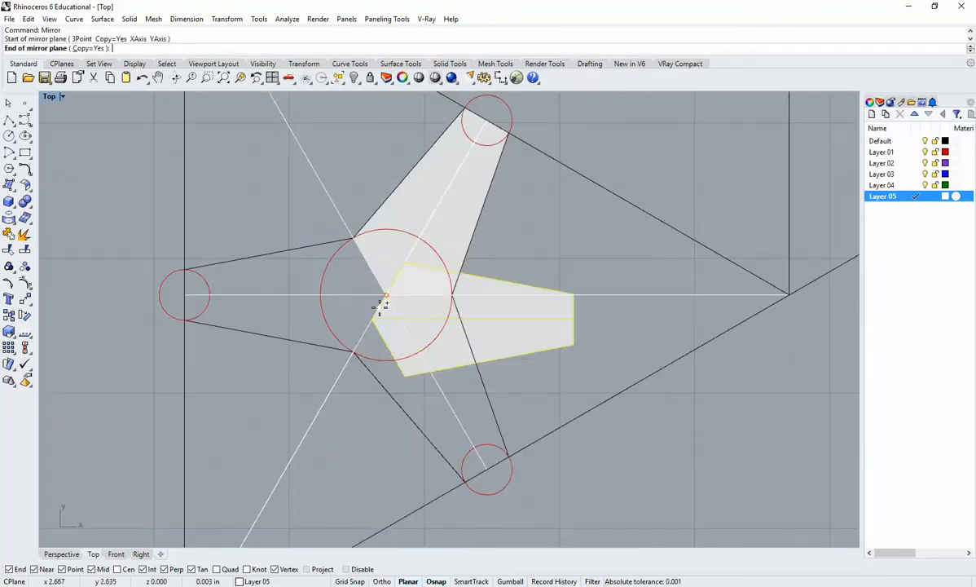
click(375, 329)
scroll(521, 358, down, 5)
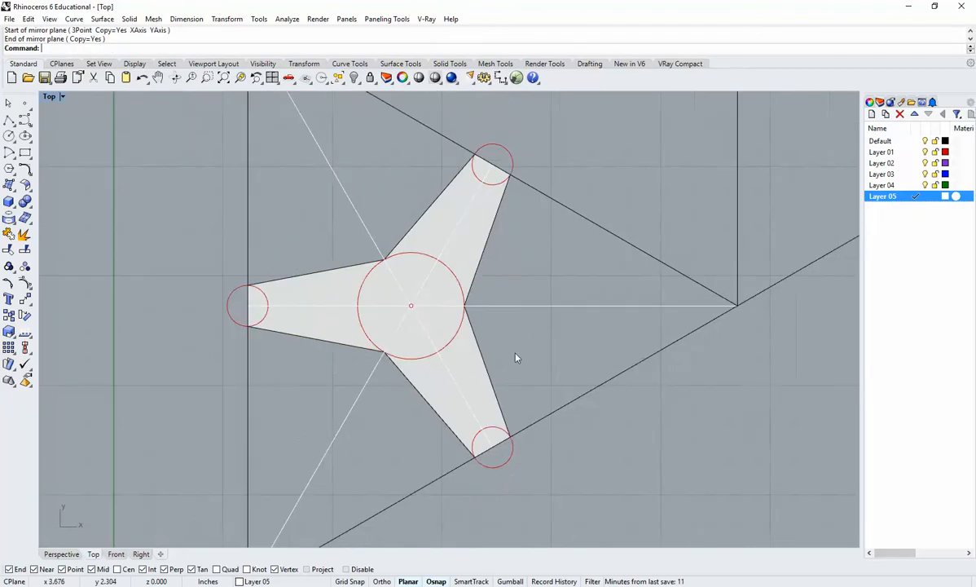
scroll(417, 385, up, 3)
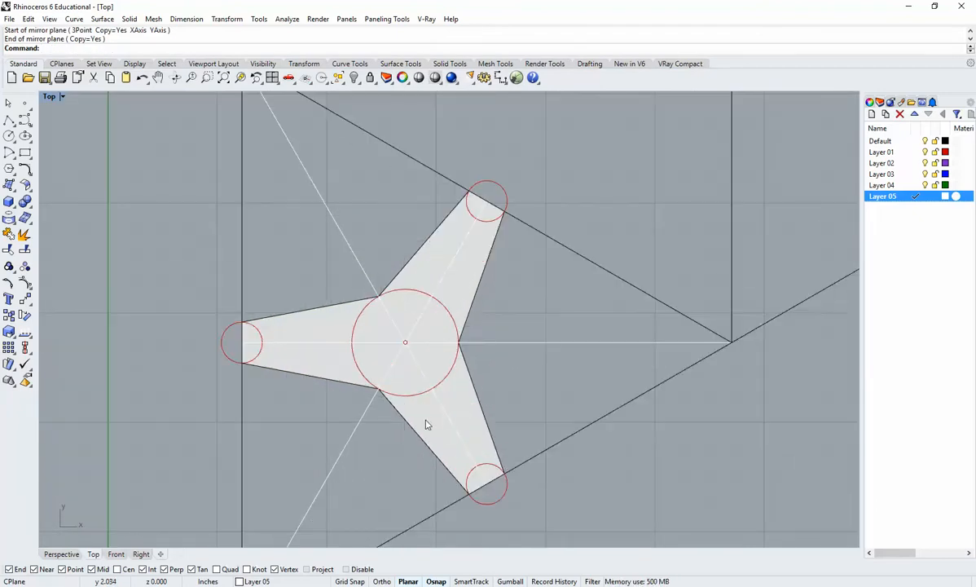
Mirror all mesh faces of the lowest triangle's three-armed pattern across that triangle's upper-right edge into the neighbouring triangle
click(400, 397)
shift+click(462, 389)
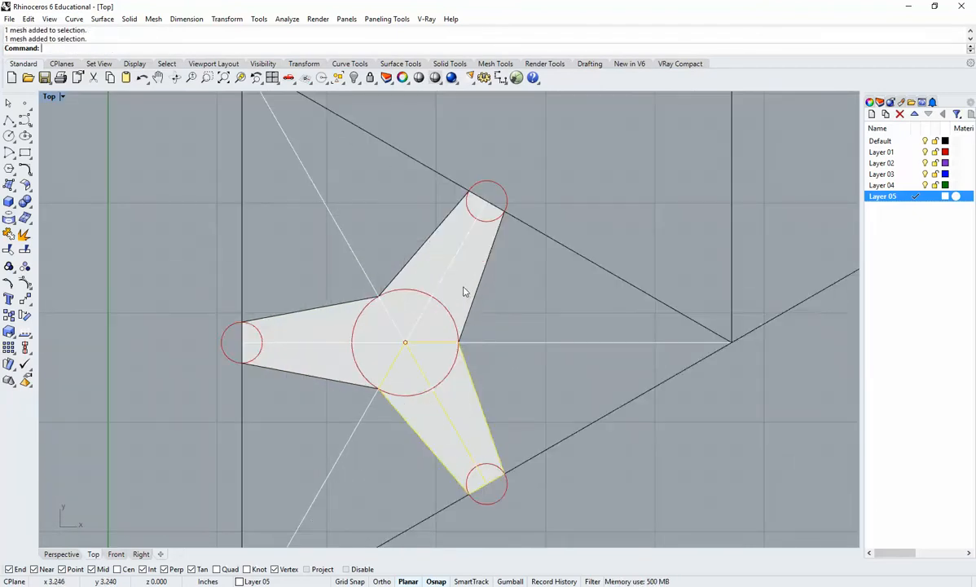
scroll(445, 322, down, 1)
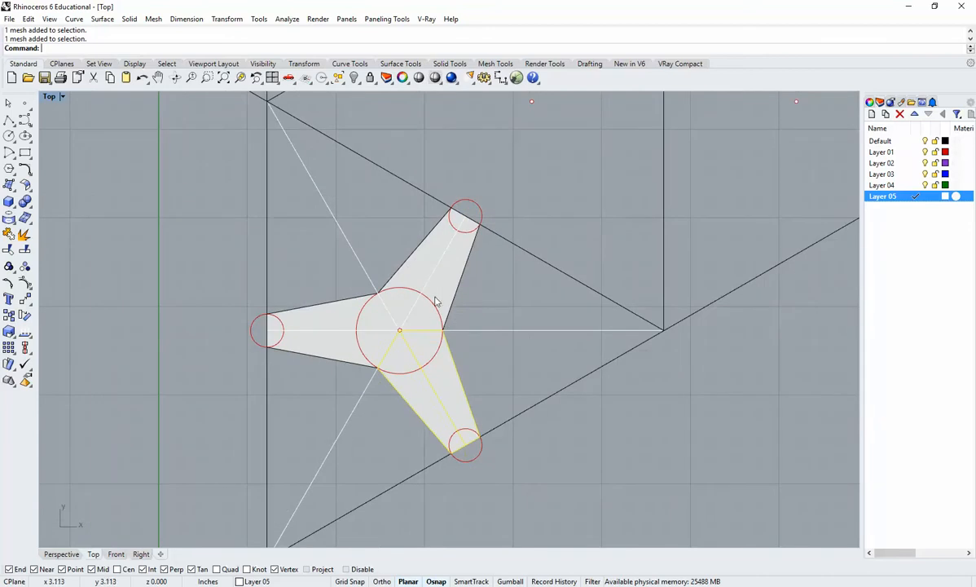
shift+click(435, 281)
shift+click(411, 256)
shift+click(338, 319)
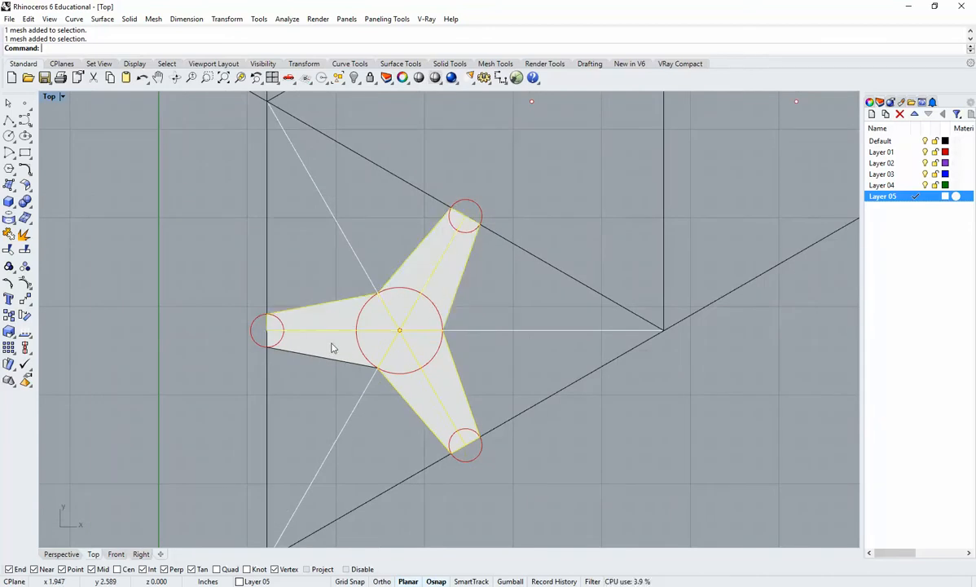
shift+click(333, 347)
scroll(376, 375, down, 4)
scroll(366, 371, up, 4)
scroll(396, 364, down, 2)
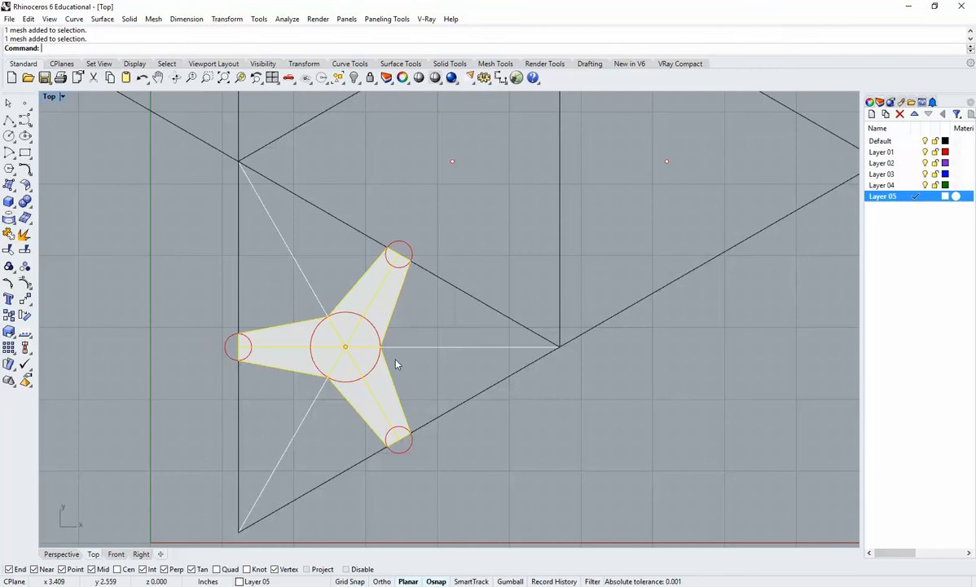
key(Return)
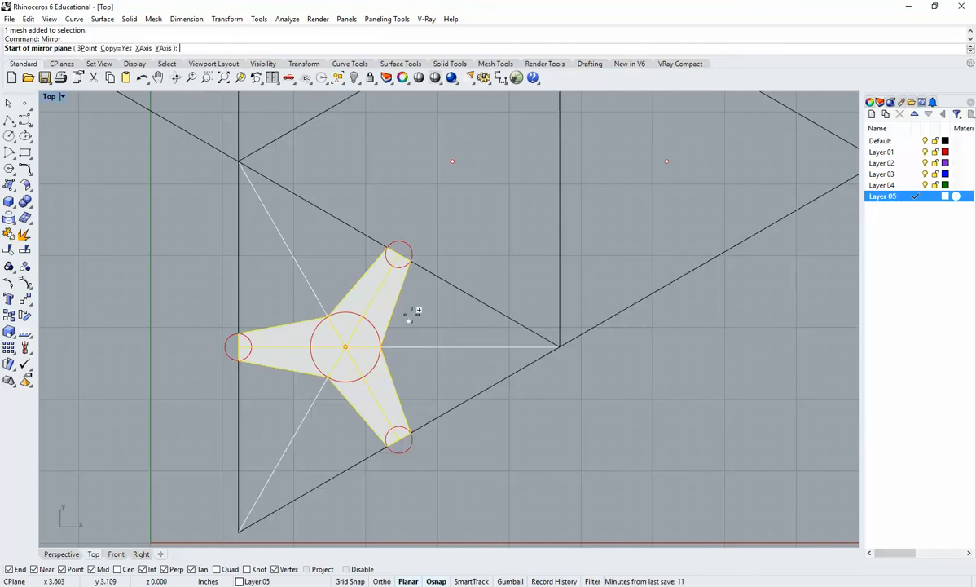
click(433, 273)
click(474, 297)
scroll(497, 272, down, 3)
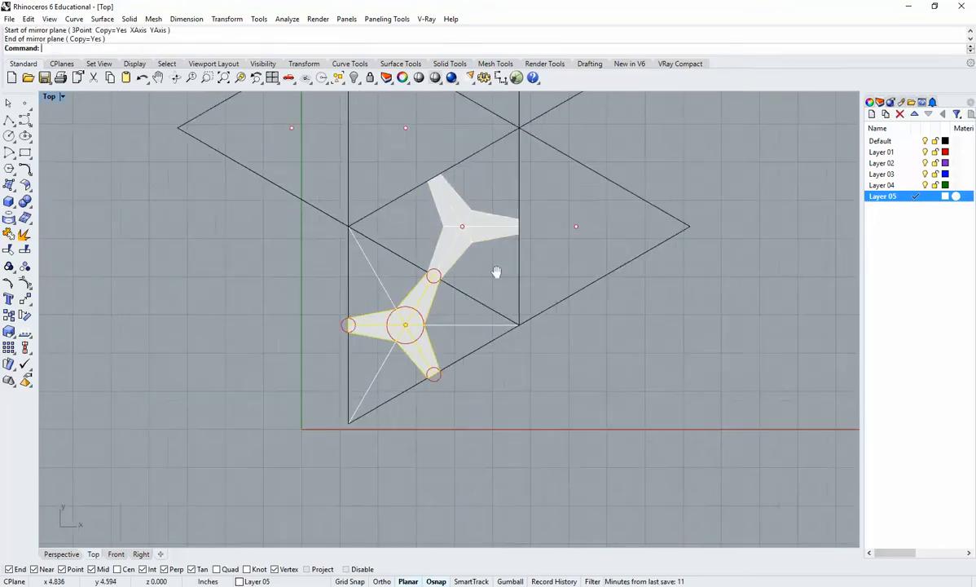
Select the mirrored three-armed mesh and mirror it across its triangle's vertical edge into the right-hand triangle
scroll(483, 312, up, 2)
click(479, 306)
scroll(489, 285, up, 2)
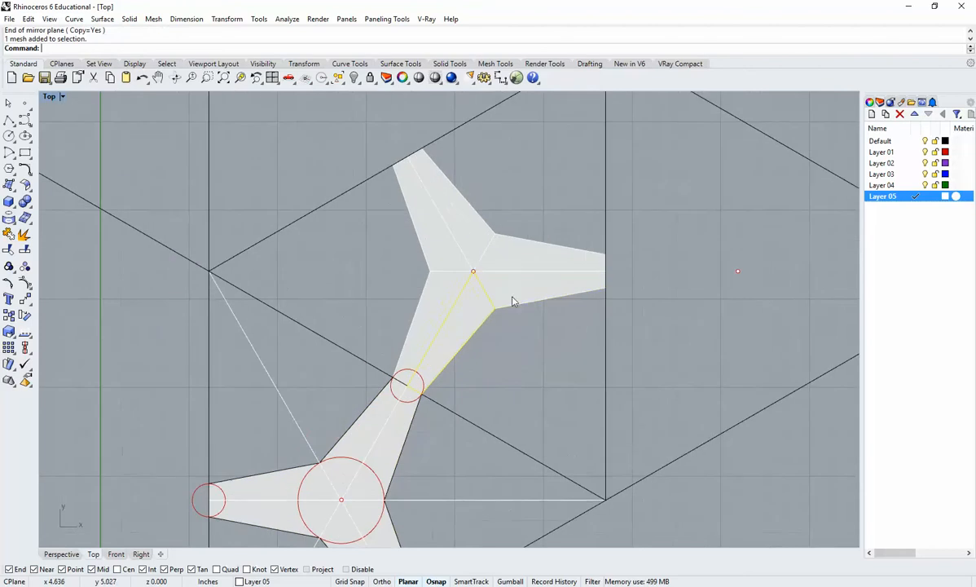
click(502, 253)
scroll(484, 342, down, 2)
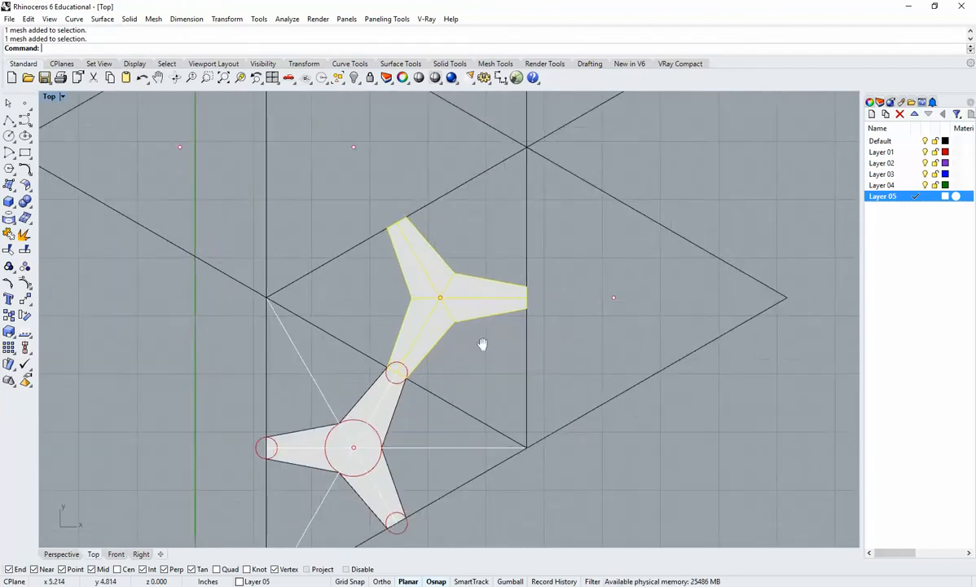
key(Return)
click(496, 310)
click(497, 236)
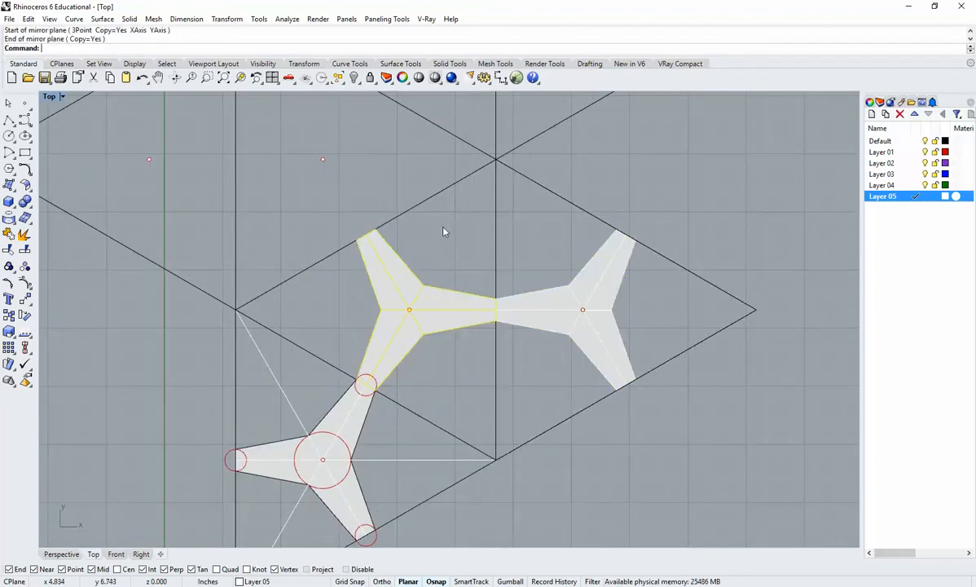
Mirror the same selected three-armed mesh across its triangle's upper-left edge into the triangle above
right_drag(413, 211, 445, 270)
key(Return)
click(438, 270)
click(460, 258)
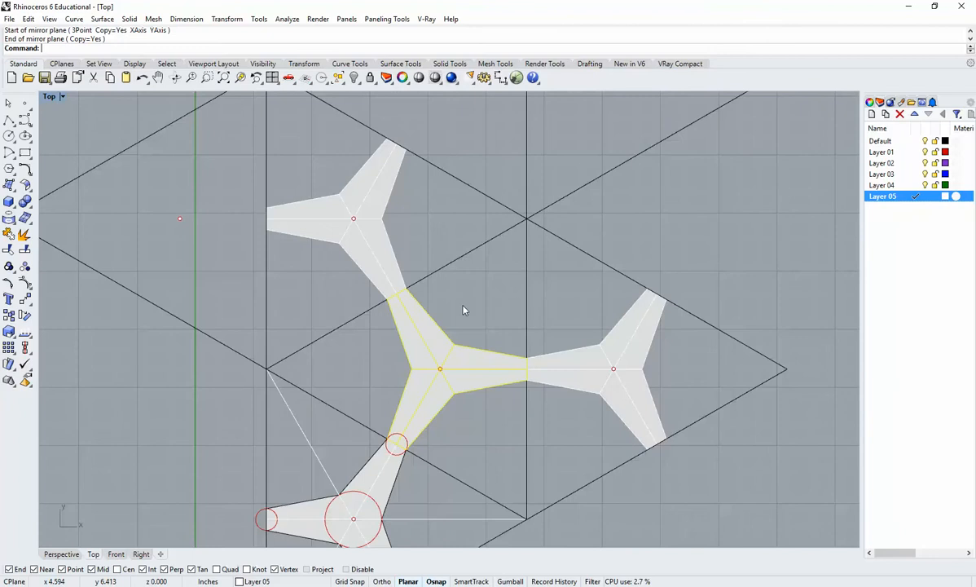
Select the three-armed mesh in the triangle above and mirror it across the vertical edge into the net's leftmost triangle
right_drag(283, 240, 368, 271)
right_drag(354, 347, 395, 397)
scroll(462, 338, up, 2)
shift+click(492, 342)
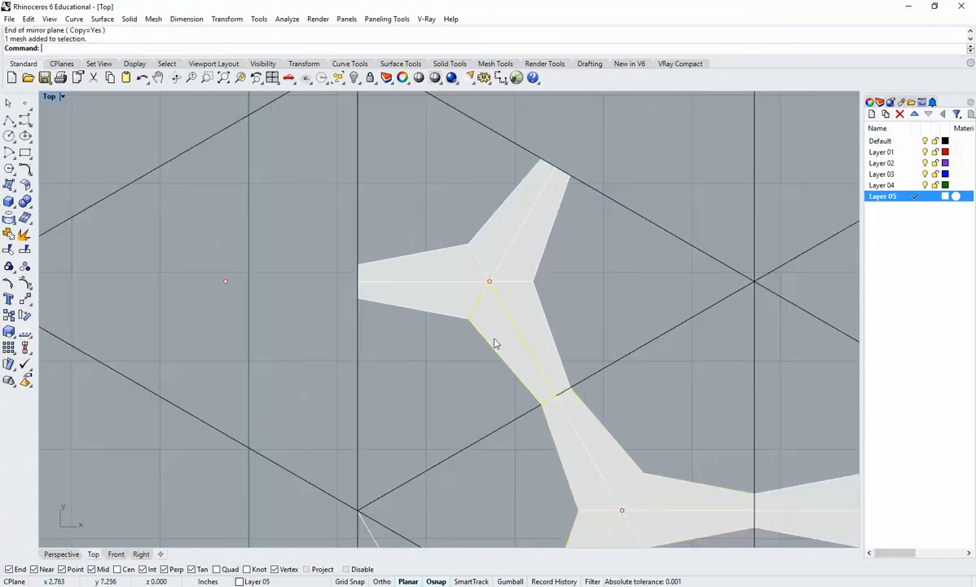
shift+click(514, 288)
shift+click(446, 259)
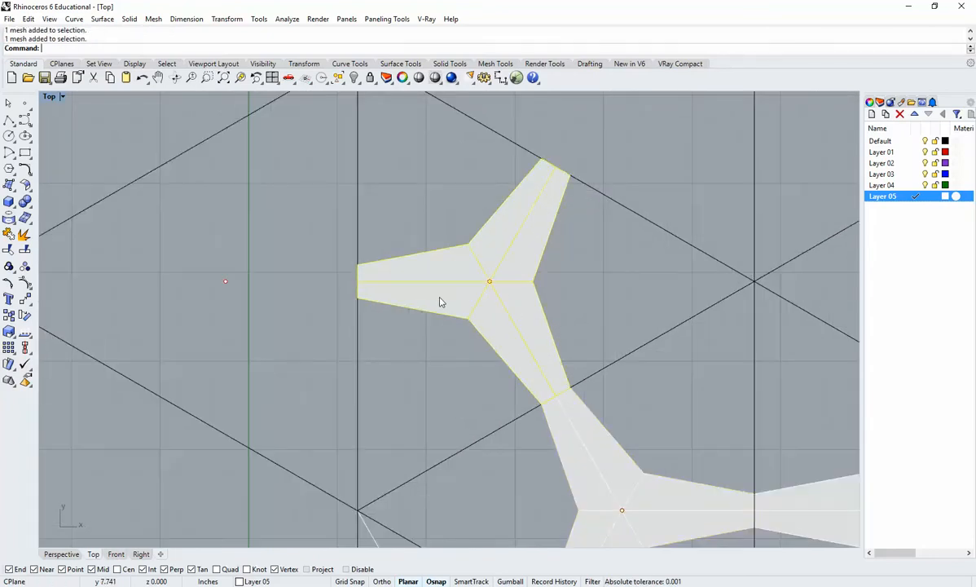
key(Return)
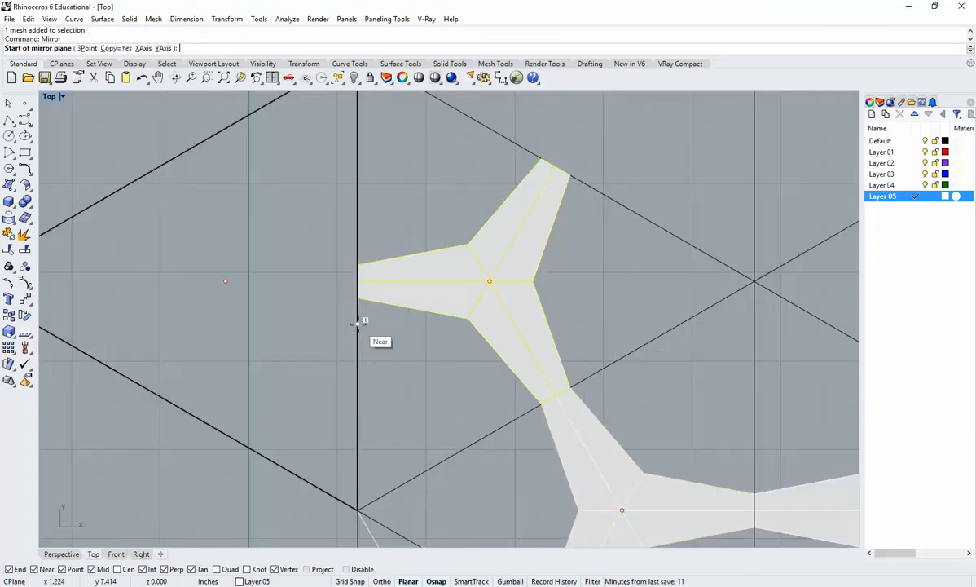
click(357, 324)
click(358, 379)
scroll(401, 391, down, 2)
Mirror the same mesh across its triangle's upper-right edge into the next triangle up and clear the selection
key(Return)
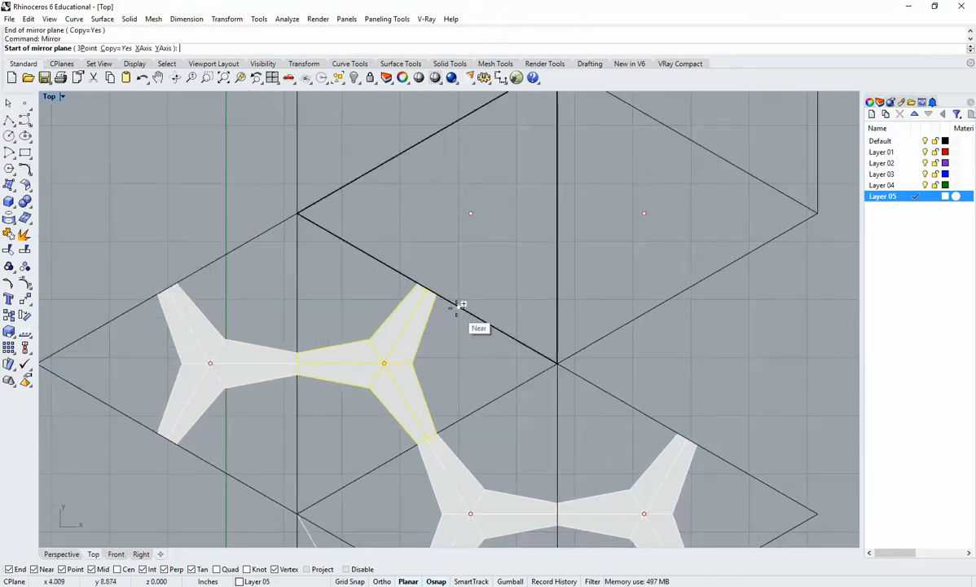
click(457, 306)
click(488, 324)
click(501, 281)
right_drag(502, 222, 456, 263)
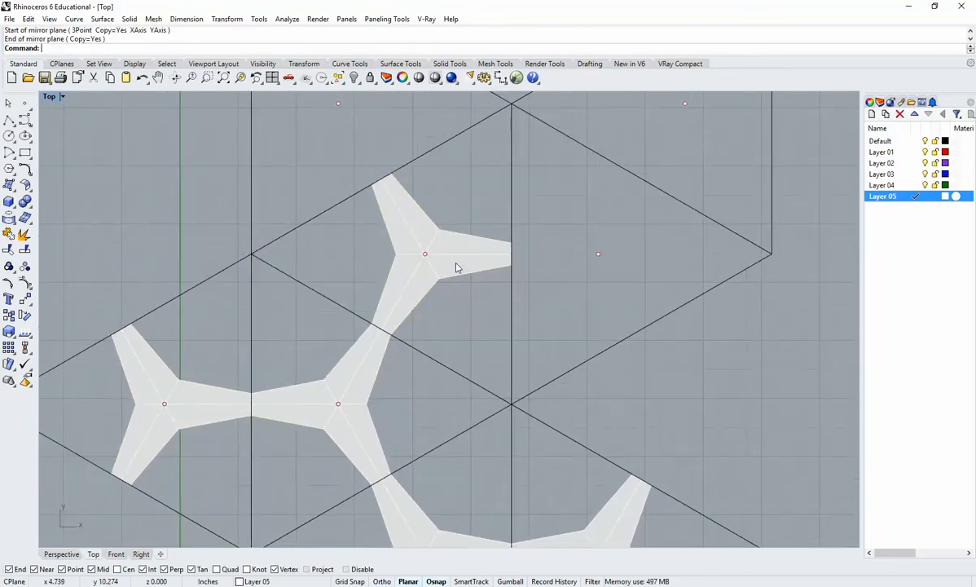
Select all faces of the newest three-armed mesh and mirror them across its triangle's vertical edge into the right-hand neighbour
scroll(456, 268, up, 2)
click(454, 266)
click(444, 238)
drag(493, 290, 452, 213)
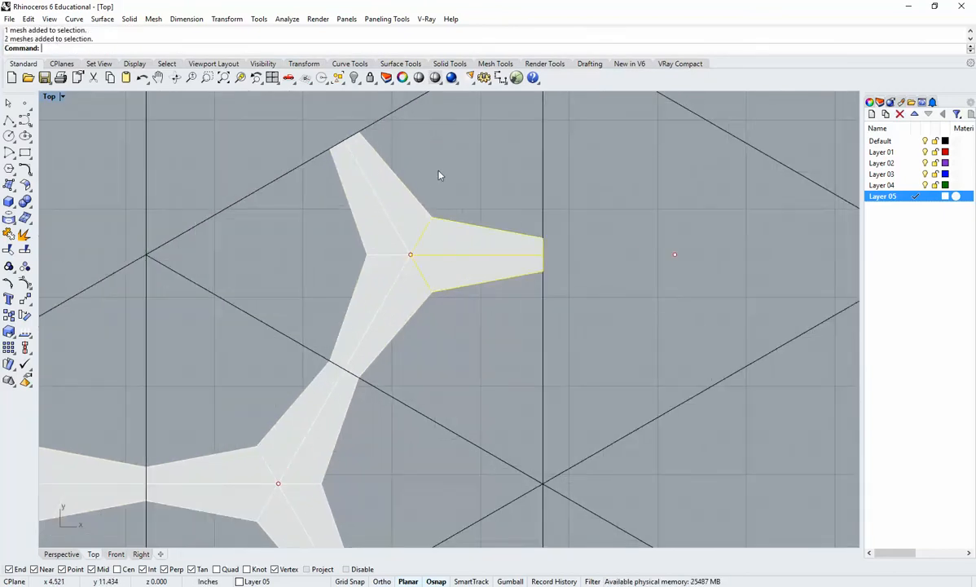
shift+drag(415, 171, 350, 208)
shift+drag(411, 356, 368, 286)
right_click(487, 333)
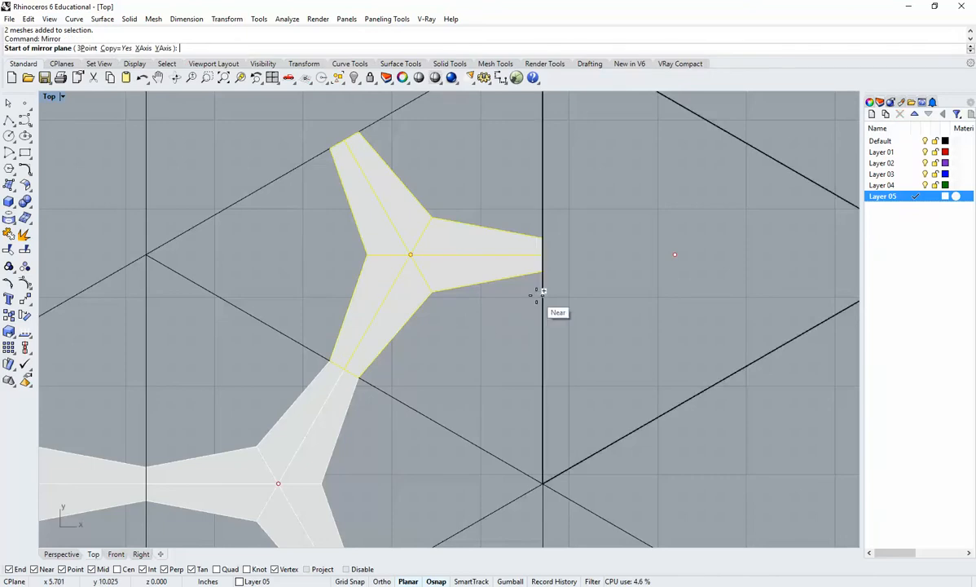
click(543, 292)
shift+click(542, 329)
scroll(542, 334, down, 6)
right_drag(604, 333, 500, 390)
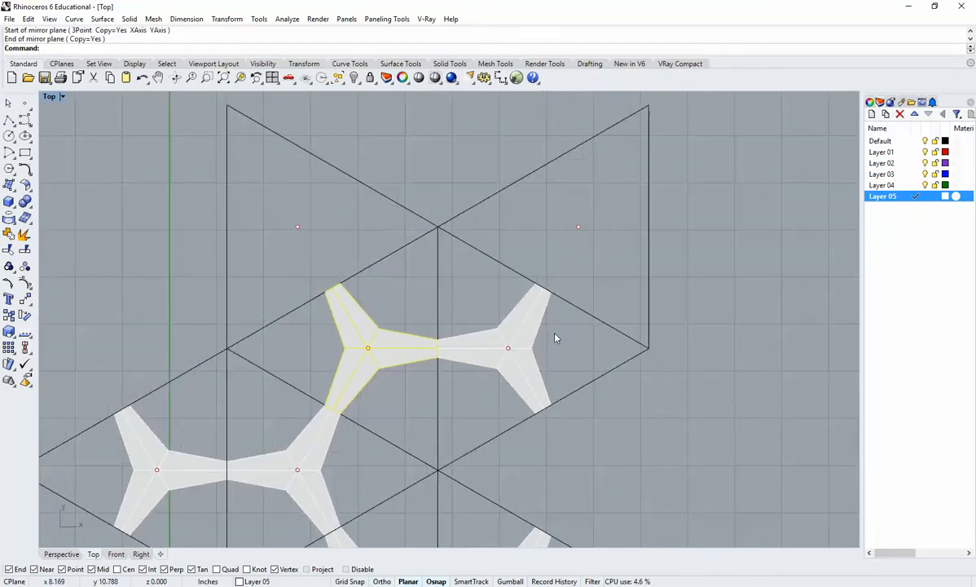
Mirror the still-selected mesh across its triangle's upper-left edge into the net's top-left triangle
right_click(362, 256)
click(368, 259)
click(382, 263)
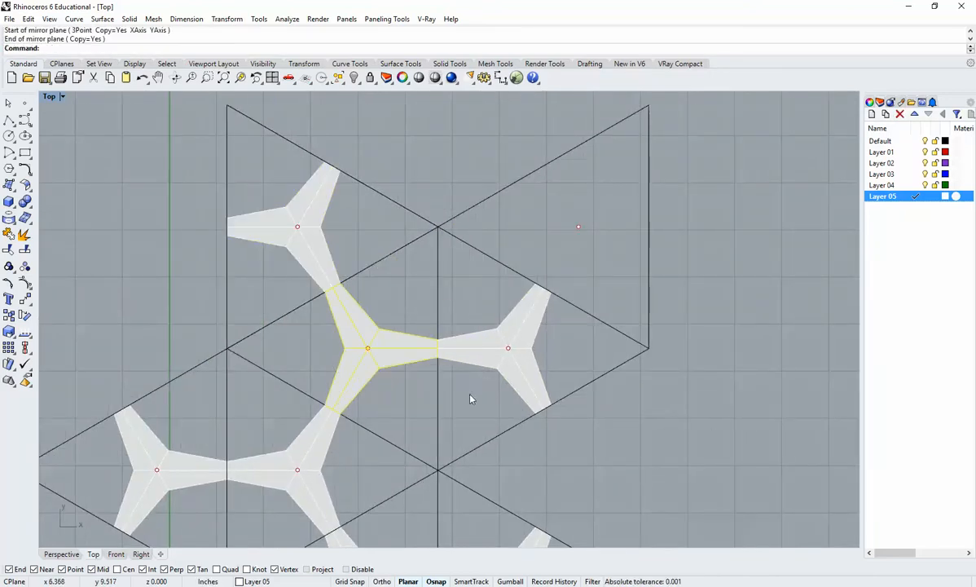
Select the three-armed mesh in the upper right-hand triangle and mirror it across the upper-right edge into the net's top-right triangle
scroll(470, 396, up, 4)
drag(470, 395, 448, 257)
shift+drag(574, 285, 539, 249)
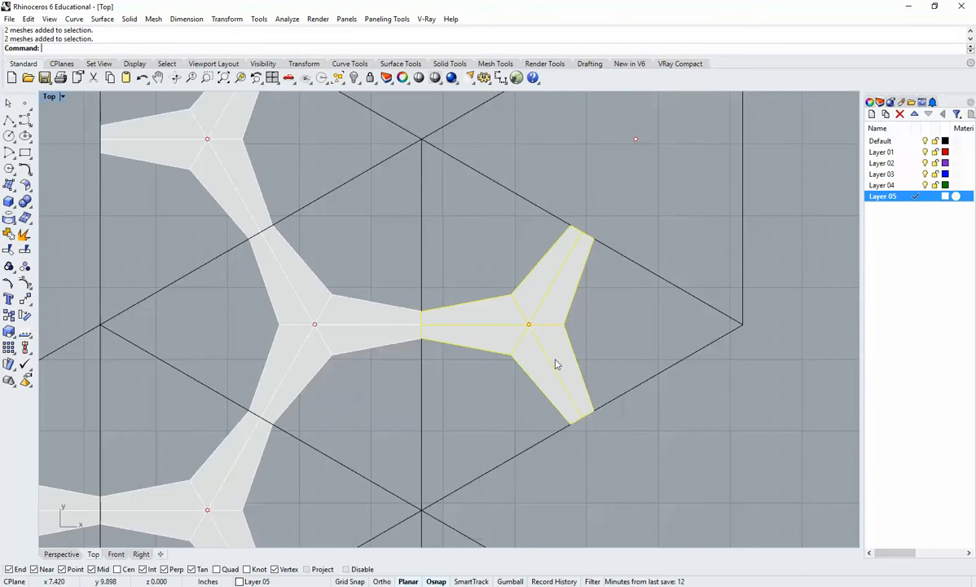
right_click(555, 364)
click(617, 255)
click(638, 266)
key(Escape)
scroll(575, 386, down, 5)
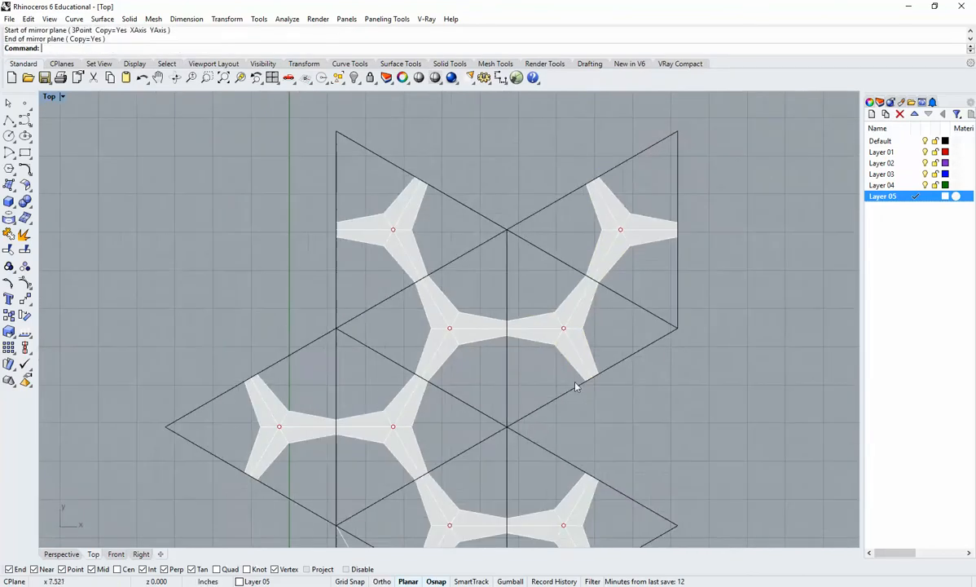
Review the patterned net, maximize the Perspective viewport and set its display mode to Ghosted
scroll(533, 320, down, 4)
scroll(478, 350, up, 4)
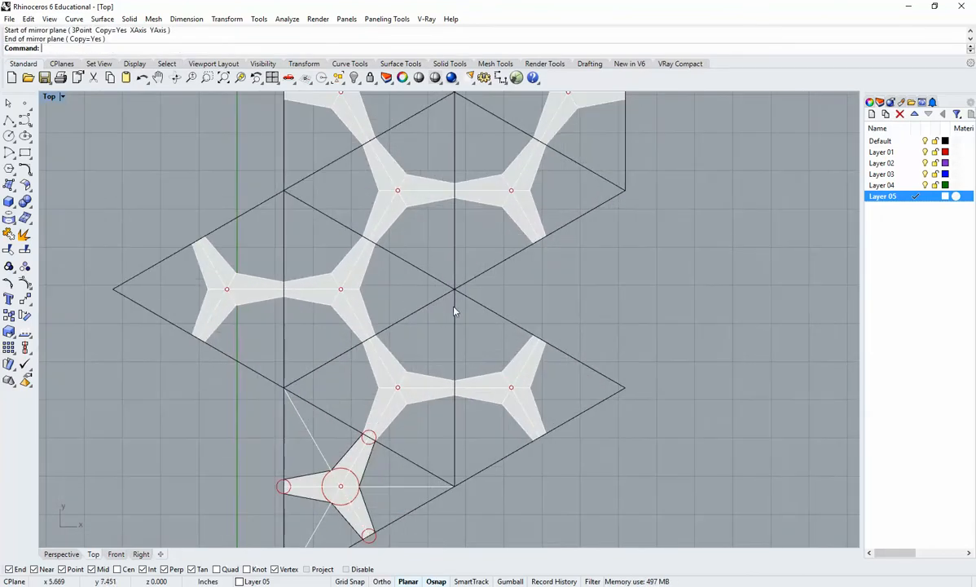
scroll(455, 310, down, 2)
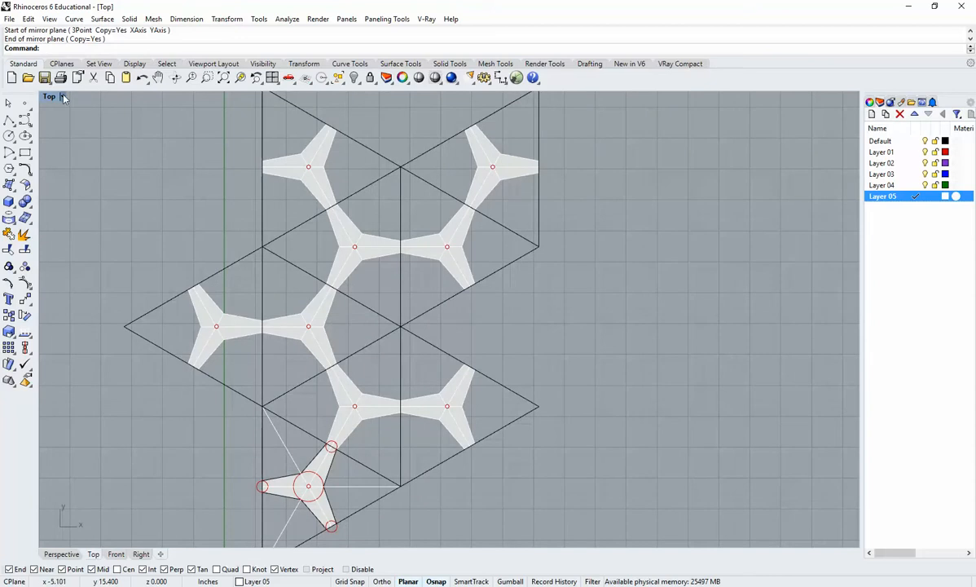
double_click(64, 97)
double_click(469, 96)
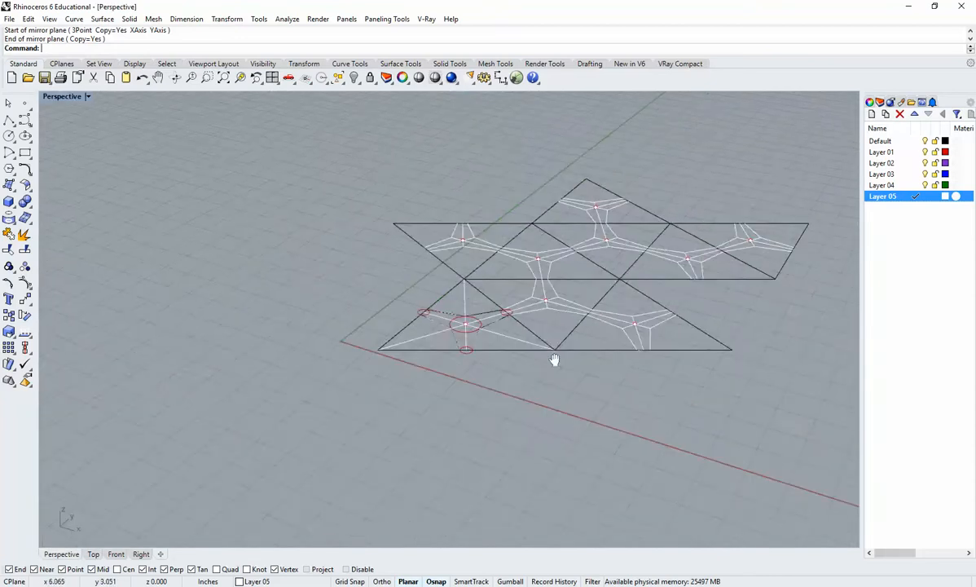
scroll(554, 359, up, 5)
click(86, 96)
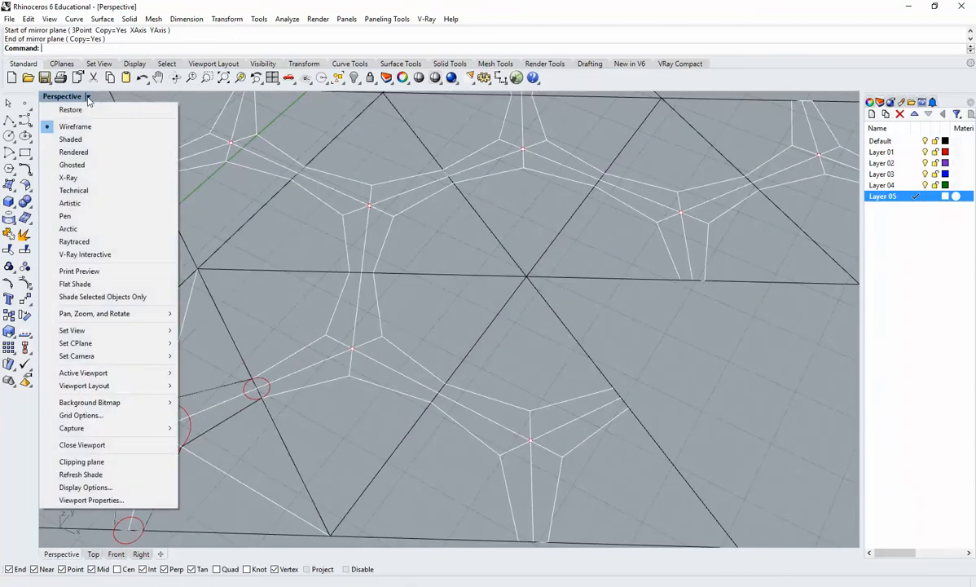
click(65, 160)
scroll(446, 314, down, 3)
right_drag(446, 314, 358, 380)
scroll(376, 363, up, 4)
scroll(375, 361, down, 2)
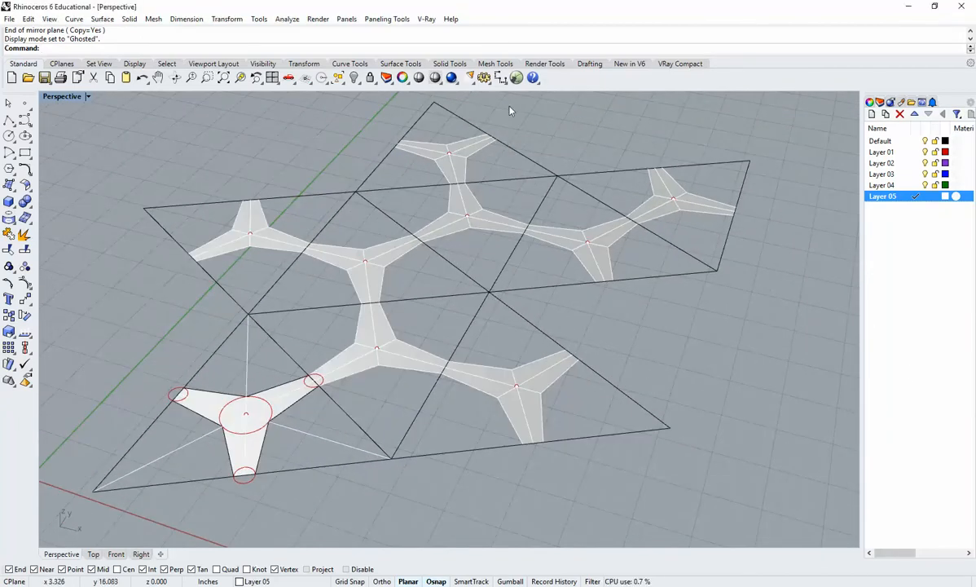
Launch Grasshopper and dock its window beside the Rhino viewport, sized so the mesh pattern stays visible
click(517, 78)
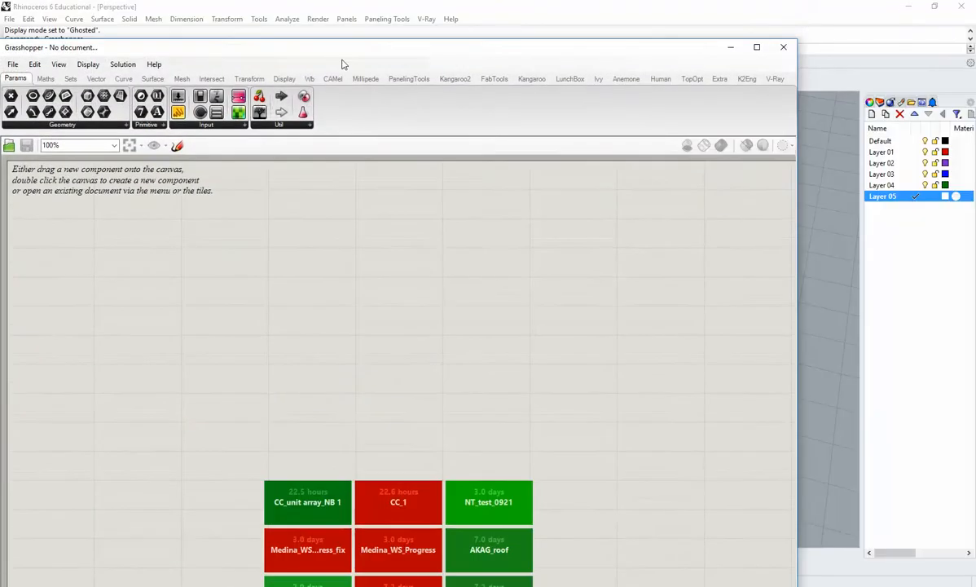
drag(342, 63, 974, 79)
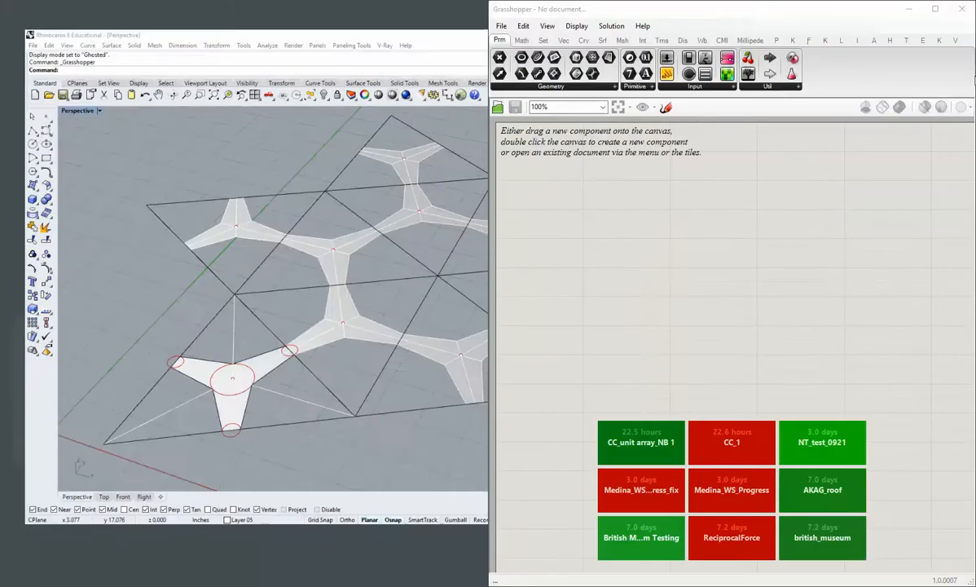
click(259, 181)
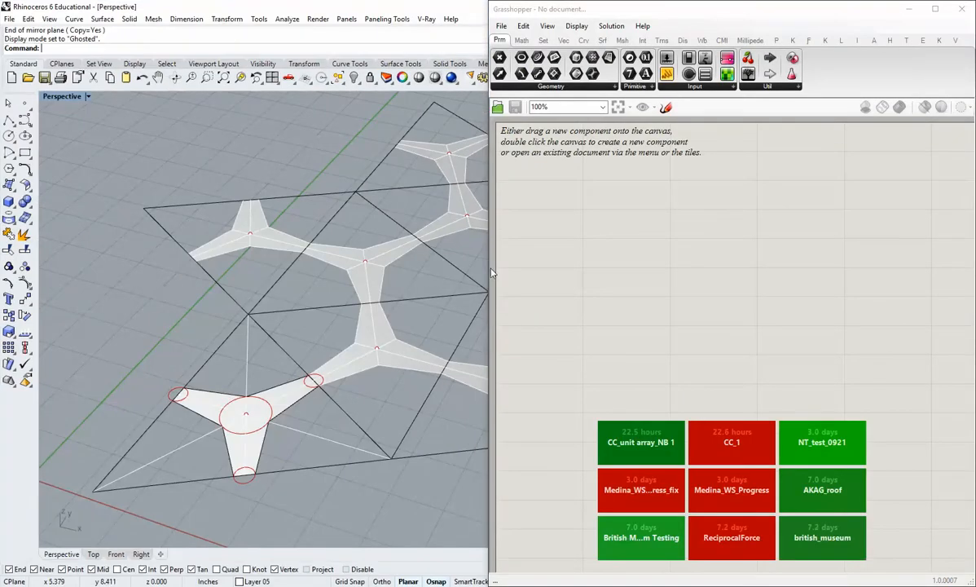
drag(492, 273, 708, 274)
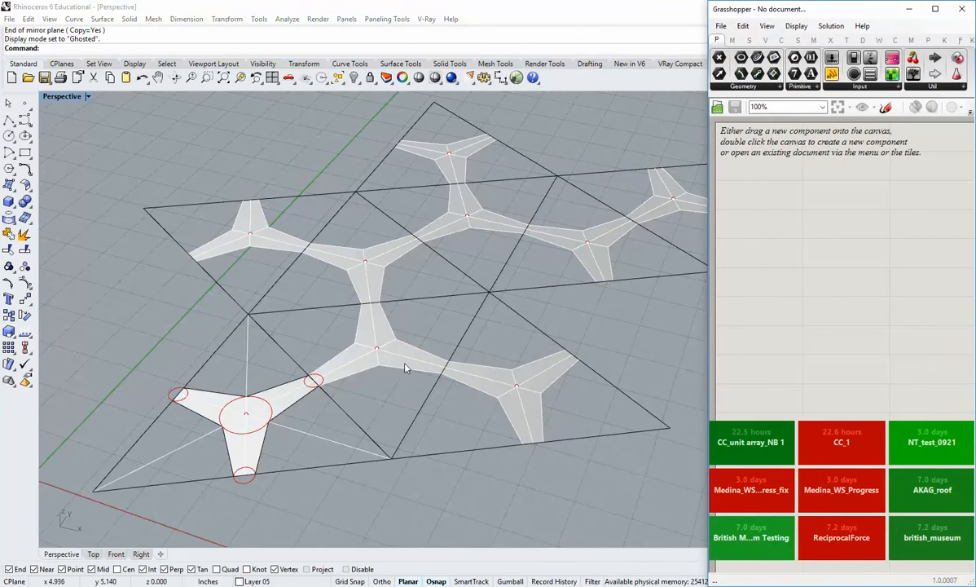
right_drag(376, 373, 422, 390)
scroll(393, 388, up, 4)
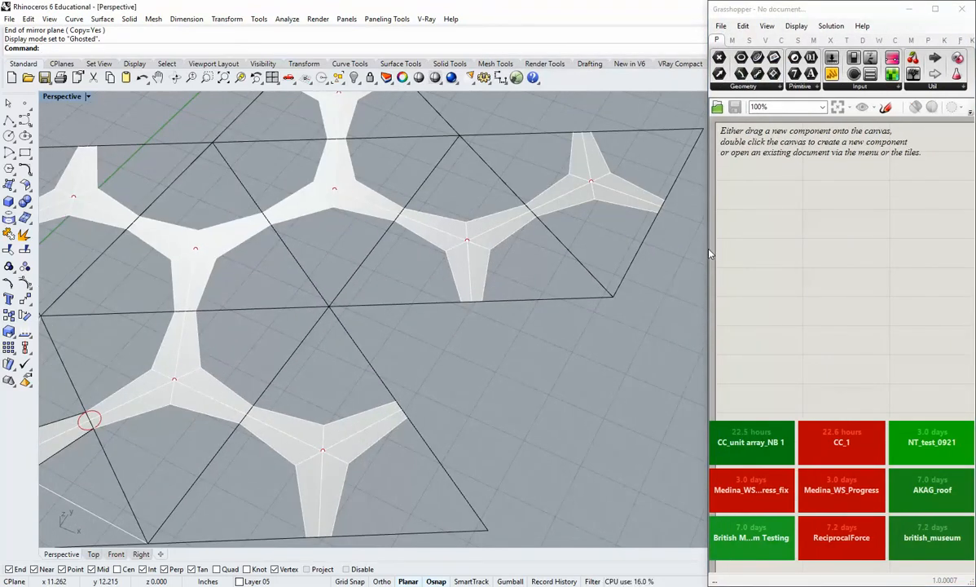
drag(709, 255, 518, 260)
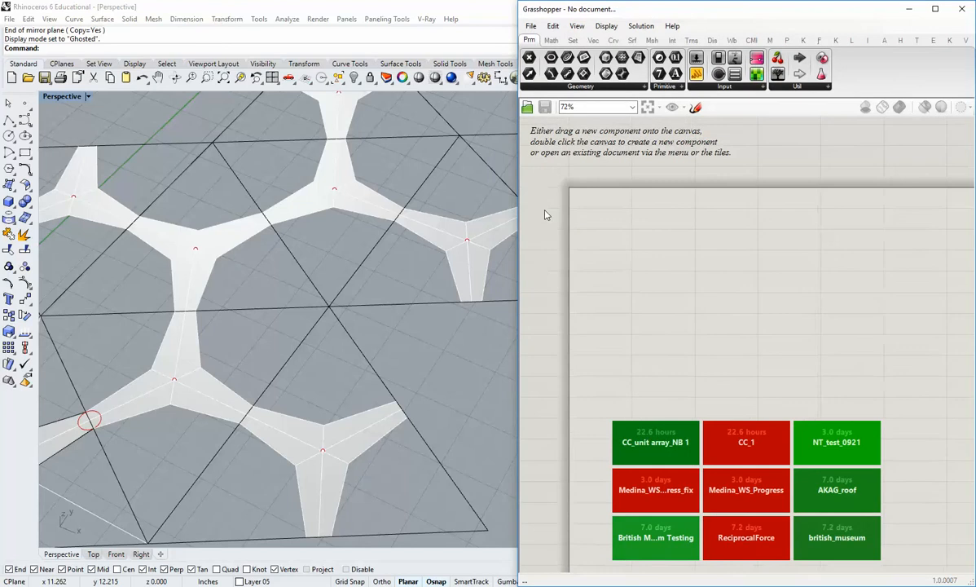
drag(520, 211, 560, 214)
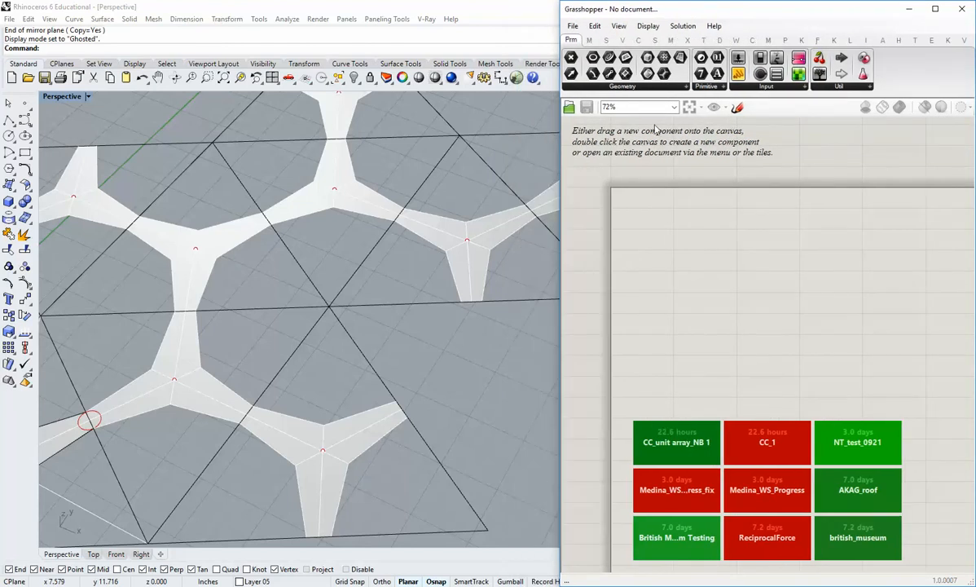
Place a Mesh parameter on the Grasshopper canvas near its upper-left corner
click(663, 58)
click(695, 225)
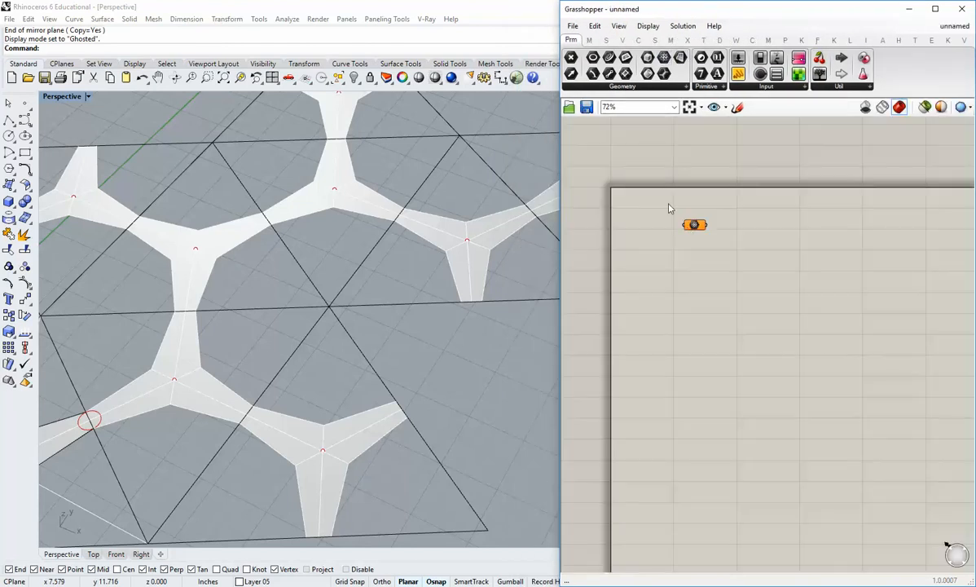
right_drag(668, 207, 689, 249)
scroll(688, 248, up, 3)
right_drag(724, 278, 765, 262)
drag(766, 259, 715, 256)
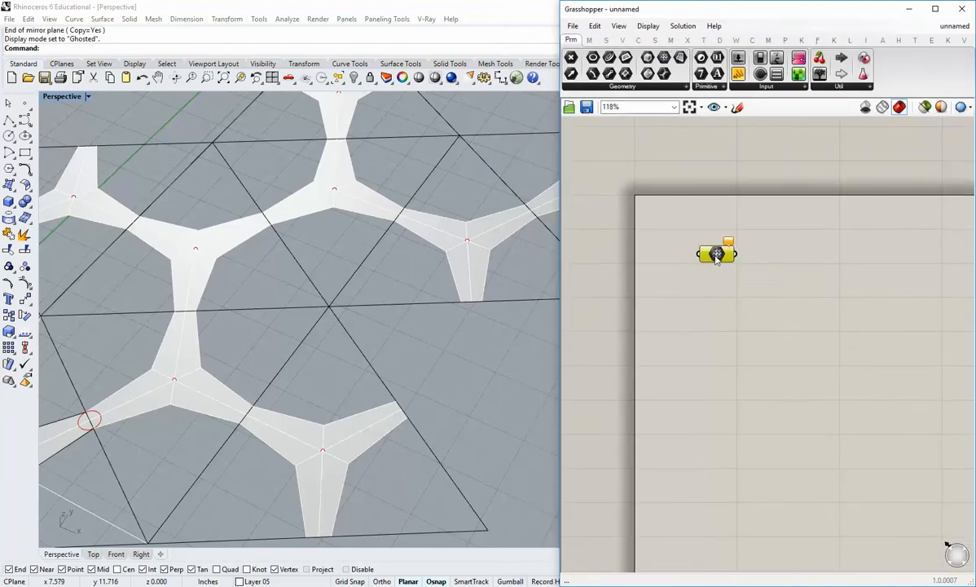
Select every mesh in the Rhino model, assign them as multiple meshes to the Mesh parameter, and shift the parameter slightly up and left
click(298, 272)
scroll(316, 340, down, 4)
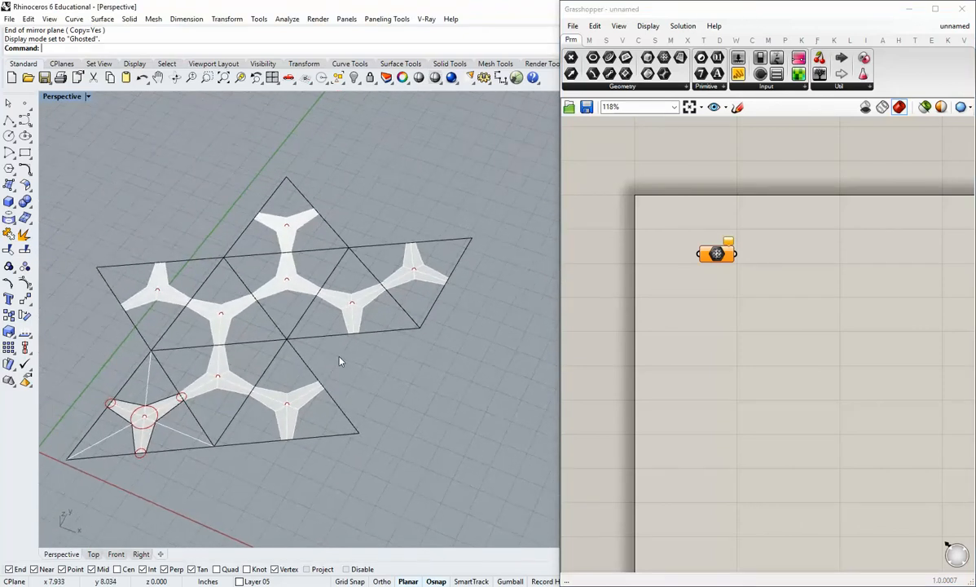
right_drag(339, 359, 356, 344)
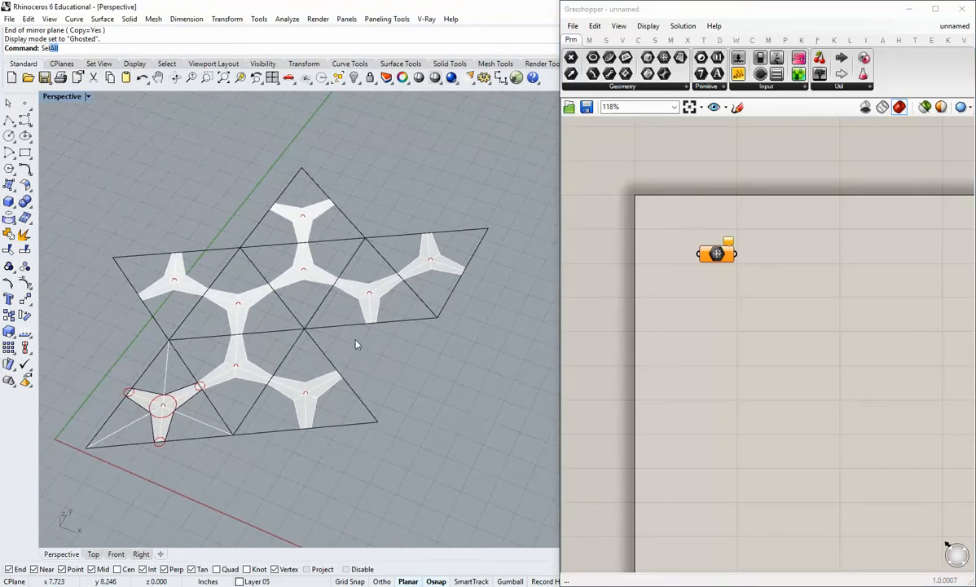
text(Mesh)
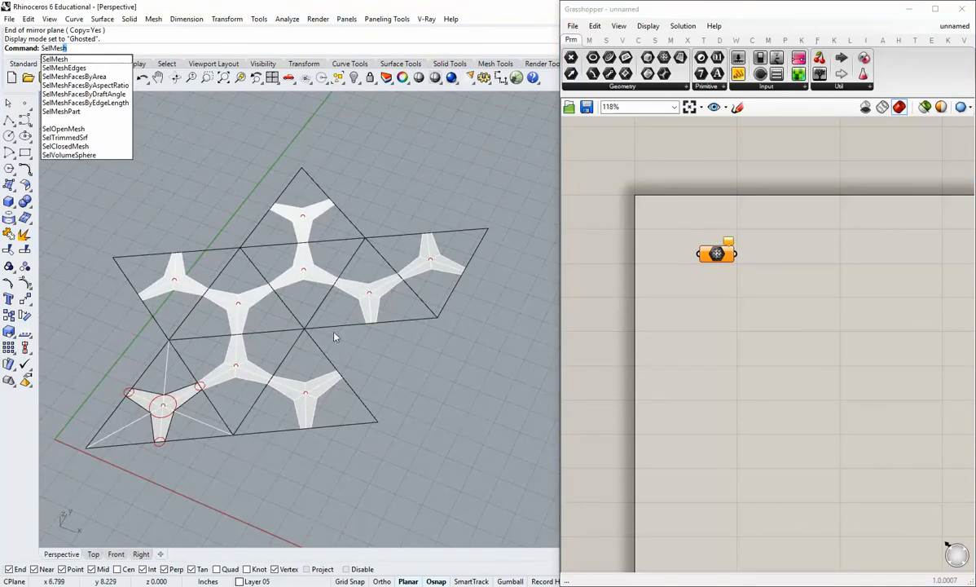
key(Return)
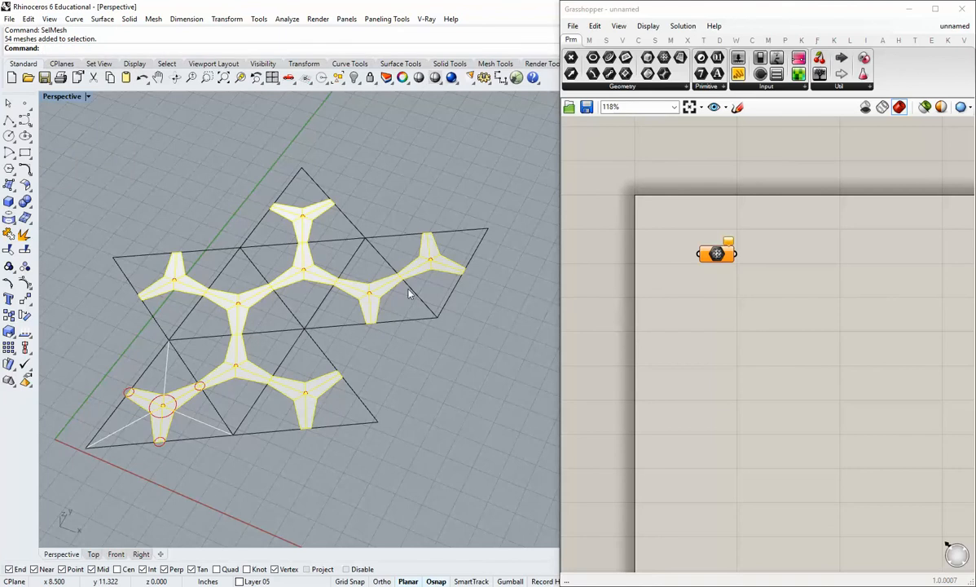
right_click(718, 255)
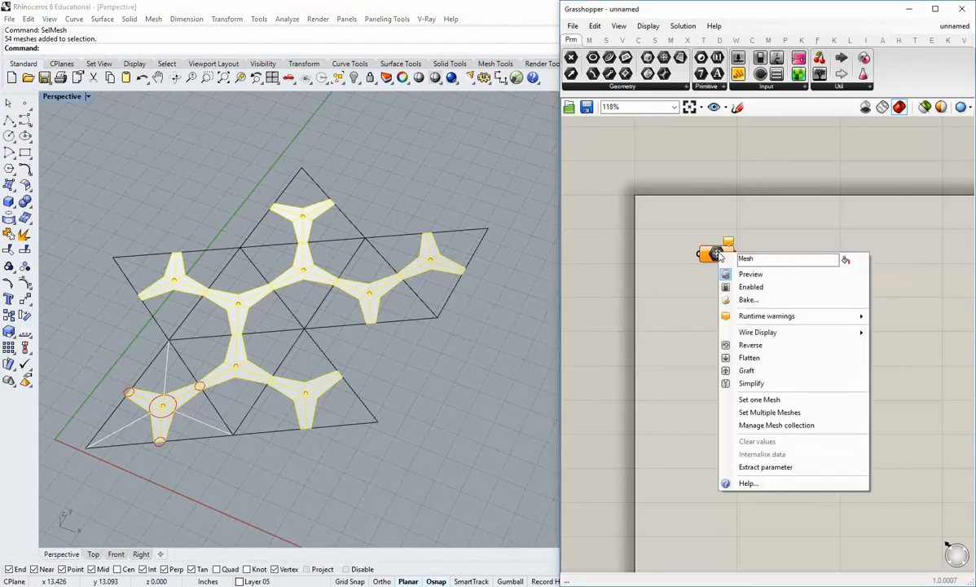
click(757, 413)
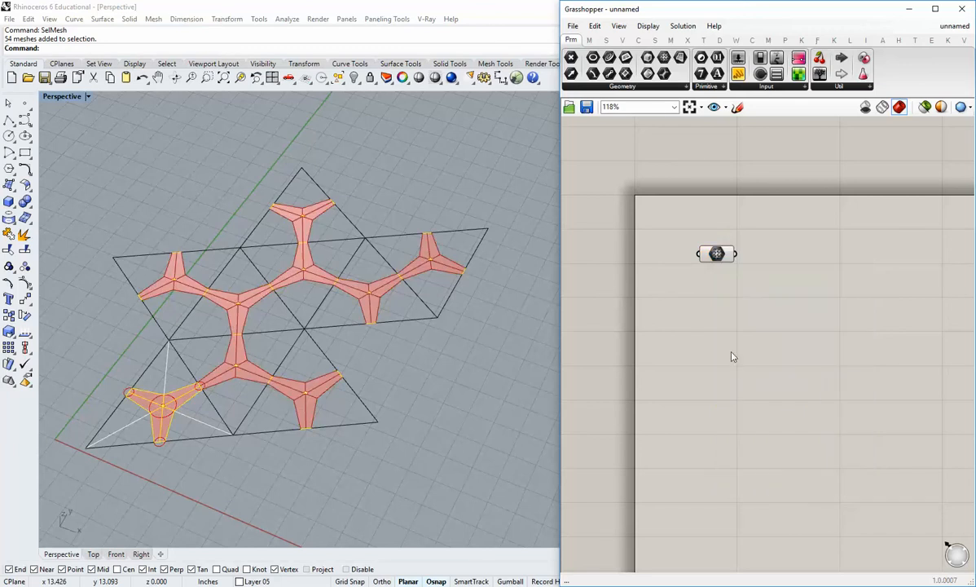
drag(718, 256, 698, 249)
click(652, 268)
Make the Default layer current in Rhino and turn off Layer 05
shift+right_drag(356, 303, 353, 319)
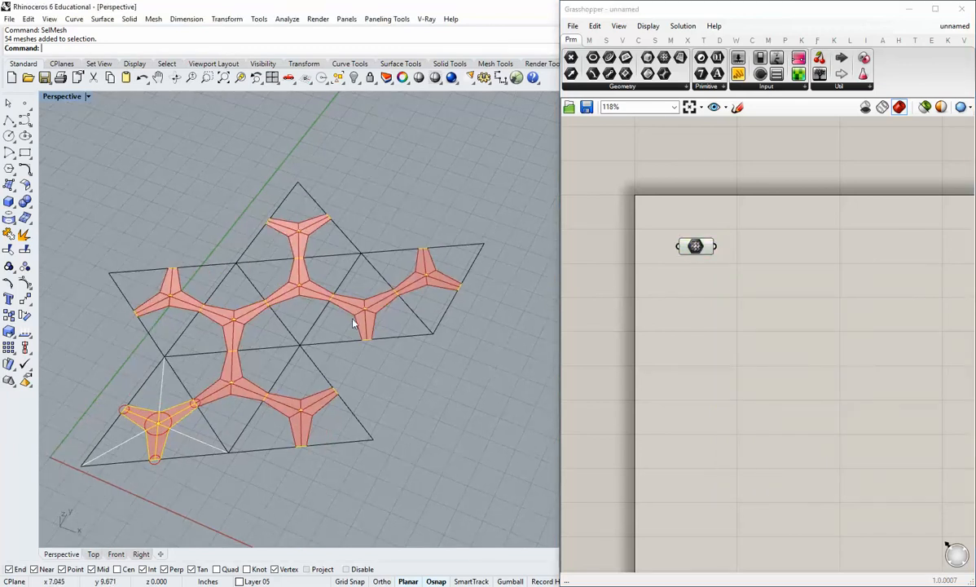
shift+right_drag(346, 408, 335, 406)
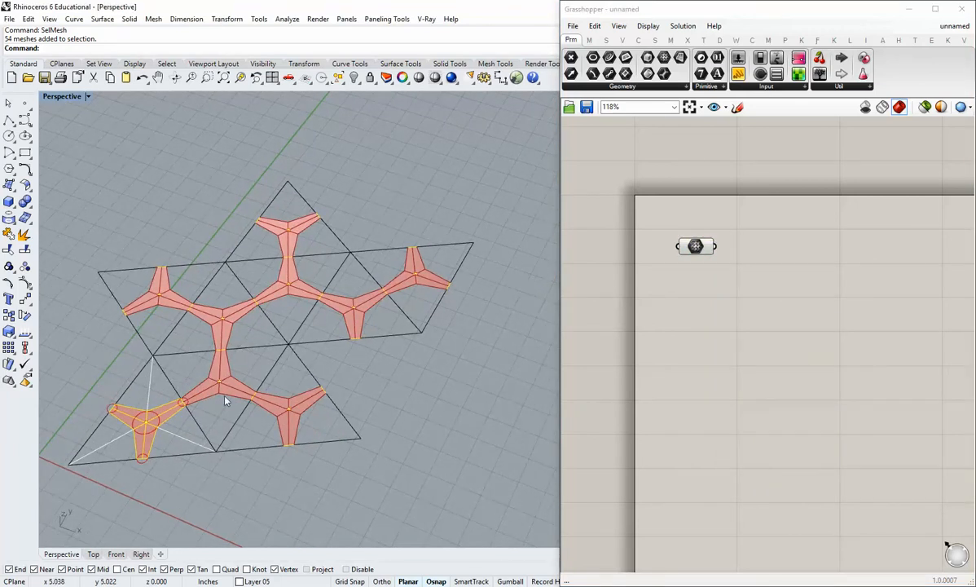
shift+right_drag(354, 353, 375, 342)
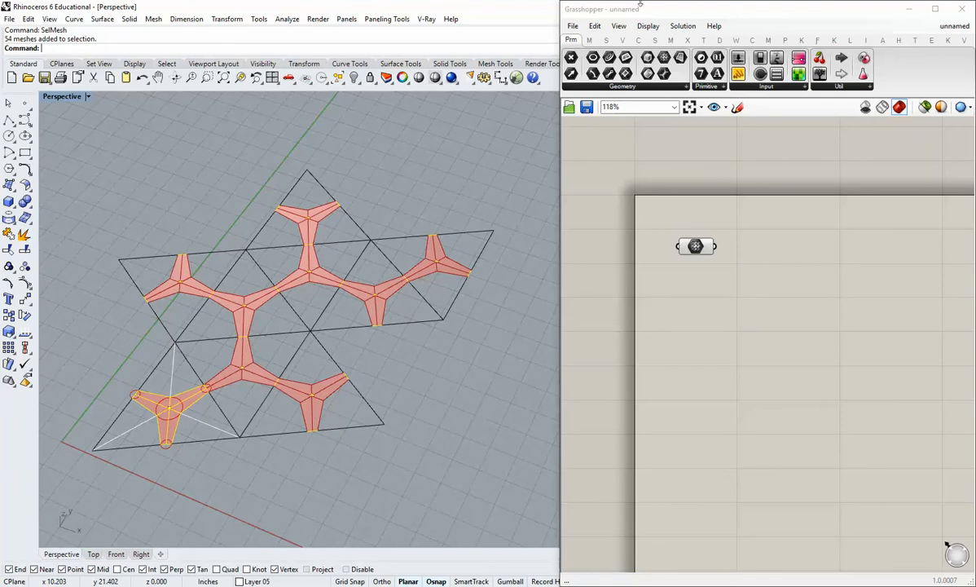
double_click(650, 12)
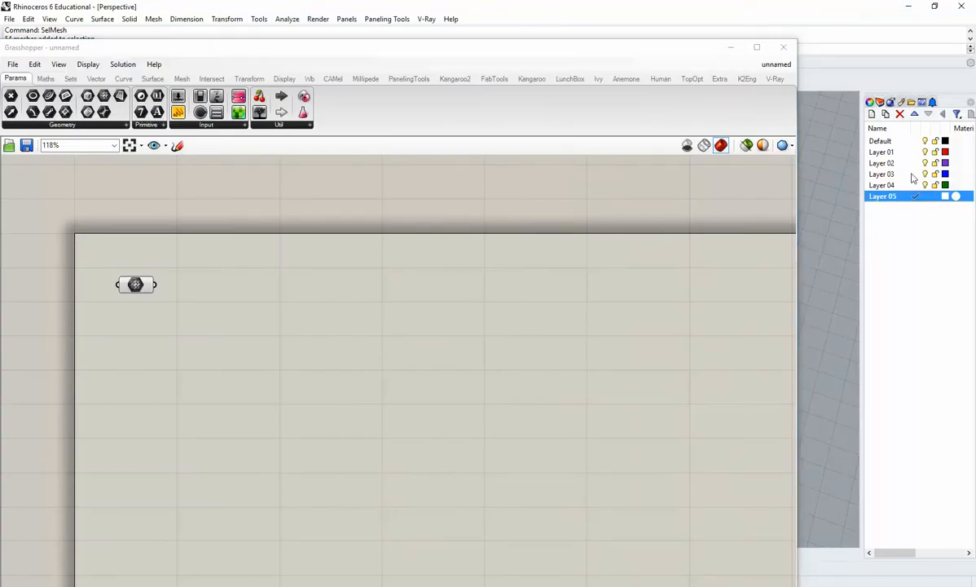
click(915, 141)
click(921, 196)
Dock the Grasshopper window beside the maximized Rhino window again, sized so most of the triangle net stays visible
drag(468, 40, 974, 146)
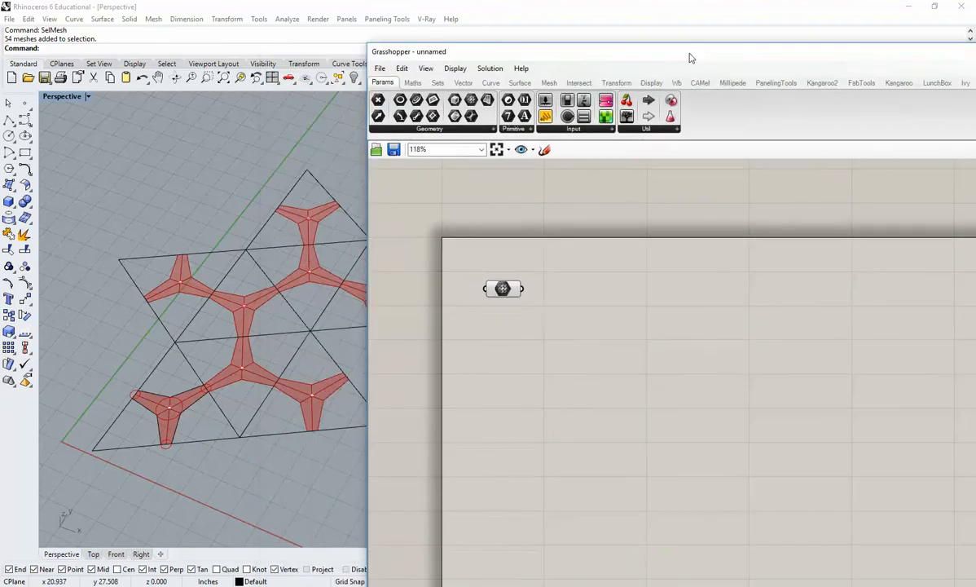
drag(689, 58, 974, 122)
click(292, 211)
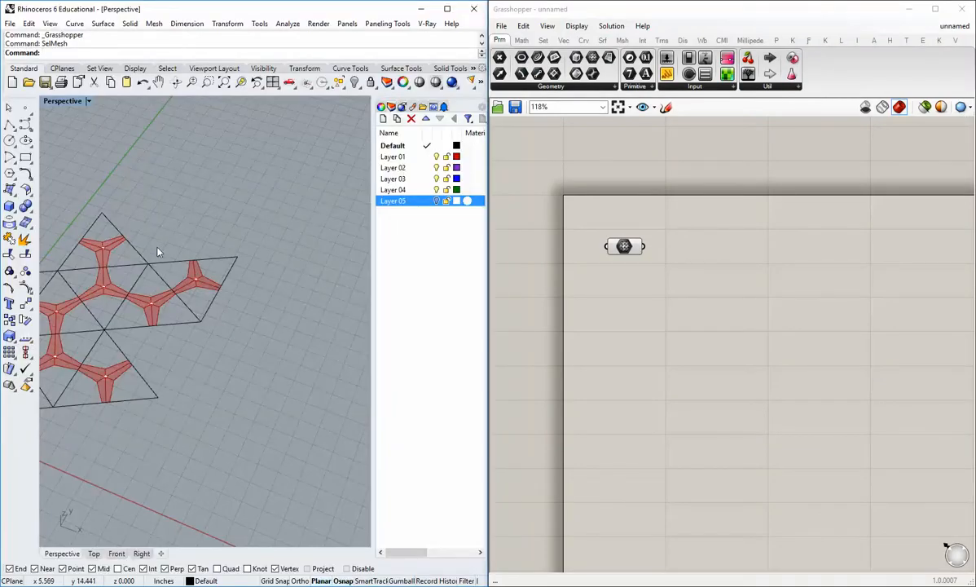
shift+right_drag(158, 248, 218, 250)
double_click(318, 11)
shift+right_drag(317, 326, 266, 326)
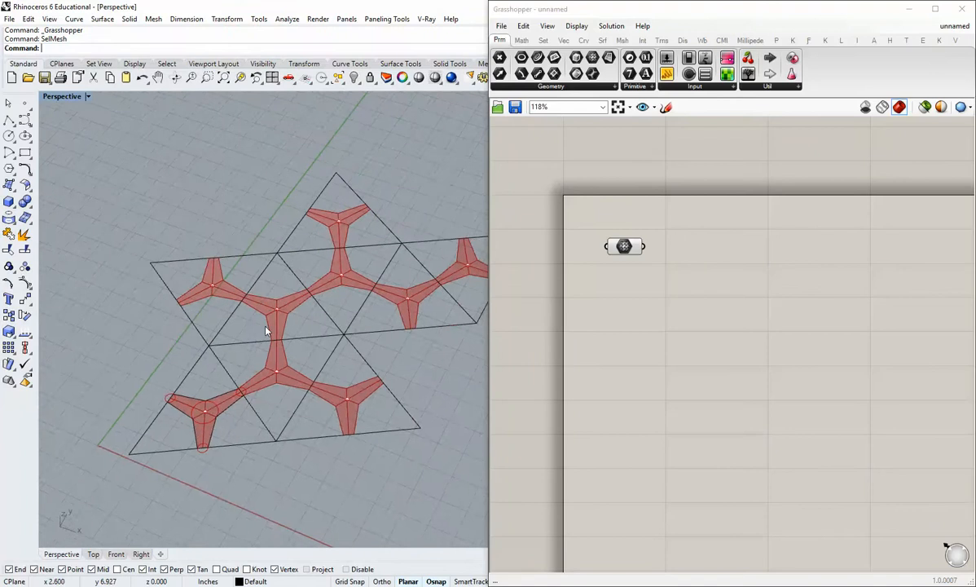
scroll(266, 330, up, 3)
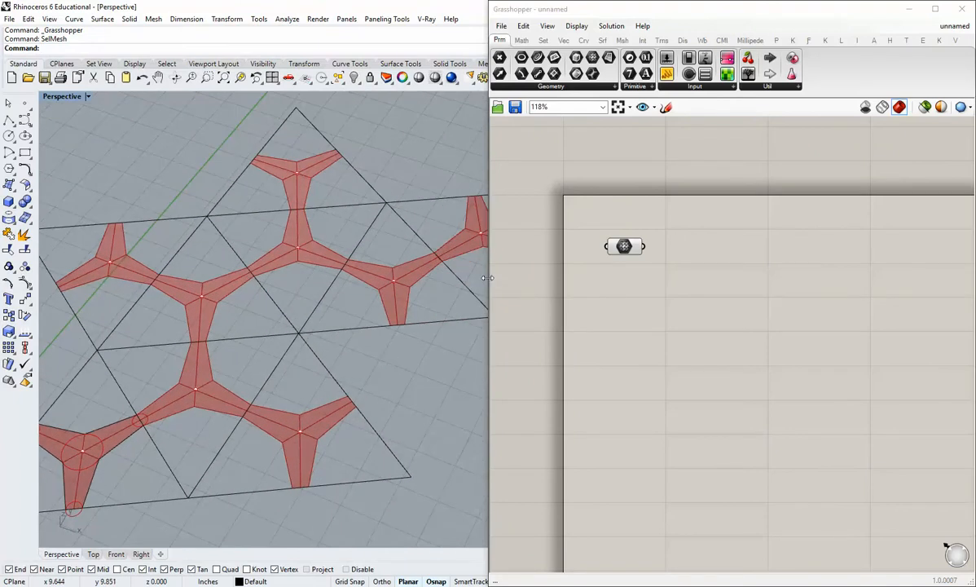
drag(493, 282, 607, 287)
right_drag(393, 303, 350, 324)
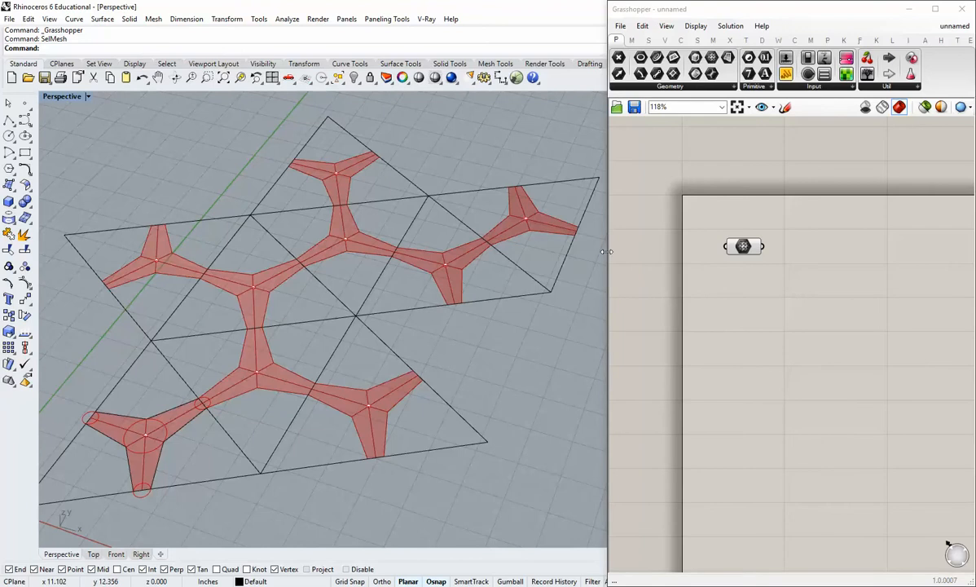
drag(607, 251, 567, 259)
Add Kangaroo's Combine&Clean component beside the Mesh parameter and feed the referenced meshes into it
right_drag(719, 313, 693, 292)
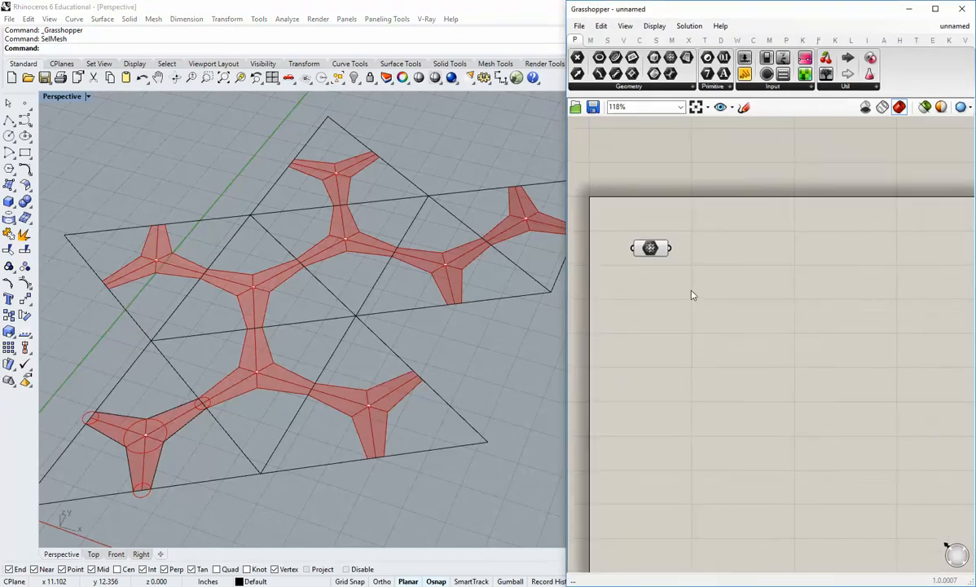
drag(649, 246, 638, 244)
click(733, 163)
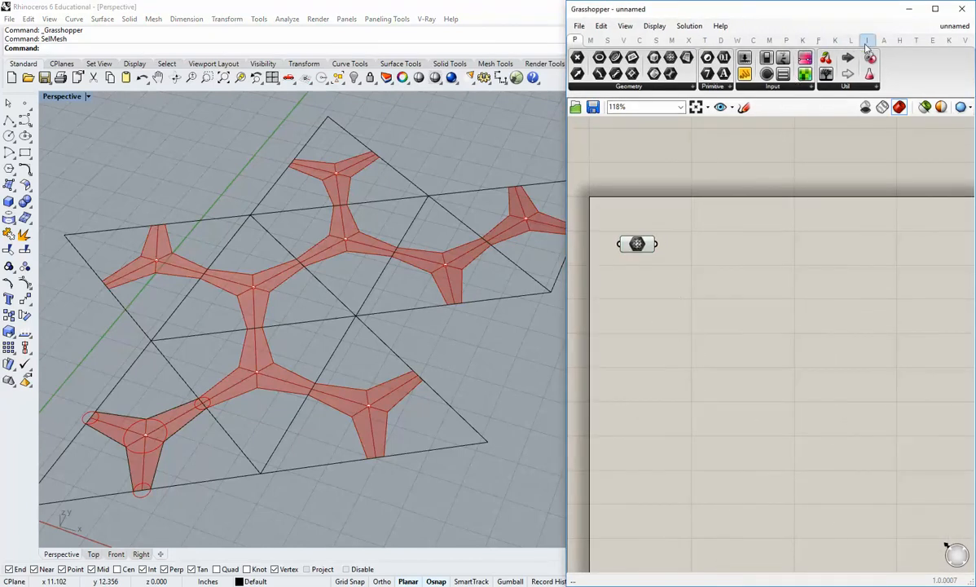
click(836, 41)
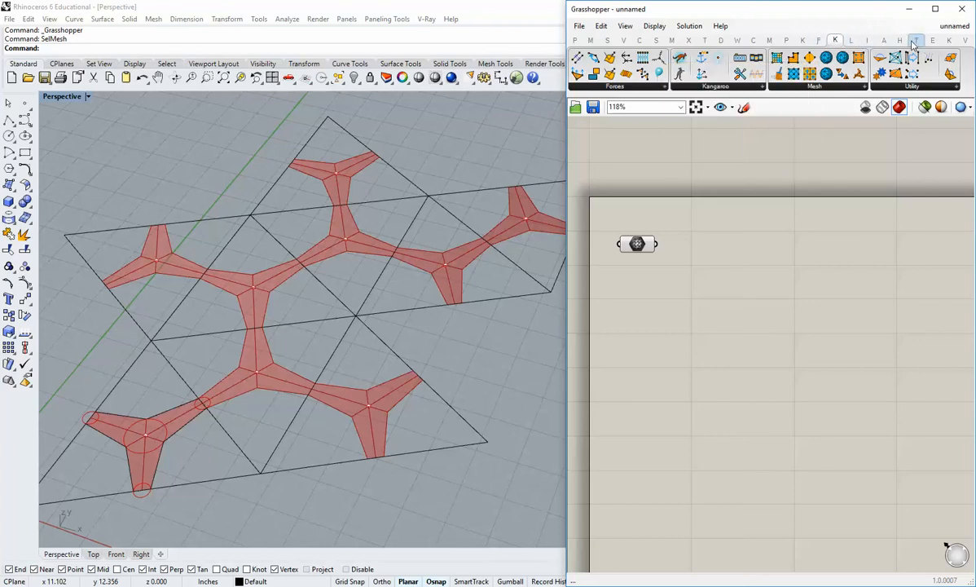
click(803, 41)
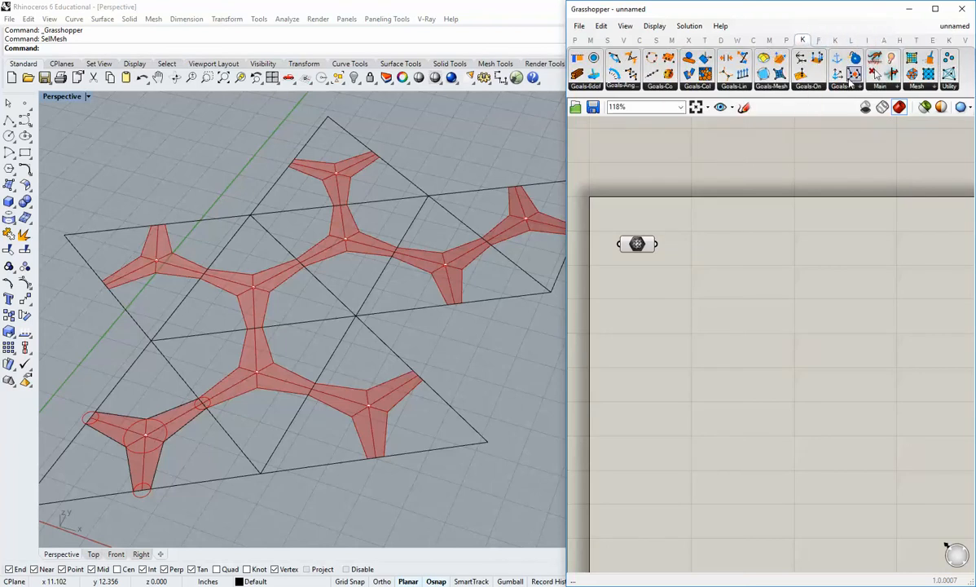
click(916, 87)
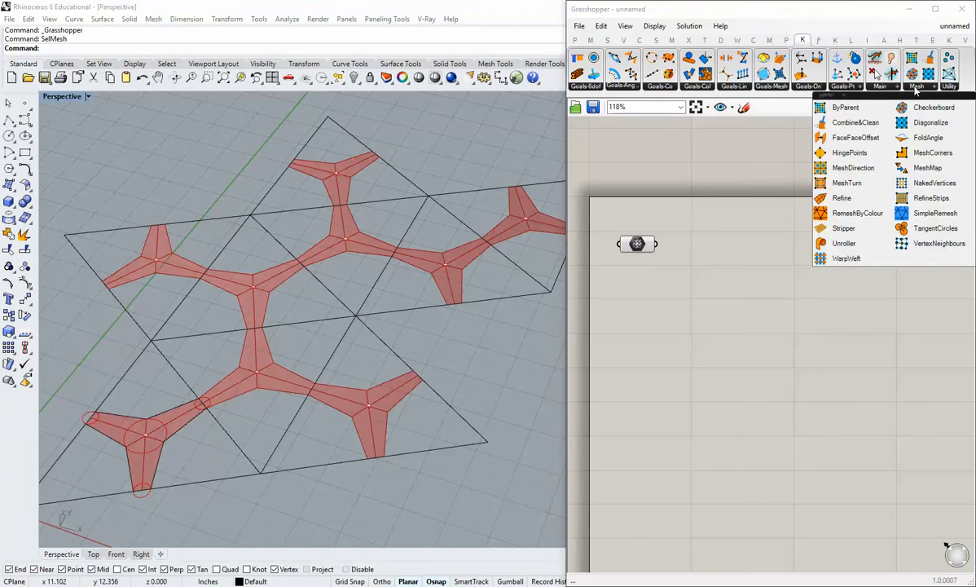
click(857, 122)
click(702, 266)
drag(656, 244, 680, 265)
drag(701, 267, 714, 246)
Turn off the Mesh parameter's preview and compare its stored data with the Combine&Clean output
click(647, 249)
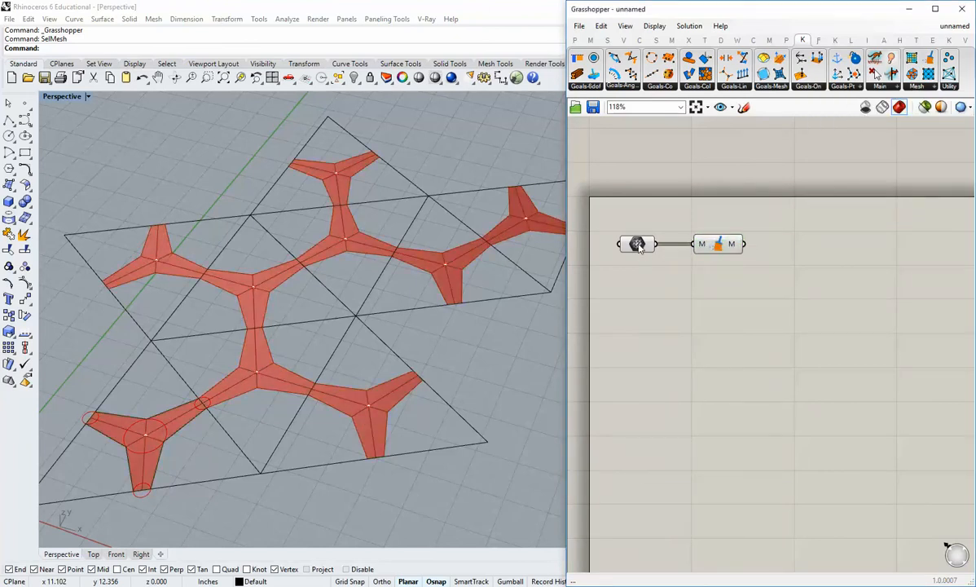
right_click(638, 247)
key(Escape)
mouse_move(638, 250)
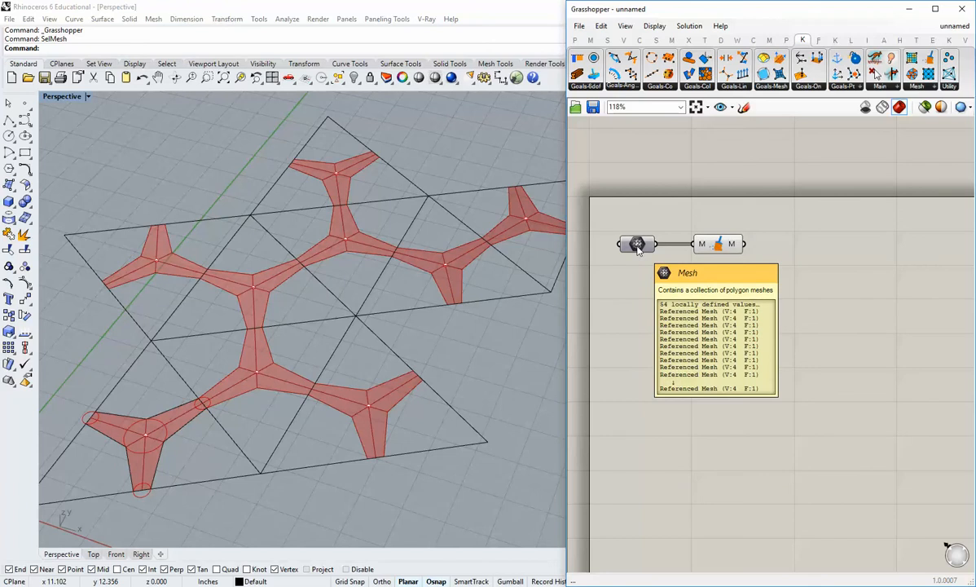
mouse_move(734, 248)
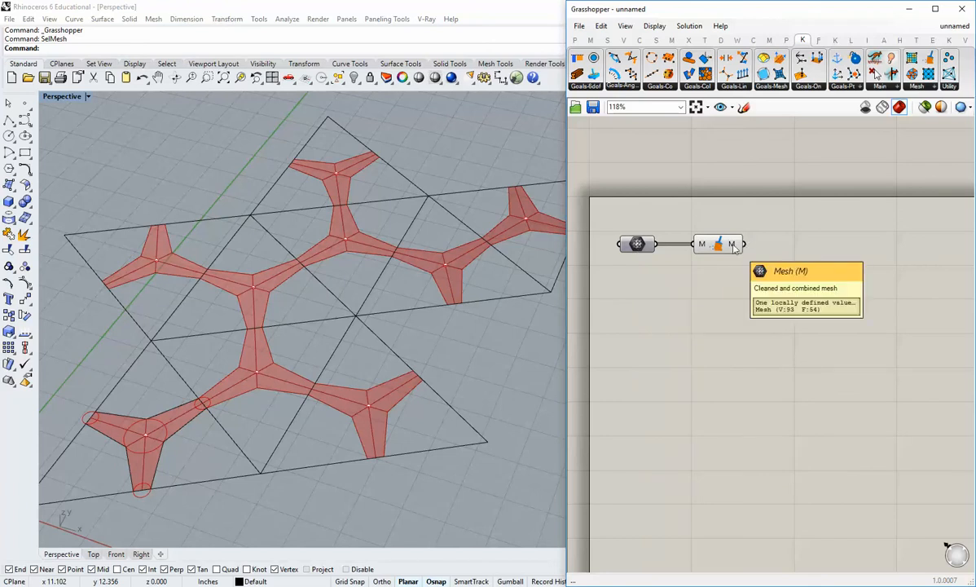
mouse_move(381, 266)
right_down()
mouse_move(377, 283)
mouse_move(391, 281)
right_up()
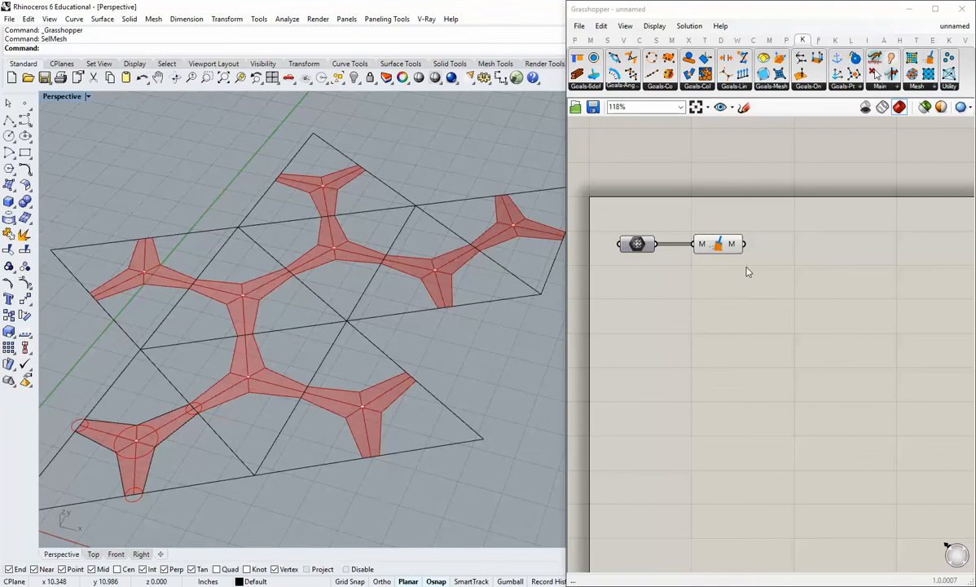
Add Kangaroo's Refine component, feed the Combine&Clean mesh into it, and turn off the Combine&Clean preview
right_drag(748, 272, 729, 235)
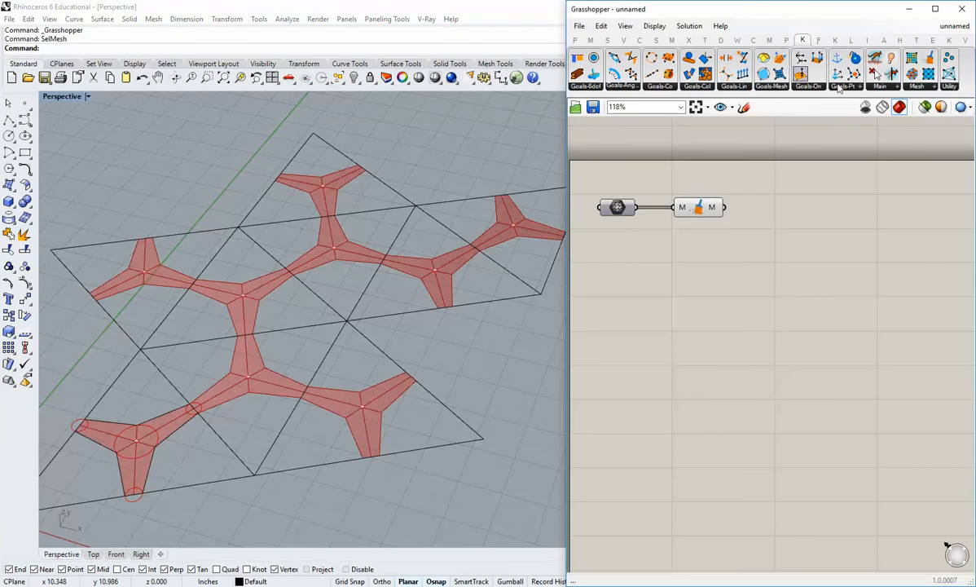
click(857, 87)
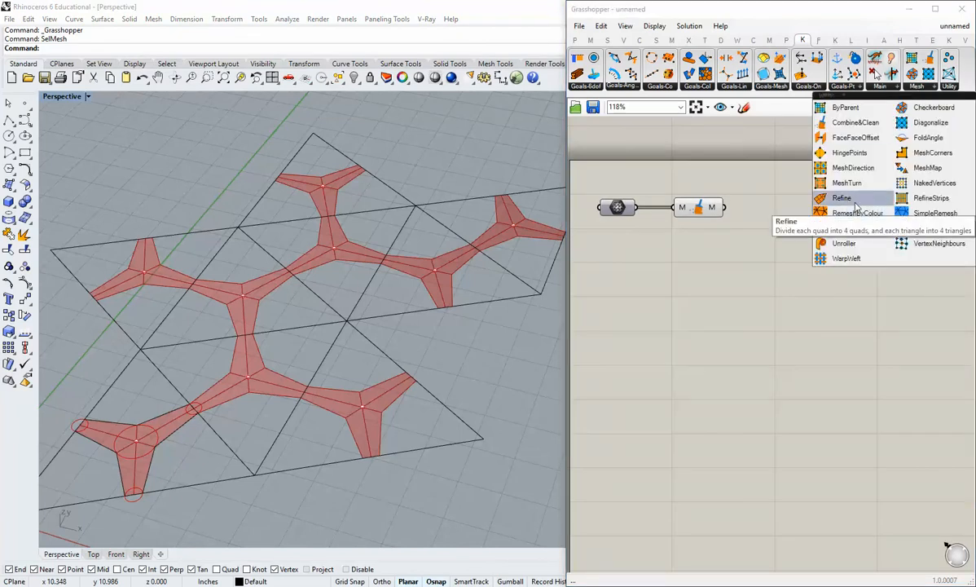
drag(856, 205, 777, 231)
drag(724, 207, 786, 251)
click(734, 292)
right_click(698, 204)
click(720, 227)
click(709, 251)
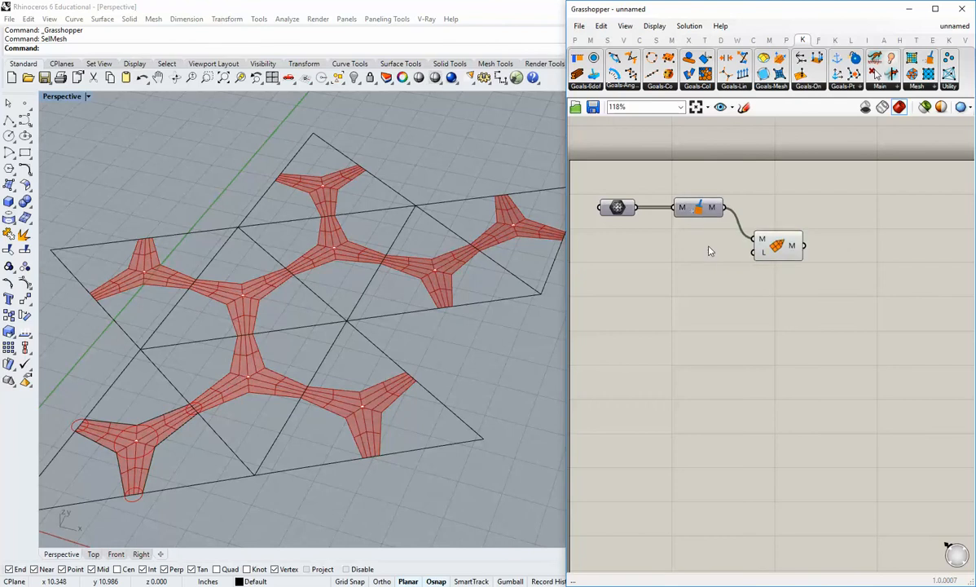
Create a panel containing 2, wire it to Refine's L input, and shrink it to fit beside the component
click(576, 39)
click(744, 71)
click(681, 290)
double_click(681, 290)
text(2)
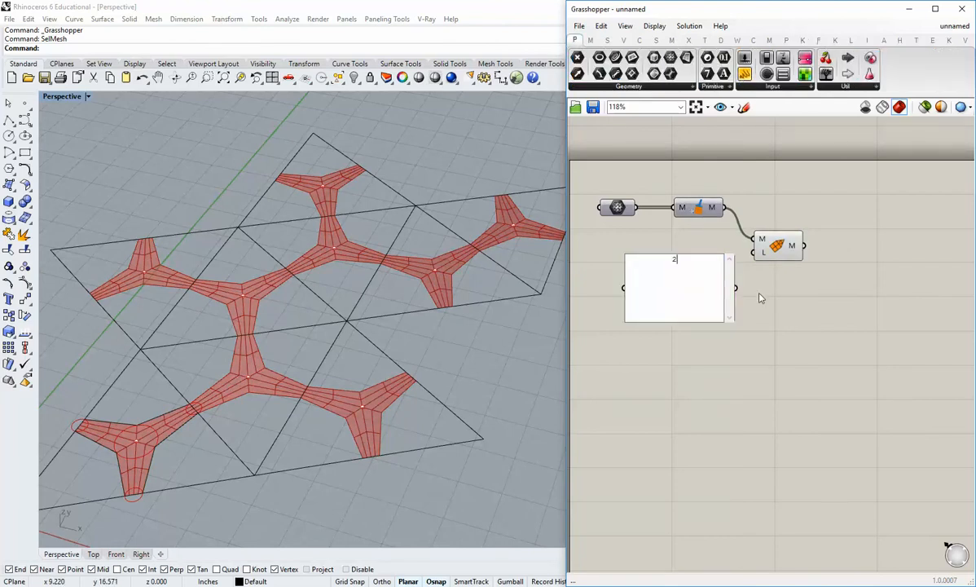
click(760, 295)
drag(737, 288, 753, 253)
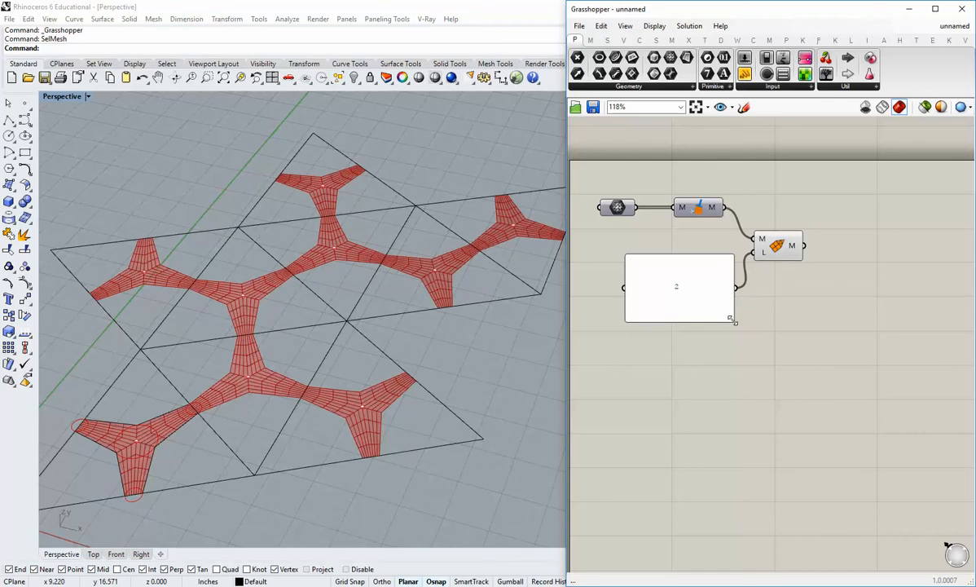
drag(732, 321, 726, 256)
click(726, 278)
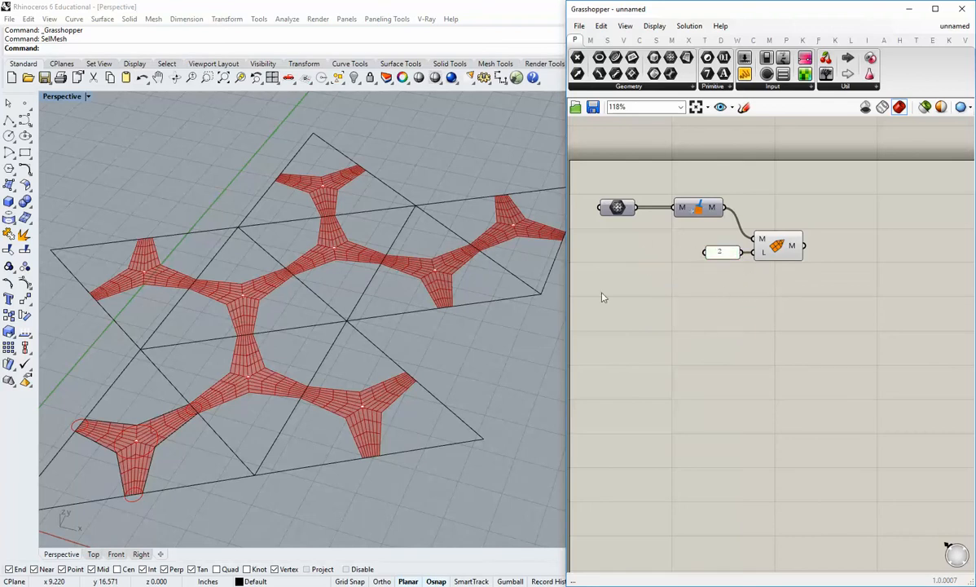
Examine the refined quad subdivision along the three-armed mesh's arms and open ends up close and across the net
shift+right_drag(348, 321, 392, 378)
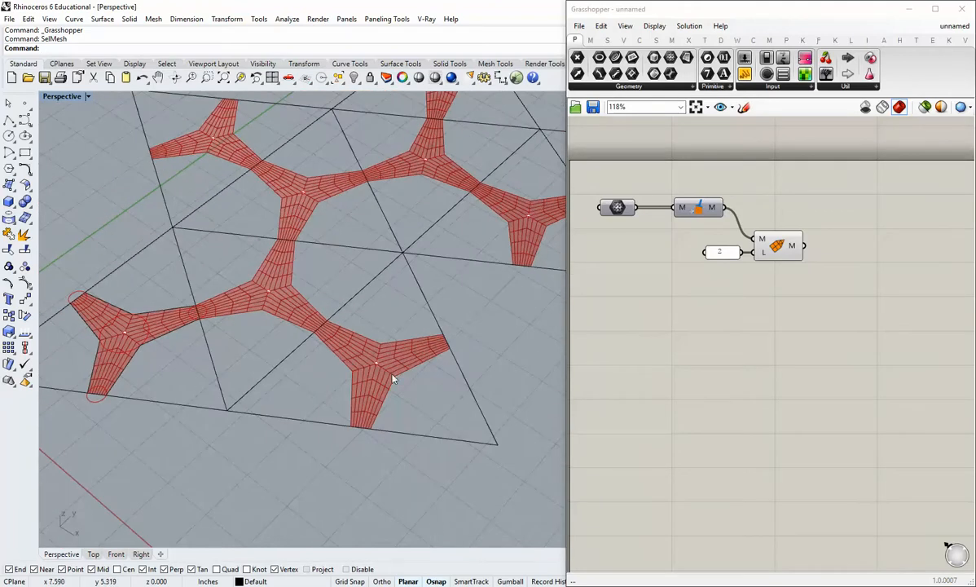
scroll(392, 379, up, 6)
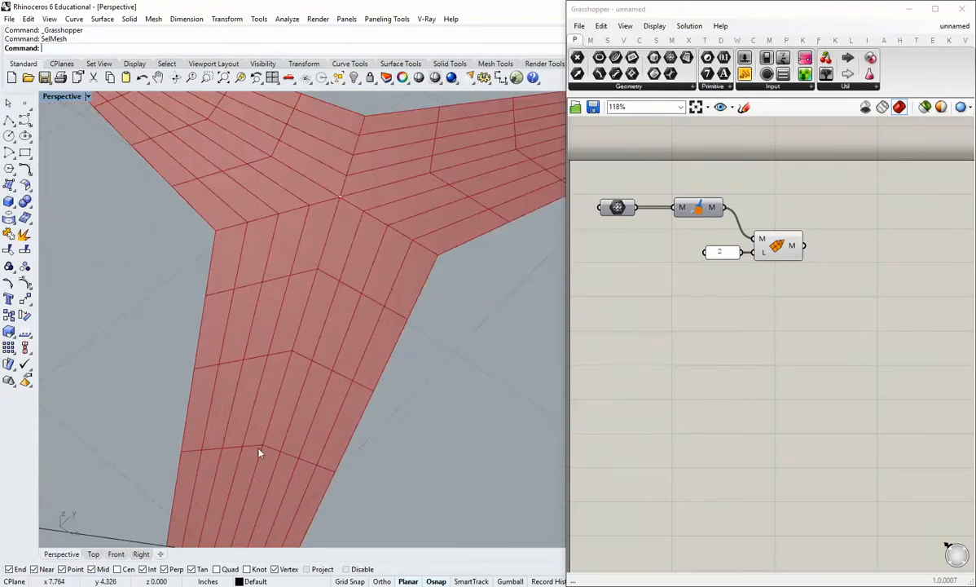
scroll(257, 448, down, 2)
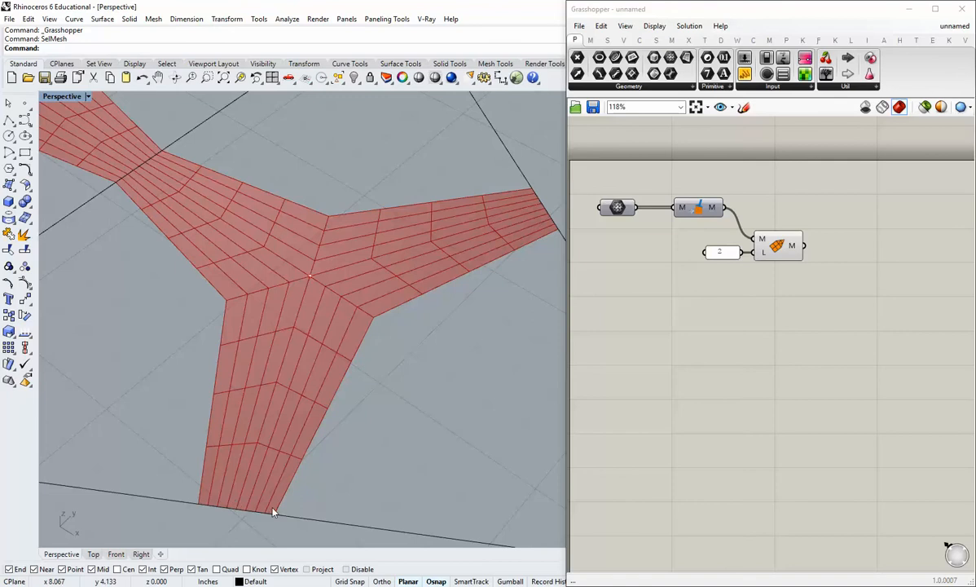
scroll(376, 308, down, 6)
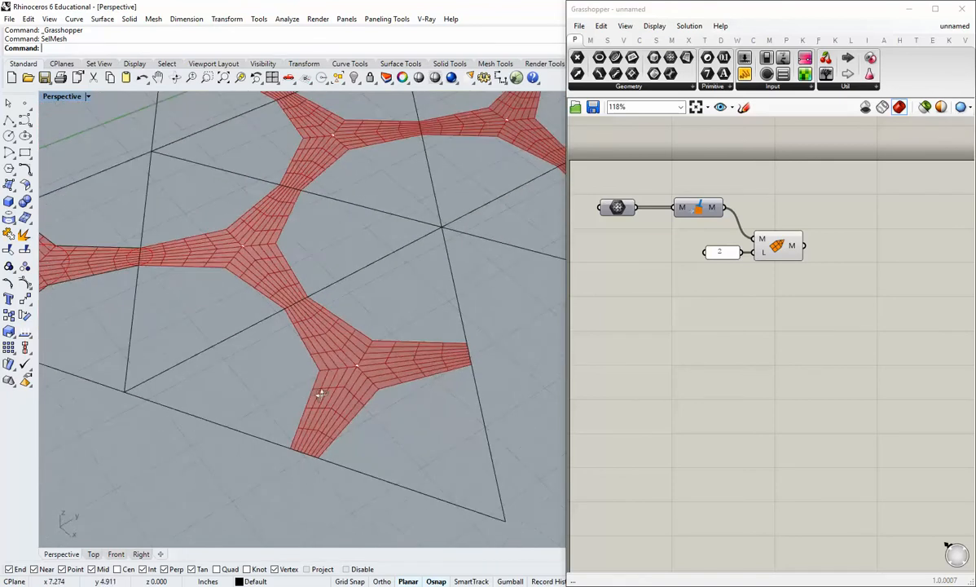
mouse_move(366, 381)
right_down()
mouse_move(410, 408)
mouse_move(403, 421)
mouse_move(351, 385)
right_up()
right_drag(241, 388, 339, 353)
scroll(340, 352, up, 3)
scroll(824, 304, down, 1)
right_drag(823, 304, 697, 309)
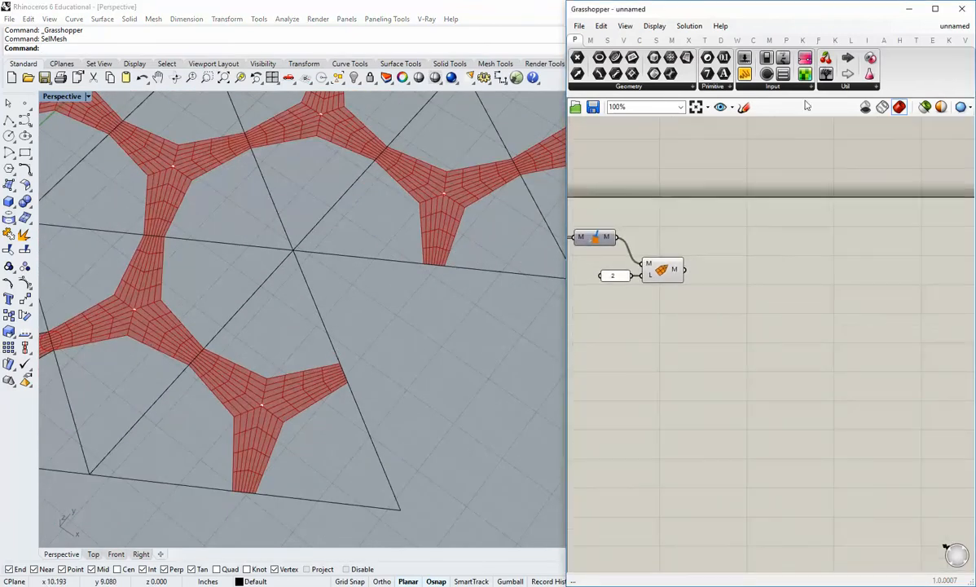
Add Kangaroo's MeshDirection component and feed the Refine mesh into its M input
click(835, 40)
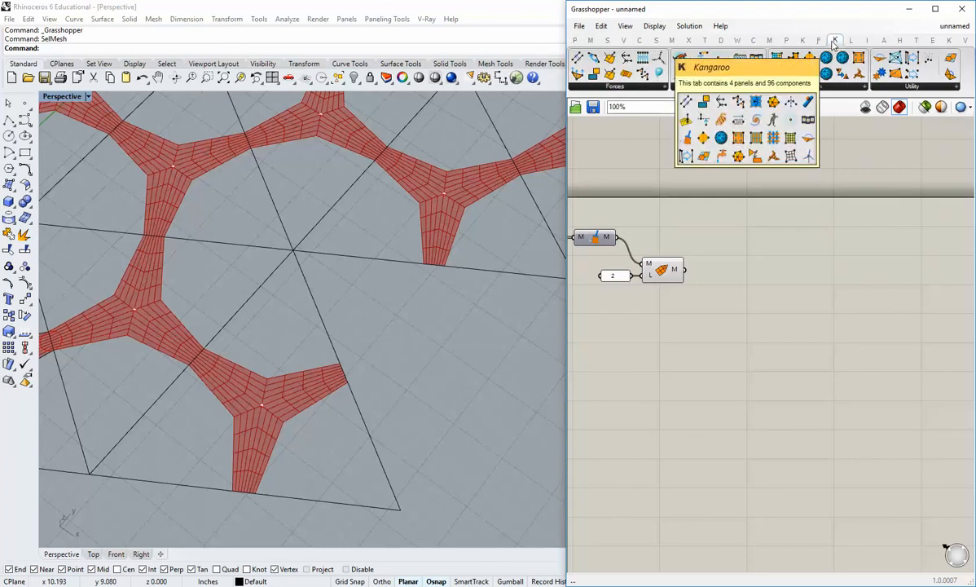
click(802, 41)
click(917, 88)
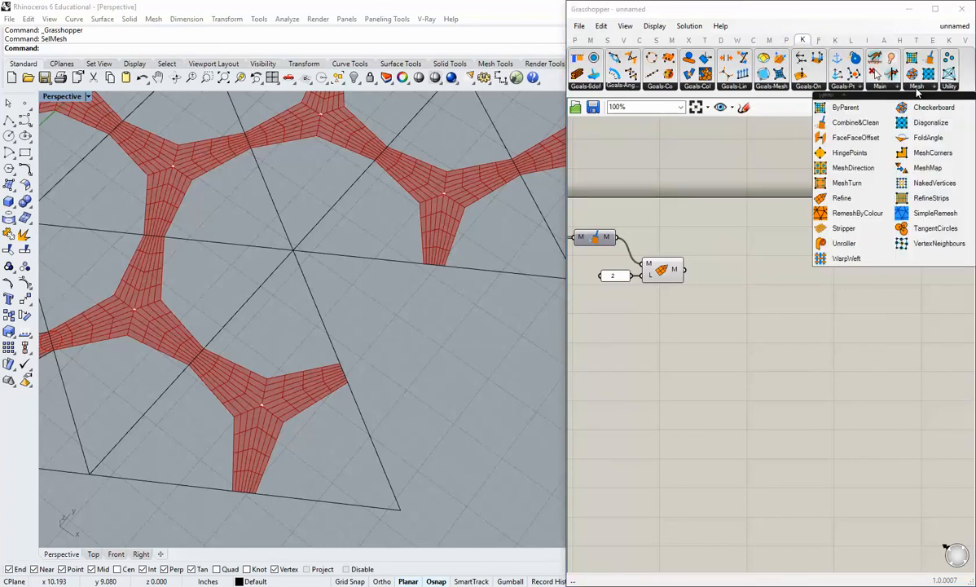
click(866, 171)
click(732, 284)
drag(684, 269, 749, 270)
click(713, 325)
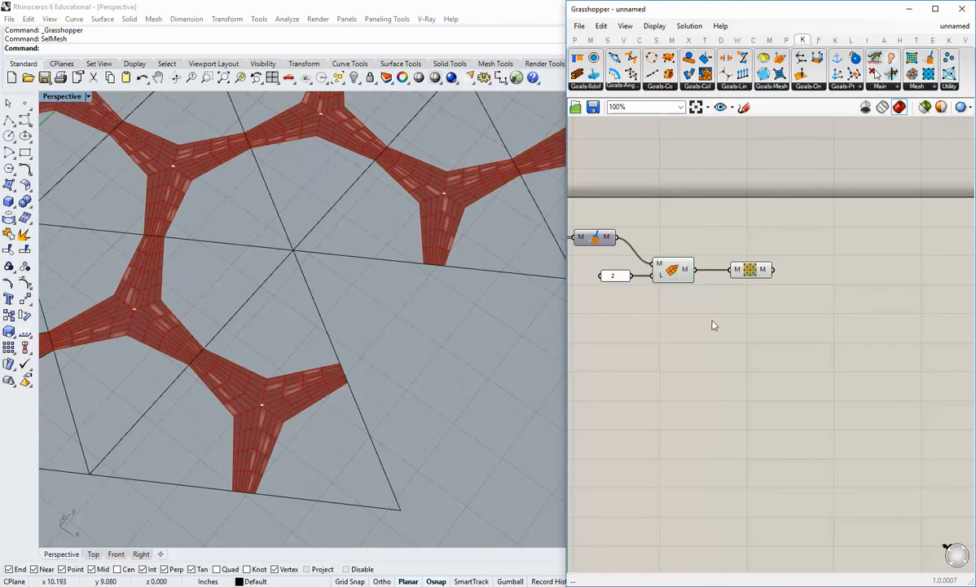
Turn off the Refine component's preview and place MeshDirection closer beside it
right_click(671, 268)
click(729, 293)
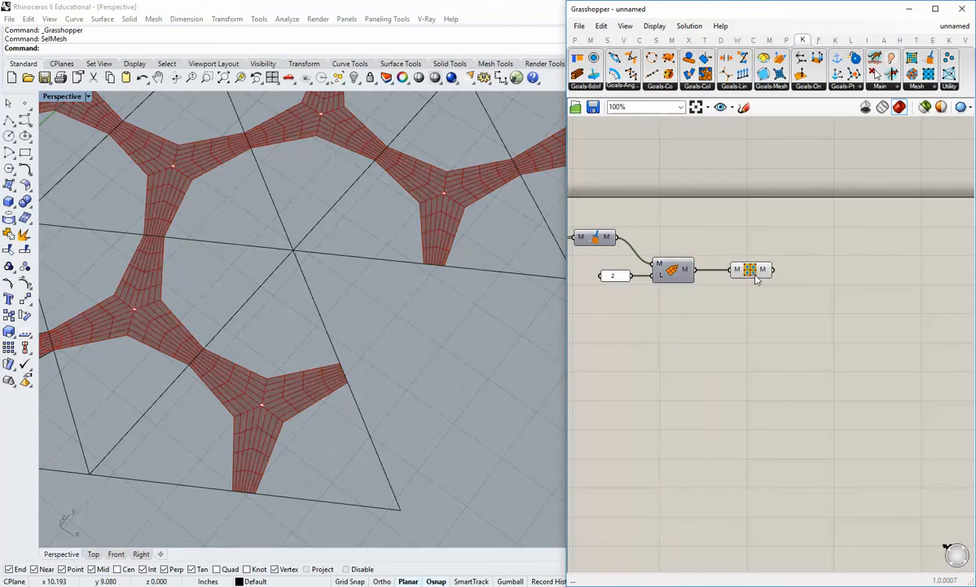
drag(758, 274, 747, 272)
click(732, 302)
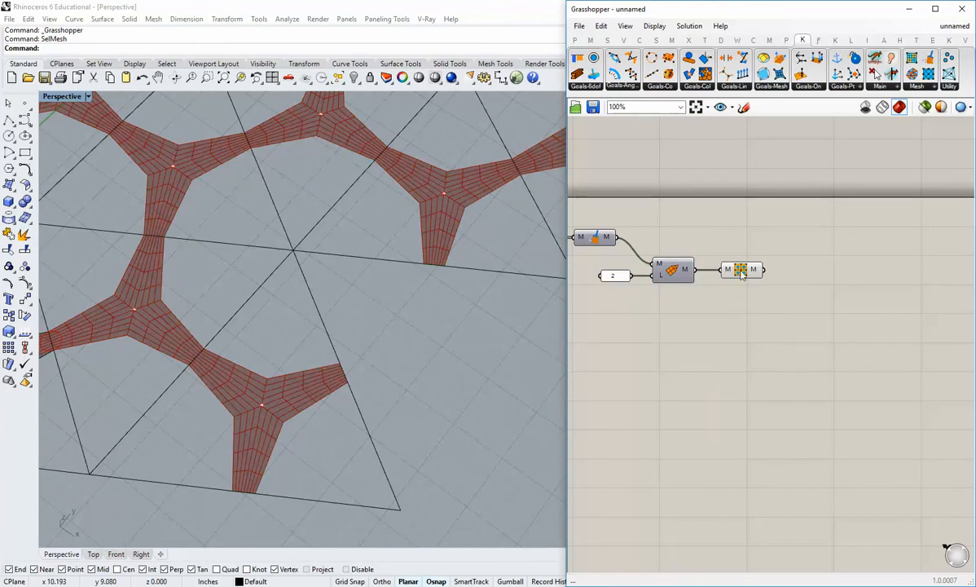
click(743, 273)
click(740, 313)
right_drag(741, 296, 735, 308)
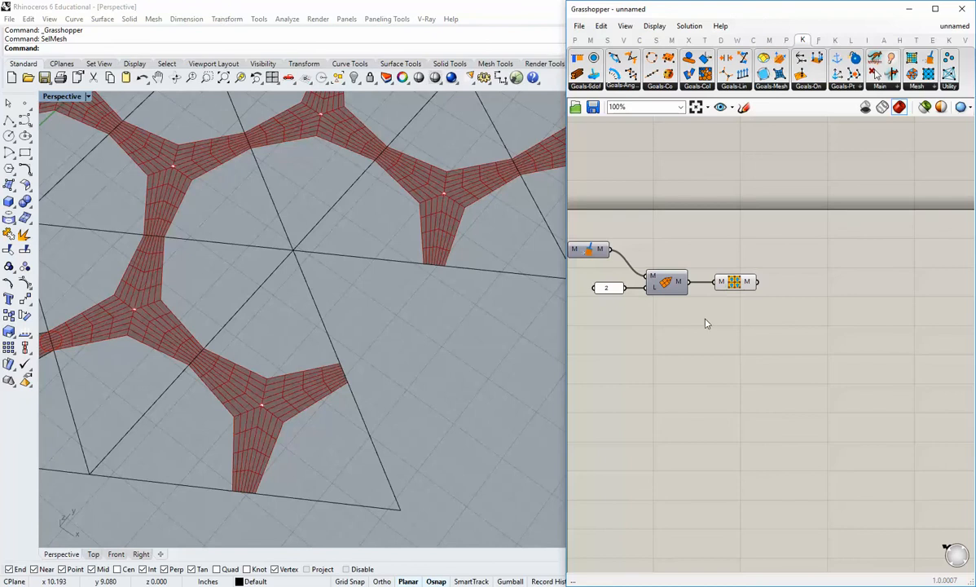
Examine the MeshDirection output across the whole triangle net, comparing the quad faces of the three-armed pattern
scroll(456, 290, down, 5)
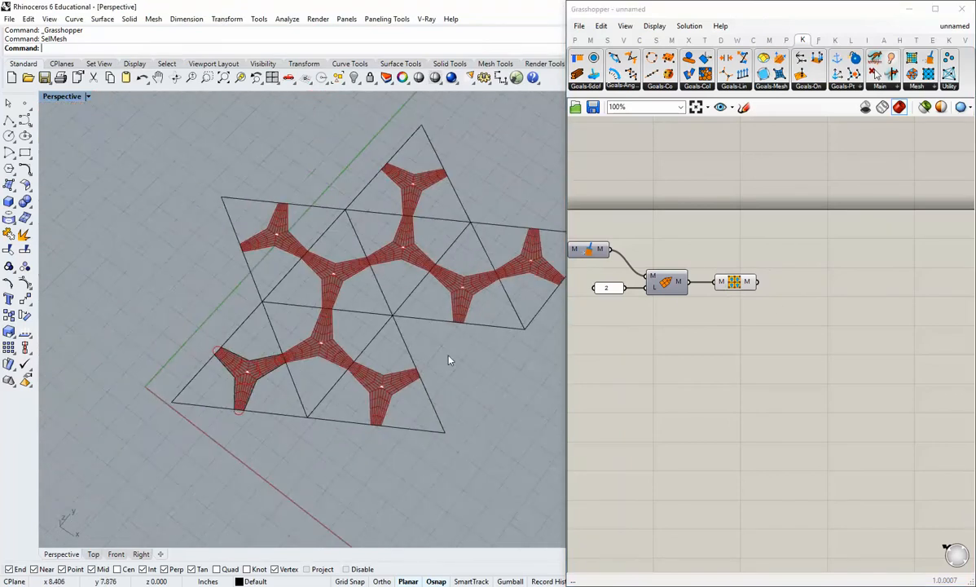
right_drag(449, 359, 447, 337)
scroll(418, 388, up, 5)
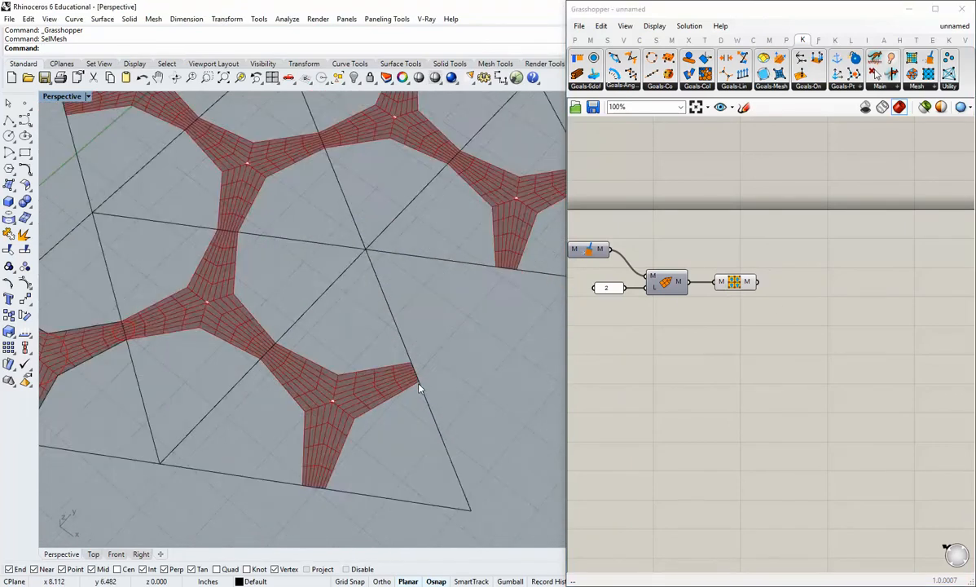
click(733, 282)
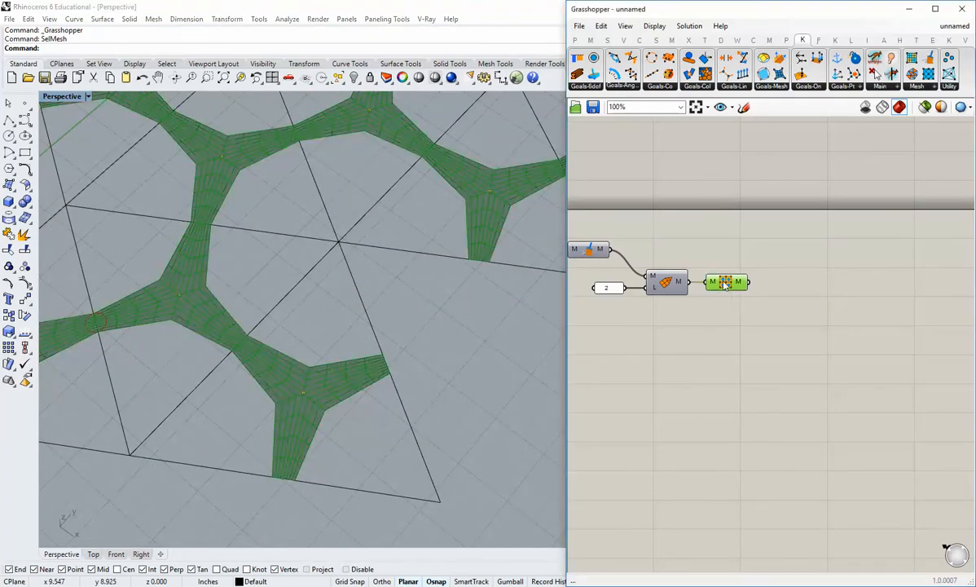
right_drag(511, 322, 558, 369)
click(574, 368)
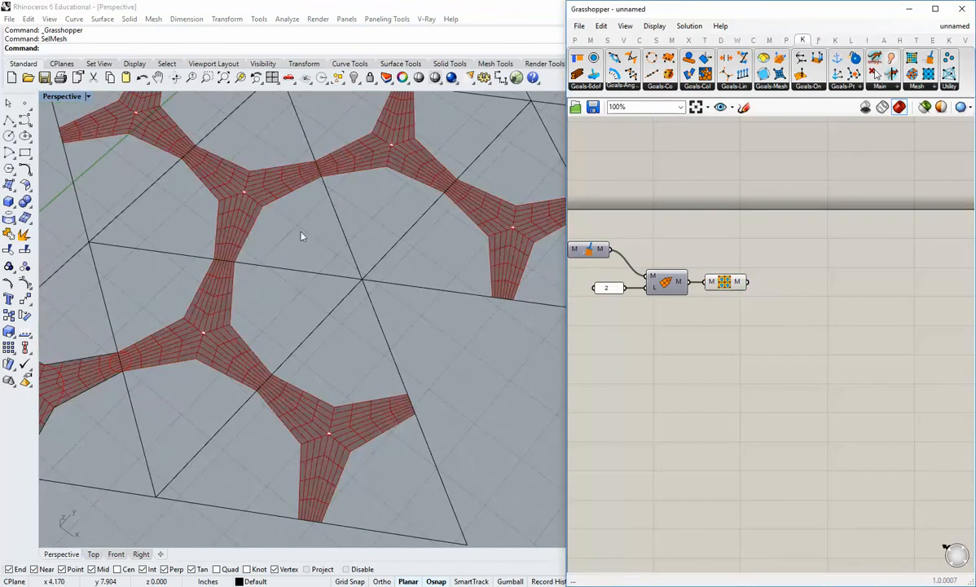
right_drag(300, 236, 326, 290)
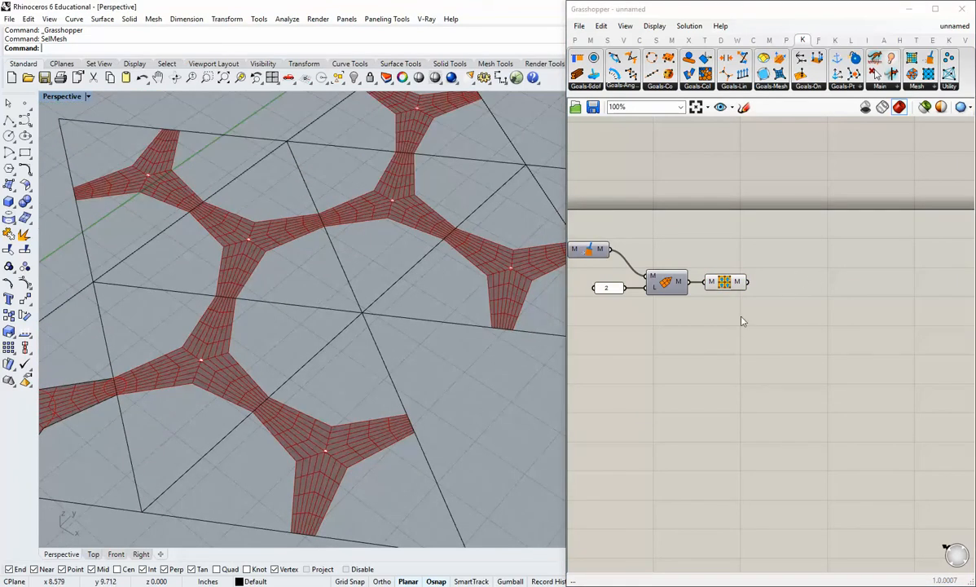
scroll(722, 343, down, 1)
scroll(391, 311, down, 5)
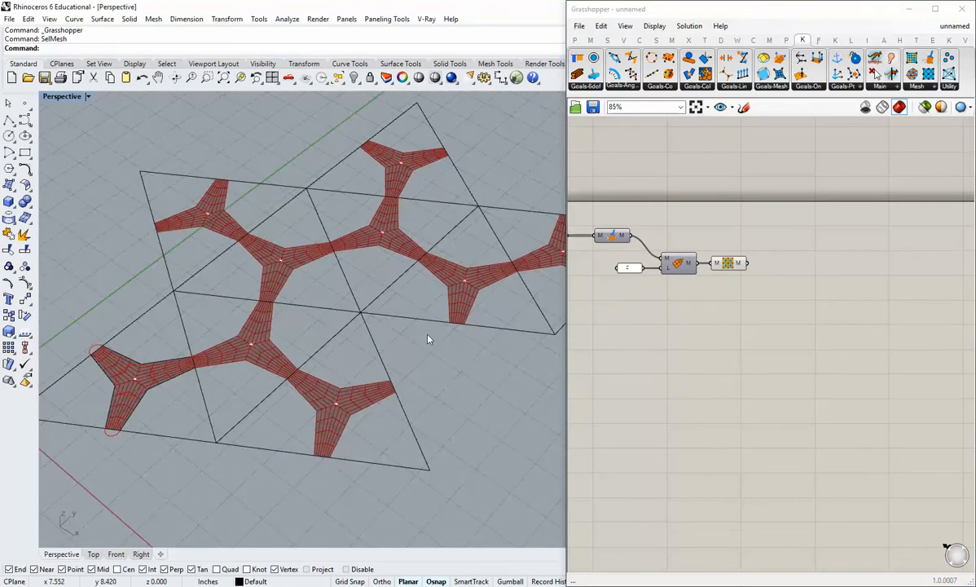
shift+right_drag(399, 312, 379, 366)
click(725, 344)
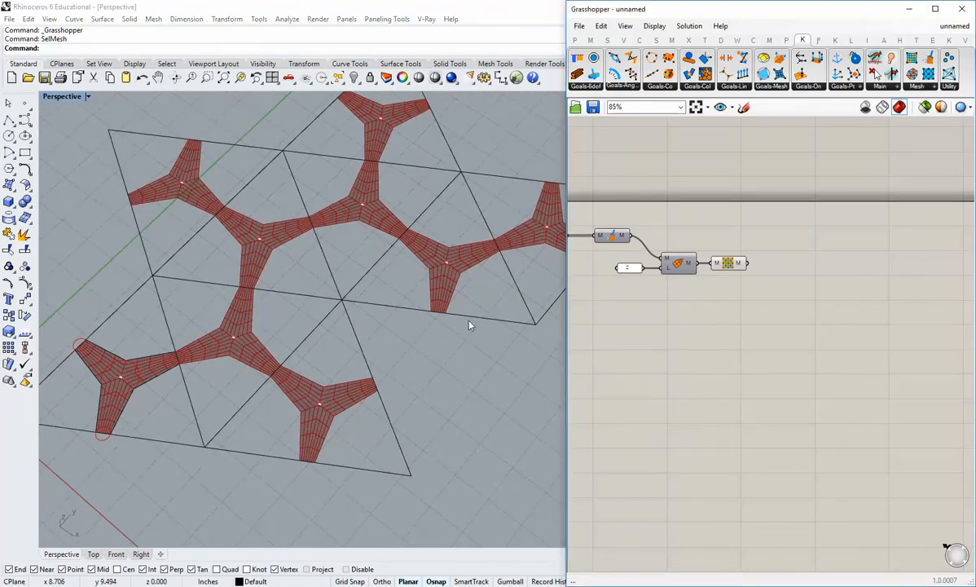
shift+right_drag(448, 351, 455, 323)
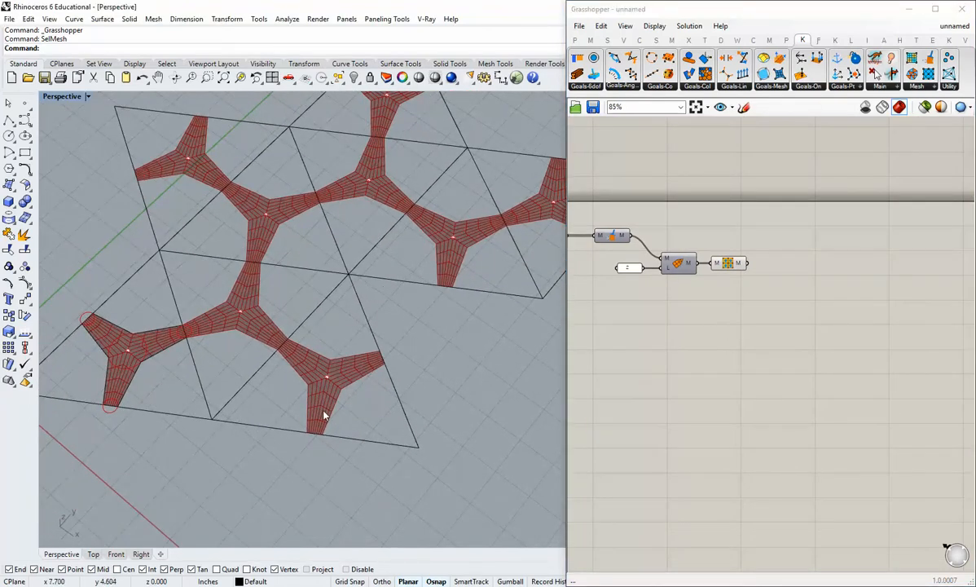
Examine the quad subdivision at the arm ends where the mesh meets the net's outer edges up close
scroll(322, 416, up, 5)
scroll(286, 440, up, 2)
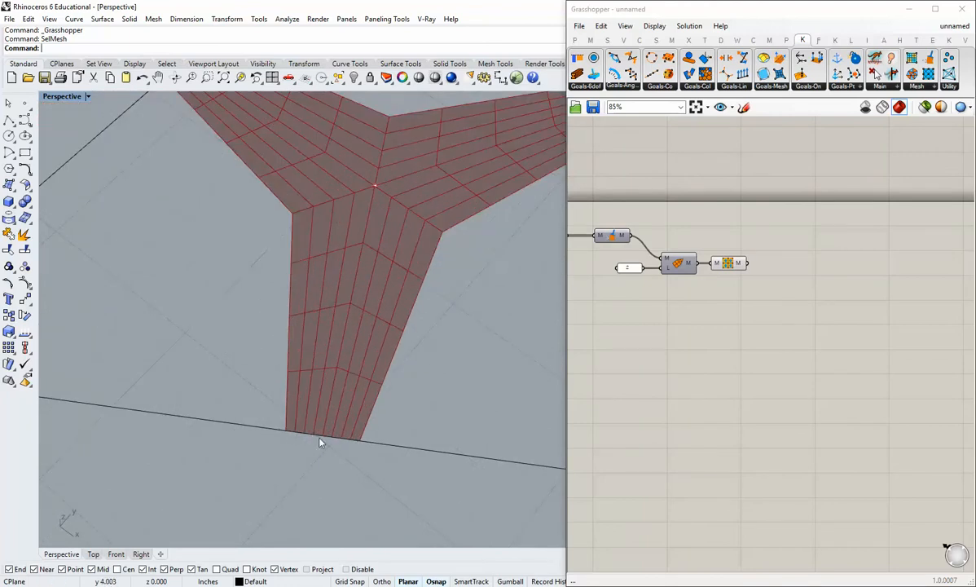
scroll(355, 440, down, 6)
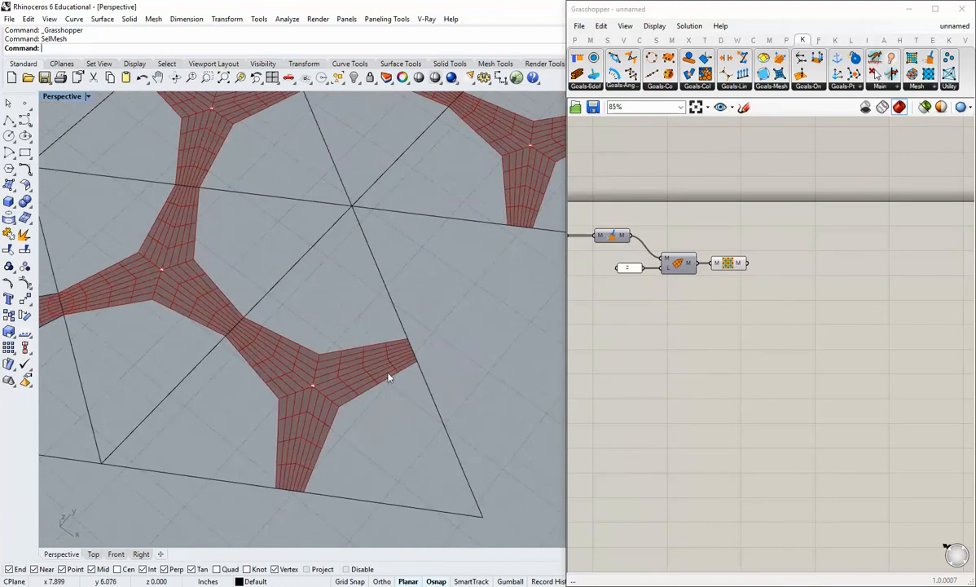
scroll(407, 342, up, 2)
scroll(436, 403, down, 2)
scroll(374, 415, down, 4)
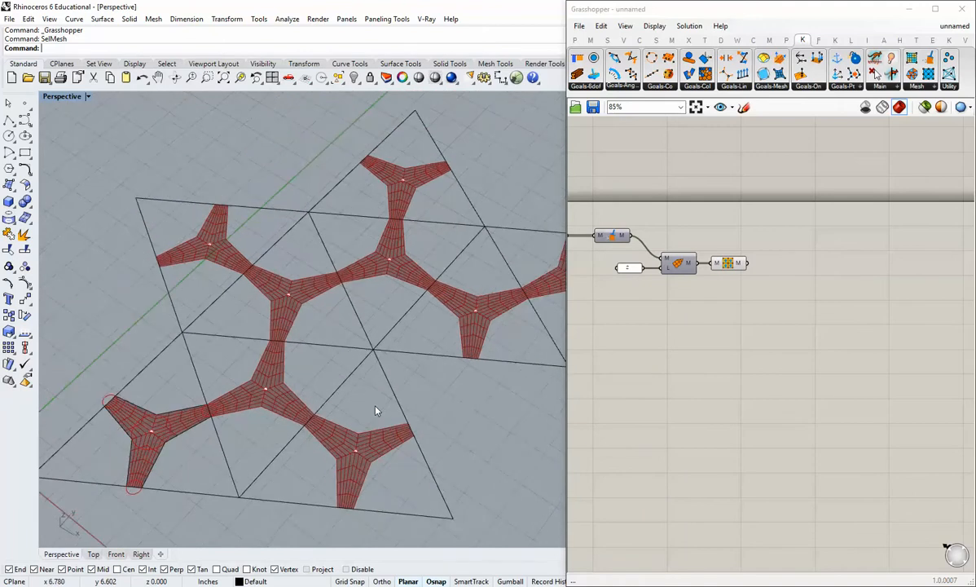
right_drag(347, 389, 384, 338)
Move the MeshDirection component farther from Refine to leave more space between them
click(709, 330)
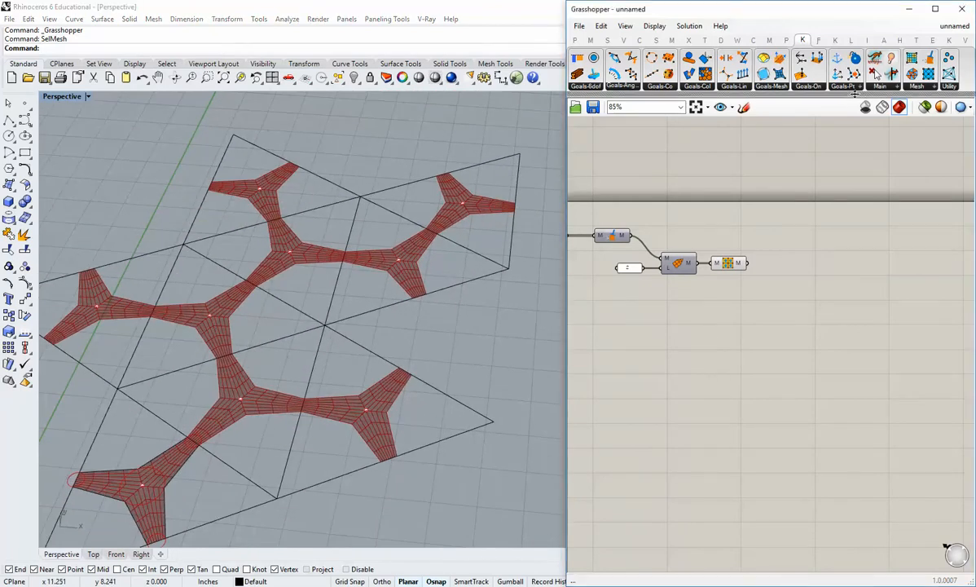
scroll(715, 296, up, 2)
click(766, 246)
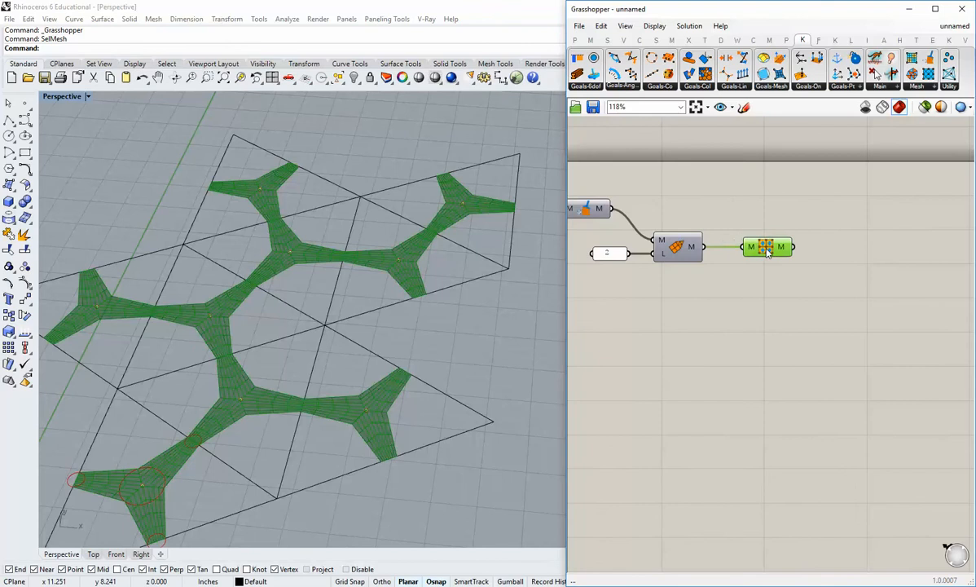
click(701, 318)
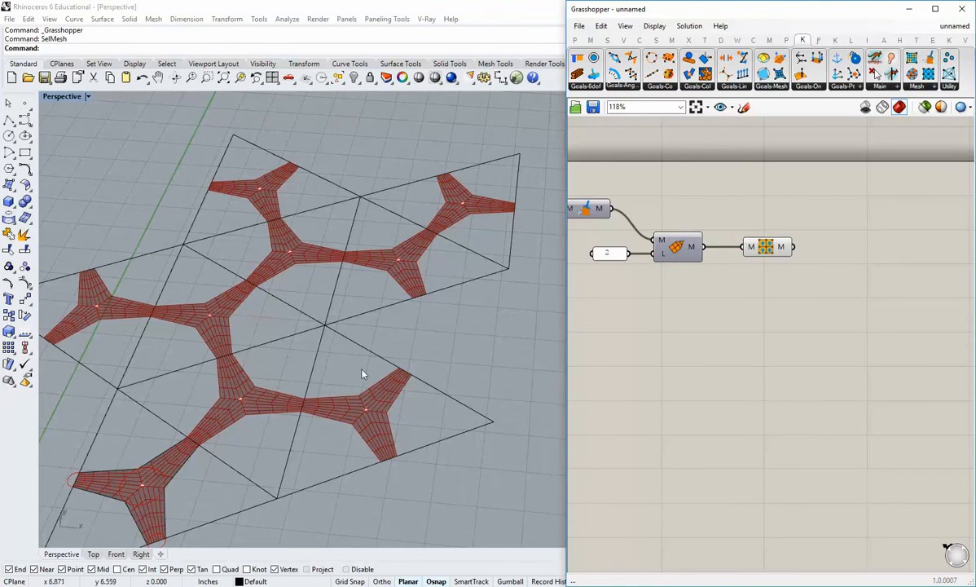
right_drag(364, 375, 387, 361)
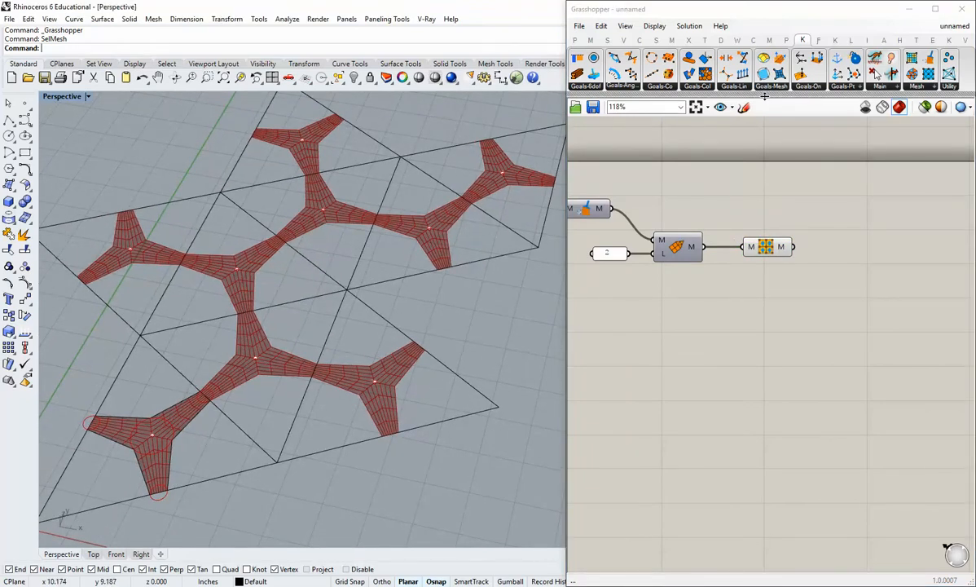
Add Kangaroo's NakedVertices component, feed the MeshDirection mesh into it, and turn off its preview
click(910, 86)
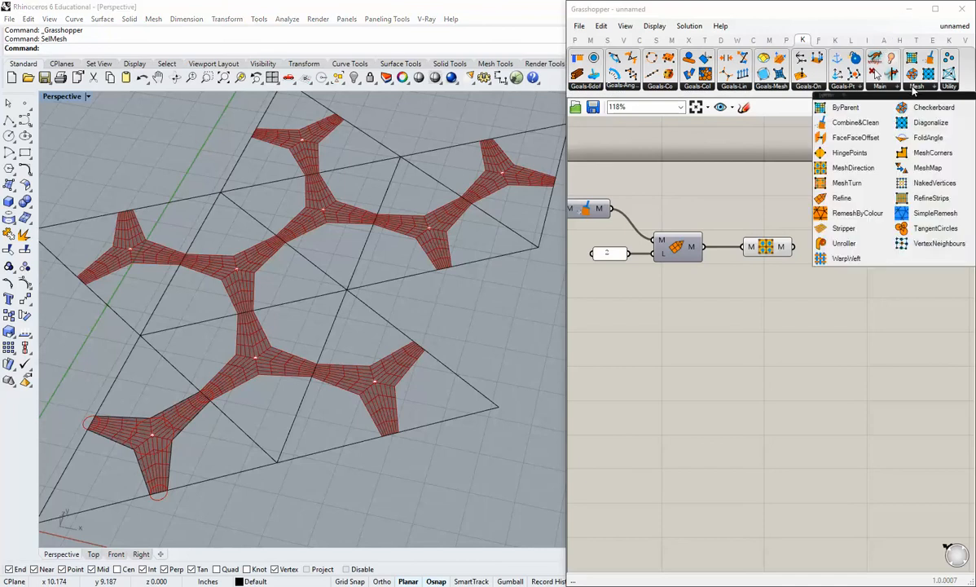
click(920, 185)
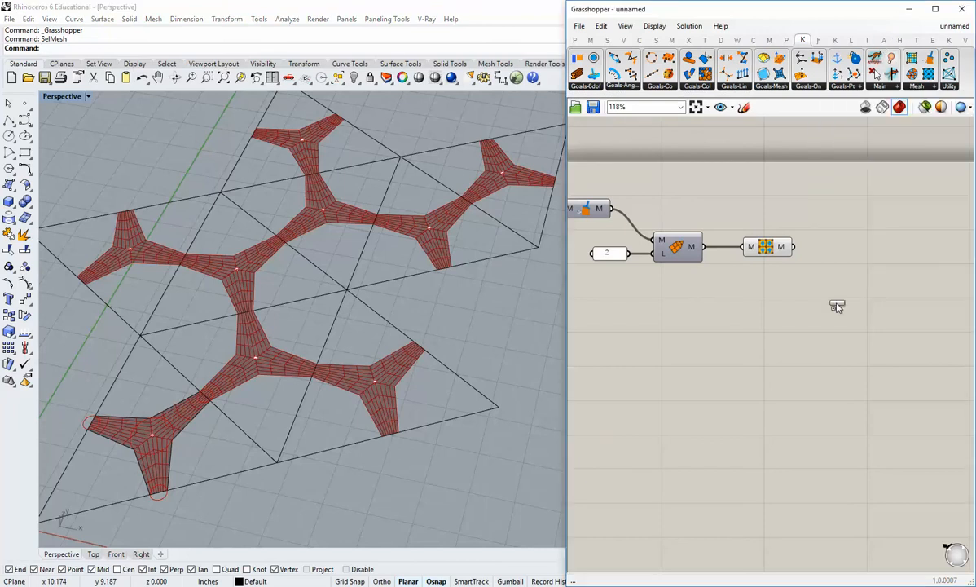
click(850, 303)
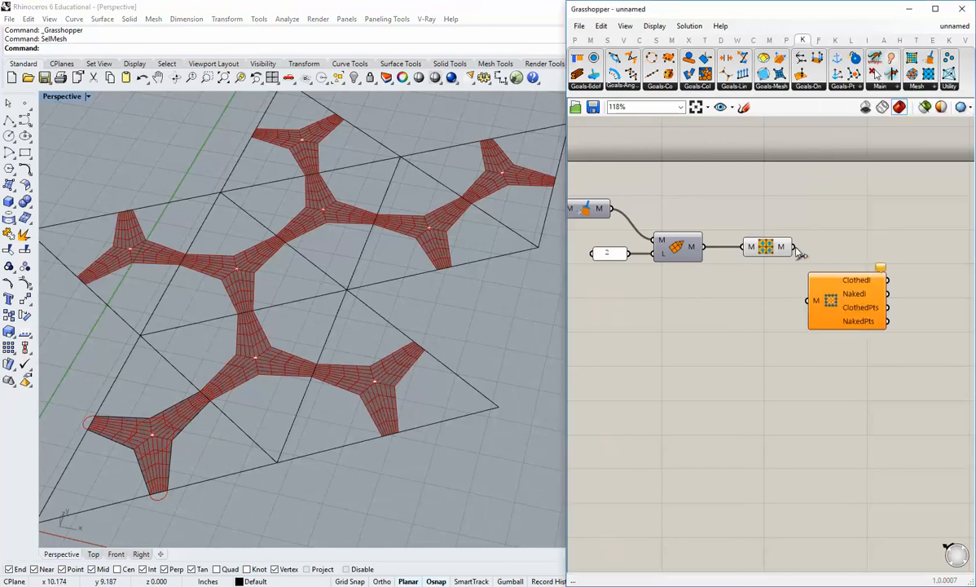
drag(795, 247, 808, 300)
right_drag(835, 318, 809, 311)
drag(808, 298, 808, 324)
click(803, 262)
right_drag(800, 327, 759, 305)
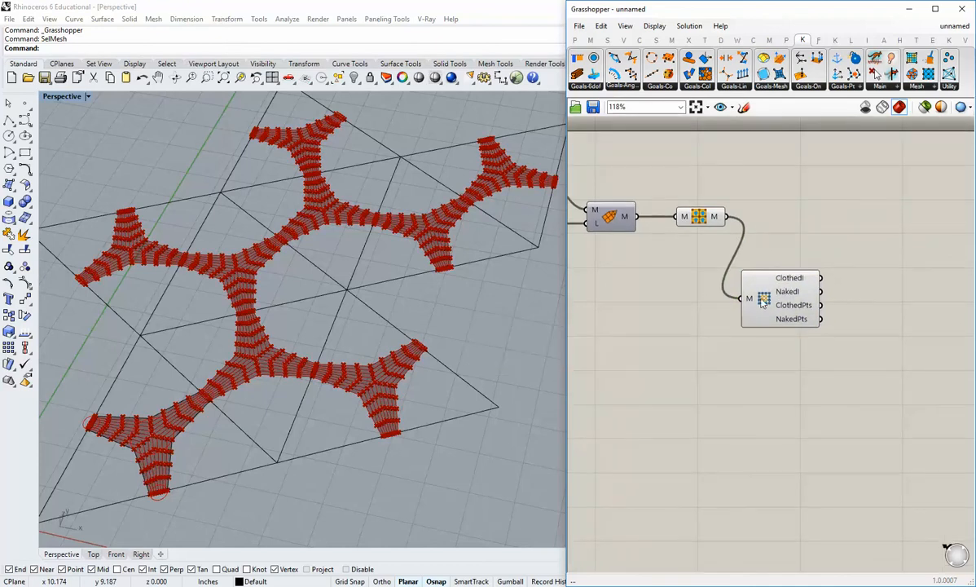
right_click(763, 307)
click(780, 322)
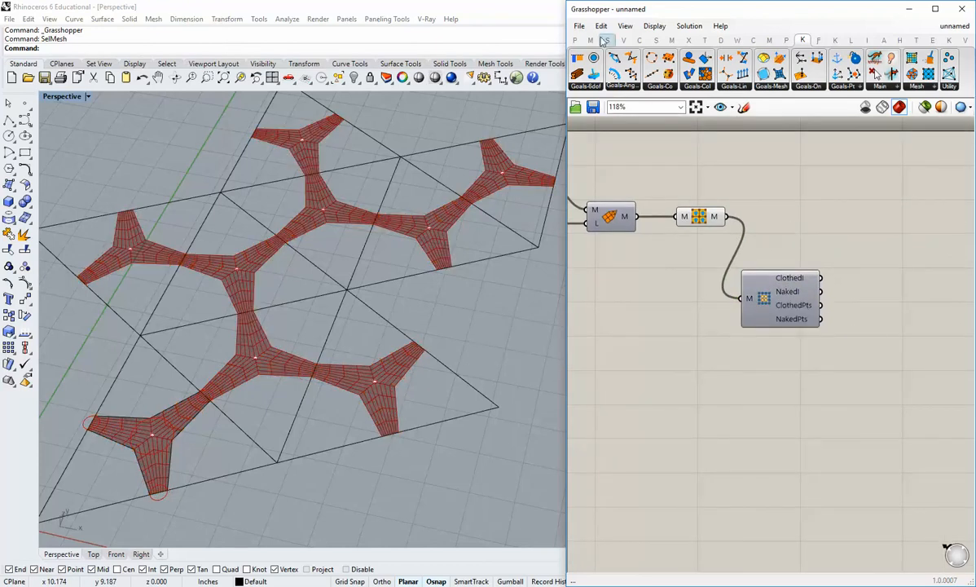
Add a Point parameter beside NakedVertices and wire the NakedPts output into it
click(576, 40)
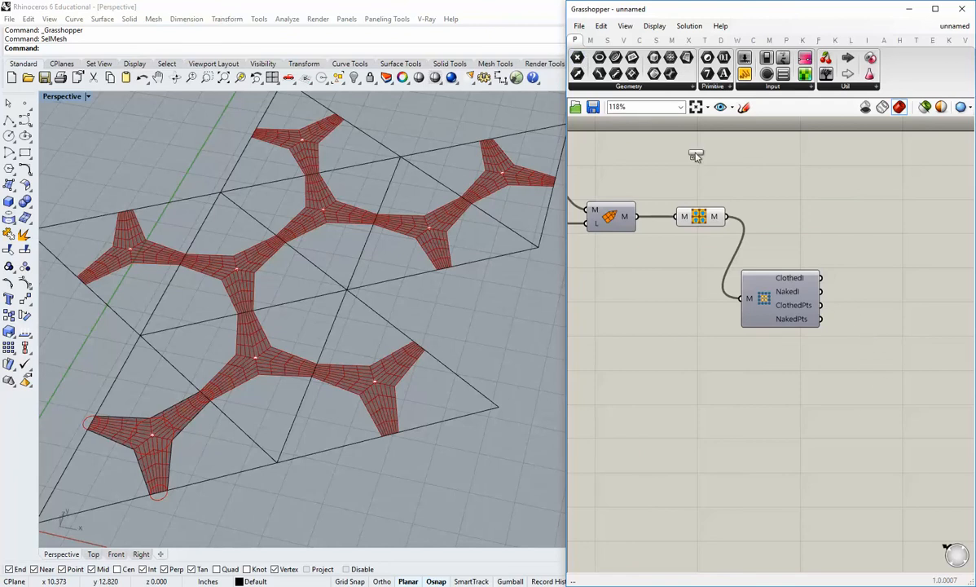
drag(584, 70, 862, 319)
click(856, 356)
right_drag(857, 356, 827, 354)
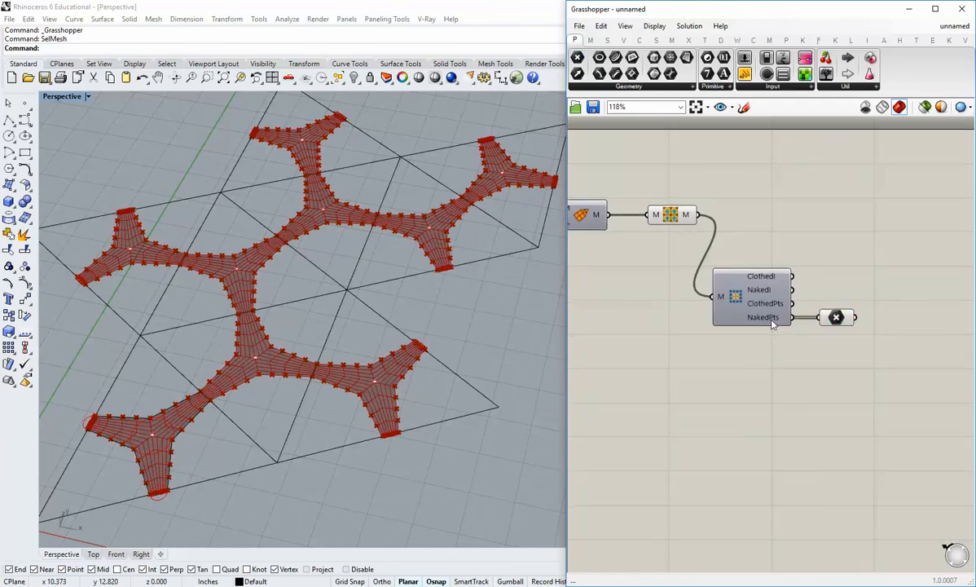
Examine the naked boundary points along the arm edges and open ends of the mesh
mouse_move(771, 319)
scroll(392, 376, up, 5)
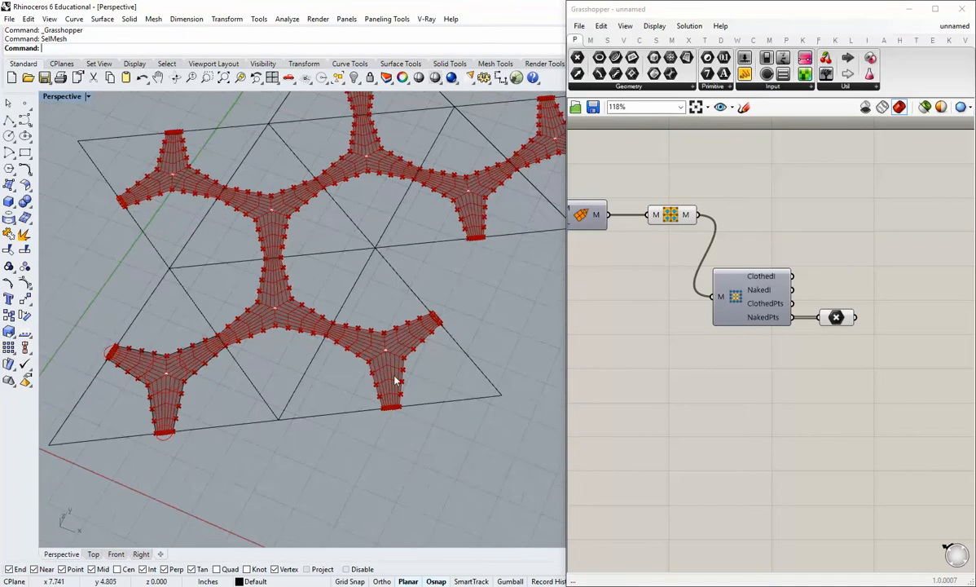
scroll(269, 285, down, 4)
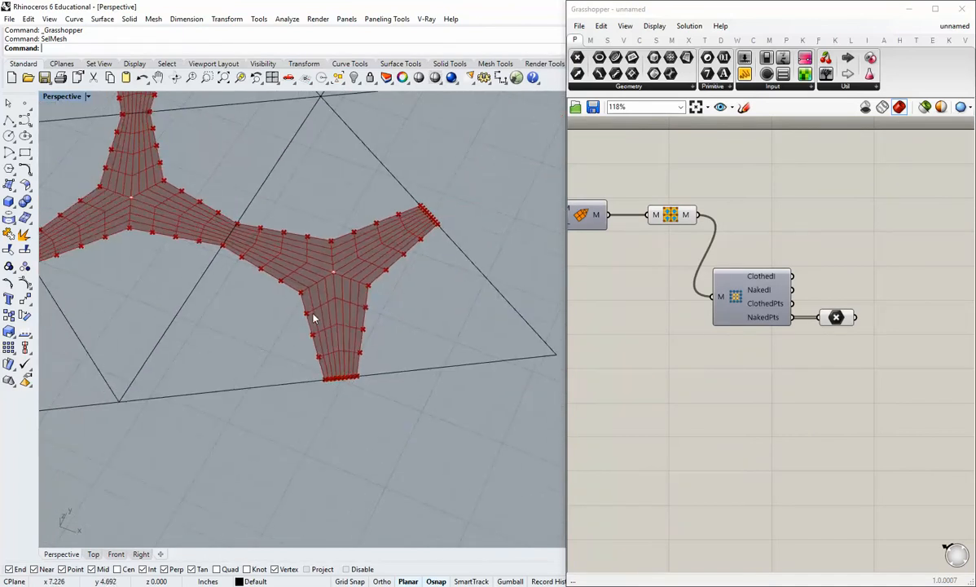
scroll(367, 286, down, 3)
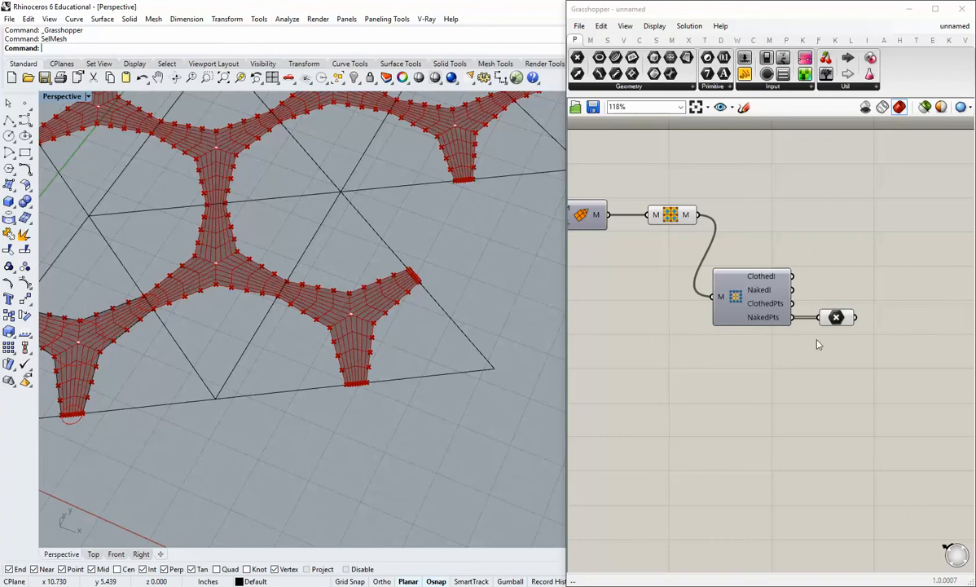
drag(835, 317, 847, 317)
click(839, 348)
scroll(378, 345, up, 5)
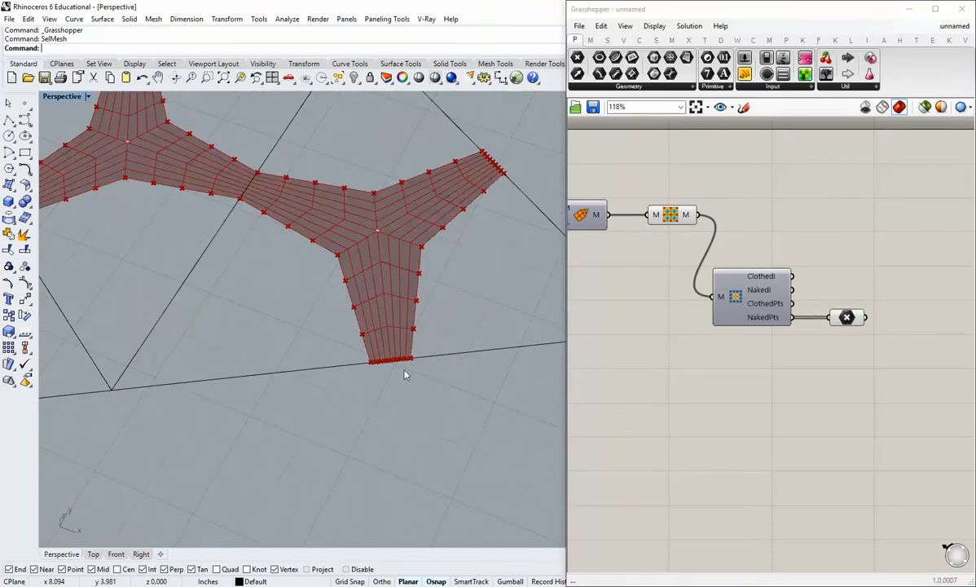
scroll(385, 367, down, 4)
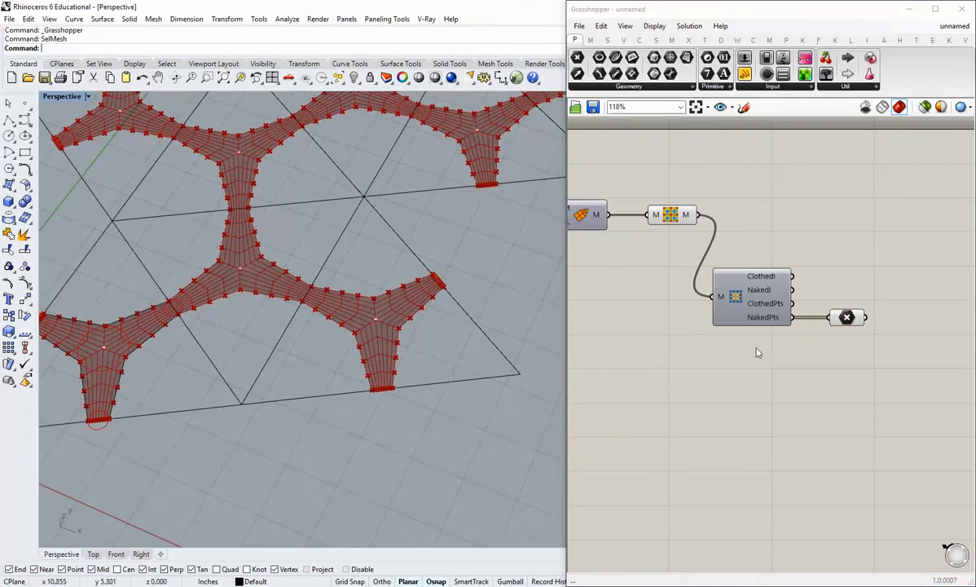
Bake the naked boundary points from the Point parameter onto Layer 03
right_drag(756, 353, 637, 353)
mouse_move(727, 317)
mouse_down()
mouse_move(714, 353)
mouse_move(715, 315)
mouse_up()
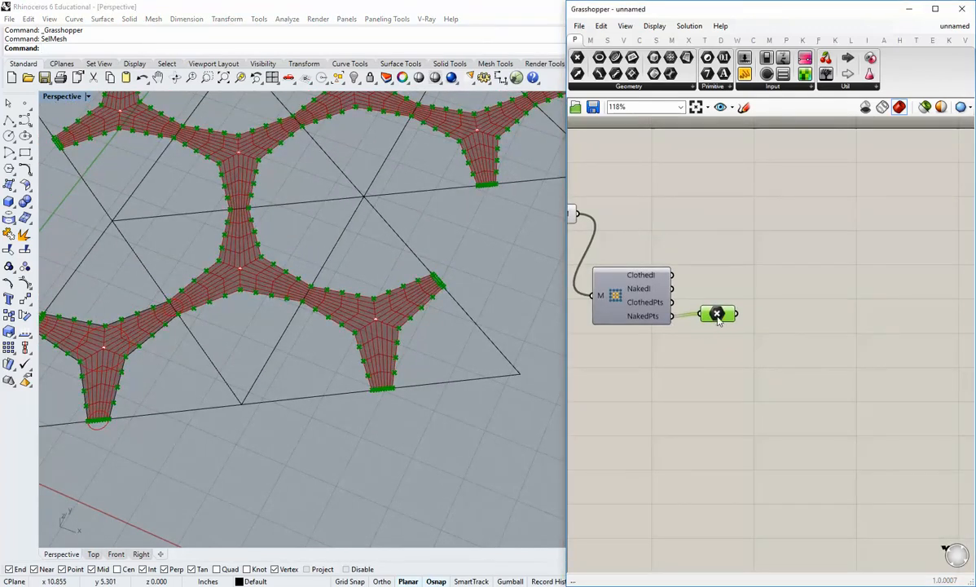
right_click(721, 319)
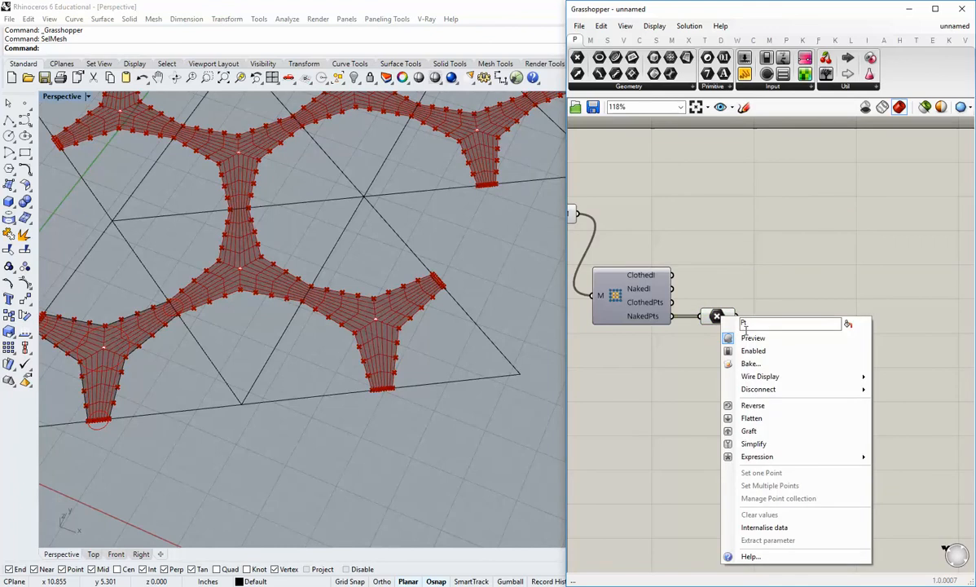
click(751, 363)
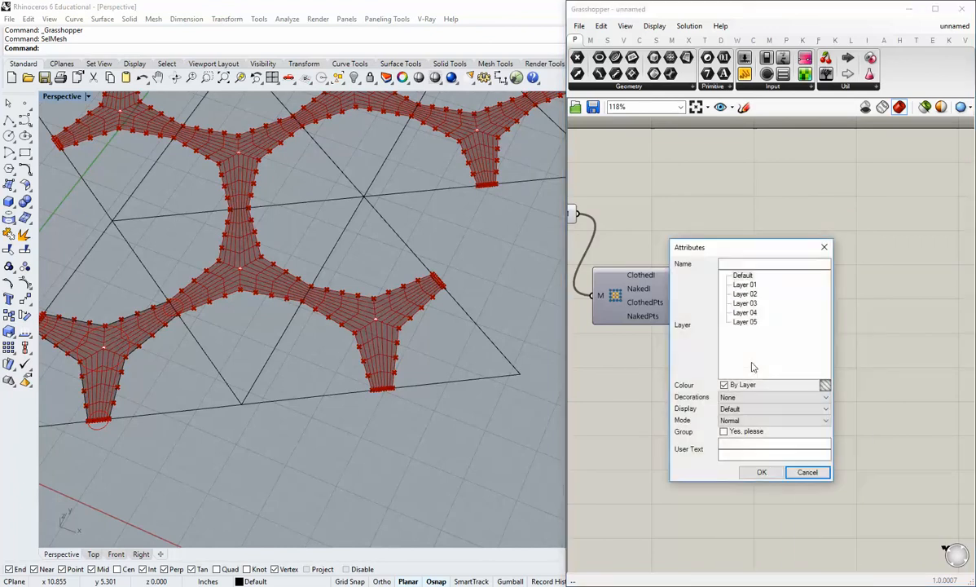
click(745, 303)
click(761, 472)
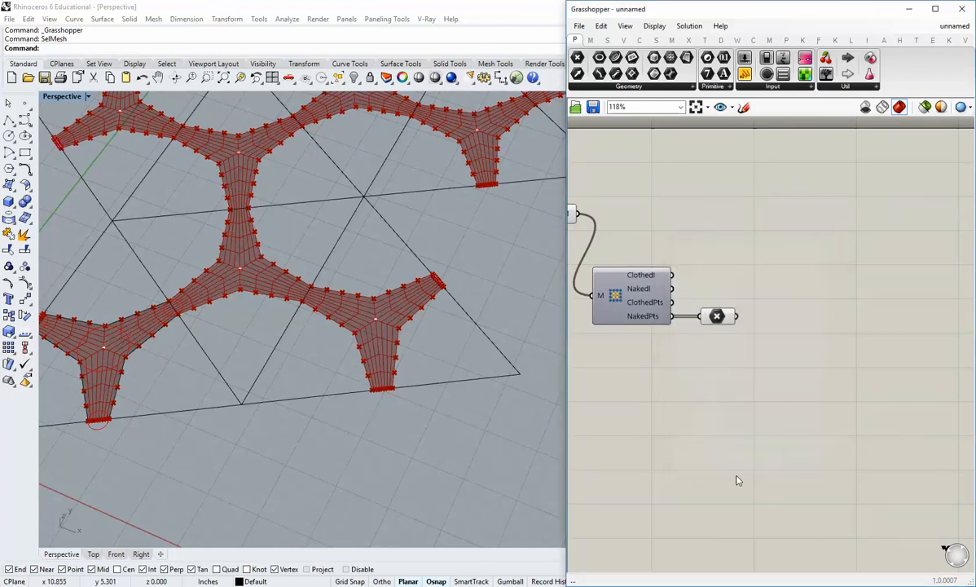
Turn off the preview of the Point parameter fed by NakedPts
right_drag(717, 318, 763, 307)
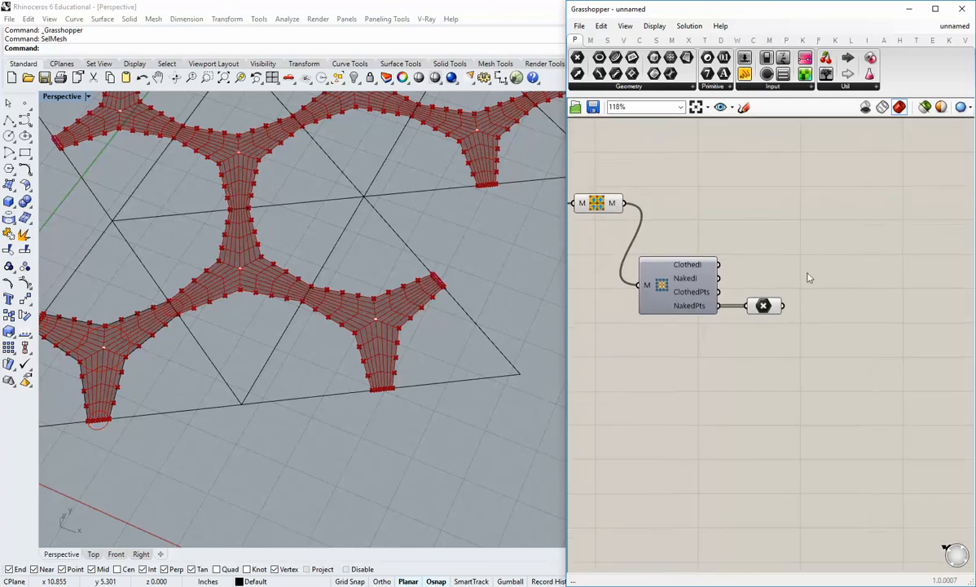
right_click(766, 306)
click(795, 327)
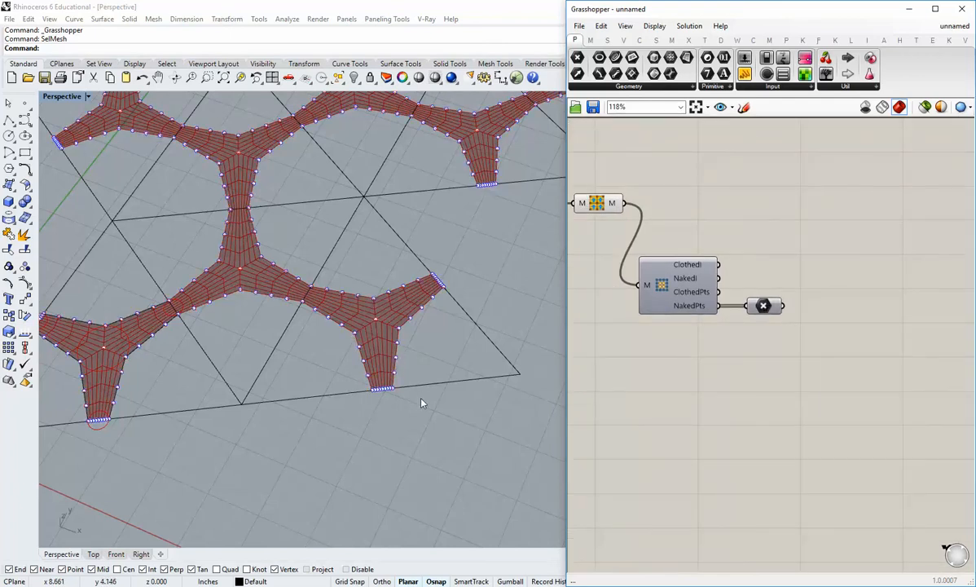
right_drag(423, 401, 478, 429)
scroll(428, 404, up, 5)
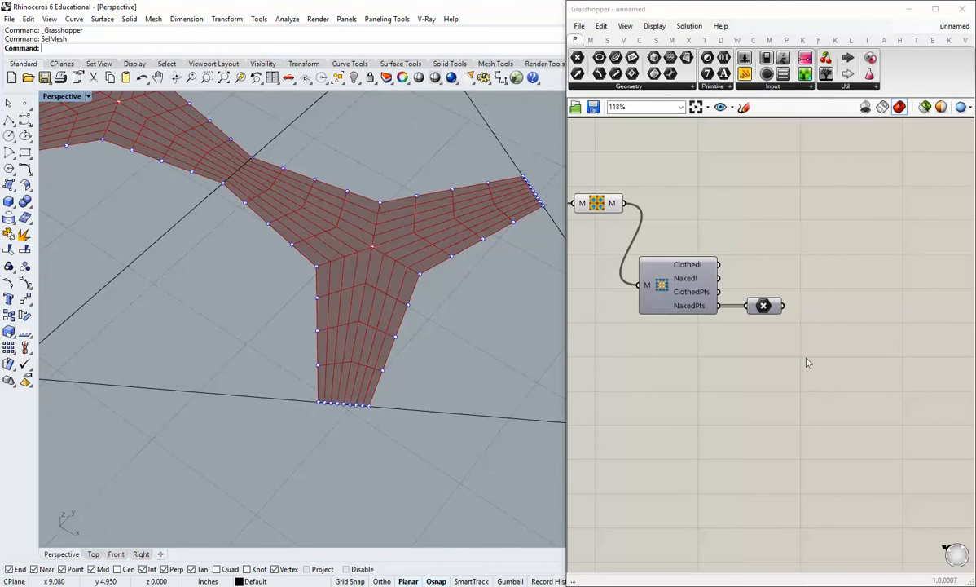
Add a second Point parameter below NakedVertices and show the bottom arm's open end in a maximized Top viewport
drag(635, 61, 649, 398)
double_click(64, 97)
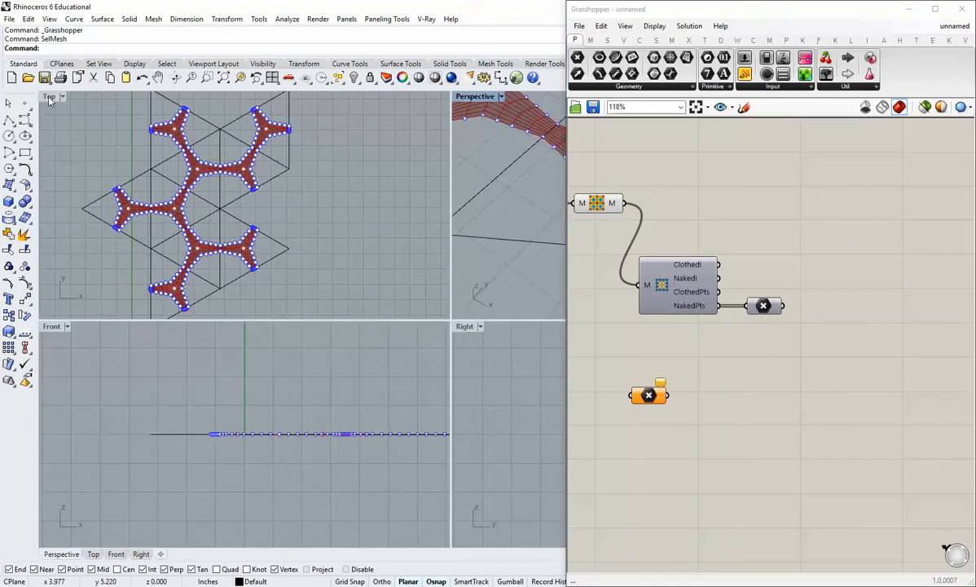
double_click(49, 96)
scroll(287, 326, up, 10)
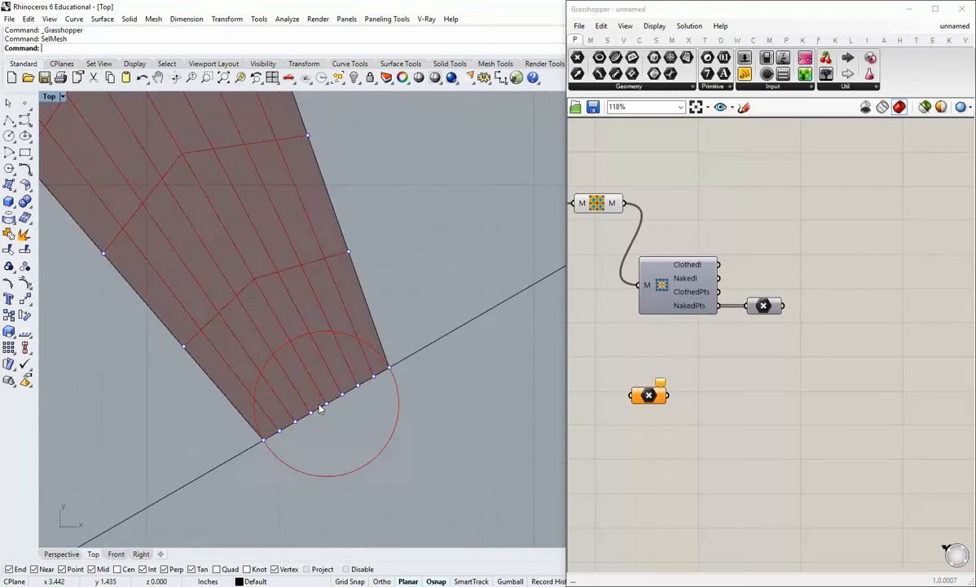
right_drag(320, 410, 317, 352)
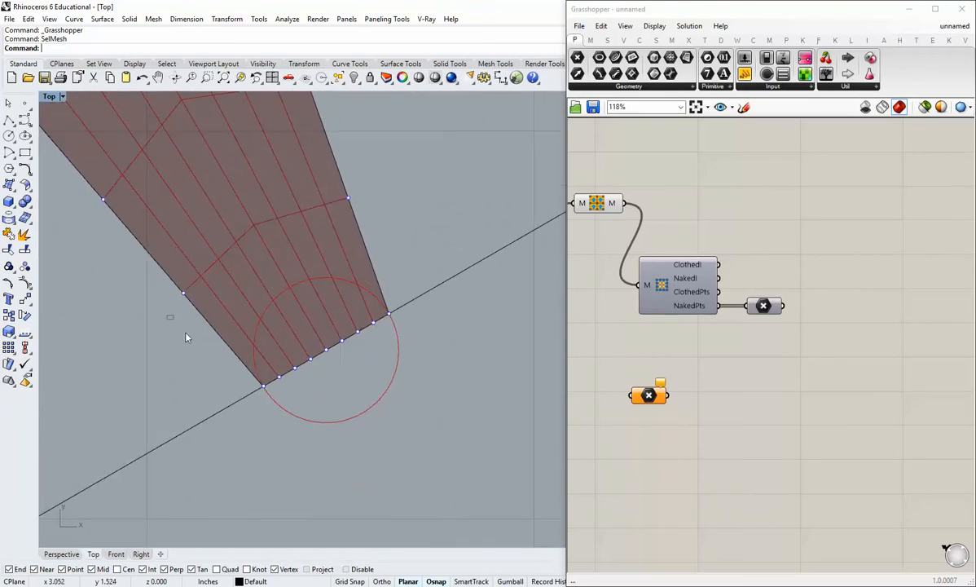
drag(185, 337, 204, 376)
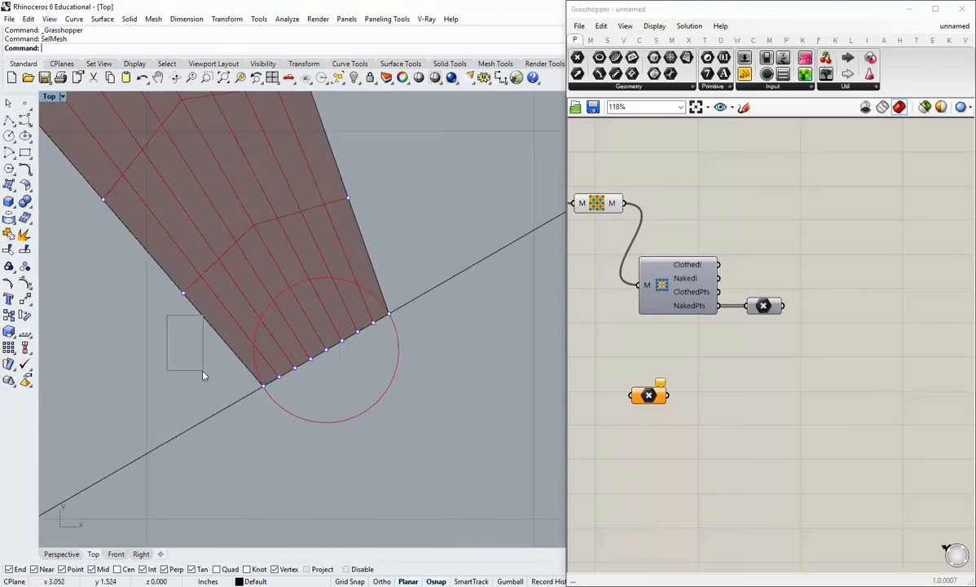
Reference multiple points in the new Point parameter, picking the baked end points of the bottom arm and the two lower-right arms
right_click(648, 396)
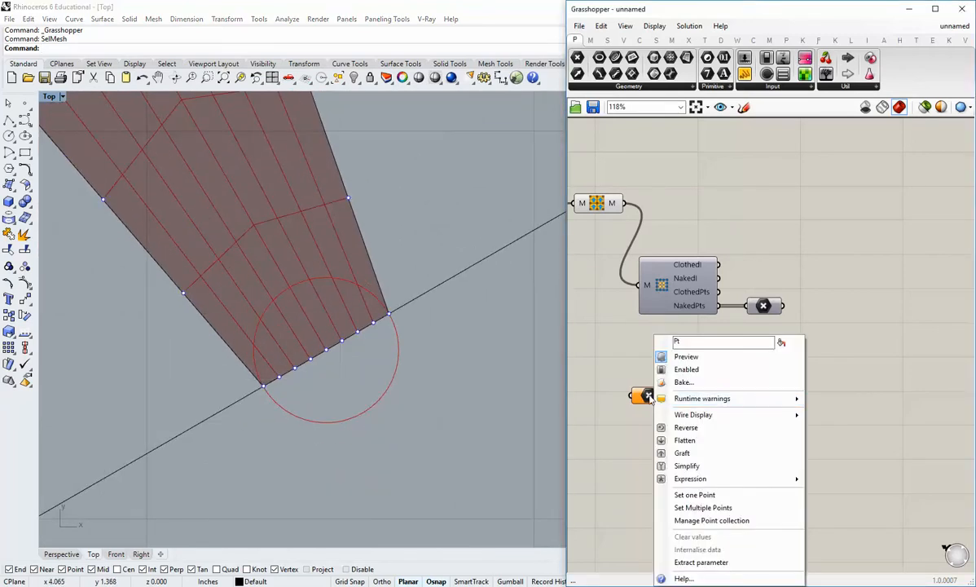
click(702, 507)
drag(219, 295, 400, 396)
scroll(433, 436, down, 8)
right_drag(543, 275, 442, 389)
scroll(448, 397, down, 3)
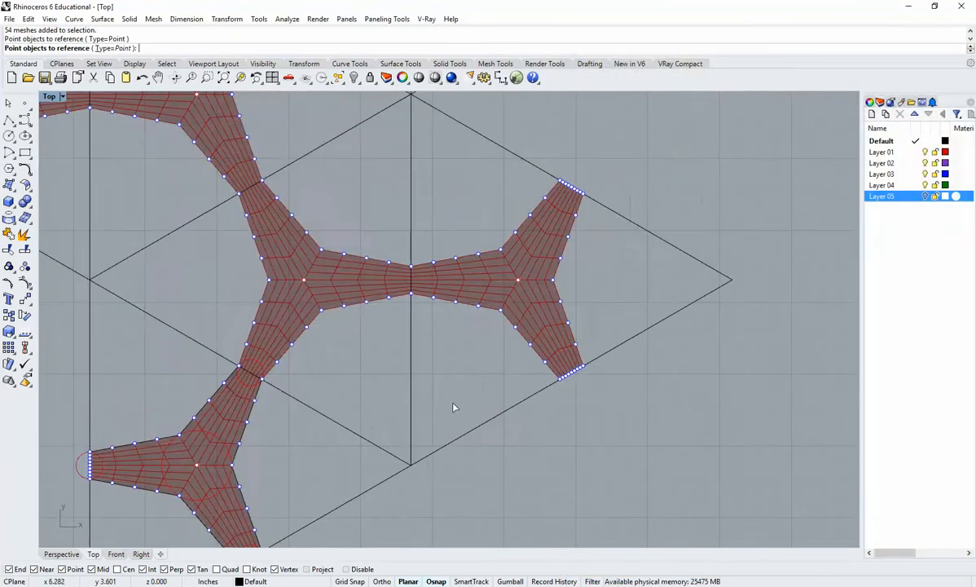
scroll(547, 393, up, 5)
drag(523, 378, 645, 444)
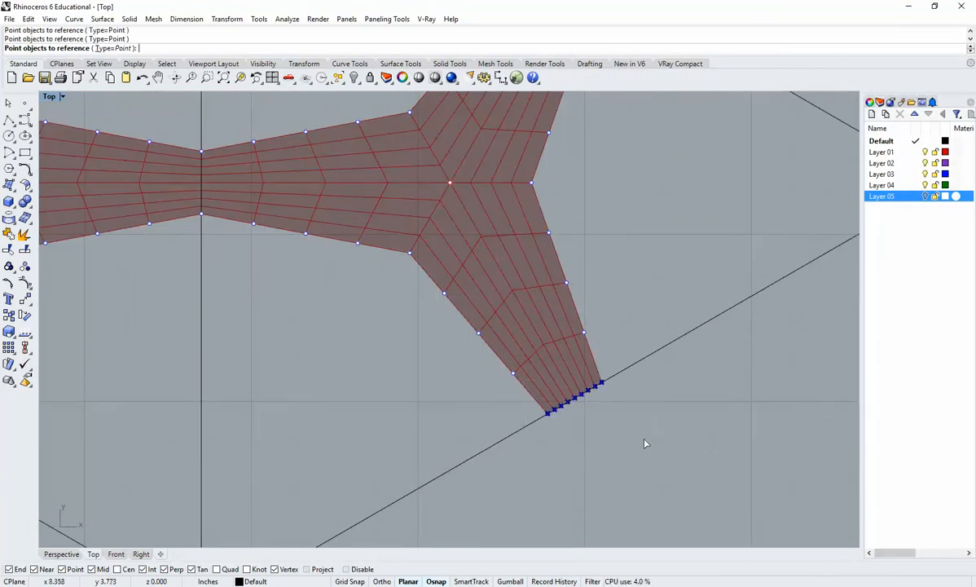
scroll(651, 367, down, 5)
scroll(553, 334, up, 5)
drag(554, 334, 644, 387)
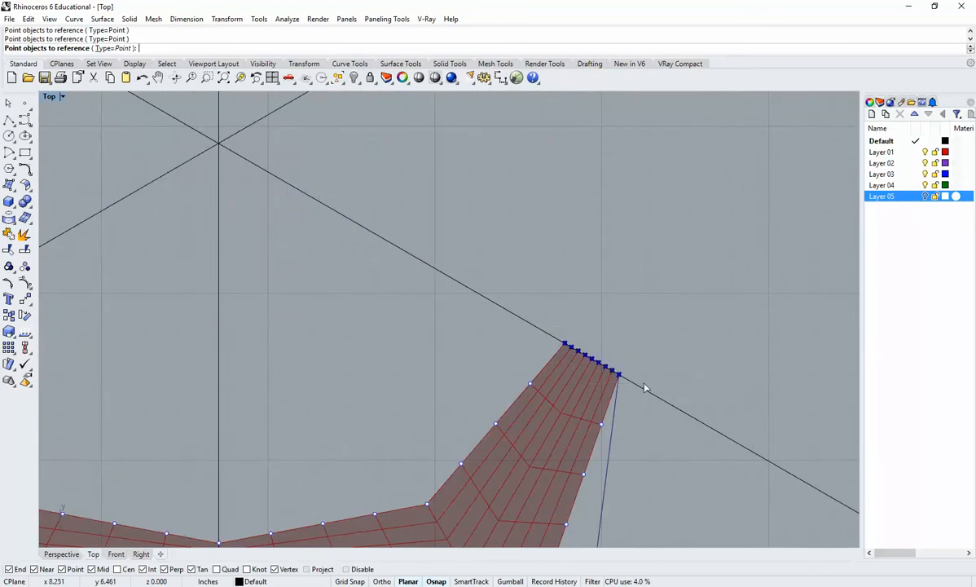
Add the baked end points of the three open arms in the pattern's upper-right part to the point reference
scroll(643, 388, down, 5)
scroll(545, 313, up, 4)
scroll(545, 314, up, 5)
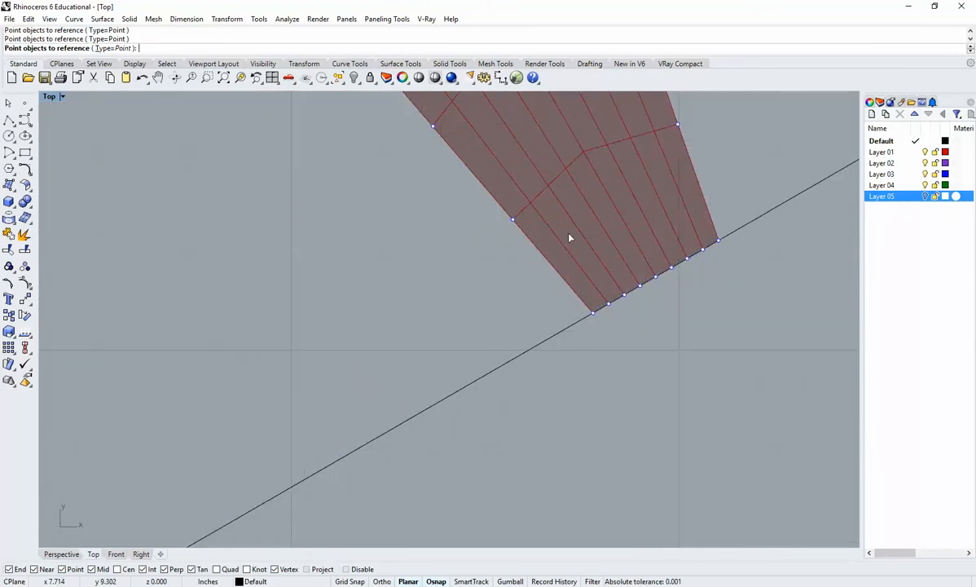
drag(660, 281, 780, 359)
scroll(725, 283, down, 5)
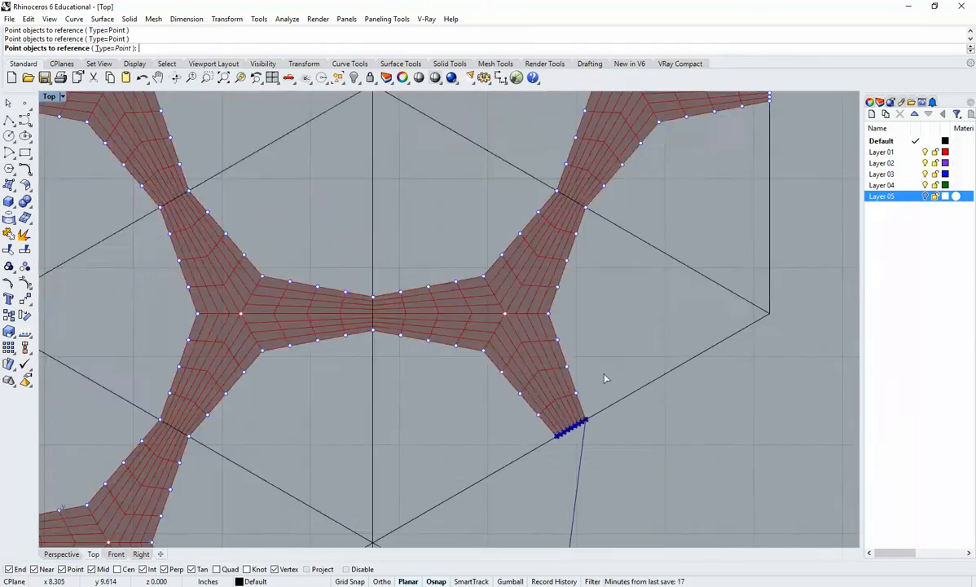
scroll(696, 247, up, 5)
drag(715, 203, 785, 361)
scroll(784, 361, down, 5)
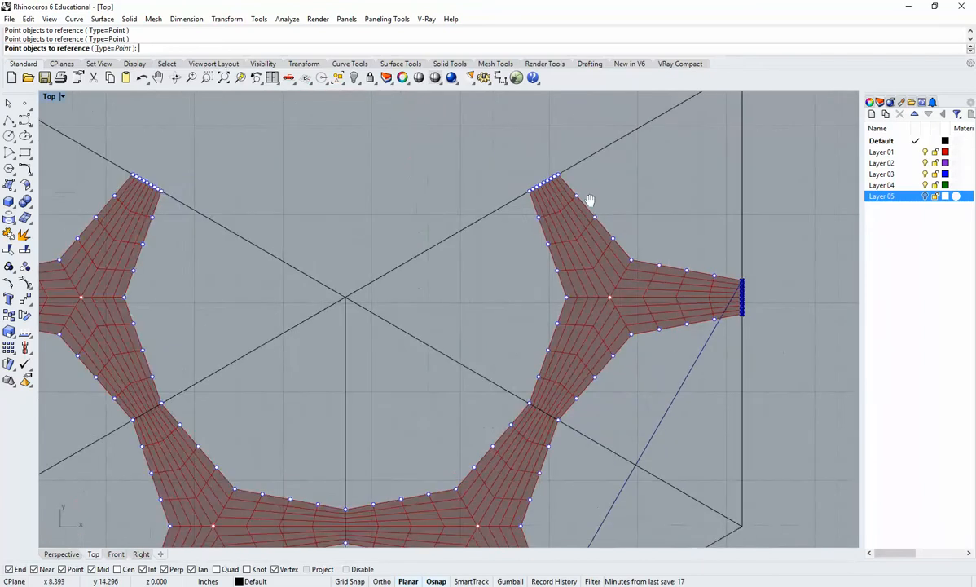
scroll(524, 253, up, 5)
drag(471, 191, 627, 331)
Add the baked end points of the two open upper-left arms to the point reference
scroll(655, 177, down, 5)
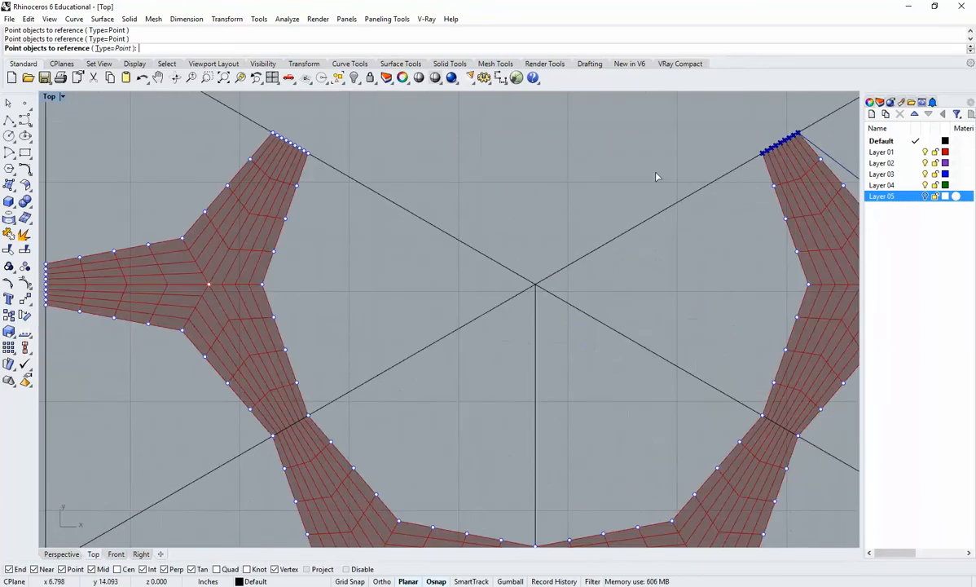
scroll(275, 140, up, 5)
drag(227, 146, 359, 244)
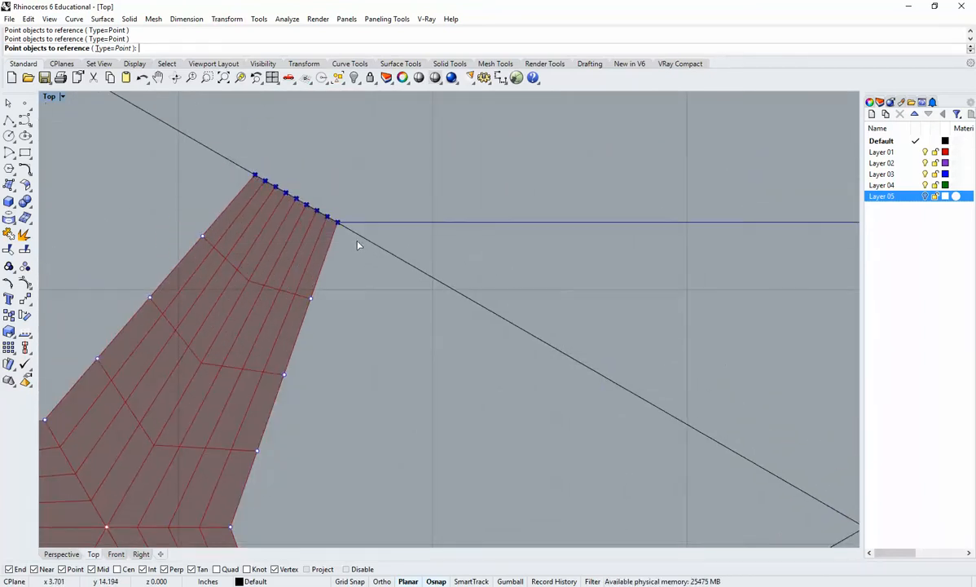
scroll(359, 244, down, 5)
right_drag(359, 244, 451, 122)
scroll(364, 246, up, 7)
drag(327, 166, 386, 320)
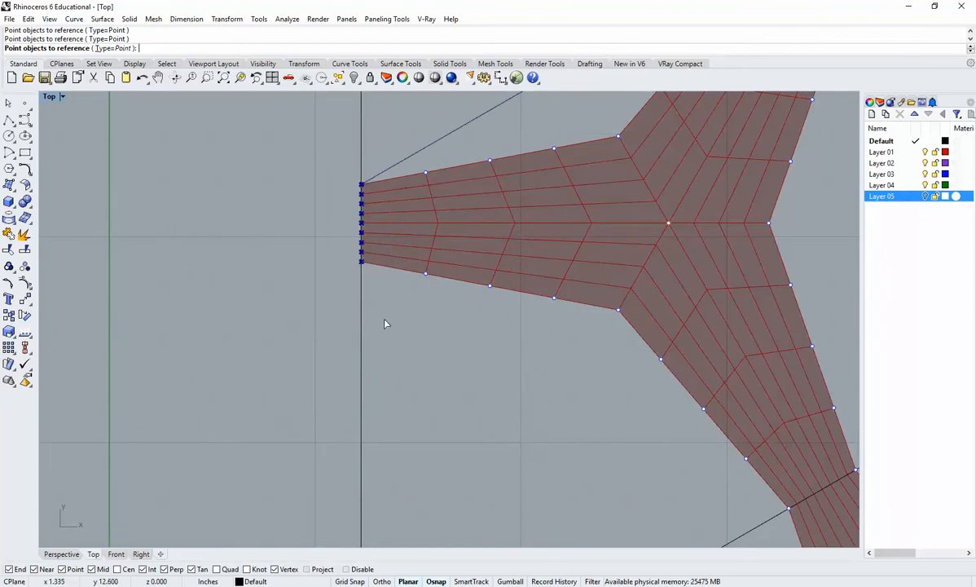
Add the baked end points of the two open arms on the pattern's far-left branch to the point reference
scroll(386, 322, down, 7)
right_drag(401, 424, 449, 281)
scroll(254, 251, up, 5)
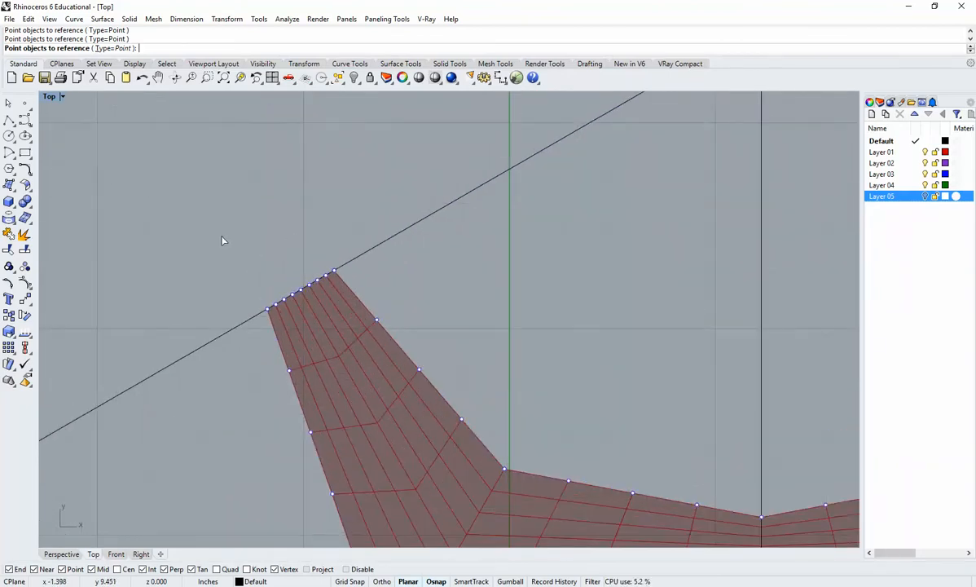
drag(233, 263, 342, 329)
scroll(325, 322, down, 5)
right_drag(324, 321, 405, 274)
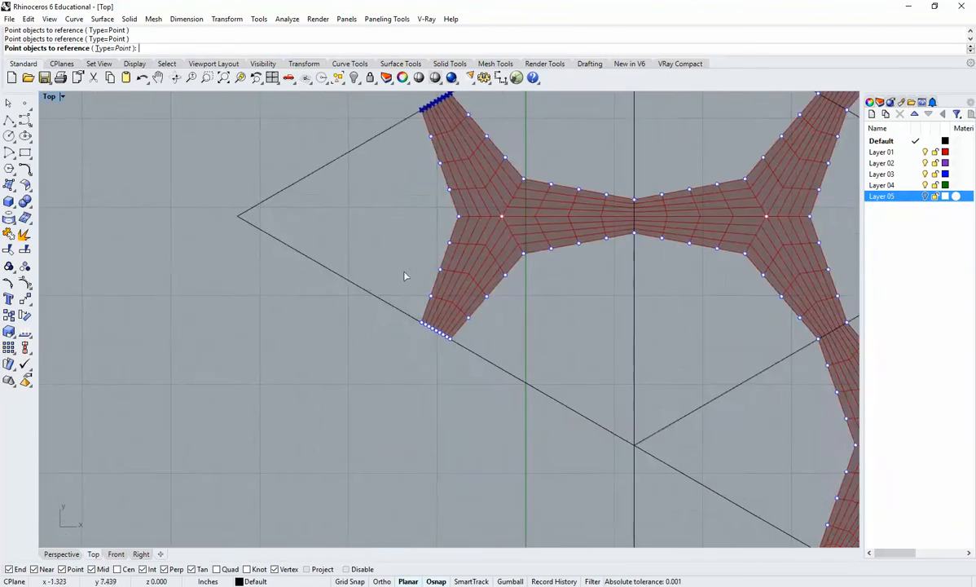
scroll(423, 332, up, 6)
scroll(367, 273, up, 2)
drag(365, 268, 585, 451)
Add the baked end points of the bottom-left arm and finish the multiple-point reference
scroll(679, 475, down, 5)
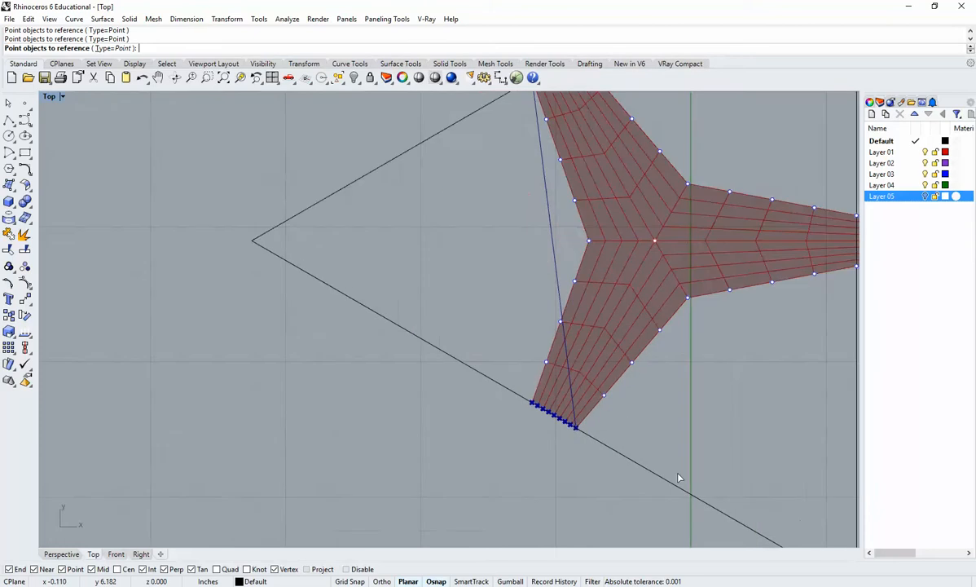
scroll(449, 291, up, 5)
scroll(449, 291, down, 5)
scroll(411, 411, up, 6)
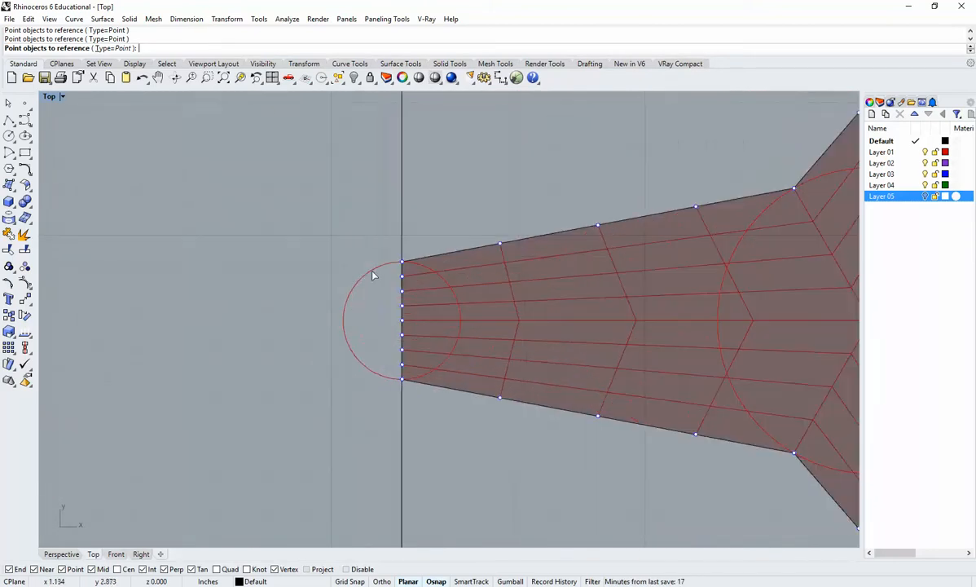
drag(364, 238, 417, 415)
scroll(437, 410, down, 5)
scroll(523, 407, down, 1)
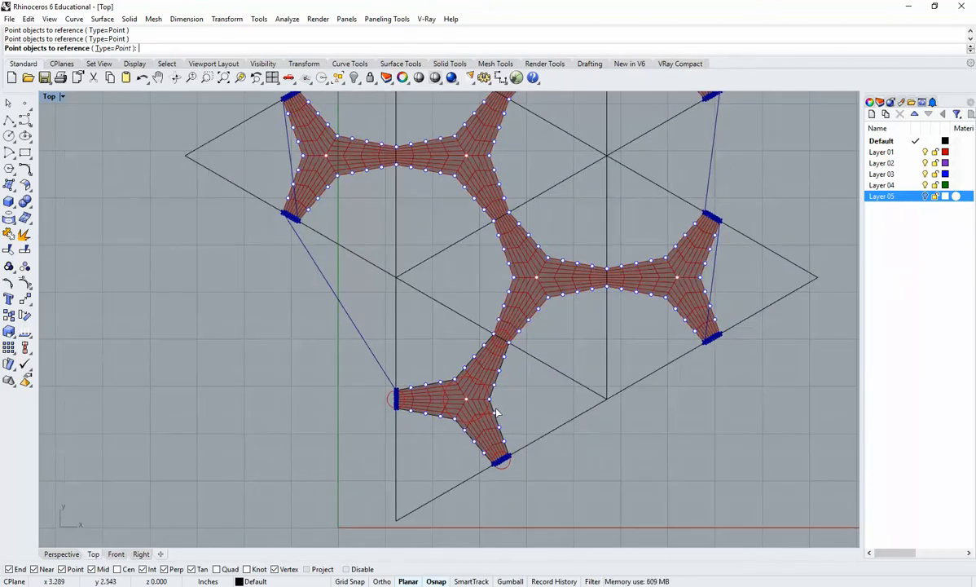
right_drag(497, 412, 466, 443)
scroll(565, 469, down, 2)
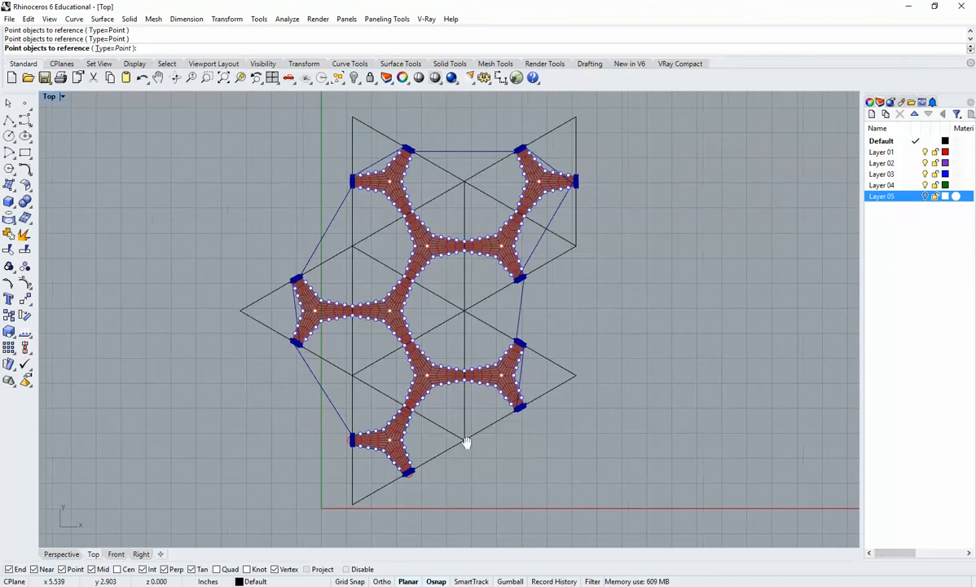
scroll(375, 345, up, 2)
right_drag(407, 345, 349, 345)
key(Return)
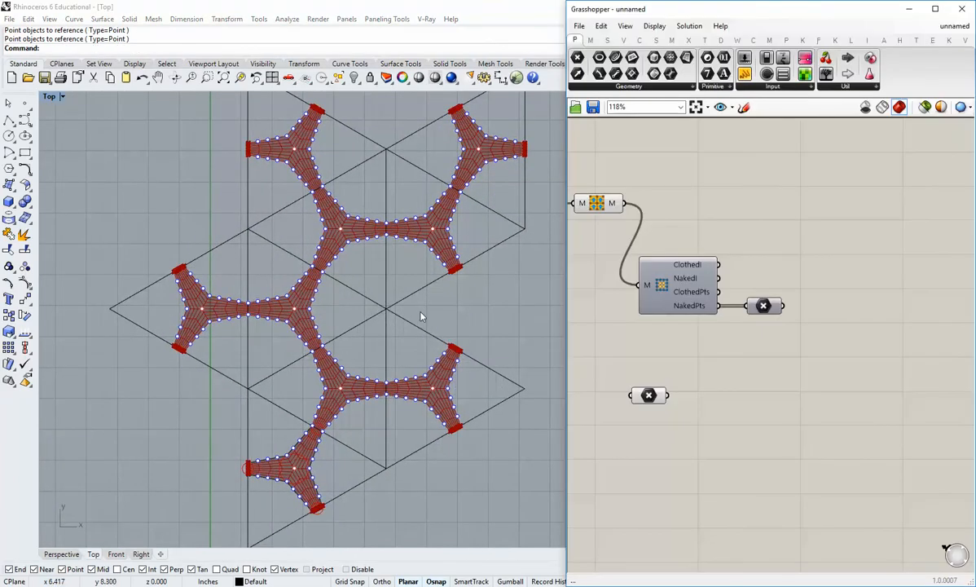
Switch the Rhino display from the Top viewport to a maximized Perspective viewport framing the lower part of the pattern
right_drag(421, 316, 356, 328)
click(646, 401)
click(664, 440)
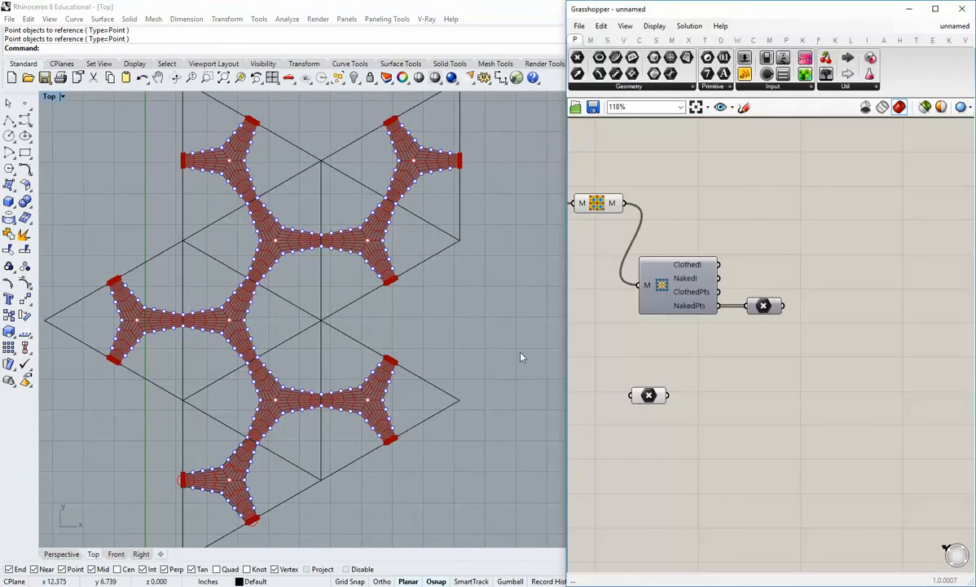
click(298, 218)
double_click(52, 96)
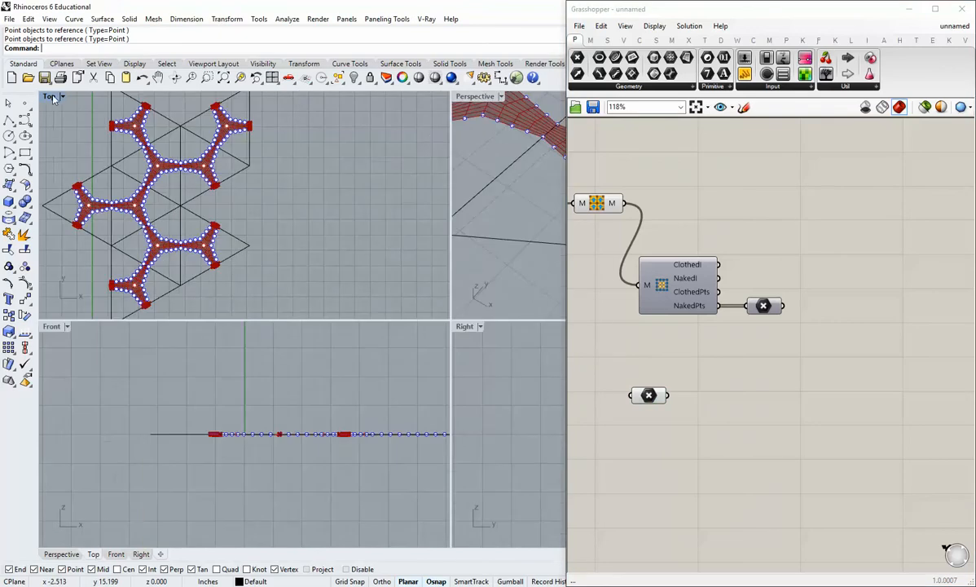
double_click(468, 96)
right_drag(433, 290, 408, 380)
scroll(409, 384, down, 5)
right_drag(436, 322, 268, 399)
scroll(289, 368, up, 3)
Add Kangaroo's Anchor goal beside the arm-end Point parameter and wire the points into its P input
click(671, 368)
scroll(672, 369, down, 3)
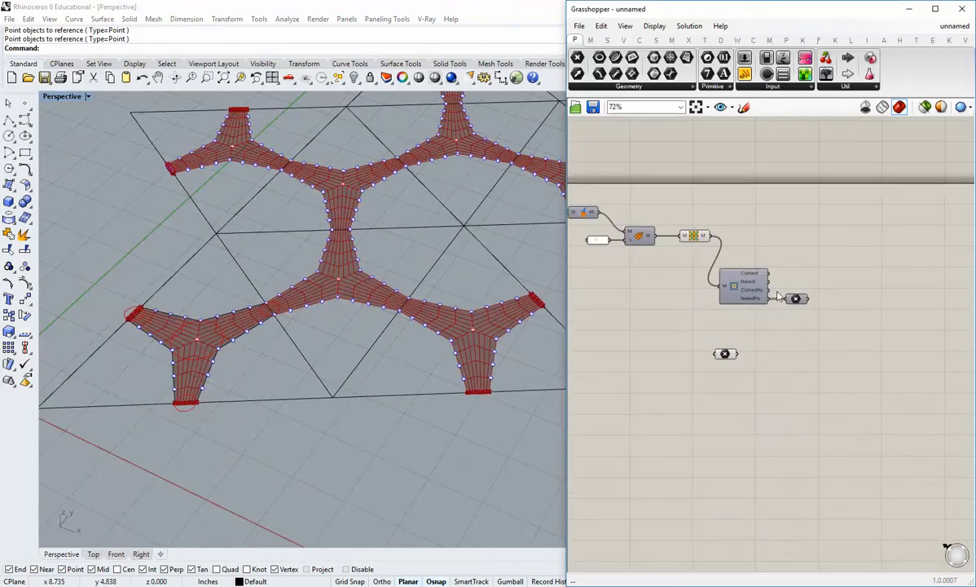
click(802, 41)
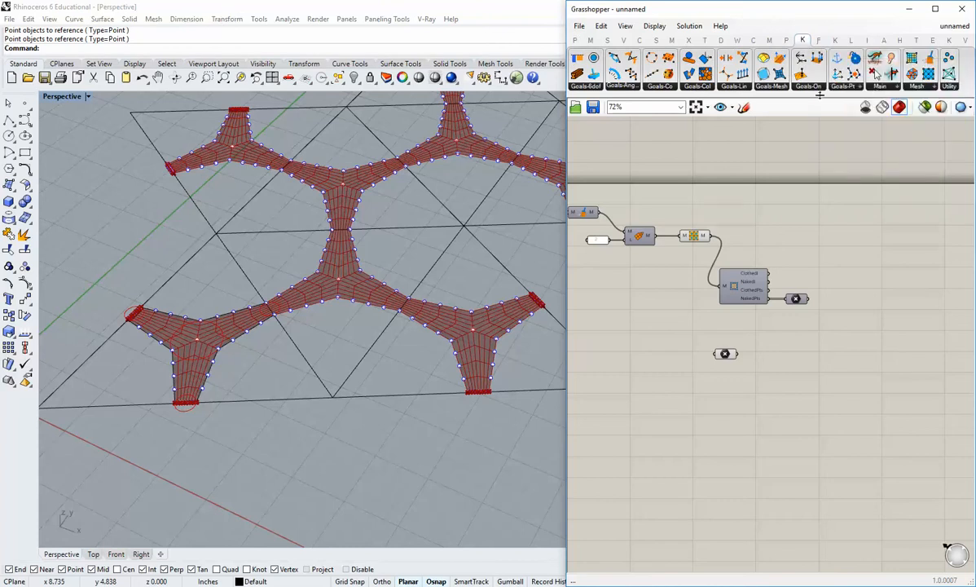
click(851, 88)
click(853, 107)
click(786, 361)
drag(737, 354, 767, 360)
click(731, 390)
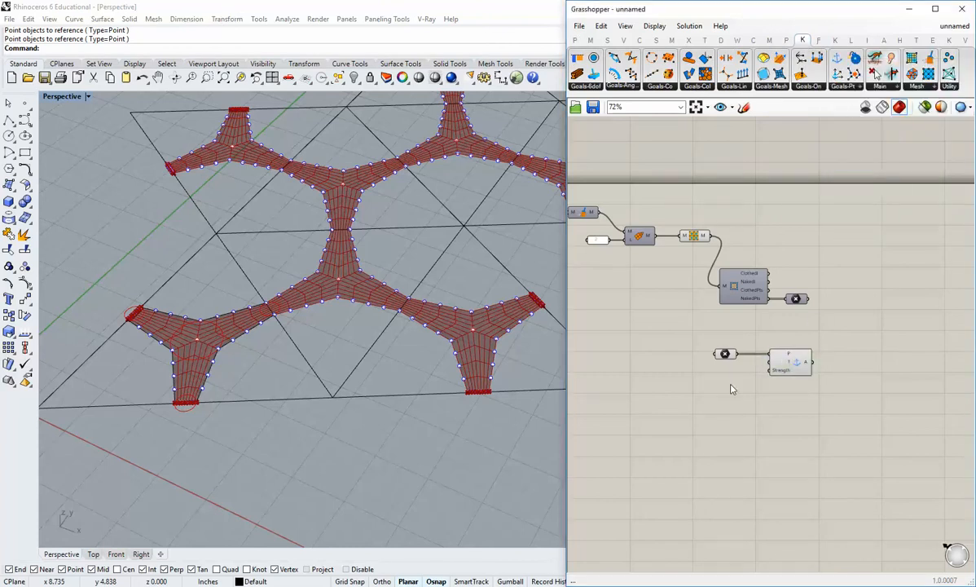
Move the arm-end Point parameter and its Anchor goal together to just below the naked-vertices component
scroll(731, 390, down, 1)
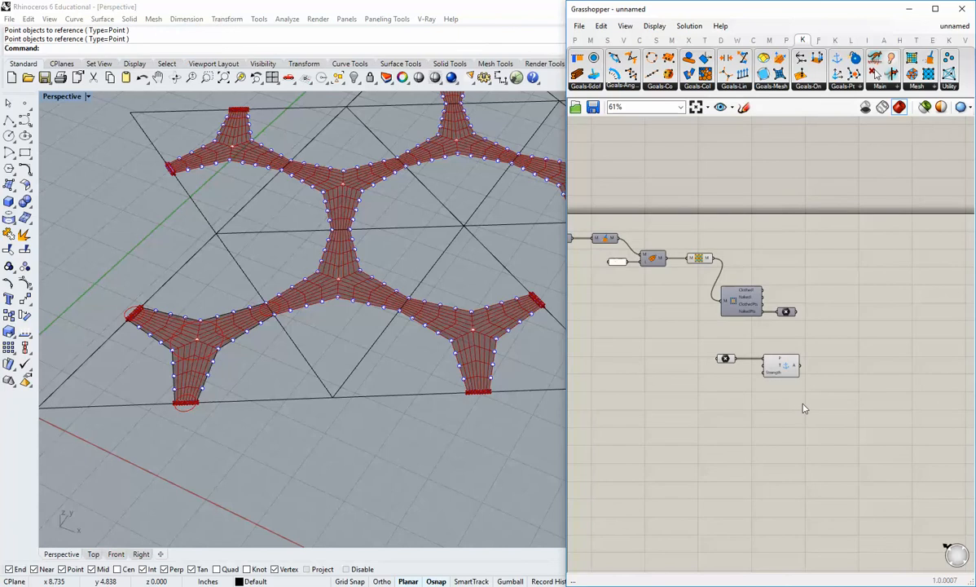
scroll(805, 399, up, 1)
drag(817, 371, 676, 303)
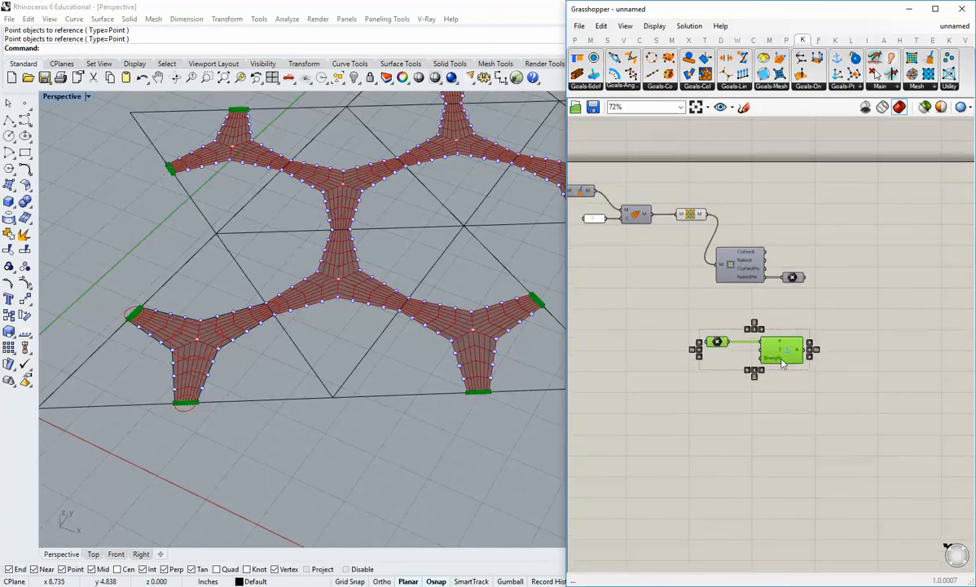
drag(782, 361, 738, 331)
click(864, 335)
right_drag(840, 286, 833, 312)
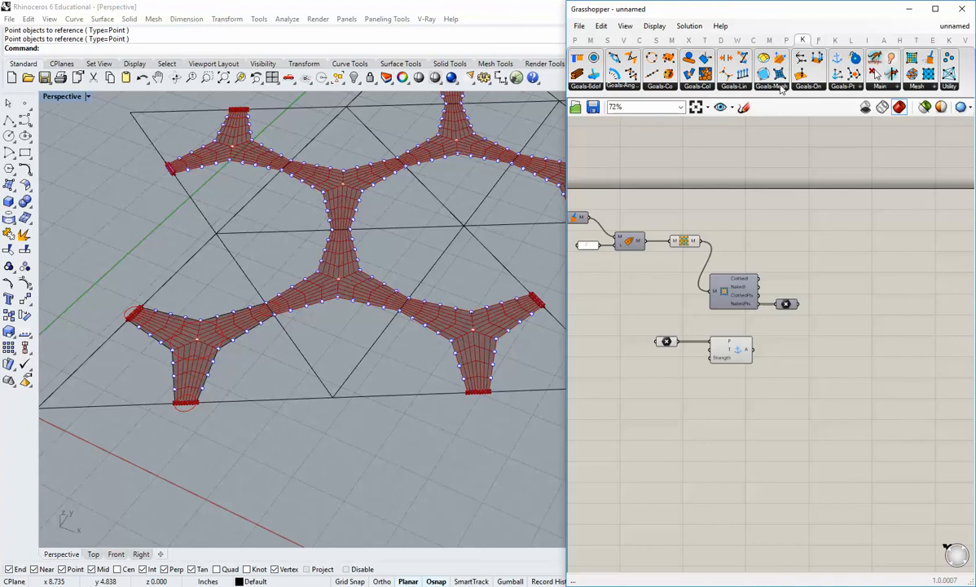
Add Kangaroo's EdgeLengths goal beyond the naked-vertices component and wire the refined mesh into its Mesh input
scroll(364, 285, up, 4)
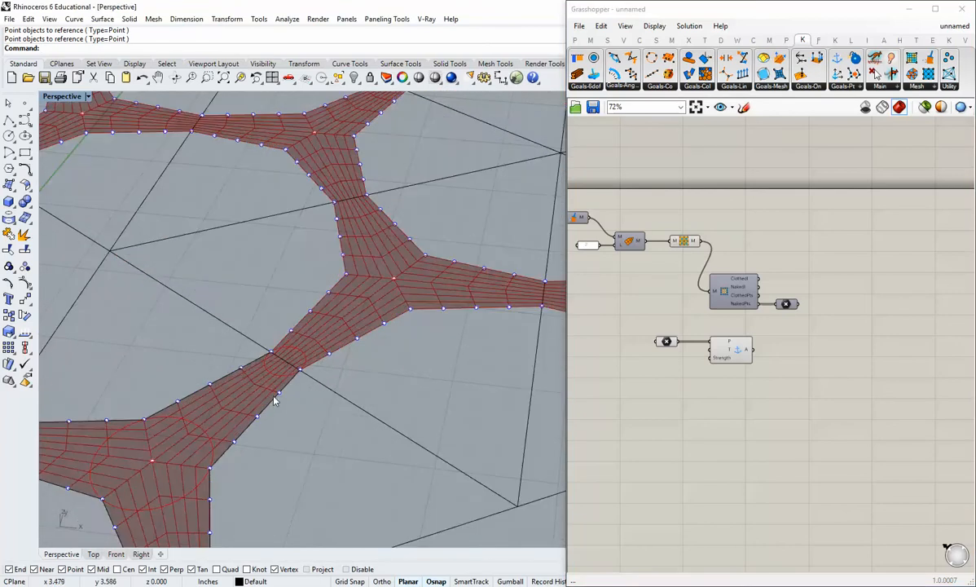
scroll(274, 398, up, 2)
click(778, 88)
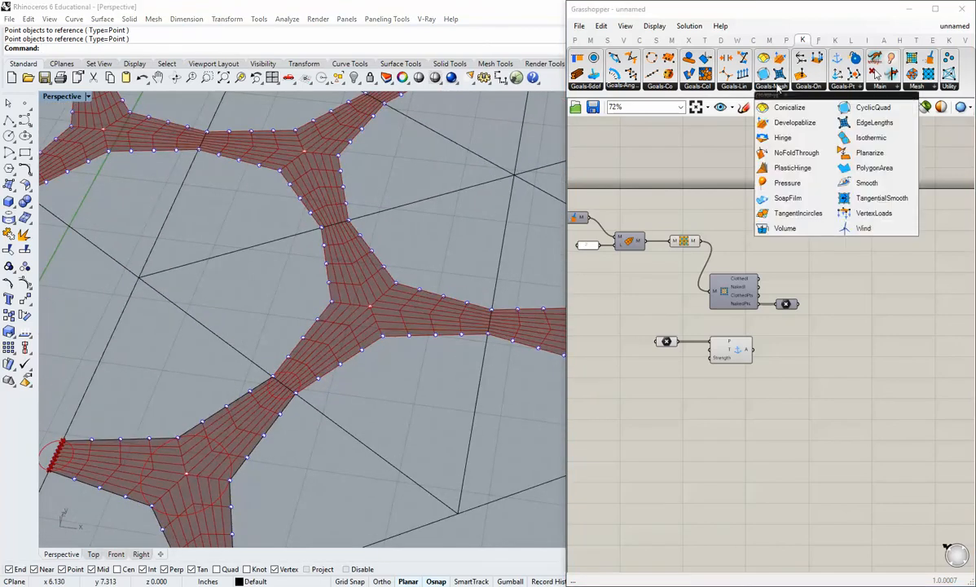
drag(867, 124, 841, 255)
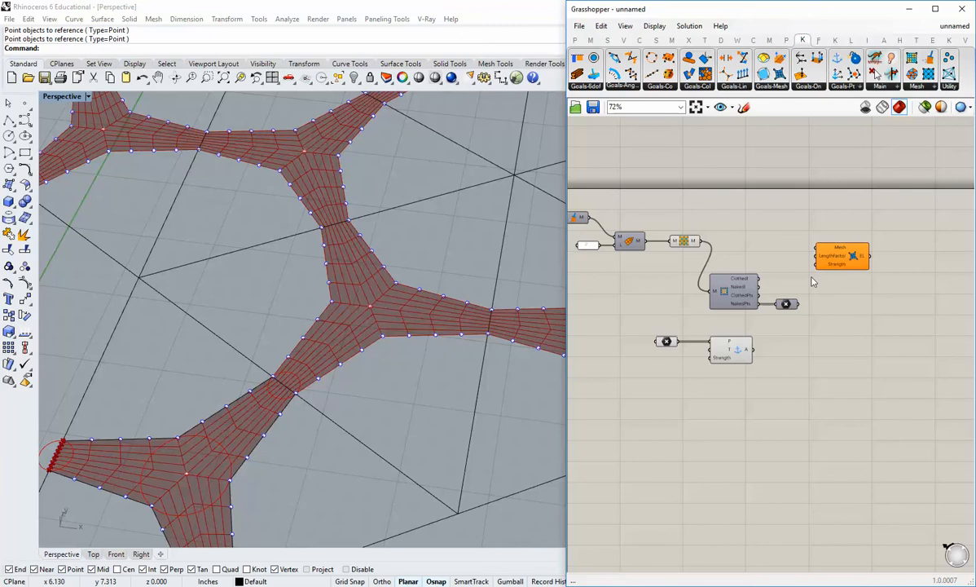
scroll(812, 279, up, 1)
drag(673, 257, 870, 276)
click(870, 301)
right_drag(855, 326, 830, 283)
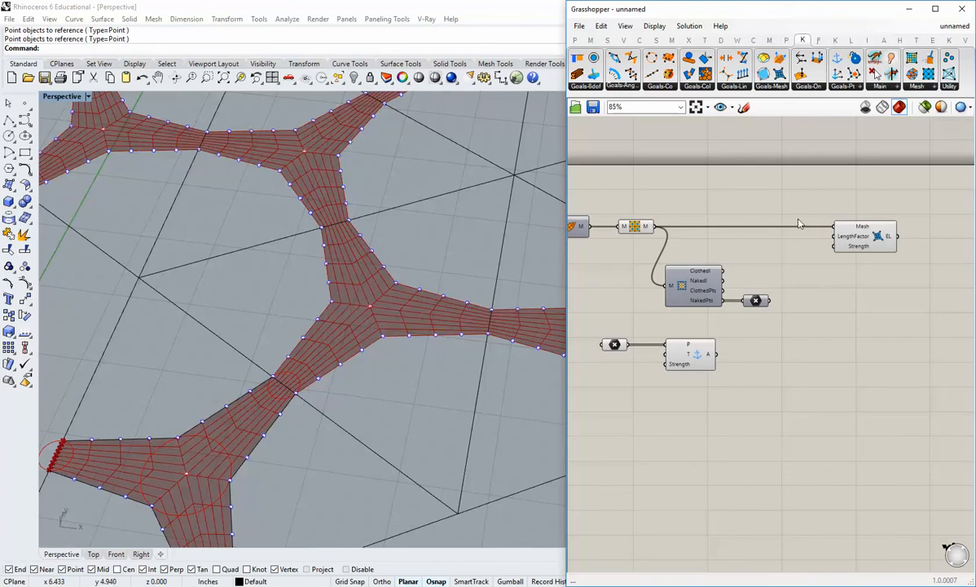
Add a number slider at 0.250 beside the EdgeLengths goal, wired into its LengthFactor input
click(575, 39)
drag(745, 58, 864, 237)
scroll(775, 239, up, 2)
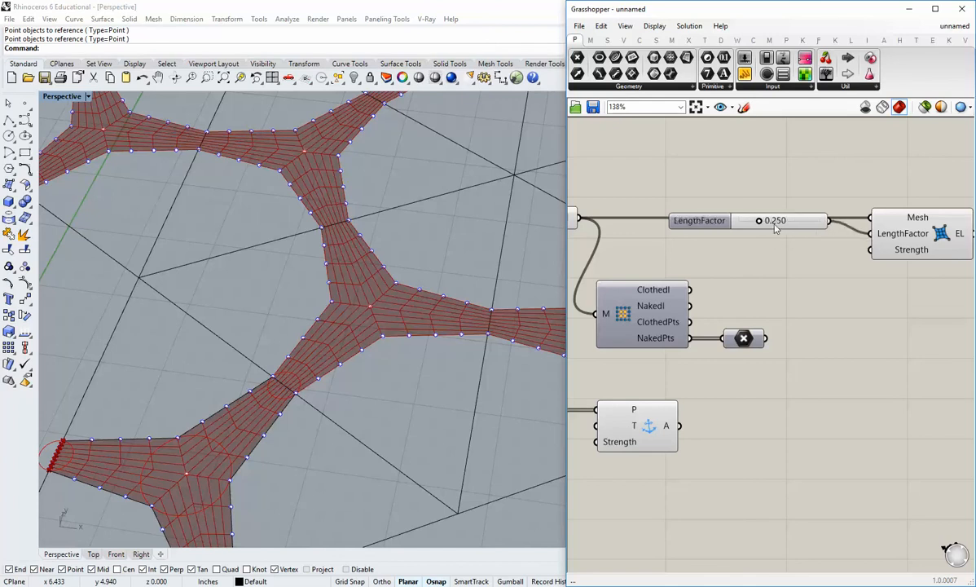
drag(797, 221, 798, 233)
click(798, 262)
scroll(799, 263, down, 2)
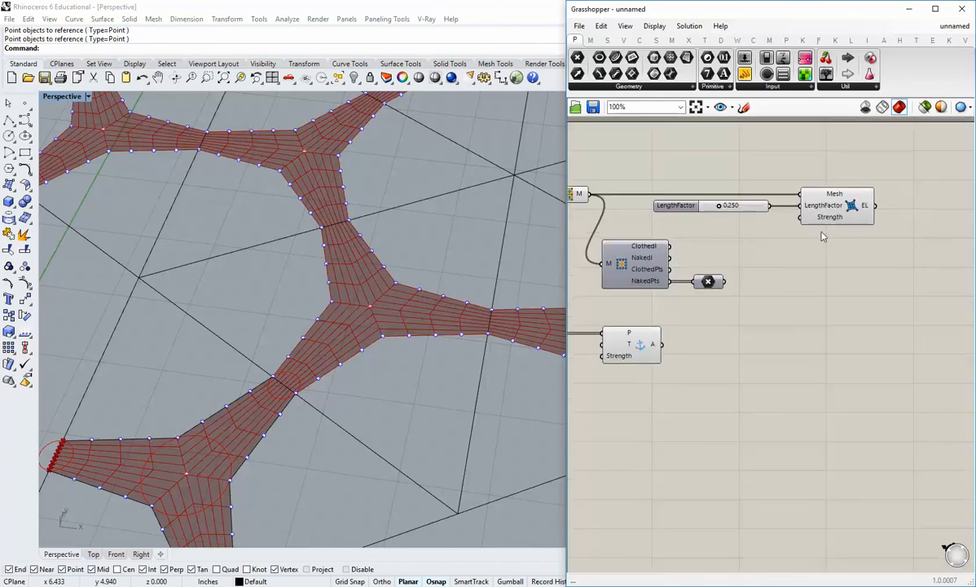
right_drag(706, 137, 703, 122)
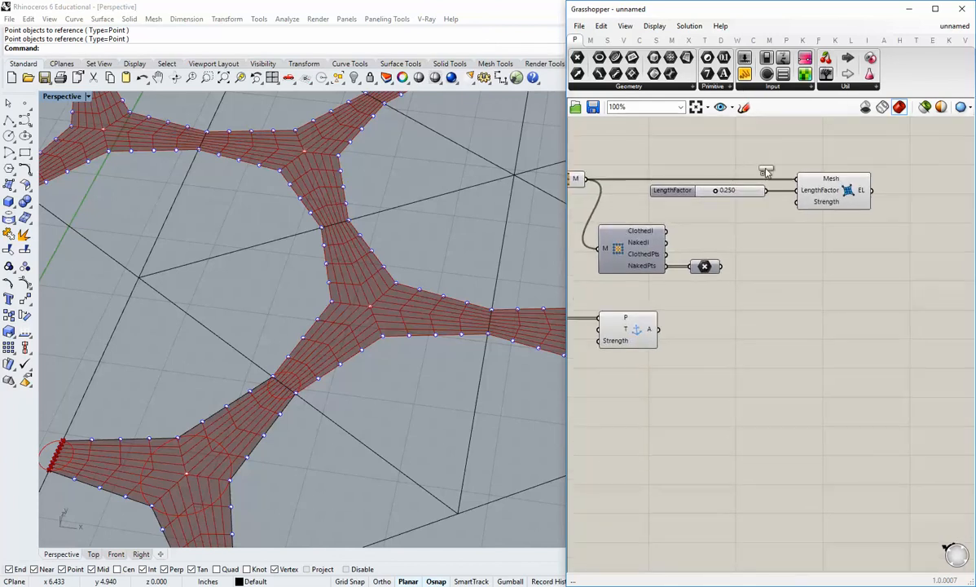
click(737, 174)
right_drag(737, 174, 737, 295)
drag(738, 290, 727, 260)
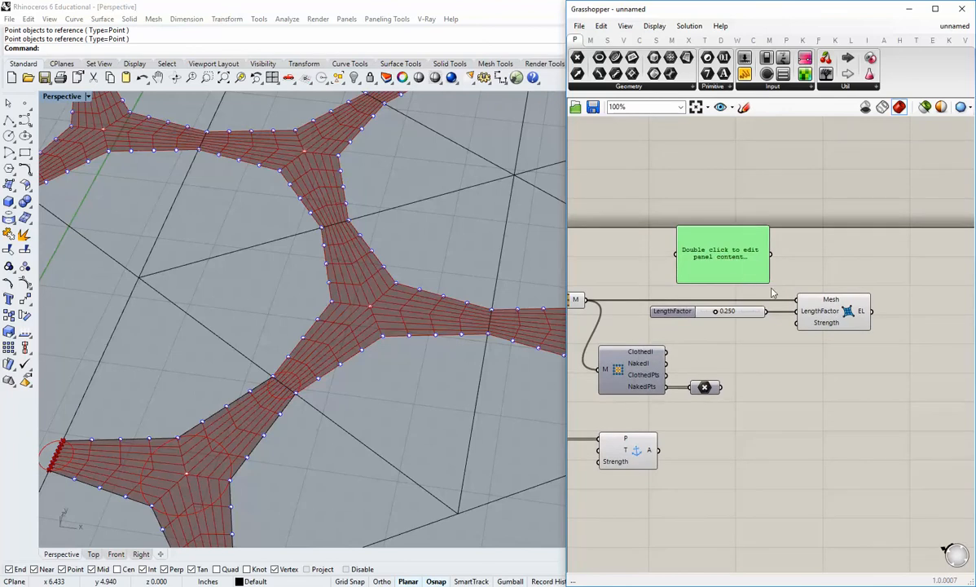
key(Delete)
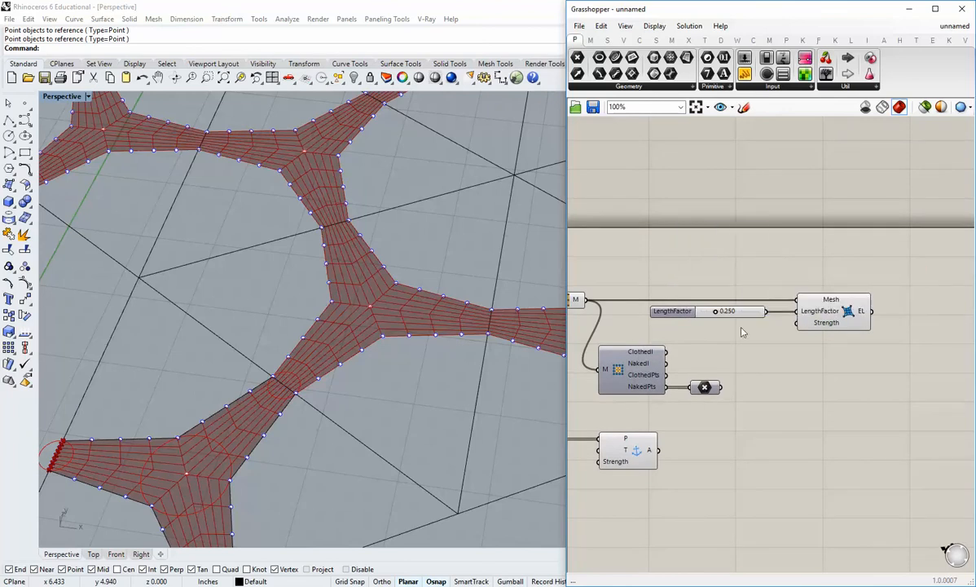
Add a number slider from the value 5.55 next to the LengthFactor slider
click(563, 353)
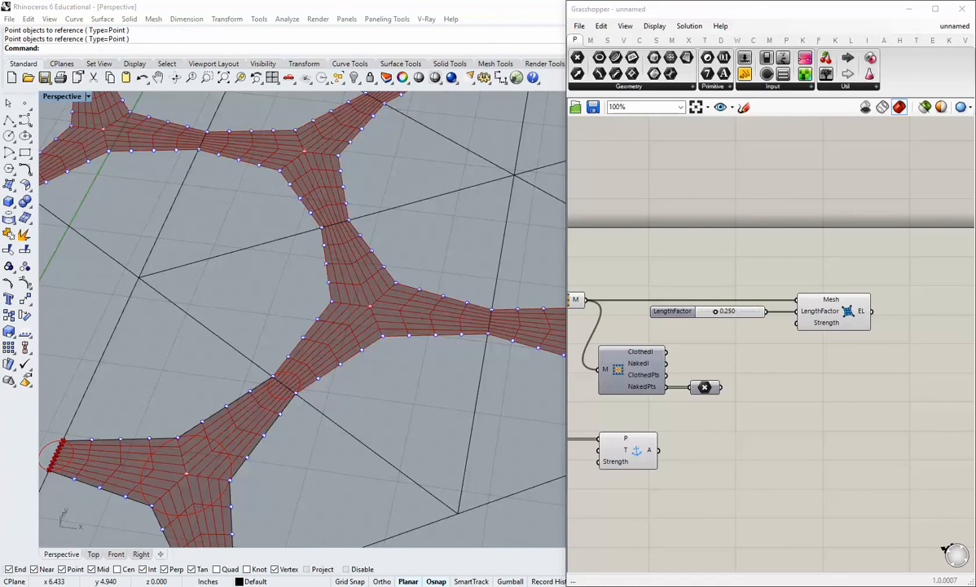
double_click(714, 266)
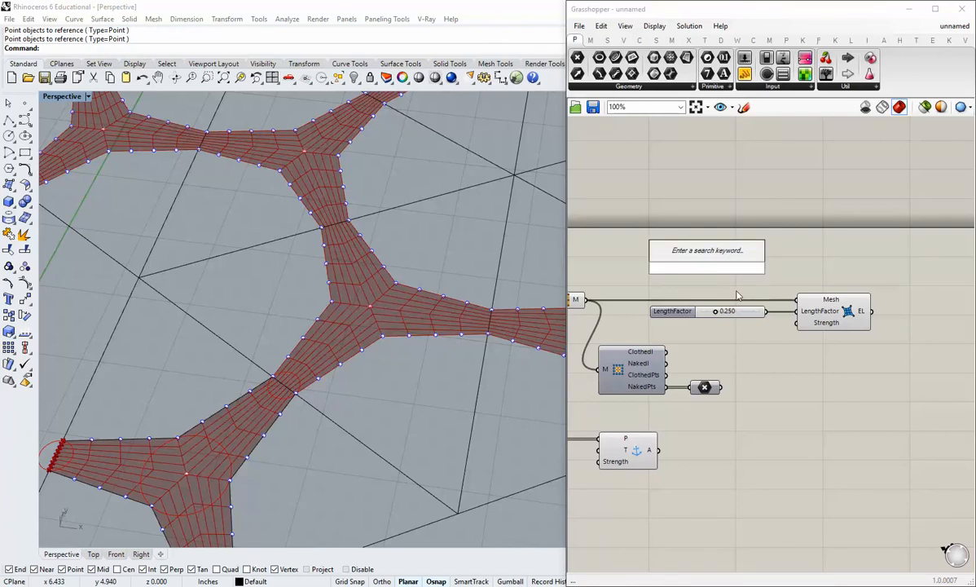
key(BackSpace)
double_click(736, 289)
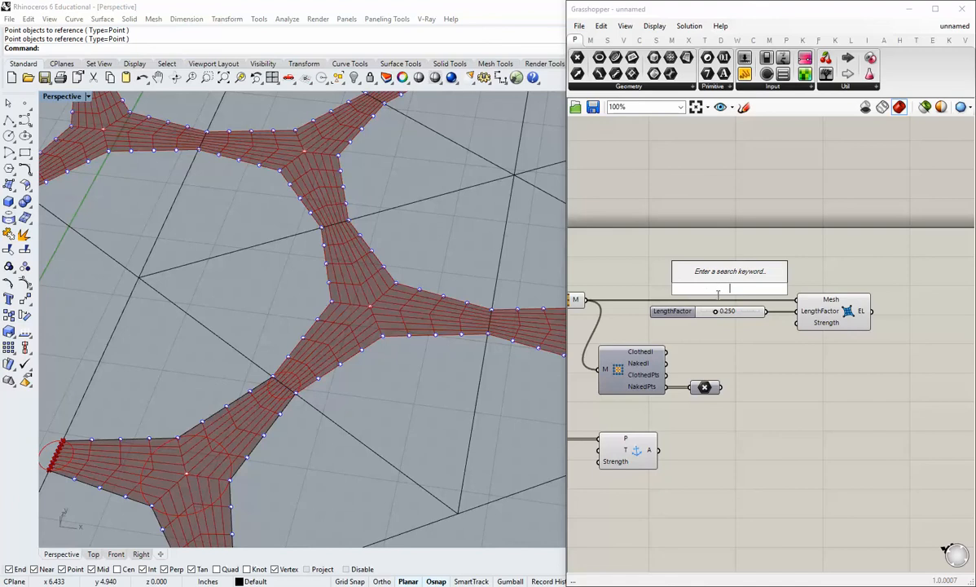
text(5)
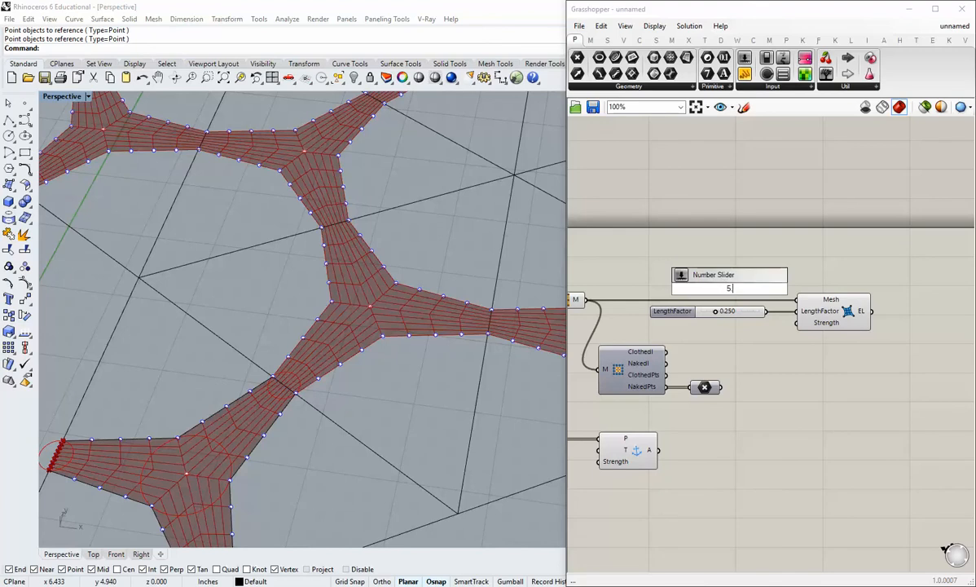
text(.55)
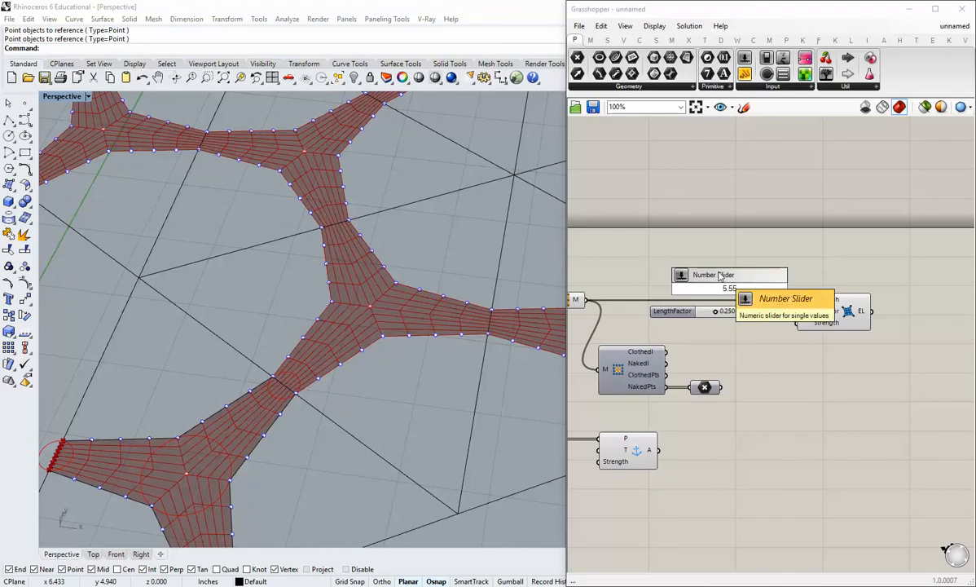
key(Return)
drag(742, 291, 706, 295)
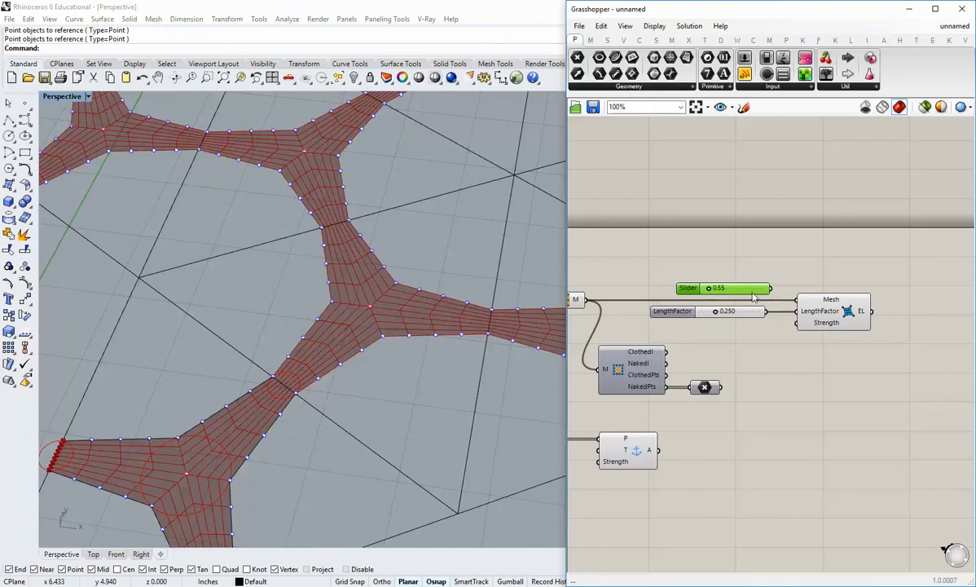
Connect the new slider to the edge-length goal's Strength input at 4.38 and align it beneath the LengthFactor slider
scroll(794, 323, up, 2)
drag(762, 275, 796, 322)
drag(648, 274, 699, 329)
shift+click(726, 303)
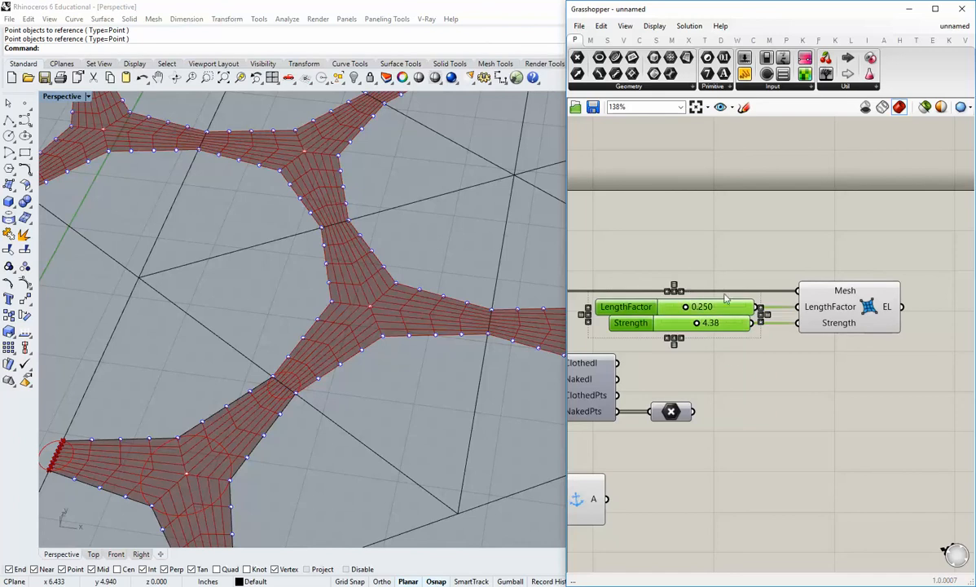
click(682, 291)
click(703, 257)
scroll(705, 260, down, 2)
right_drag(721, 339, 716, 272)
scroll(707, 259, up, 3)
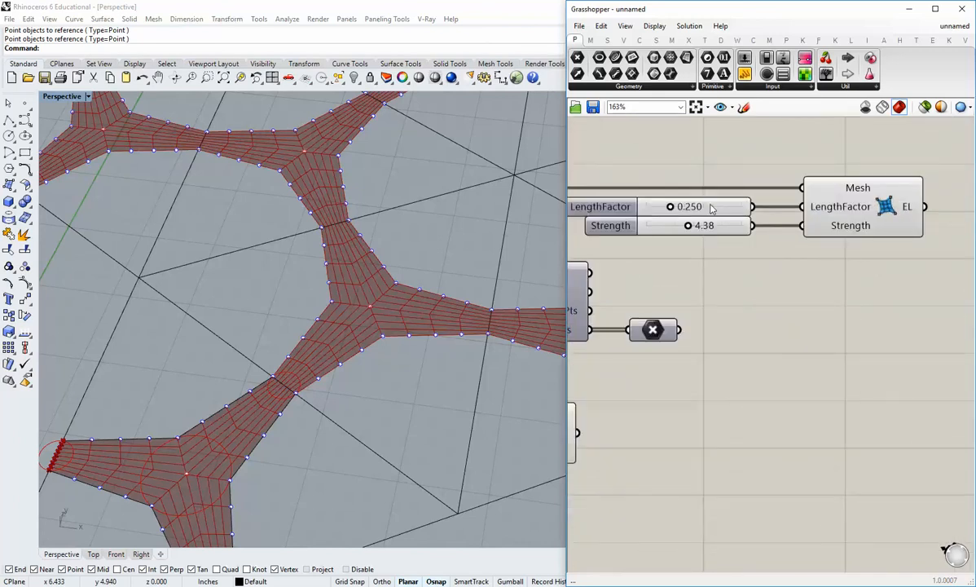
scroll(714, 235, down, 3)
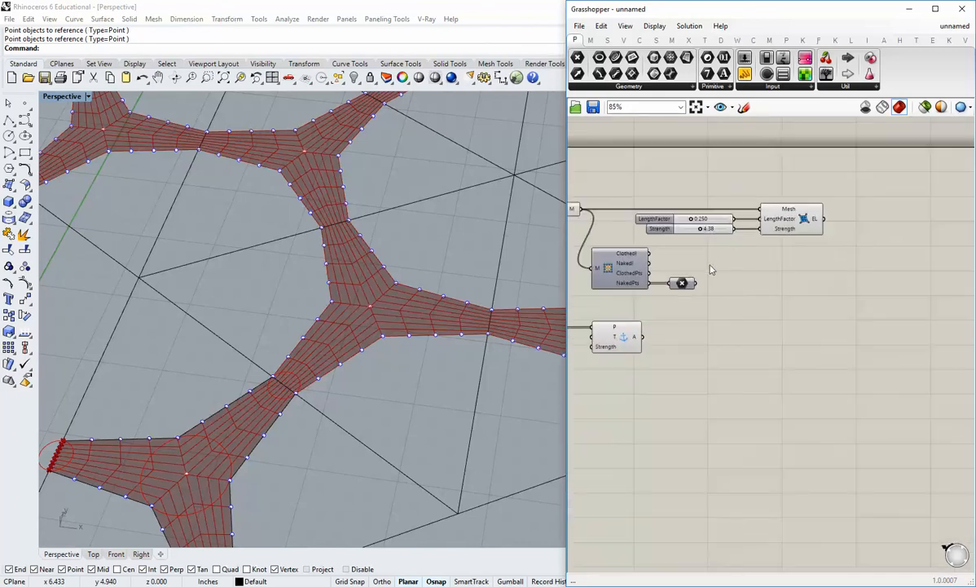
right_drag(695, 277, 723, 310)
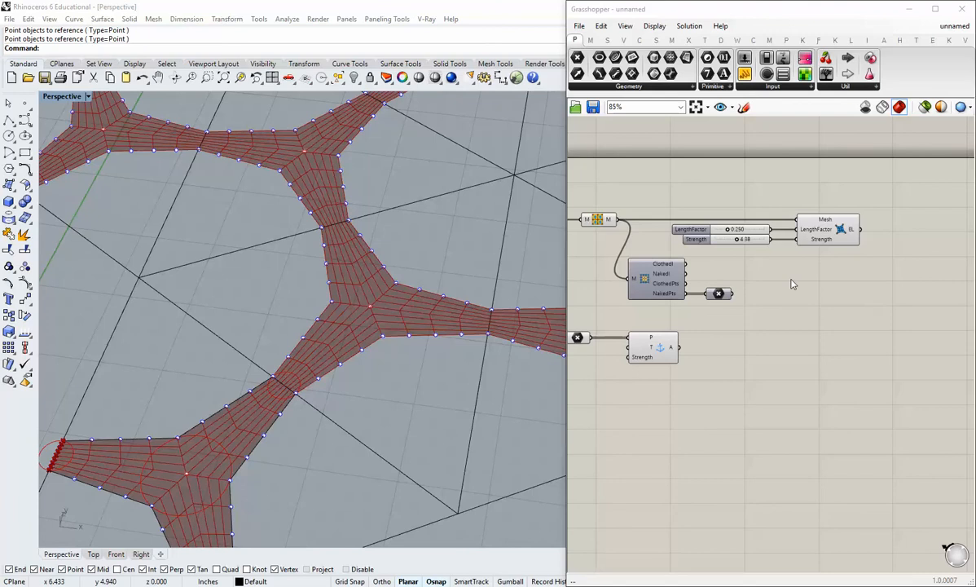
Add a Kangaroo Solver component and place it below and beyond the edge-length goal, clear of the existing components
right_drag(740, 332, 711, 327)
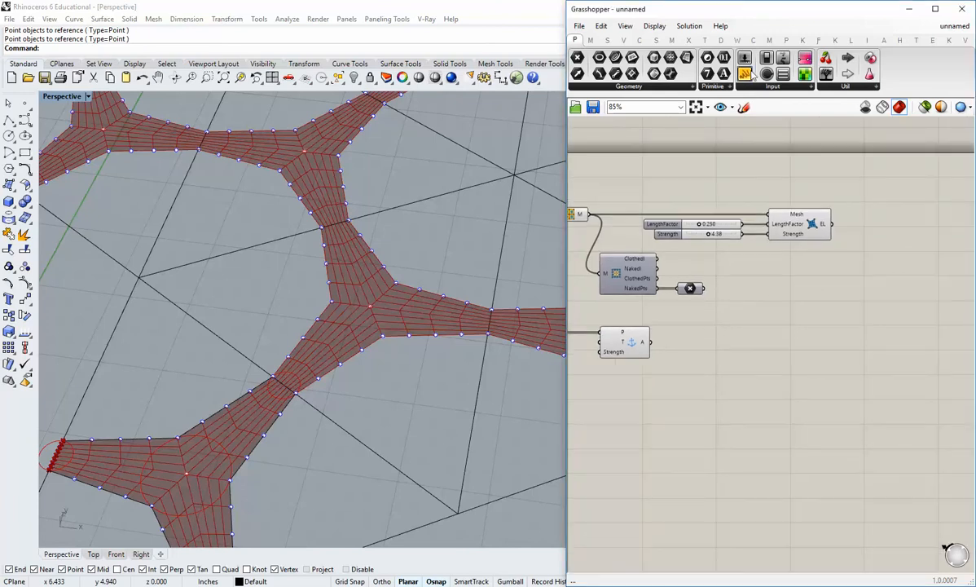
click(834, 40)
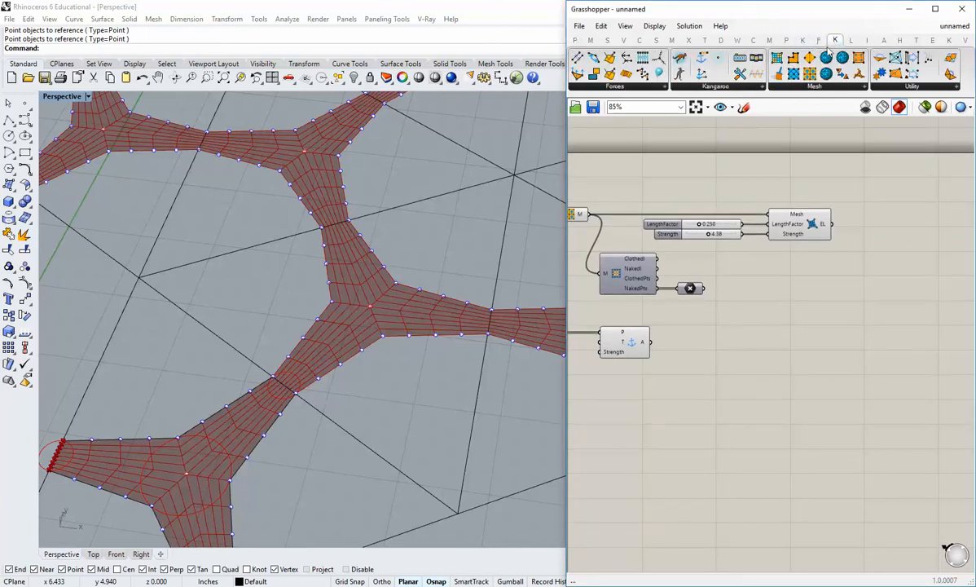
click(803, 40)
click(880, 85)
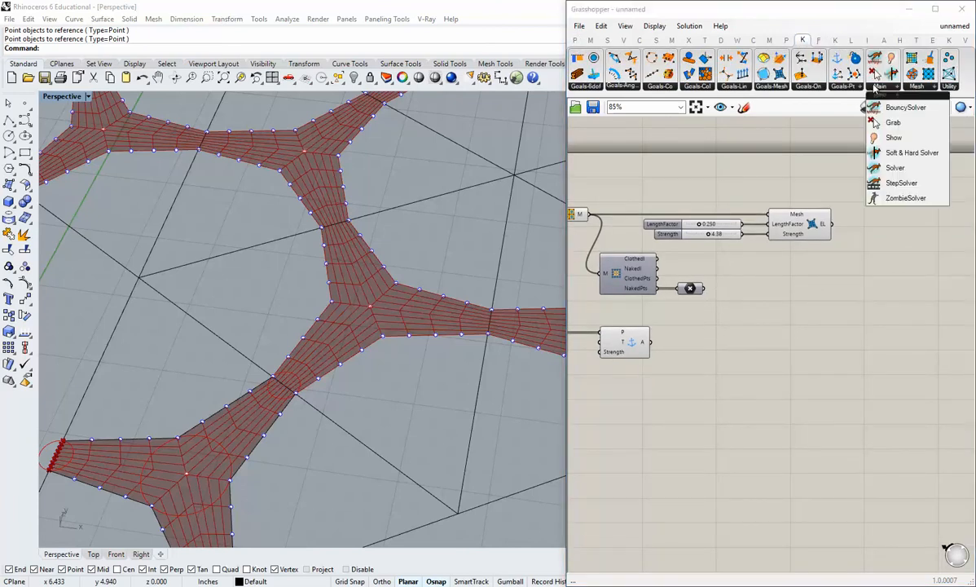
click(905, 173)
click(875, 345)
right_drag(893, 392, 809, 373)
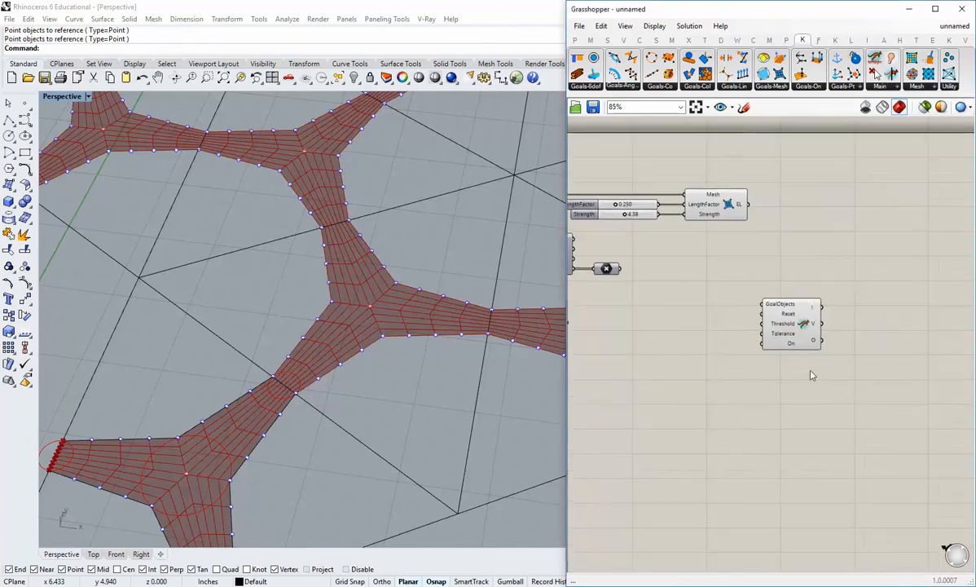
drag(790, 329, 839, 287)
click(784, 232)
scroll(784, 236, down, 2)
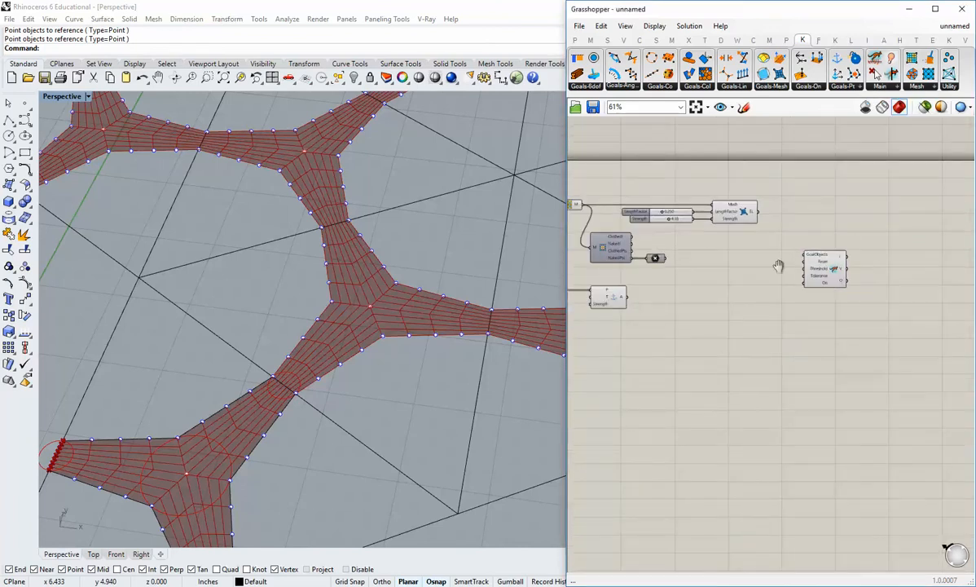
right_drag(778, 266, 847, 270)
drag(849, 271, 871, 334)
click(805, 301)
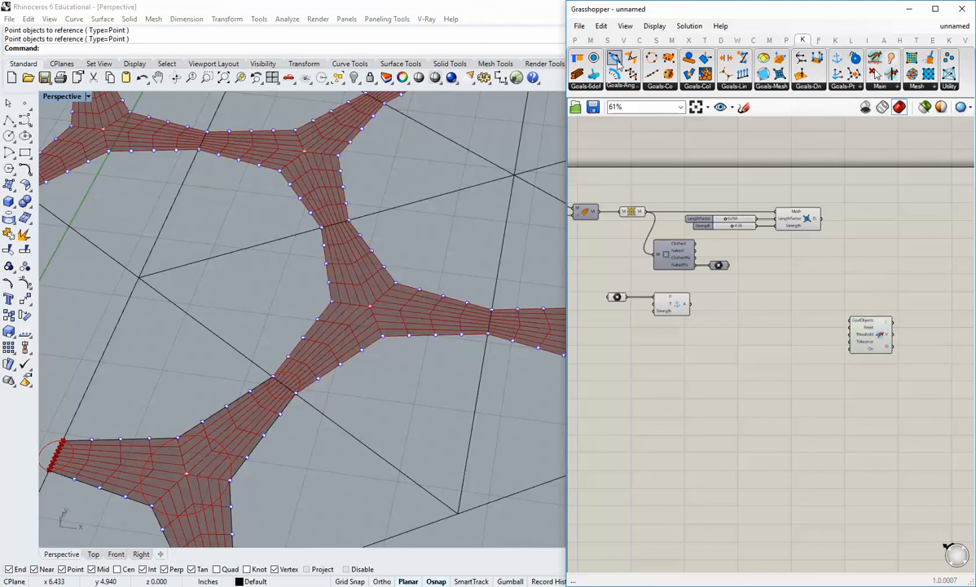
Add a Boolean toggle and a button beside the Solver, wiring the button to its Reset input
click(575, 39)
drag(723, 57, 766, 324)
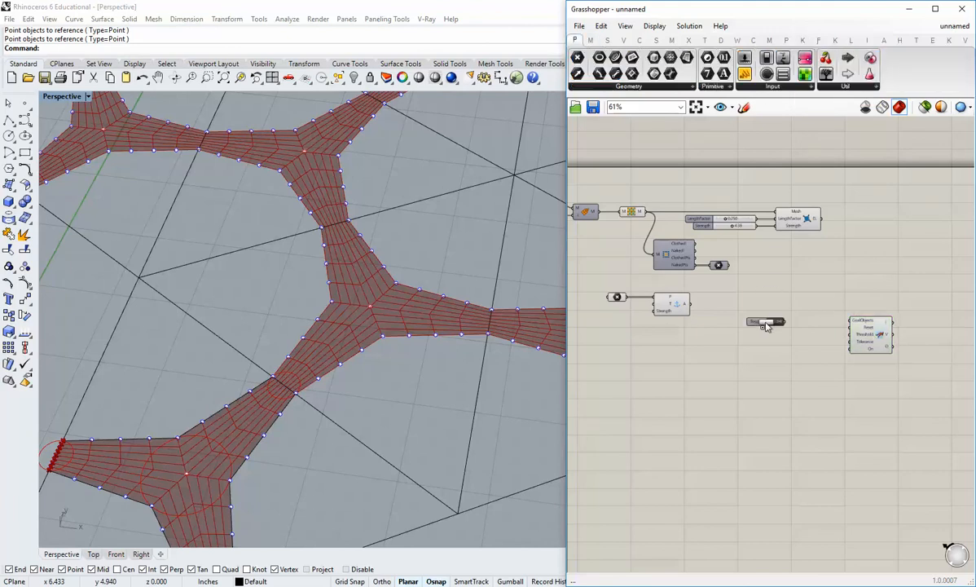
click(758, 85)
drag(794, 119, 902, 316)
scroll(774, 351, up, 3)
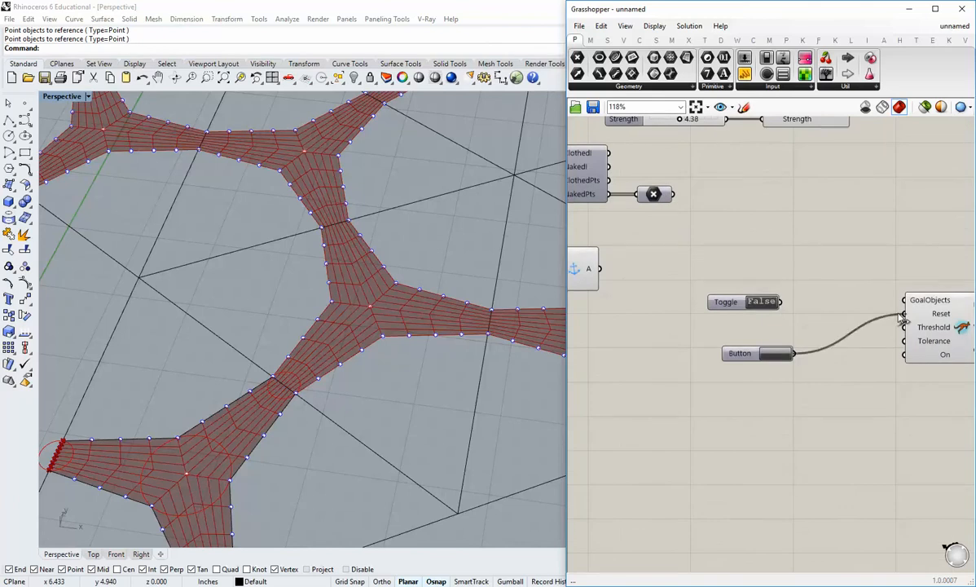
Wire the toggle to the Solver's On input and line up the button and toggle beside it
drag(756, 357, 815, 318)
drag(729, 302, 902, 354)
drag(745, 362, 796, 359)
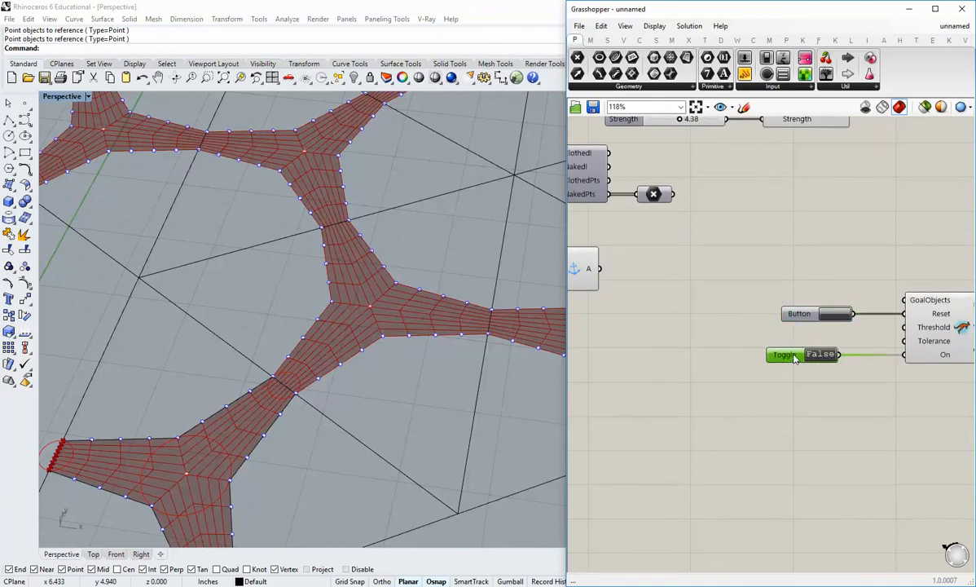
click(839, 382)
Move the Solver together with its button and toggle further down the canvas
scroll(836, 381, down, 3)
right_drag(945, 414, 873, 384)
drag(873, 383, 730, 303)
drag(832, 320, 822, 361)
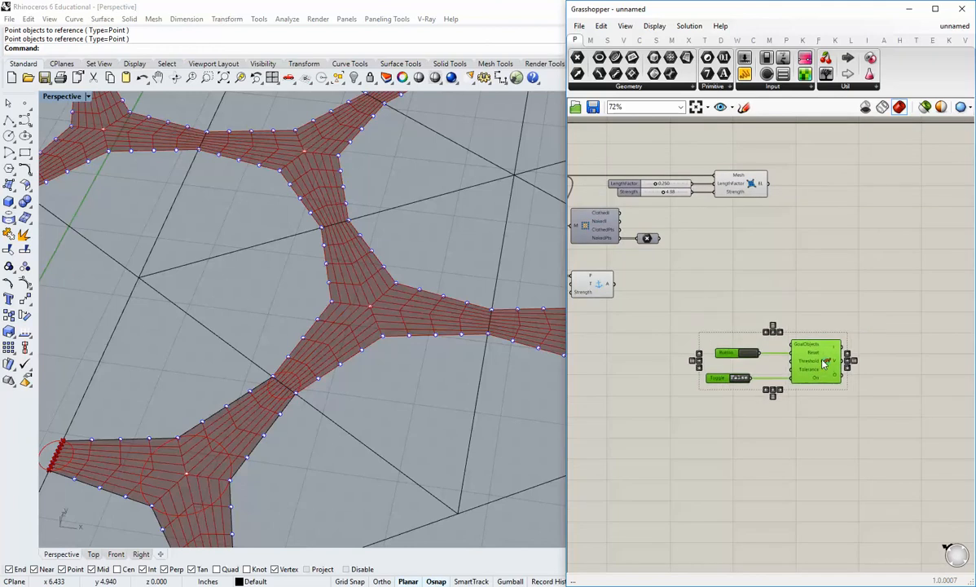
click(719, 272)
drag(759, 403, 720, 353)
click(725, 343)
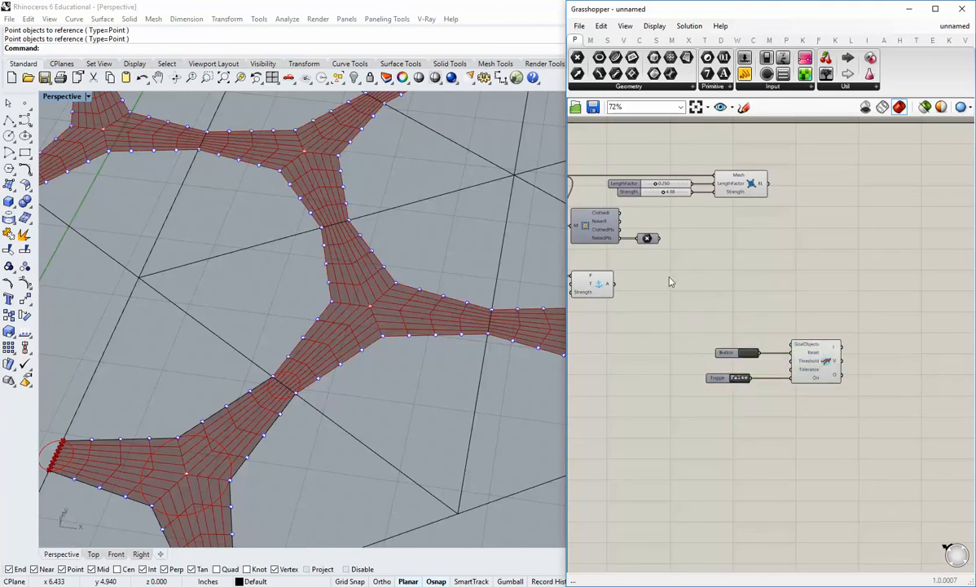
Add a Kangaroo Load goal and connect the ClothedPts output to its P input
right_drag(670, 282, 731, 346)
click(803, 40)
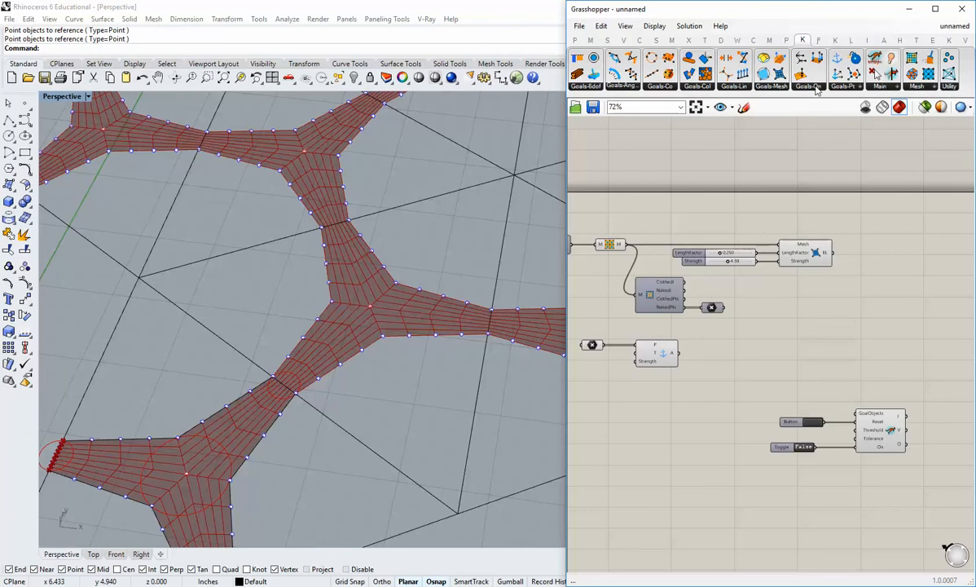
click(844, 88)
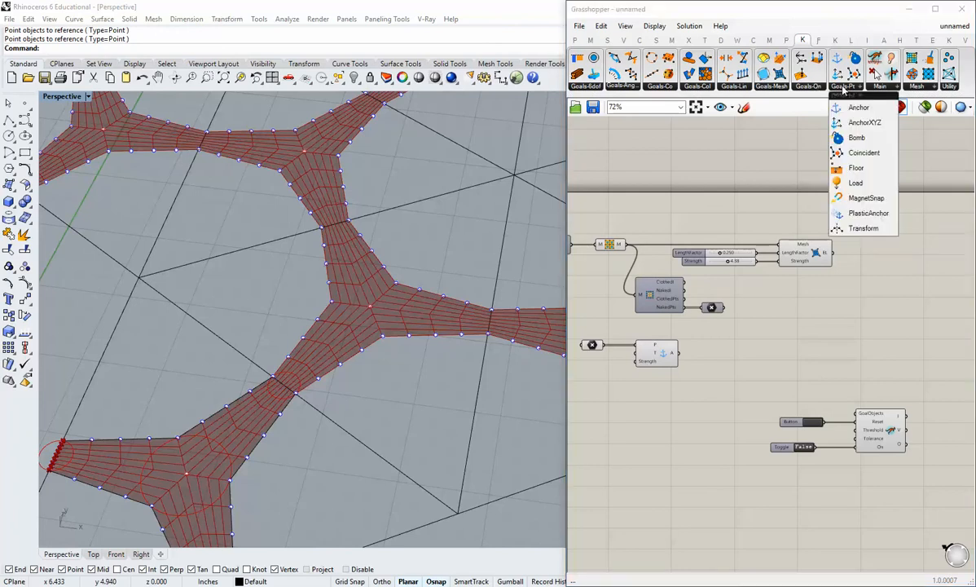
drag(855, 182, 735, 359)
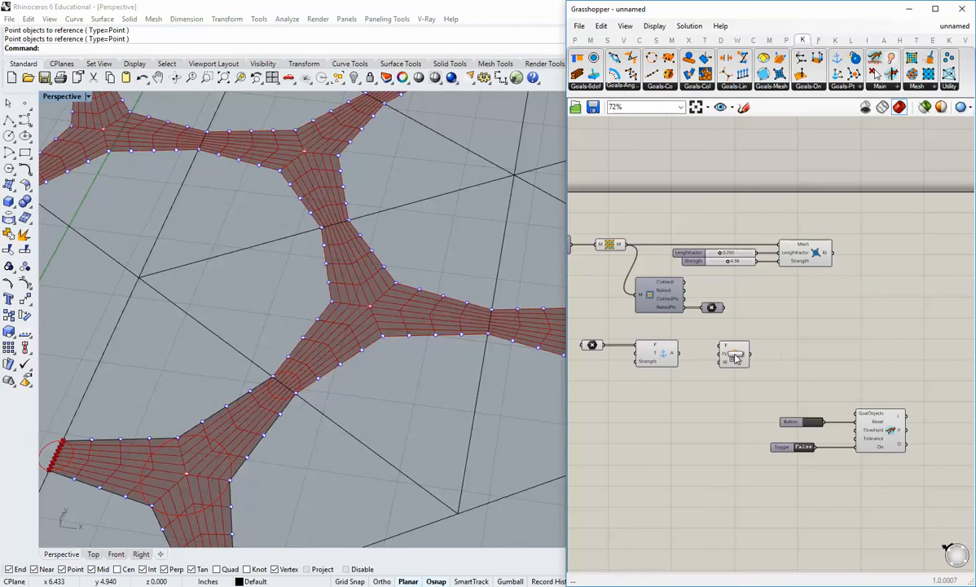
scroll(736, 256, up, 3)
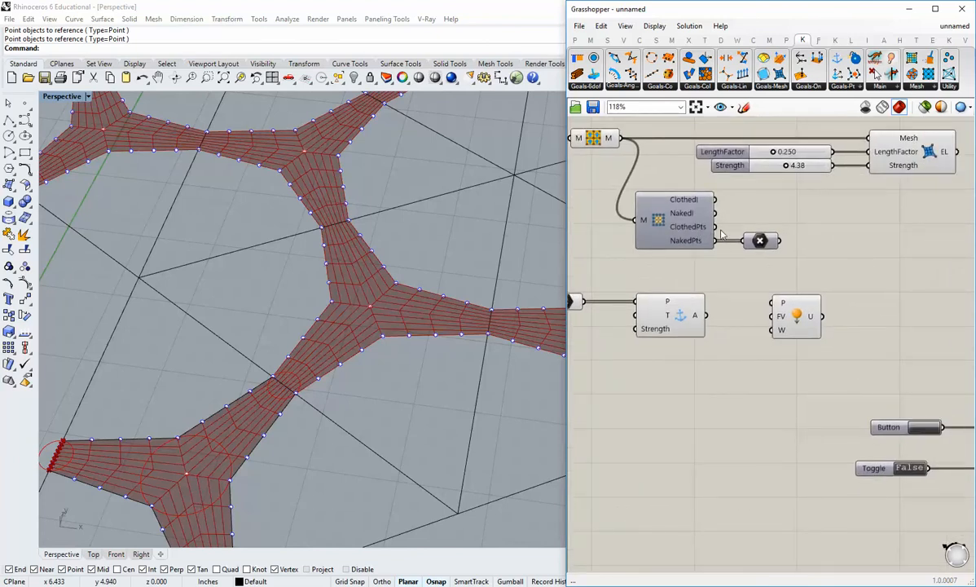
drag(715, 227, 848, 293)
right_drag(728, 377, 791, 344)
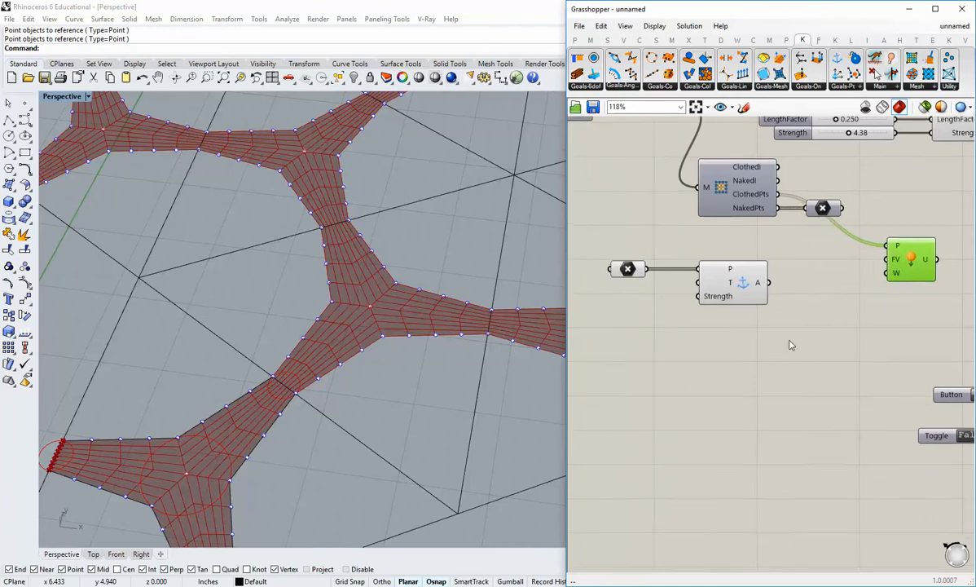
Move the anchor goal and its point parameter down, and place the Load goal just below the naked-vertices component
scroll(791, 344, down, 2)
drag(778, 346, 636, 269)
drag(750, 308, 751, 418)
click(838, 321)
drag(877, 288, 829, 307)
click(760, 338)
Add a Unit Z vector, connect it to the Load goal's FV input and place it beside the goal
right_drag(758, 336, 732, 329)
double_click(715, 315)
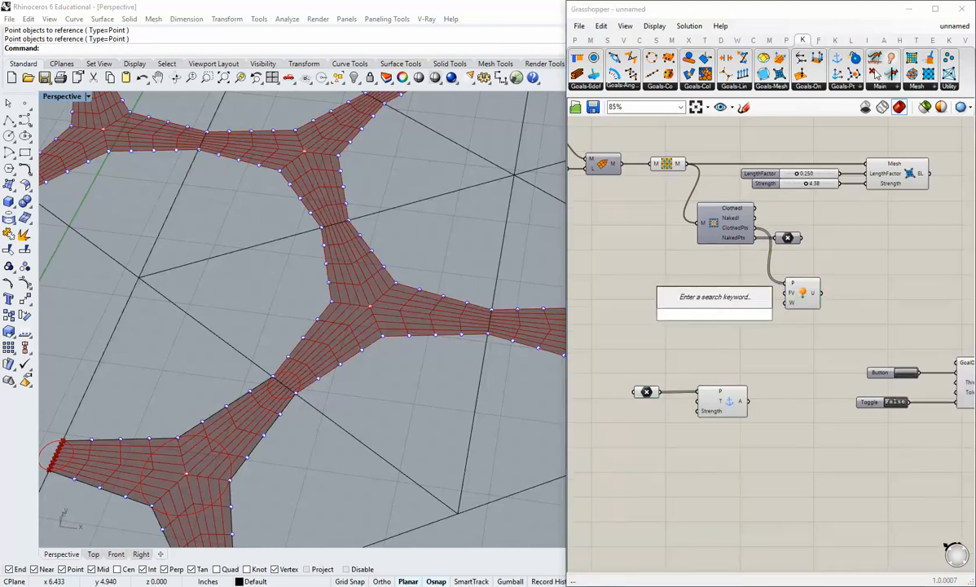
text(unit z)
key(Return)
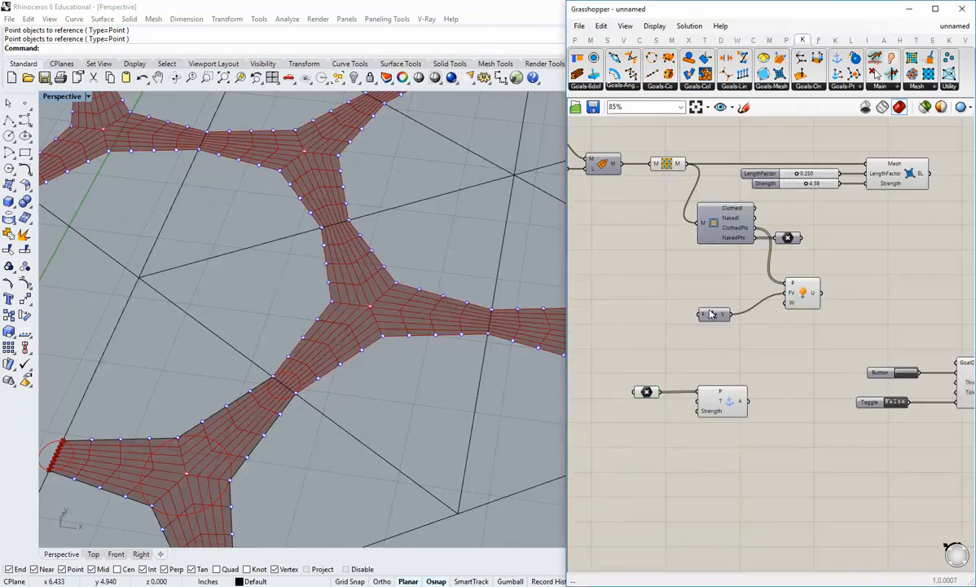
drag(711, 314, 736, 293)
click(787, 312)
right_drag(787, 311, 799, 326)
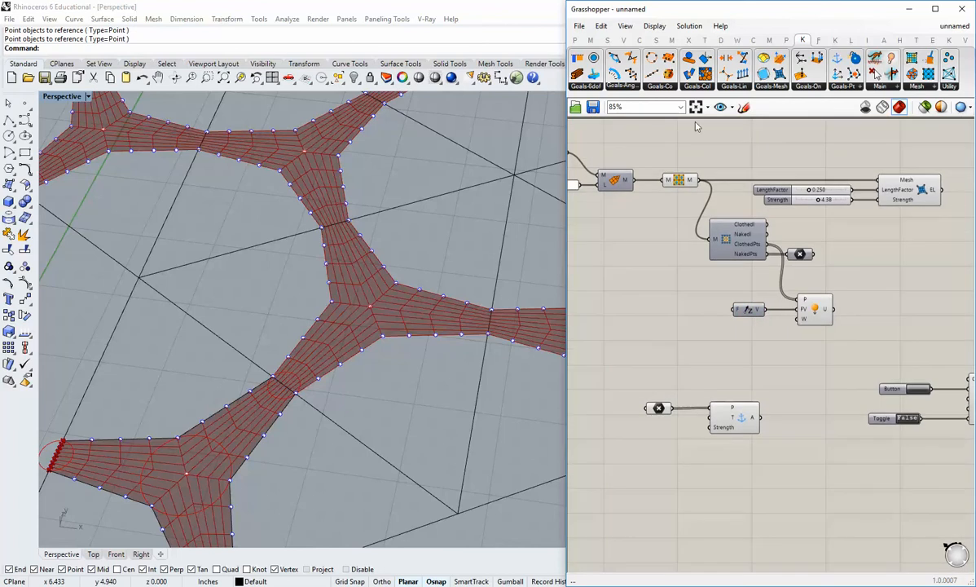
Add a number slider at 0.098 and connect it to the Unit Z vector's factor input
click(575, 40)
click(743, 59)
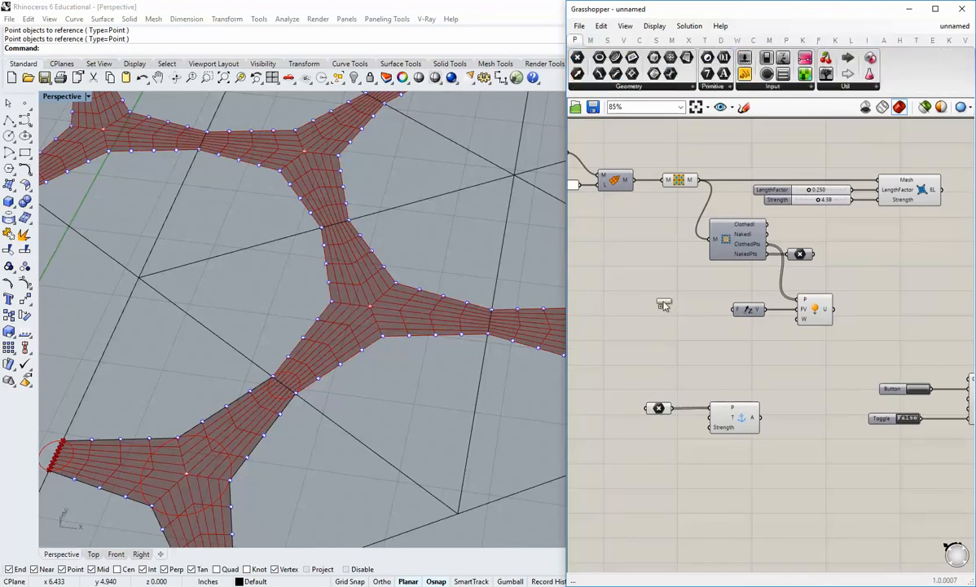
click(663, 303)
scroll(689, 305, up, 5)
drag(712, 296, 642, 313)
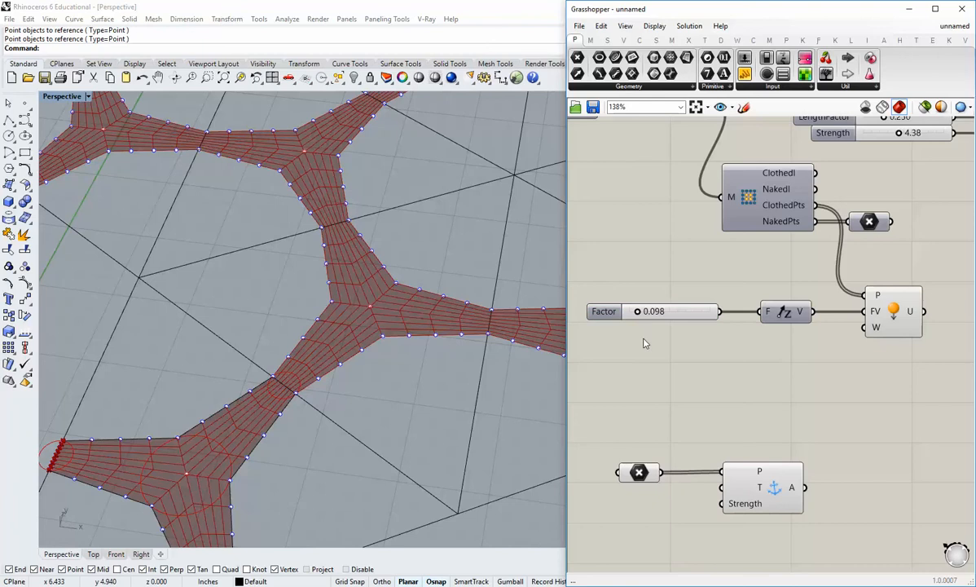
scroll(733, 326, down, 5)
right_drag(731, 319, 784, 319)
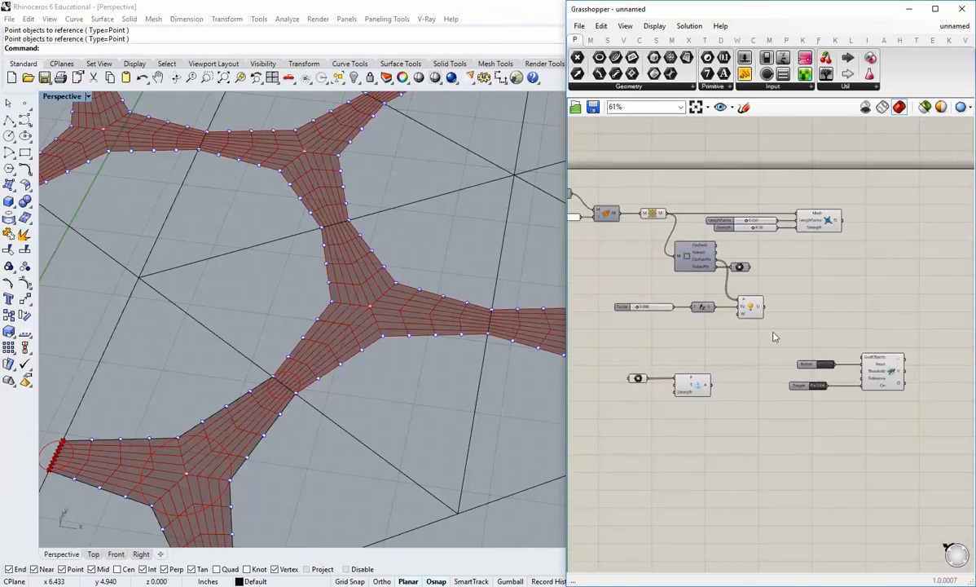
Add a Kangaroo Show component, connect the mesh feeding the edge-length goal to it, and wire its output to the solver's GoalObjects
scroll(758, 330, up, 3)
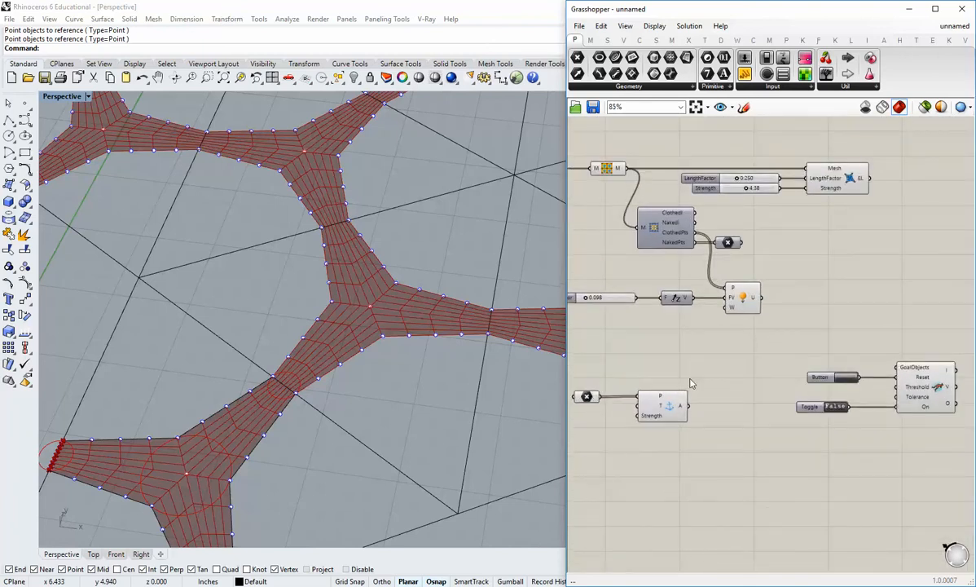
click(800, 40)
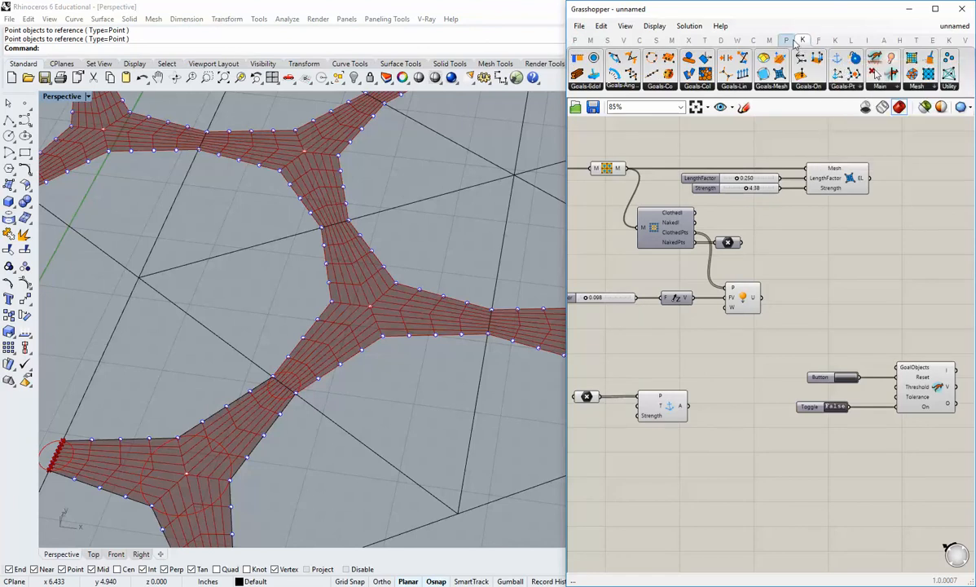
click(879, 86)
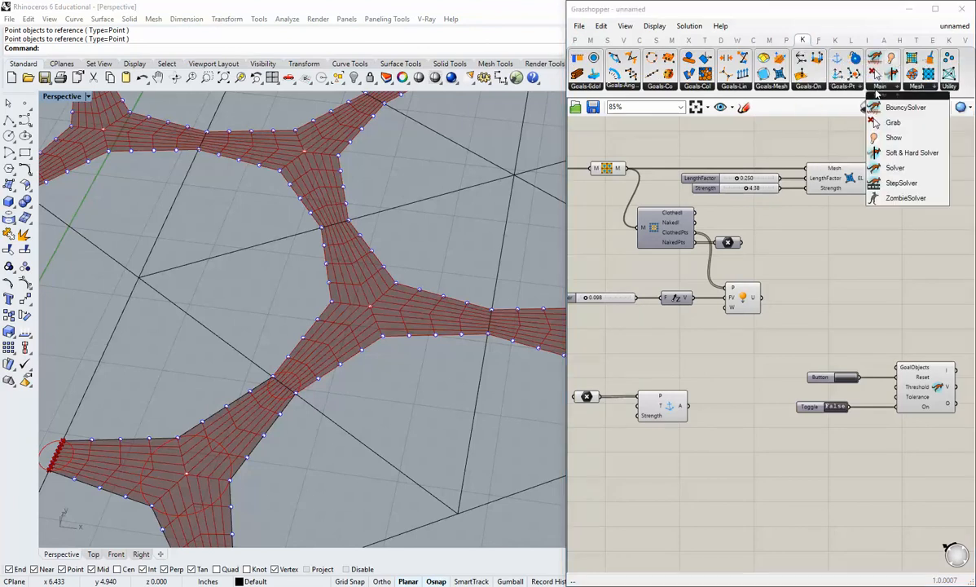
drag(894, 137, 698, 331)
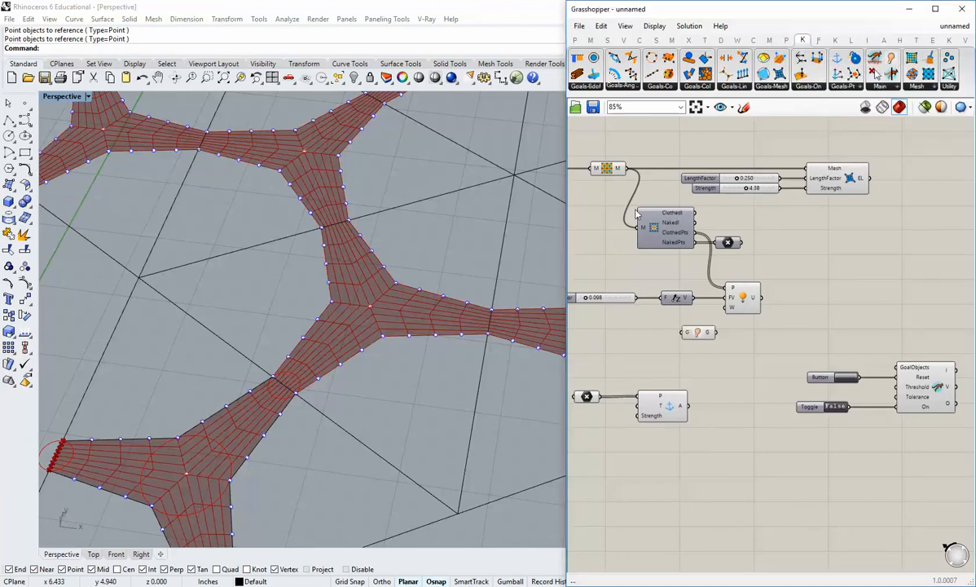
drag(625, 168, 897, 367)
drag(703, 338, 698, 373)
click(609, 224)
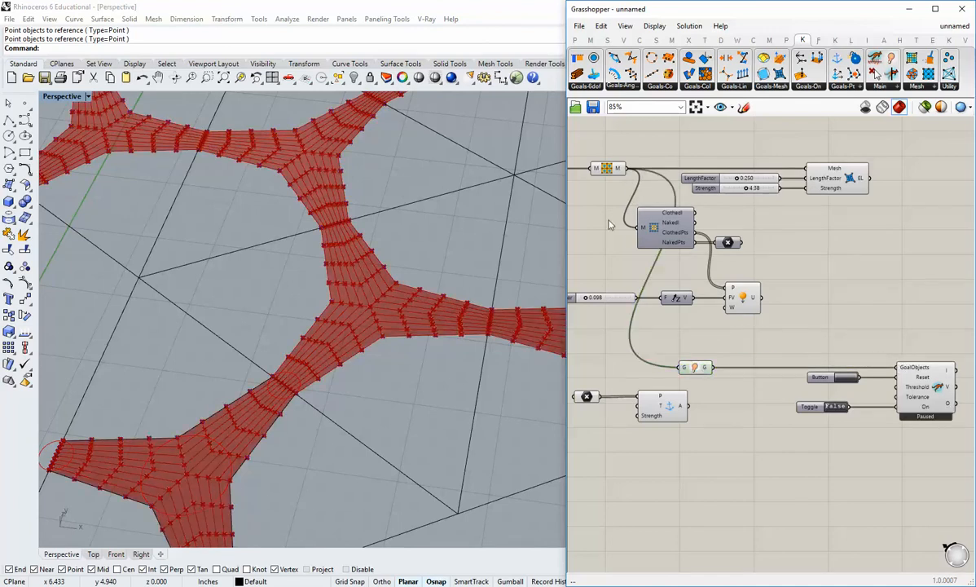
Turn off the preview of the mesh component that feeds the edge-length goal
right_click(607, 168)
click(640, 186)
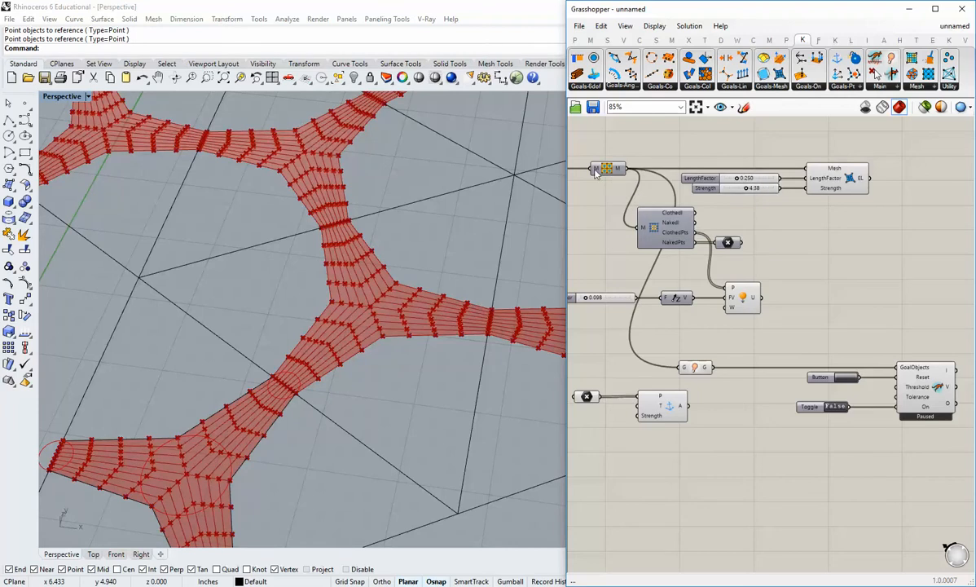
right_drag(730, 422, 762, 429)
drag(760, 429, 656, 377)
click(661, 384)
click(629, 386)
scroll(707, 413, down, 3)
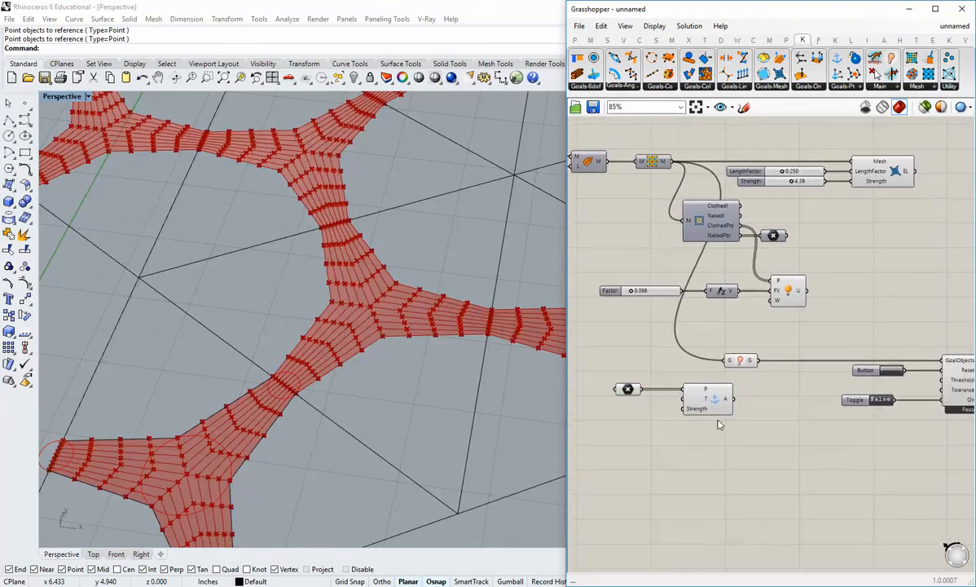
Widen the Grasshopper window and add the anchor, Load and edge-length goal outputs to the solver's GoalObjects input alongside the Show goal
scroll(707, 408, up, 2)
scroll(851, 377, down, 1)
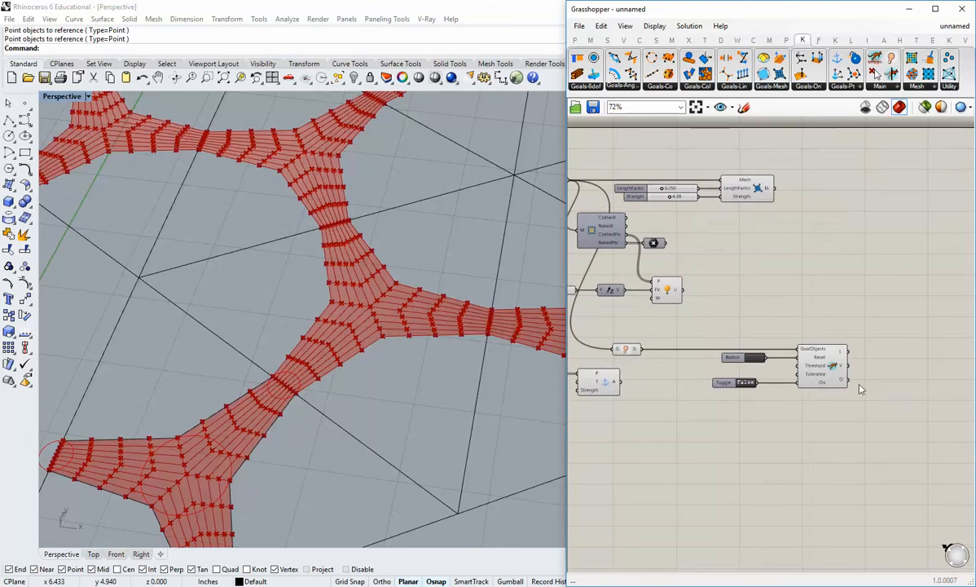
click(832, 370)
click(689, 405)
scroll(689, 398, up, 1)
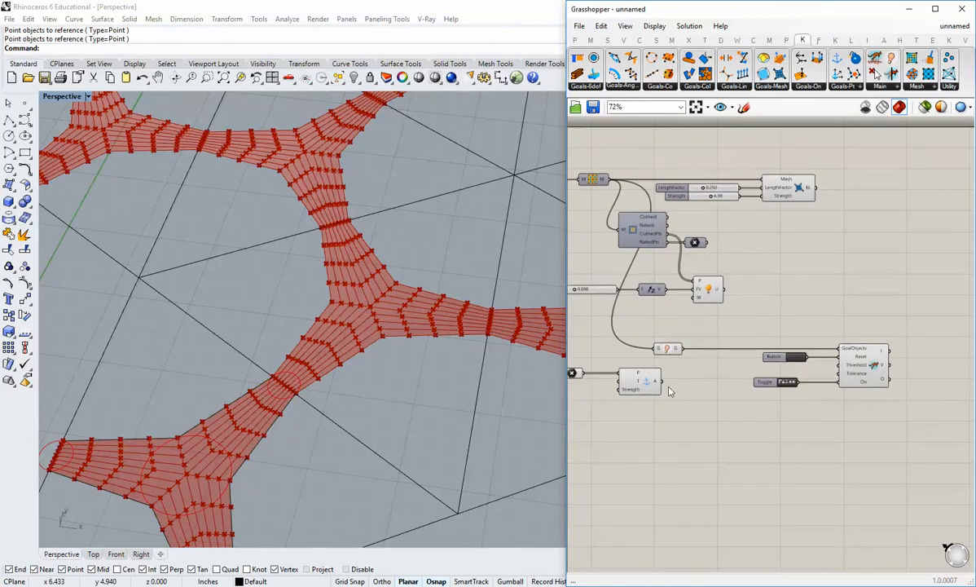
drag(563, 348, 553, 346)
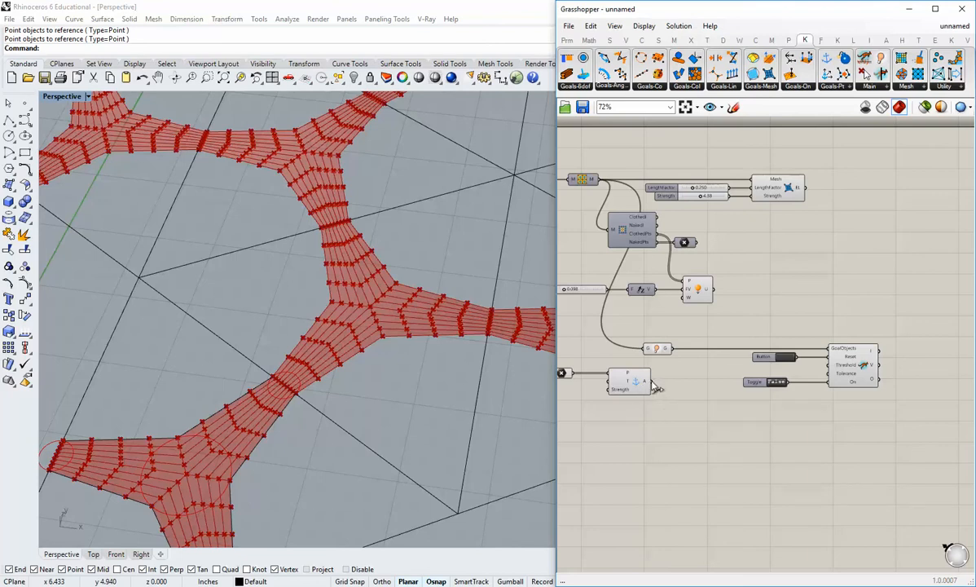
shift+drag(651, 381, 780, 331)
drag(716, 288, 810, 192)
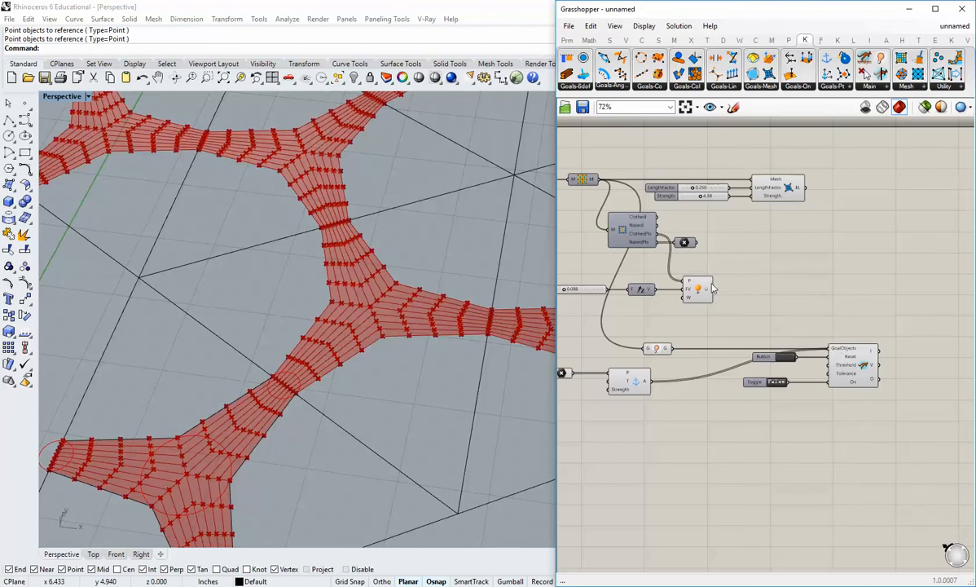
drag(713, 288, 829, 349)
drag(802, 188, 832, 345)
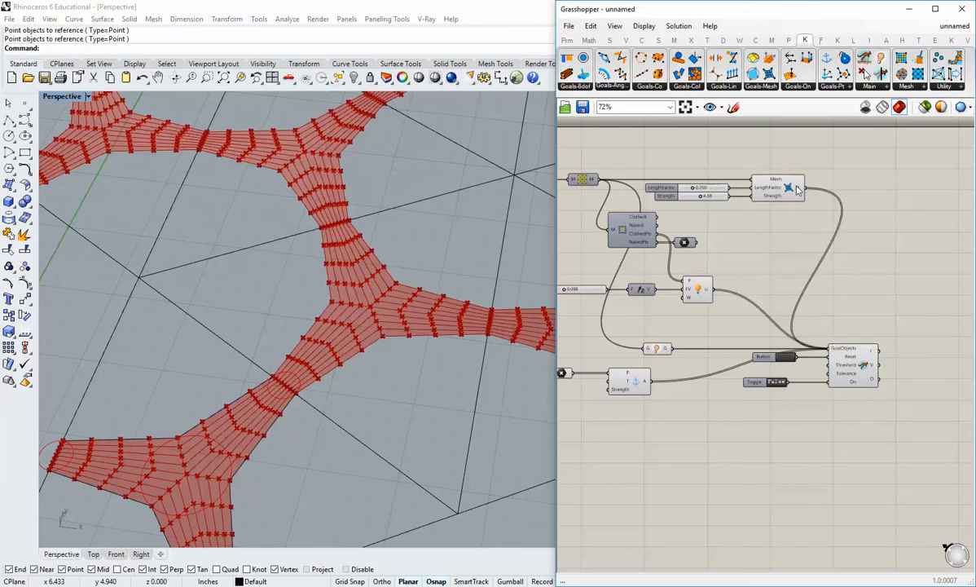
Set the solver's toggle to True to run the simulation and view the structure in perspective
scroll(721, 324, up, 3)
double_click(774, 356)
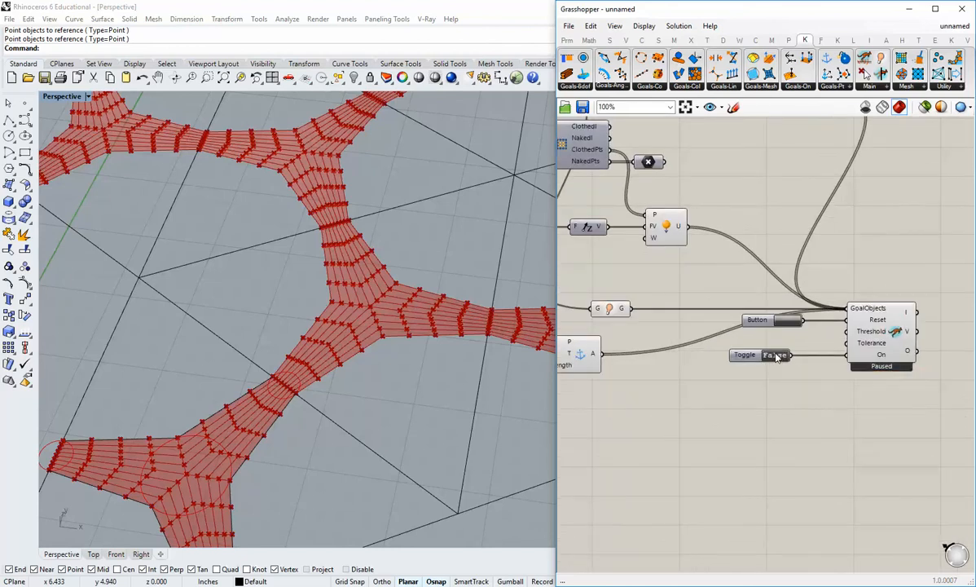
shift+right_drag(390, 247, 383, 314)
scroll(350, 367, down, 7)
right_drag(350, 366, 252, 351)
scroll(346, 377, up, 8)
scroll(310, 332, down, 5)
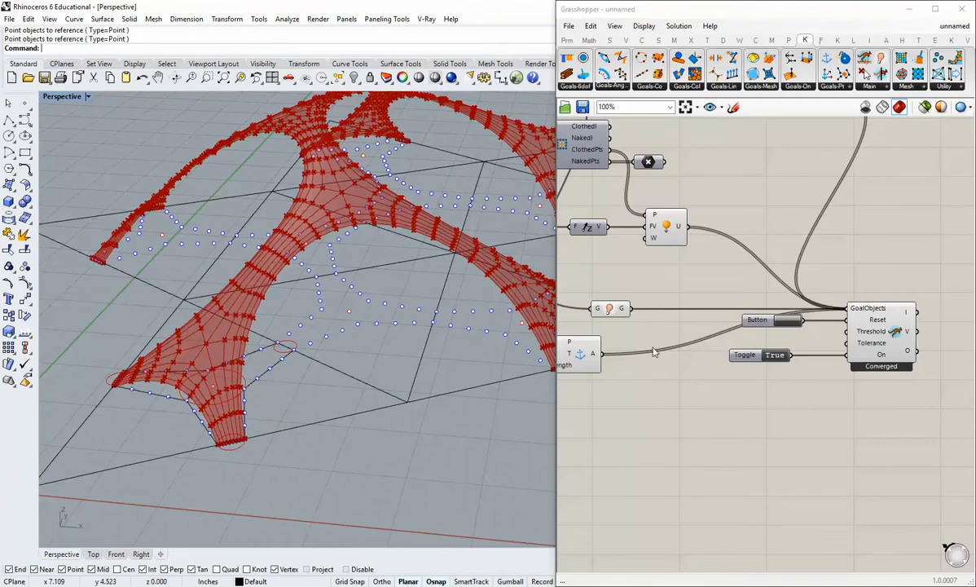
Set the edge-length goal's LengthFactor to 0.000 and its Strength to 2.77
scroll(761, 336, down, 3)
scroll(798, 252, up, 4)
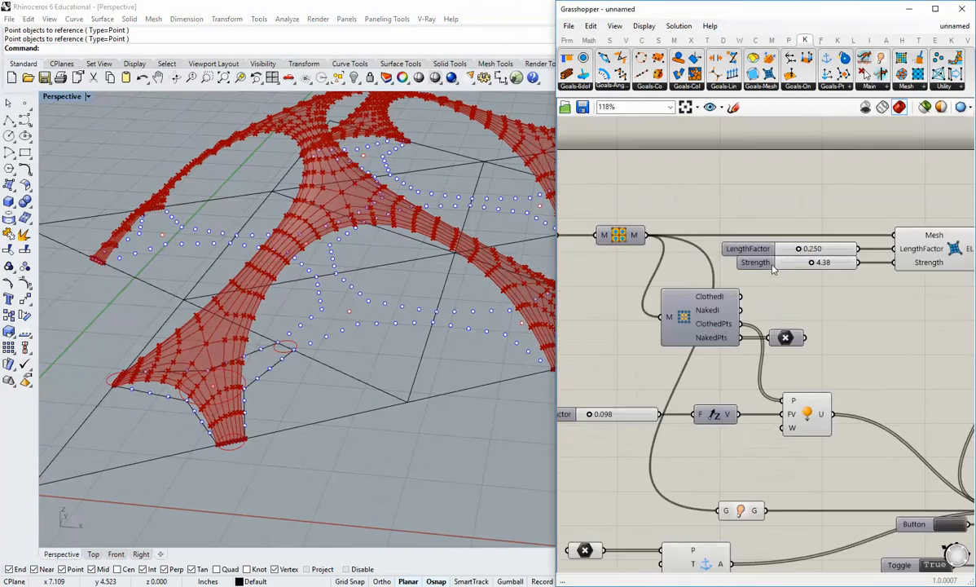
drag(802, 250, 802, 250)
shift+right_drag(392, 287, 381, 352)
mouse_move(805, 251)
mouse_down()
mouse_move(783, 251)
mouse_move(802, 265)
mouse_up()
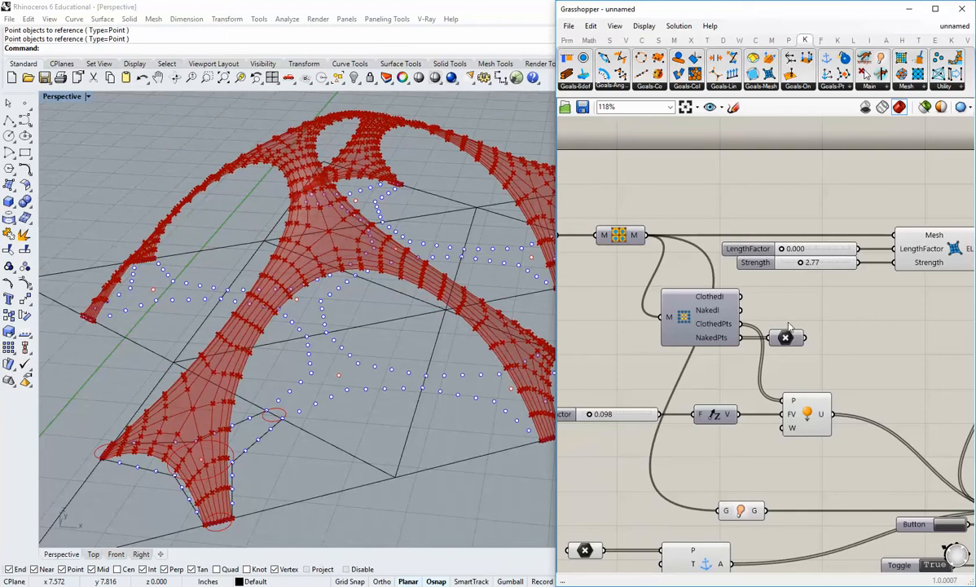
Check the load factor slider and examine the form-found structure from several angles, near and far
scroll(591, 429, up, 2)
right_drag(592, 429, 639, 347)
drag(639, 330, 642, 334)
click(375, 310)
scroll(375, 310, down, 3)
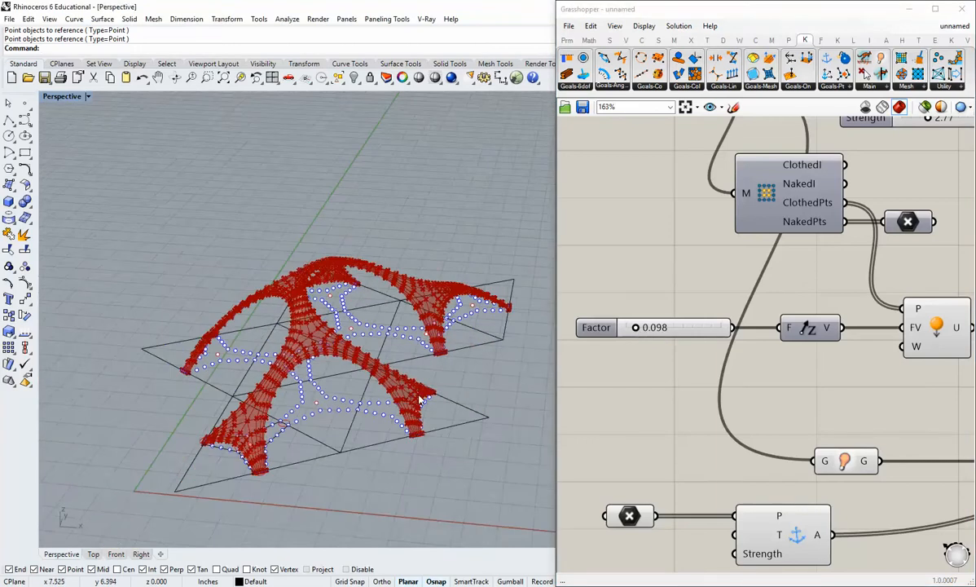
right_drag(375, 311, 368, 432)
scroll(364, 386, up, 5)
right_drag(363, 386, 378, 310)
scroll(420, 313, down, 3)
Inspect the data tree structure of the solver's O output
right_drag(790, 437, 575, 324)
scroll(632, 345, down, 2)
scroll(692, 329, up, 3)
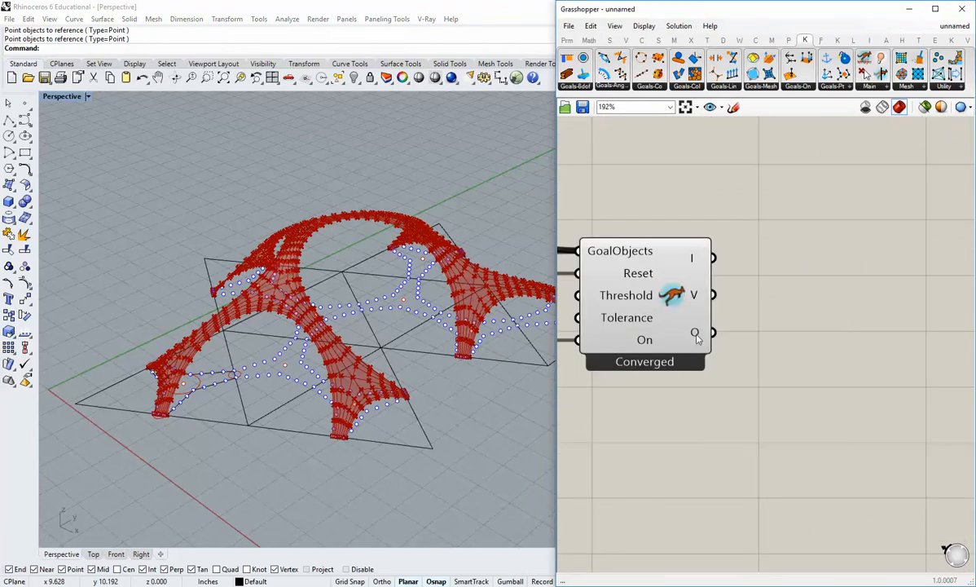
mouse_move(697, 339)
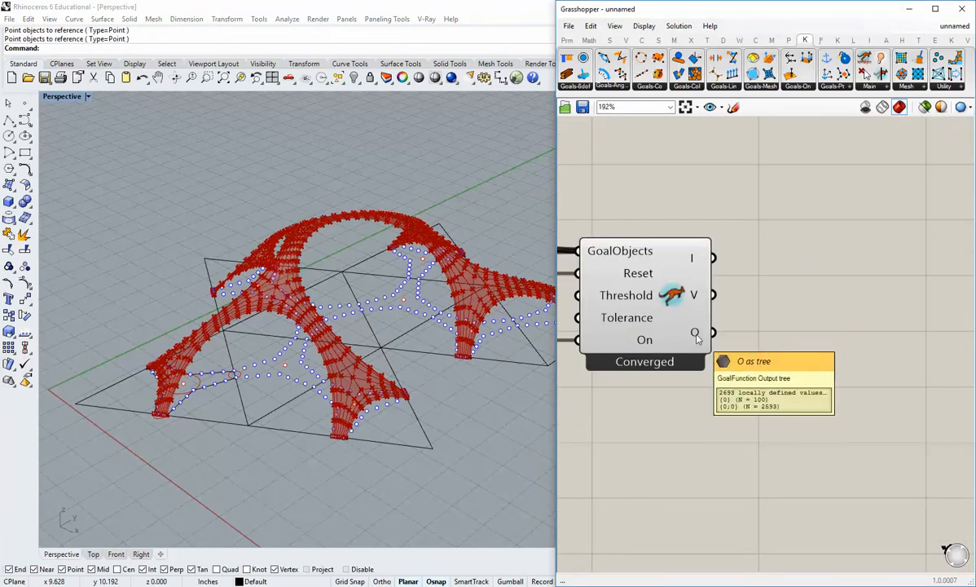
scroll(696, 338, down, 2)
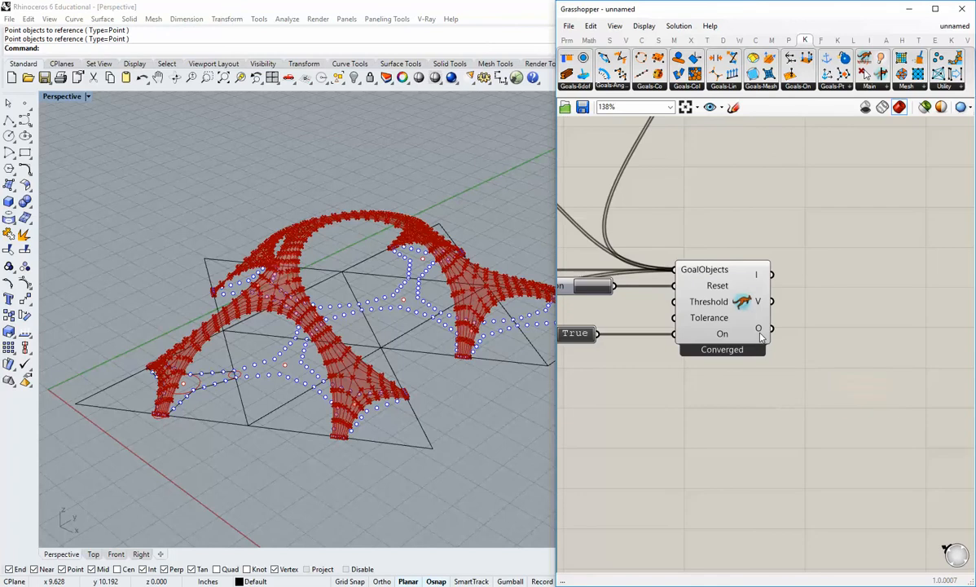
mouse_move(760, 334)
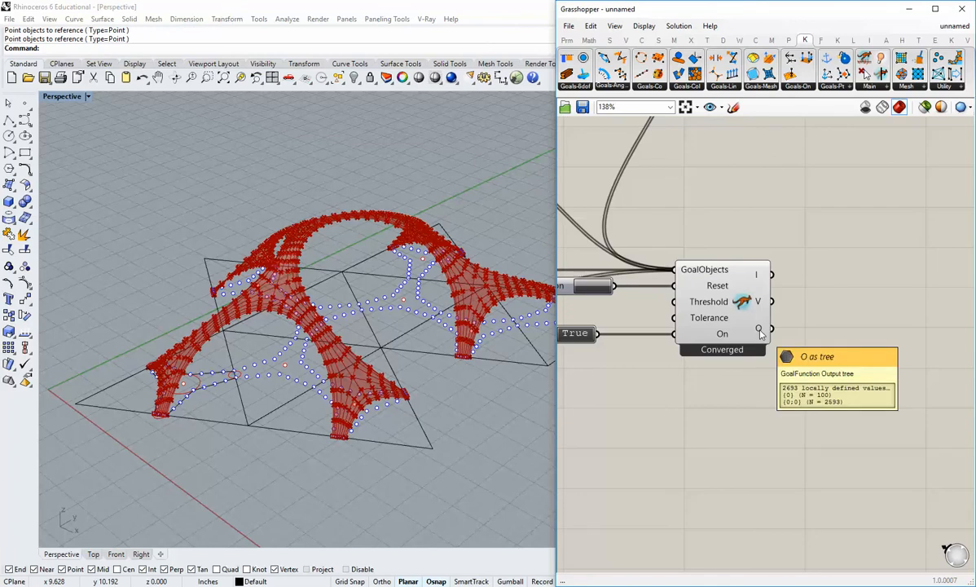
right_drag(760, 334, 704, 327)
scroll(738, 324, down, 1)
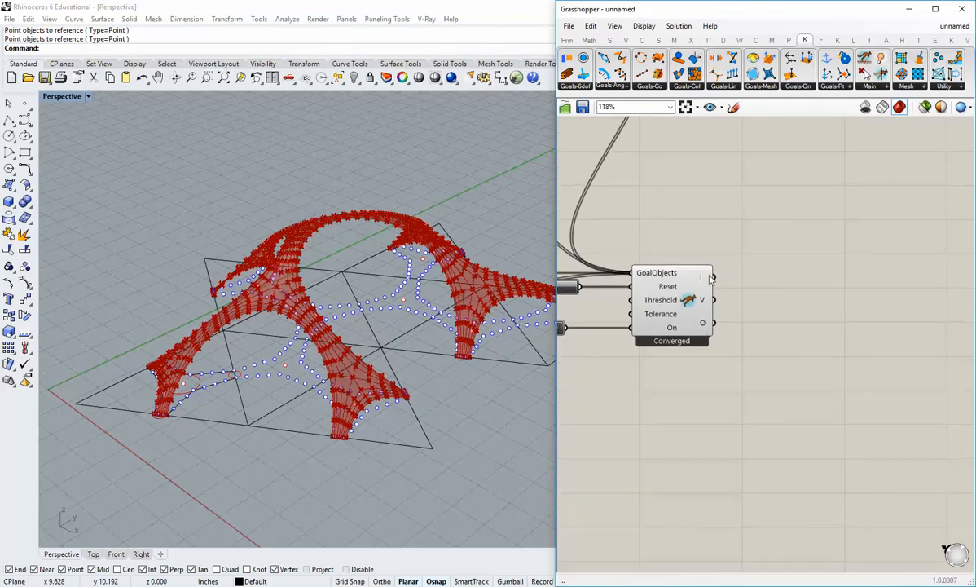
mouse_move(711, 278)
Flatten the solver's O output and turn off the solver's preview
click(676, 321)
click(745, 343)
mouse_move(704, 325)
right_click(703, 326)
click(721, 371)
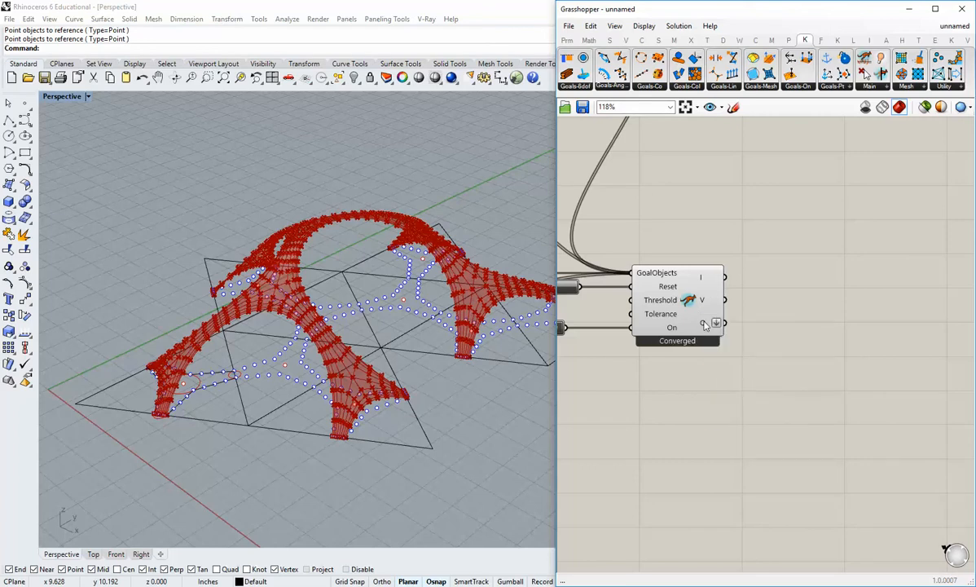
right_click(706, 324)
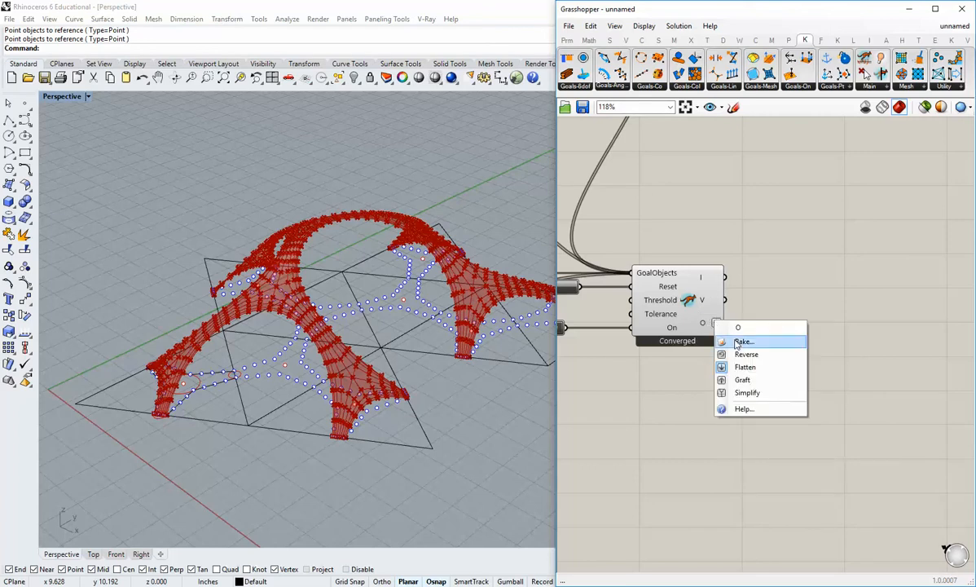
click(866, 284)
mouse_move(709, 327)
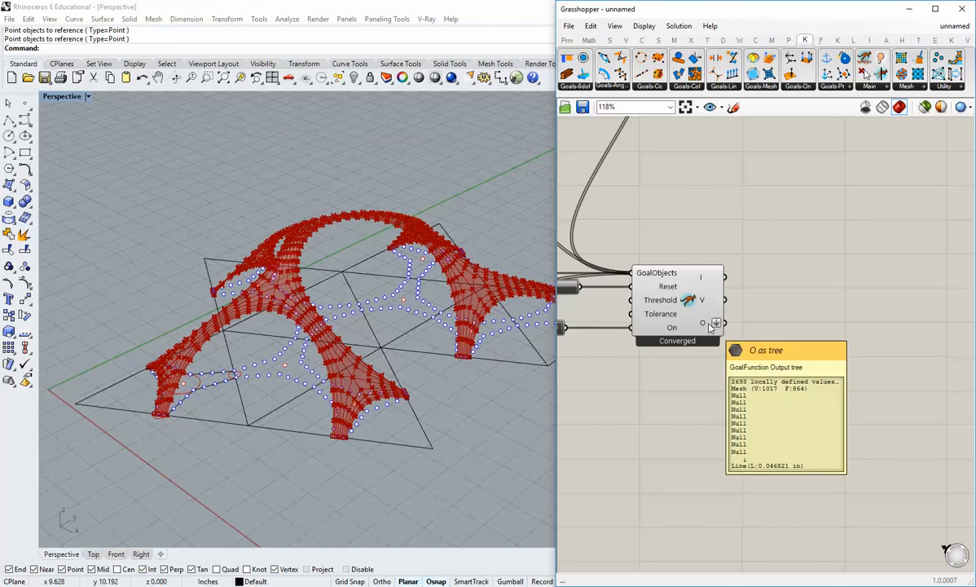
right_click(687, 299)
click(720, 318)
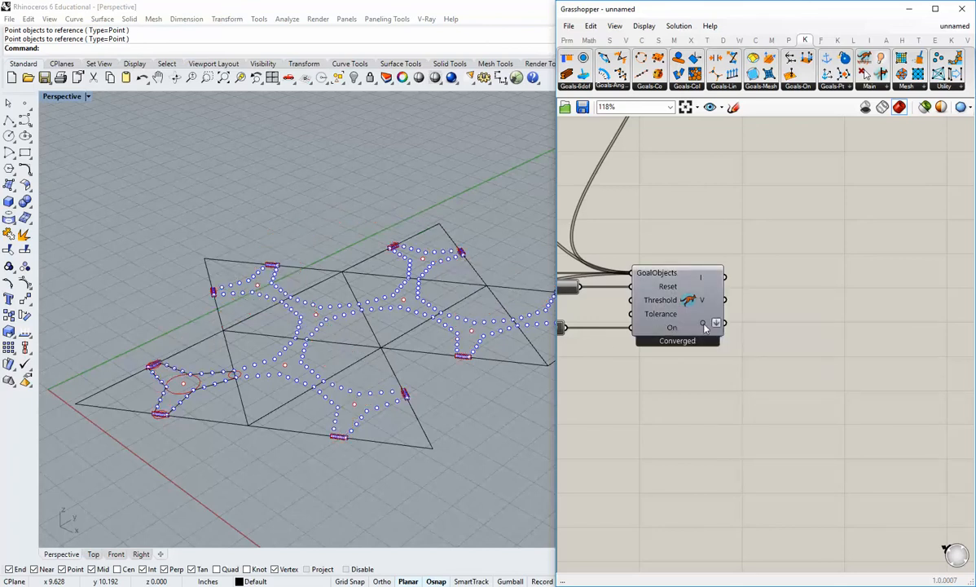
Add a Clean Tree component beside the solver and connect the solver's O output to its T input
mouse_move(705, 327)
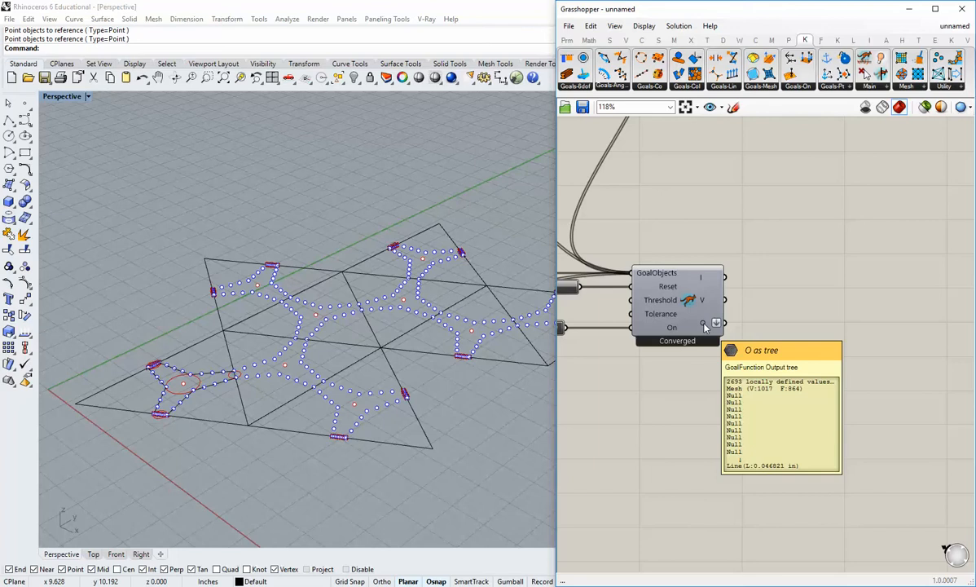
click(609, 40)
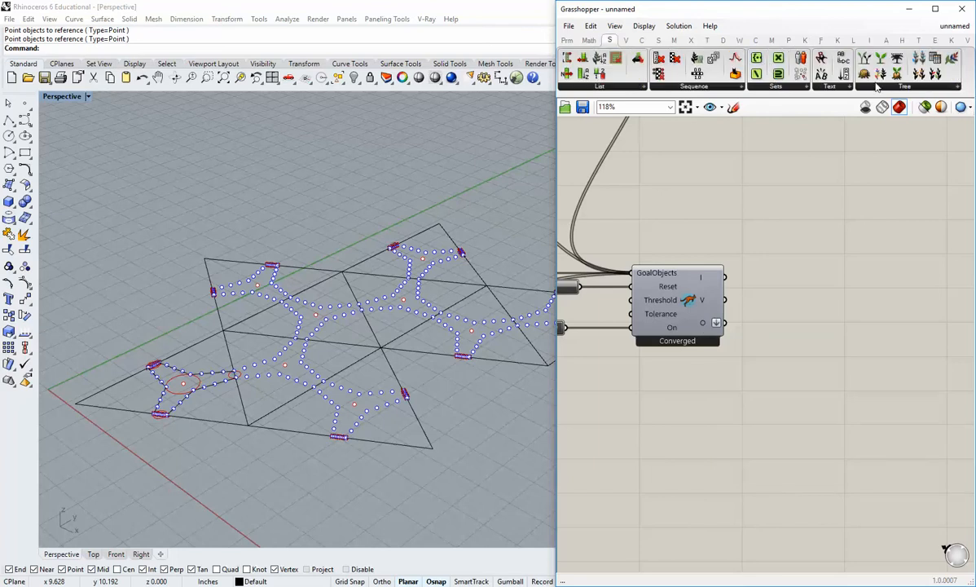
click(890, 86)
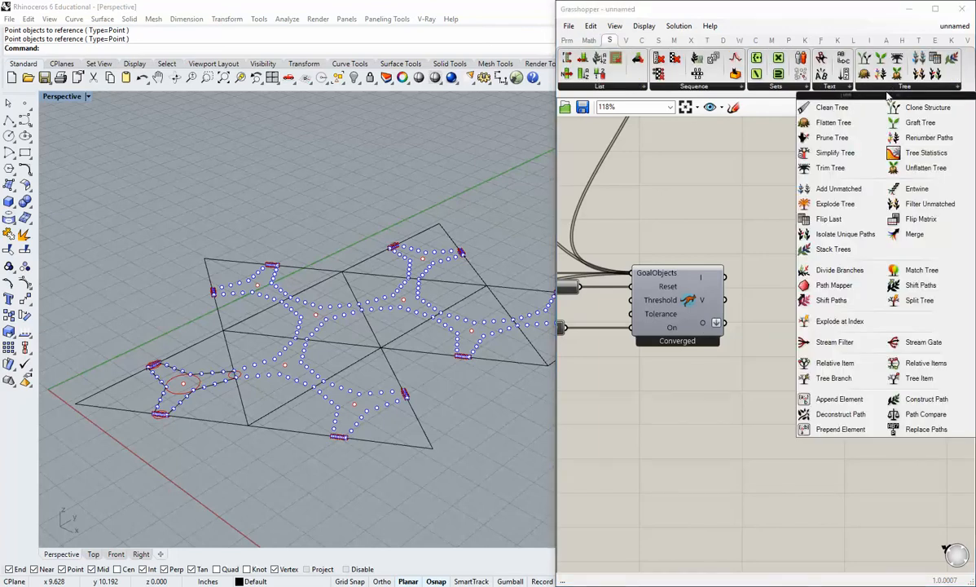
drag(831, 107, 796, 308)
drag(736, 327, 783, 308)
click(783, 369)
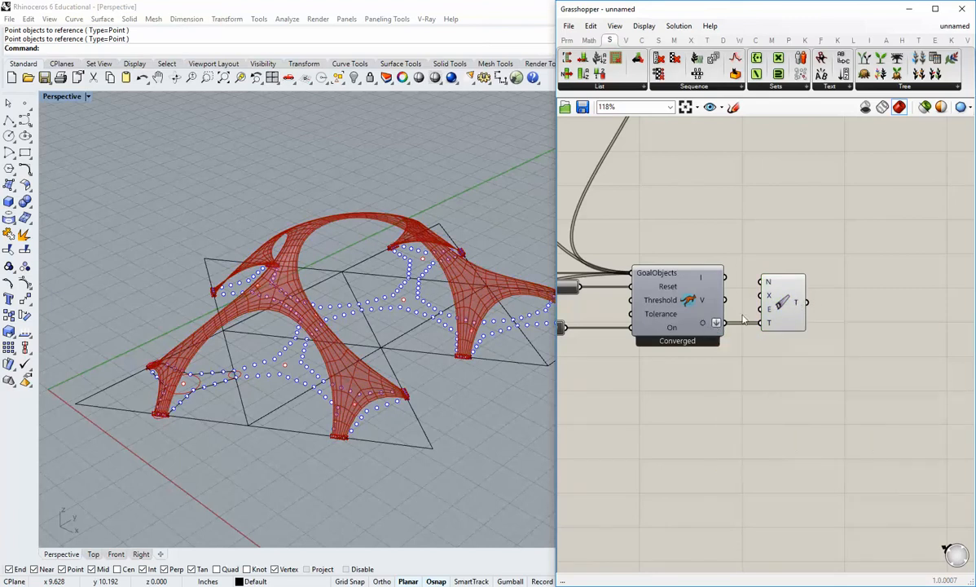
click(786, 305)
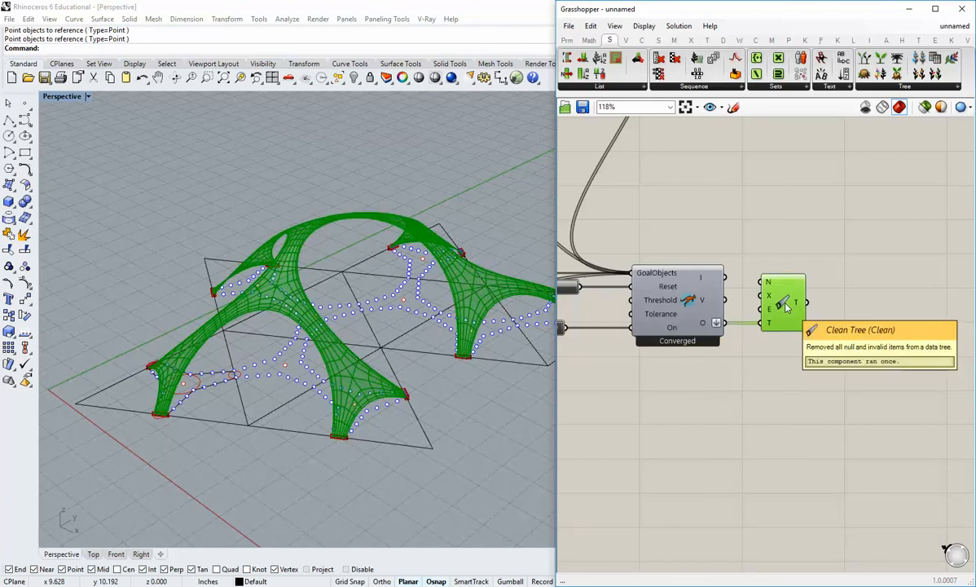
click(789, 344)
right_drag(788, 344, 735, 344)
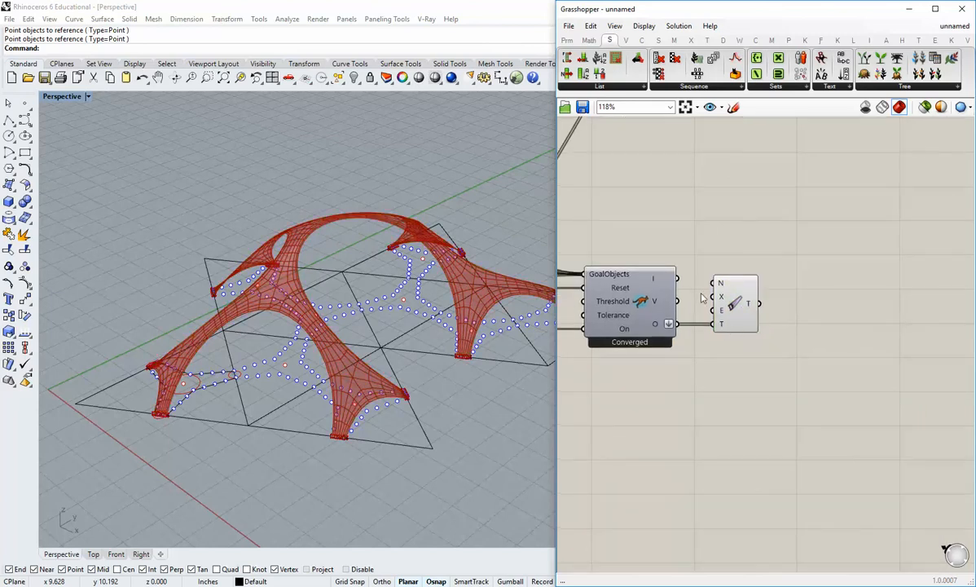
Examine the cleaned mesh result from above and from low side views, including its junctions and supports
right_drag(421, 283, 423, 322)
scroll(294, 324, up, 7)
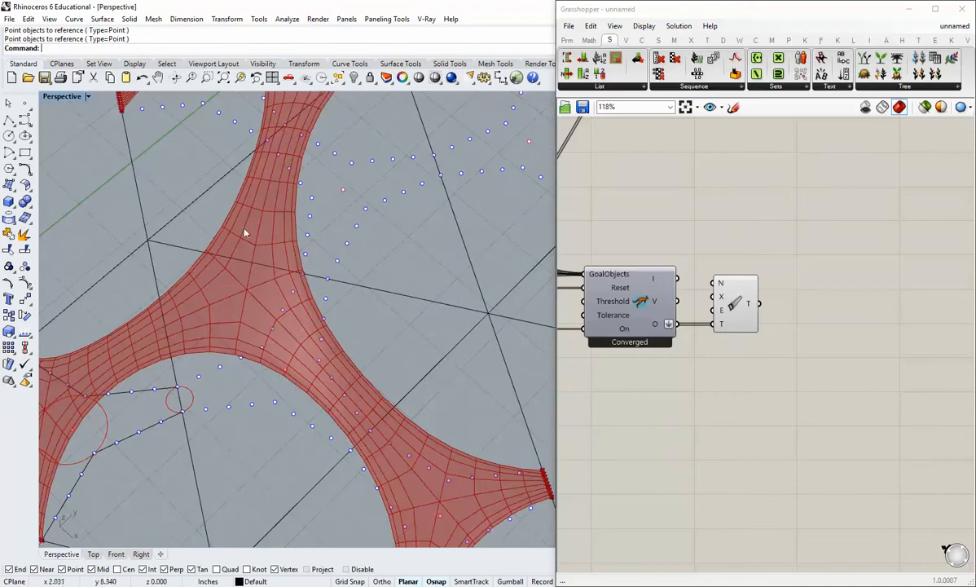
scroll(291, 320, down, 6)
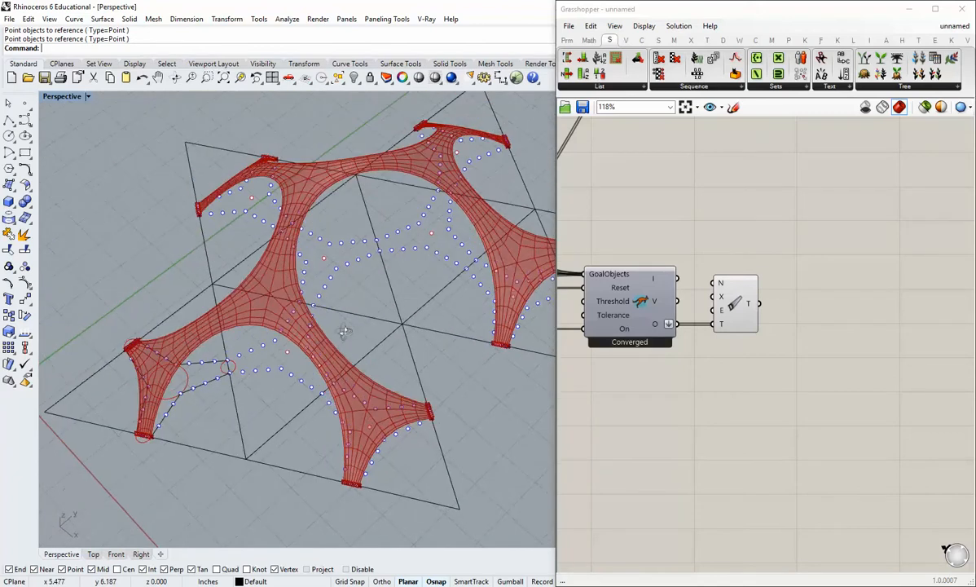
right_drag(291, 320, 306, 365)
scroll(342, 412, up, 7)
right_drag(343, 412, 321, 336)
scroll(308, 385, down, 6)
scroll(343, 231, up, 3)
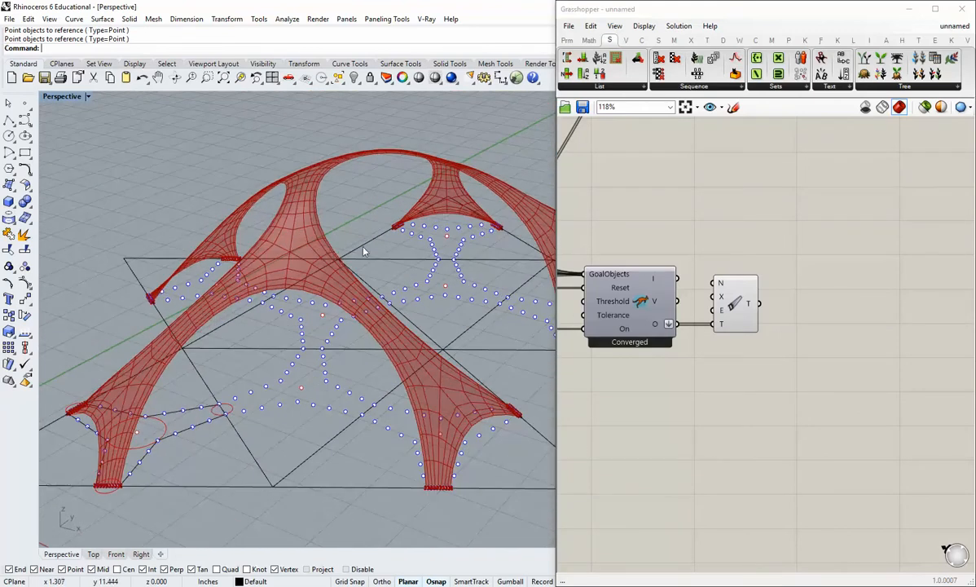
Align the Button with the Toggle at the solver's Reset and On inputs
scroll(318, 274, up, 3)
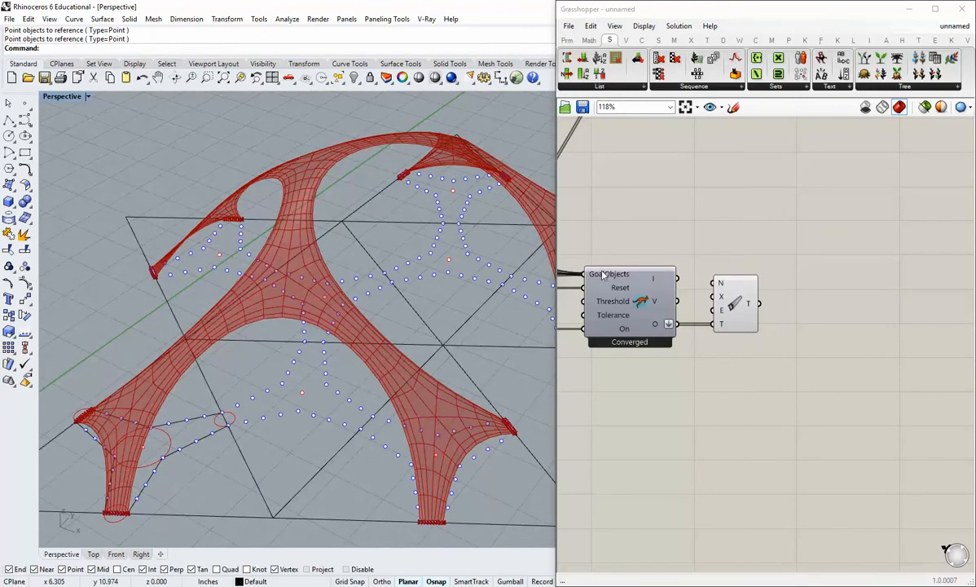
right_drag(601, 289, 748, 308)
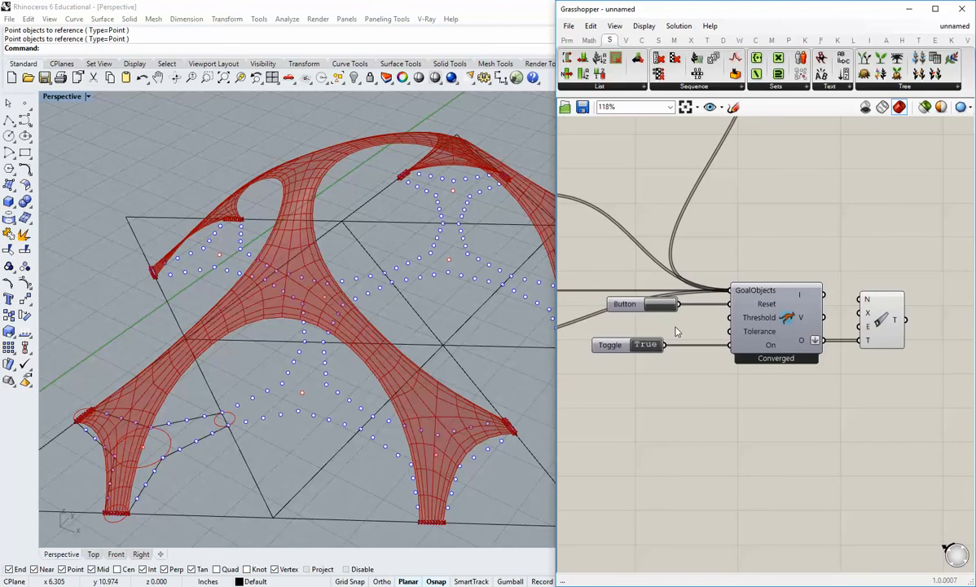
drag(615, 352, 575, 275)
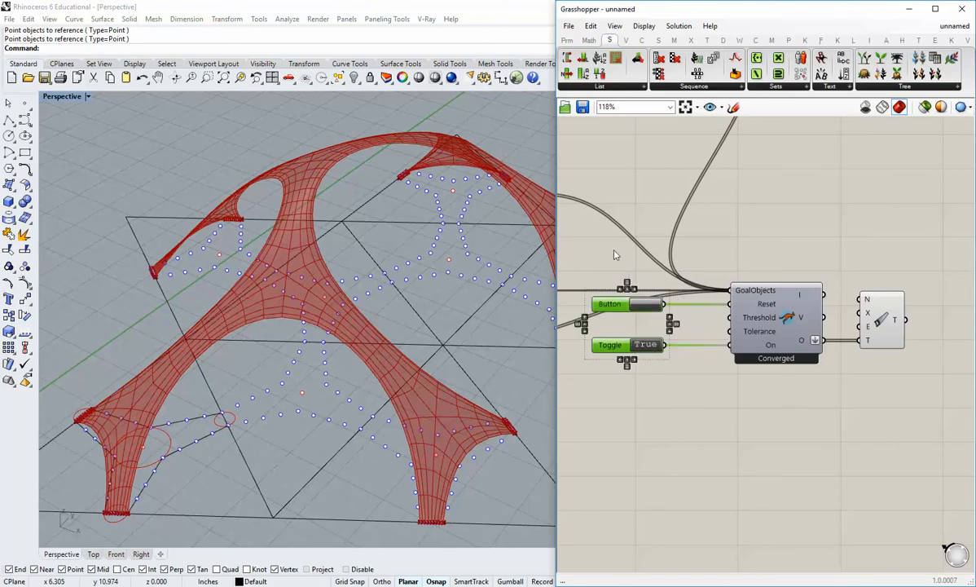
Examine the form-found shell against the flat triangle grid from above and from oblique perspective views
scroll(678, 283, down, 4)
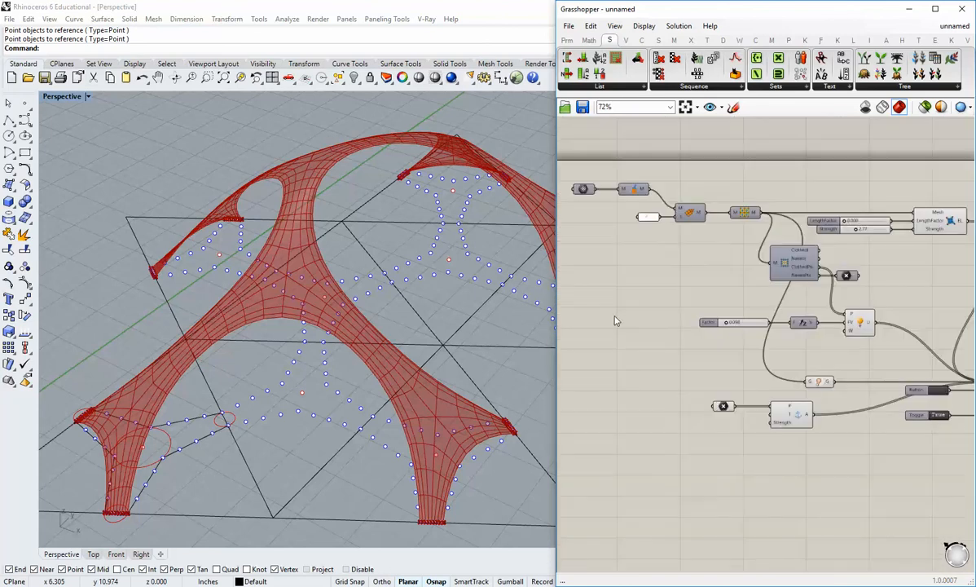
right_drag(314, 289, 383, 356)
scroll(320, 301, down, 5)
scroll(300, 339, up, 4)
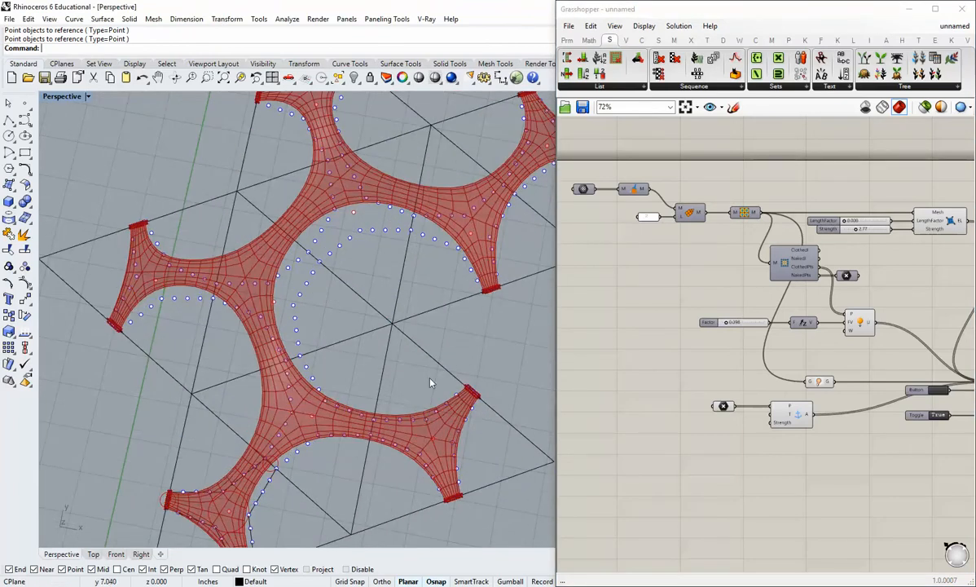
right_drag(247, 268, 325, 248)
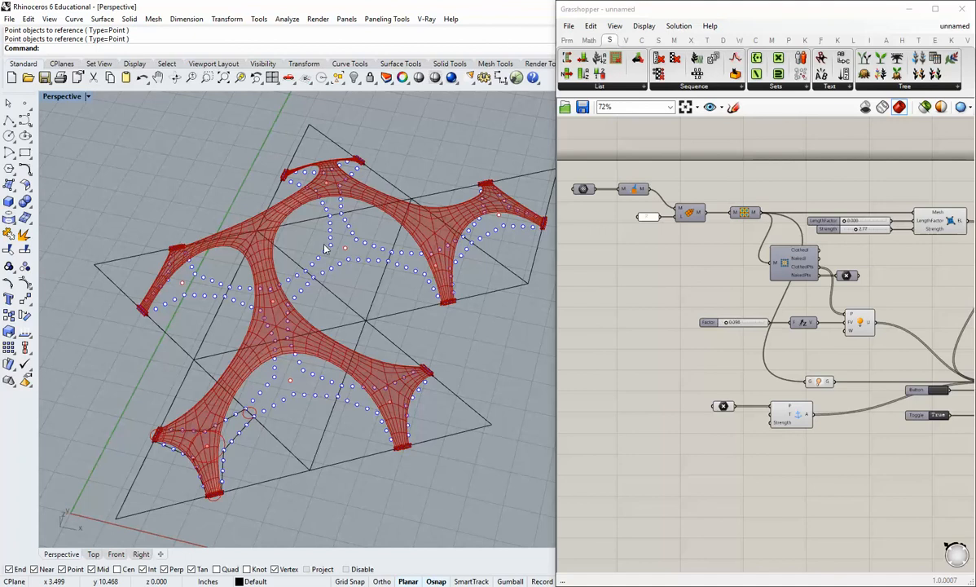
scroll(358, 323, down, 4)
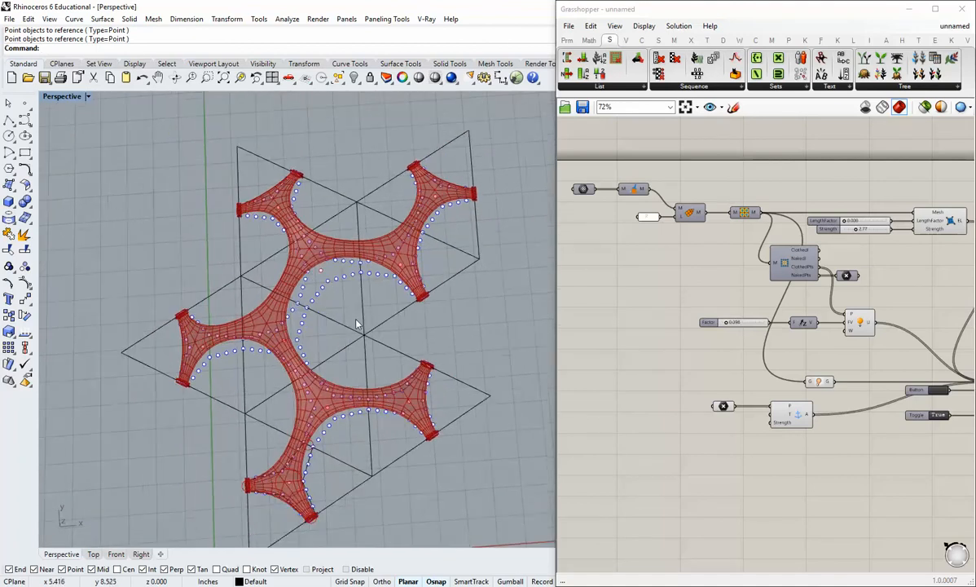
mouse_move(355, 326)
right_down()
mouse_move(346, 281)
mouse_move(349, 330)
right_up()
scroll(347, 282, up, 8)
scroll(346, 301, down, 3)
scroll(348, 327, up, 3)
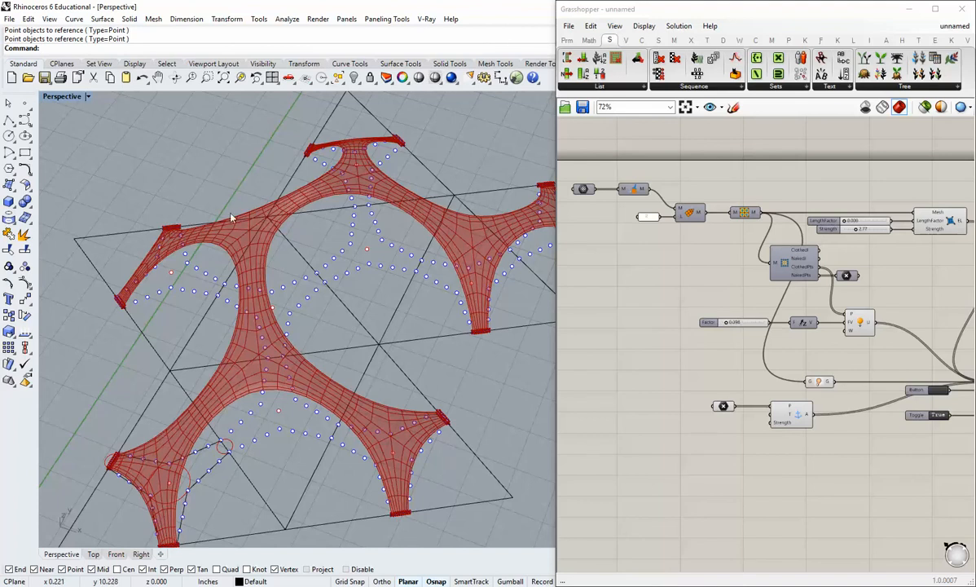
scroll(314, 246, down, 5)
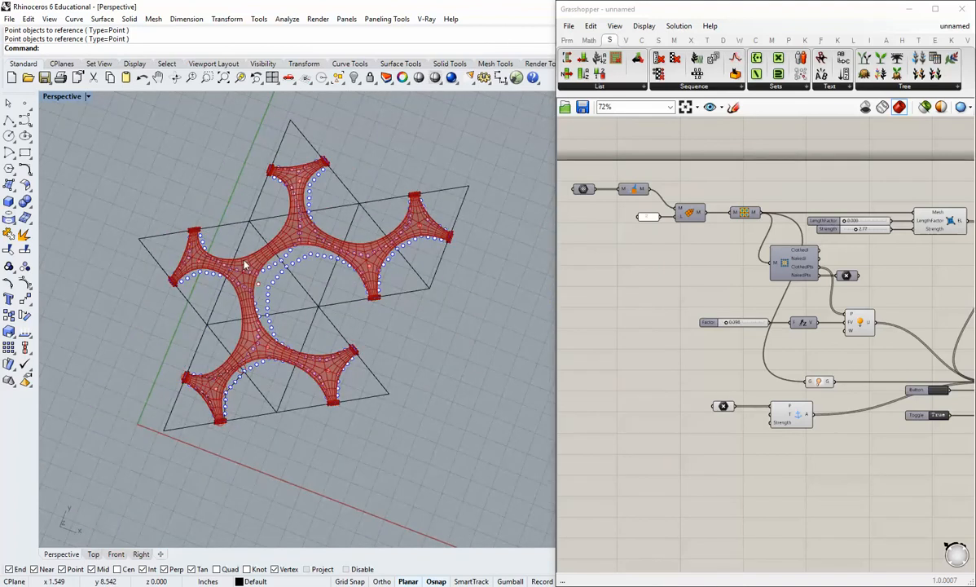
scroll(322, 348, up, 5)
right_drag(325, 359, 325, 309)
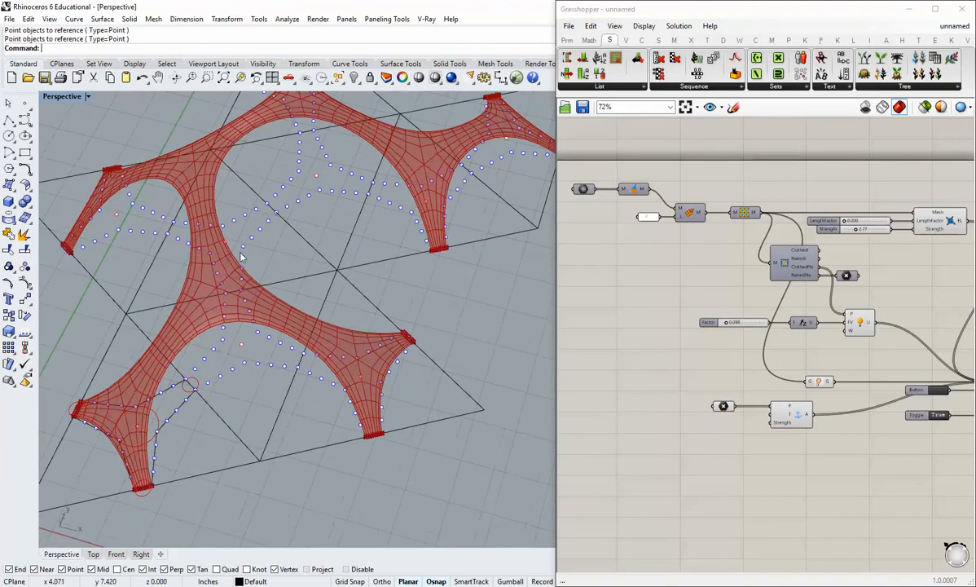
Switch to the maximized Top view and frame the lower part of the shell and its triangle grid
double_click(57, 96)
double_click(50, 96)
scroll(305, 311, up, 3)
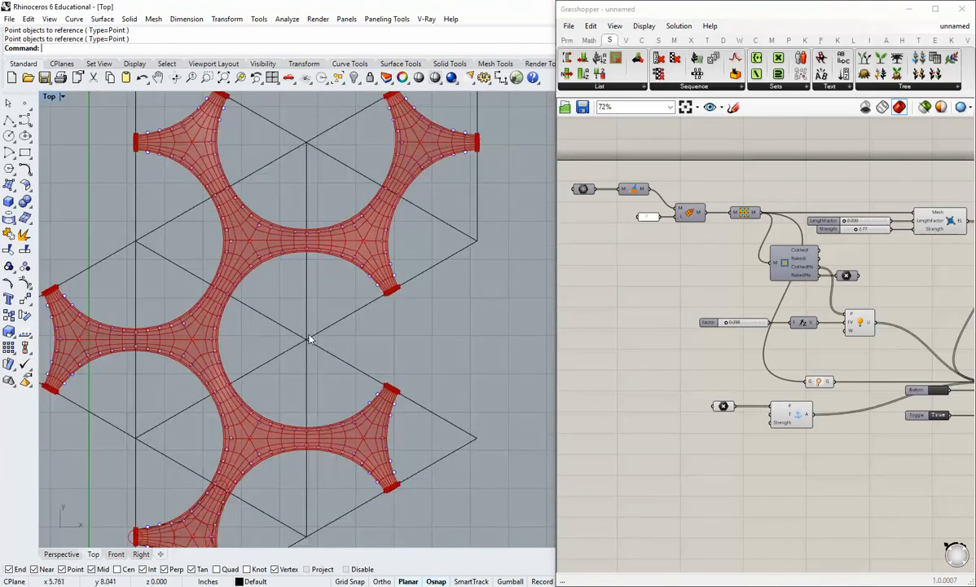
right_drag(308, 334, 368, 324)
scroll(367, 325, down, 2)
right_drag(333, 432, 318, 404)
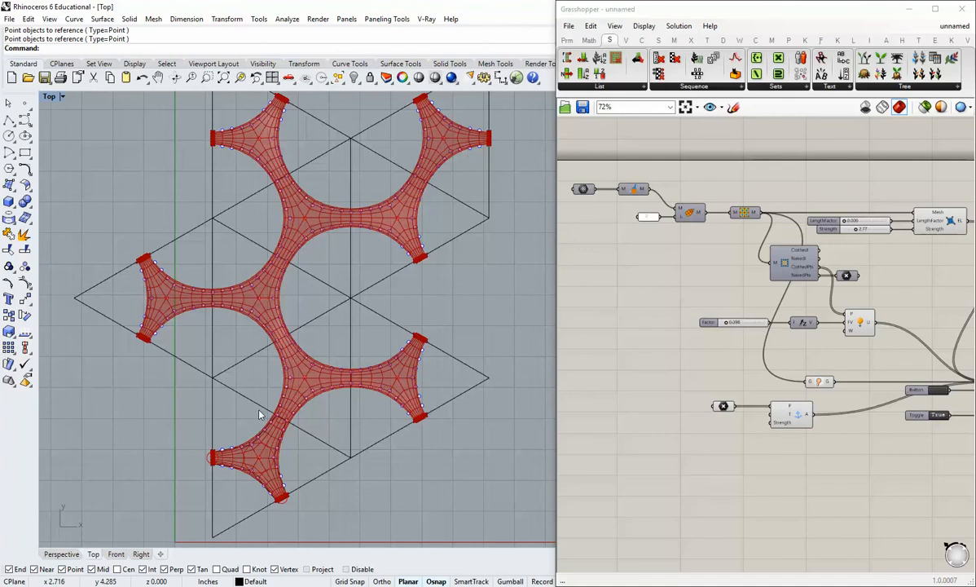
right_drag(232, 476, 259, 416)
scroll(249, 462, up, 2)
Show the control points of the lowest grid triangle, select its bottom corner point and enable the Gumball
click(237, 465)
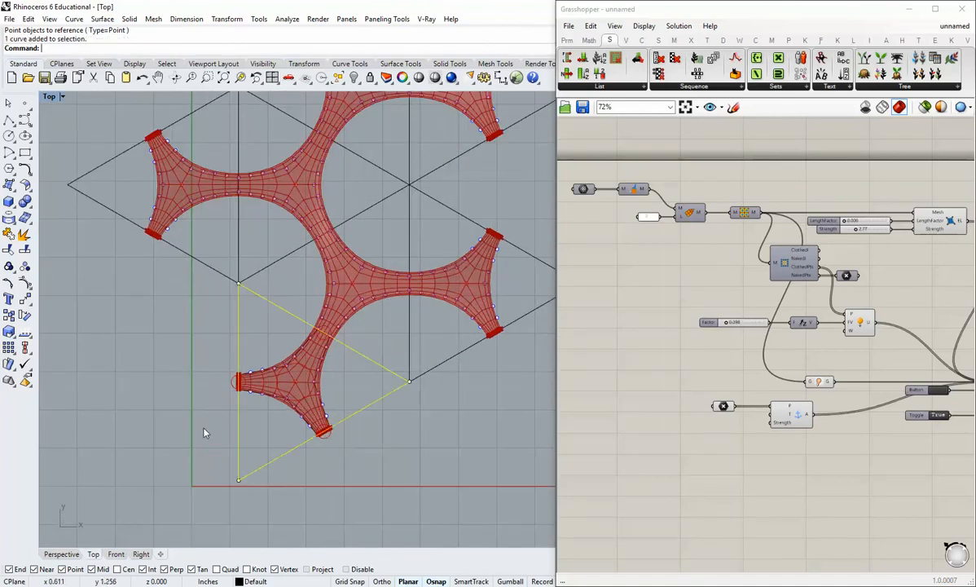
click(25, 266)
drag(222, 463, 269, 495)
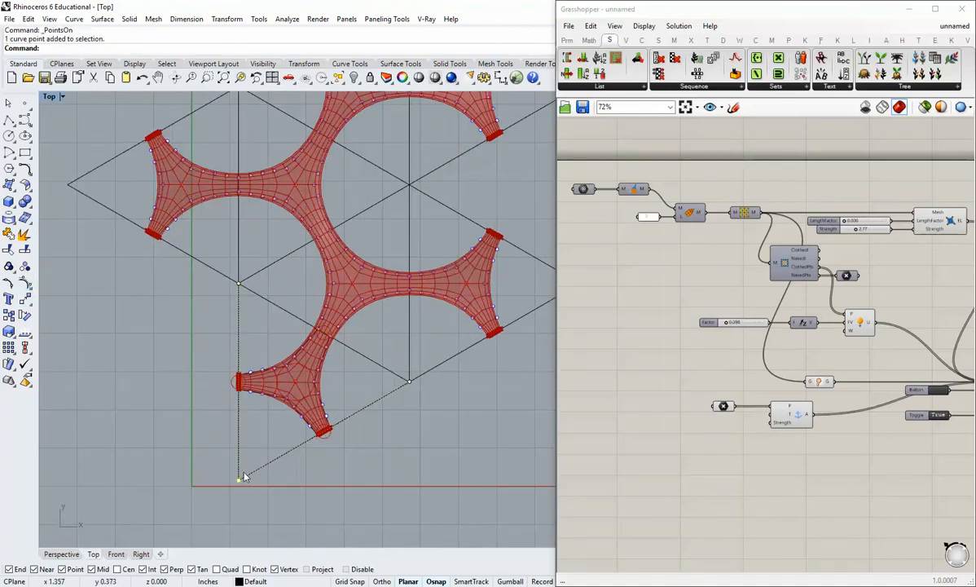
click(510, 581)
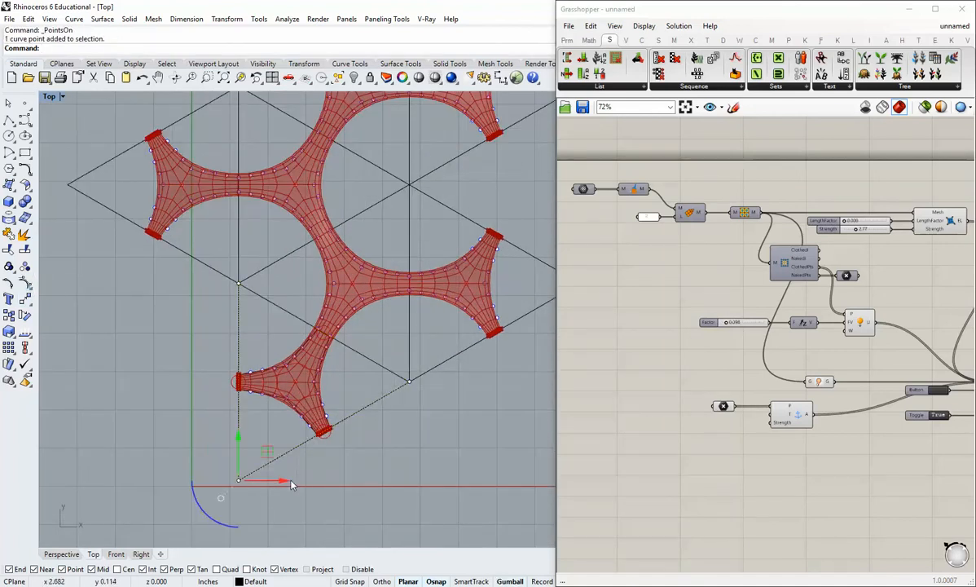
Move the lowest triangle's bottom corner point upward and to the right, towards the shell's leg
drag(241, 446, 246, 397)
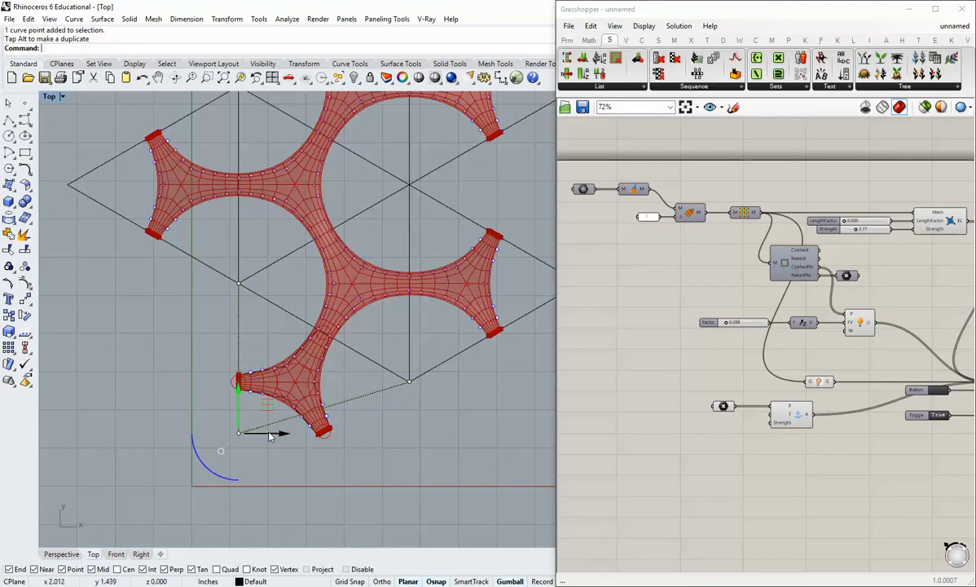
drag(284, 437, 312, 436)
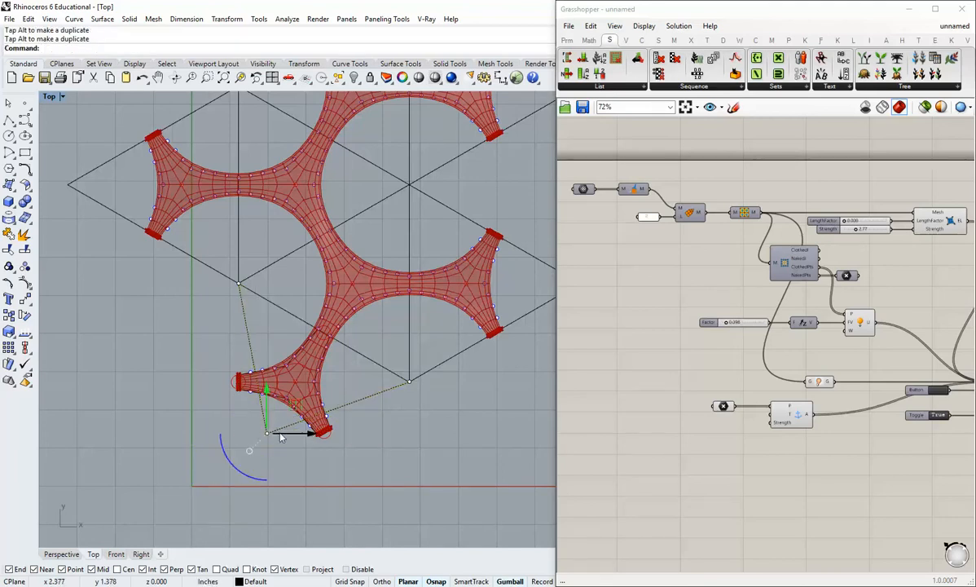
drag(266, 395, 266, 385)
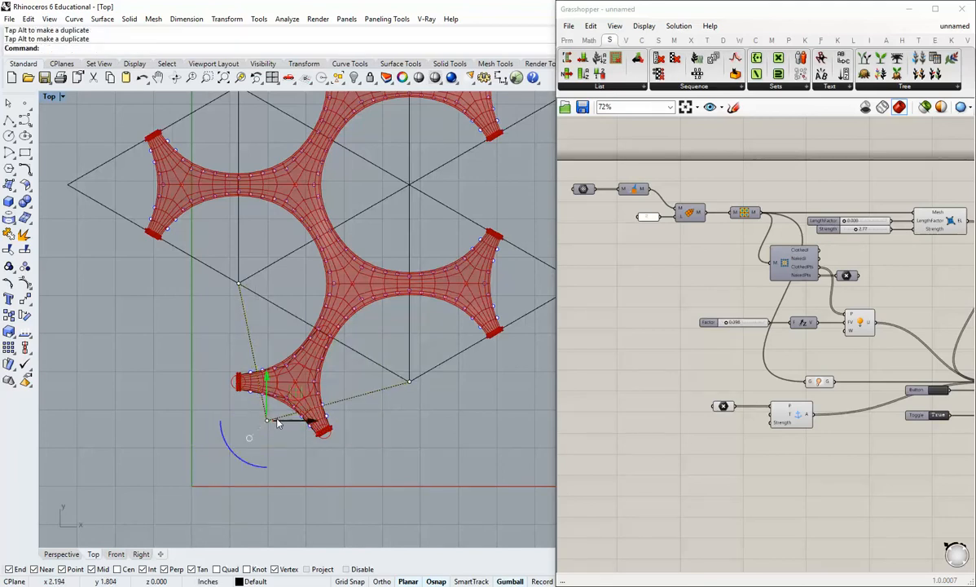
scroll(279, 427, up, 3)
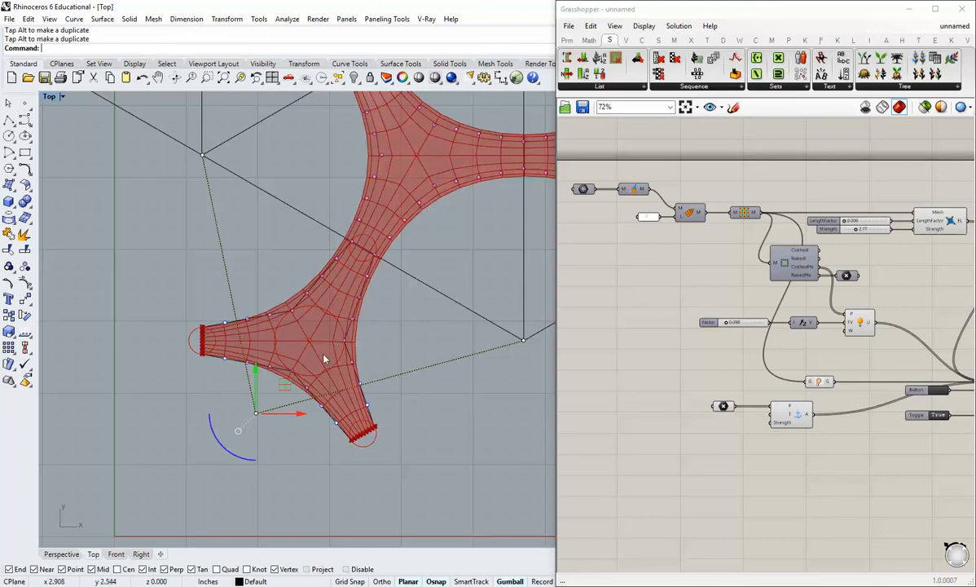
scroll(327, 279, down, 5)
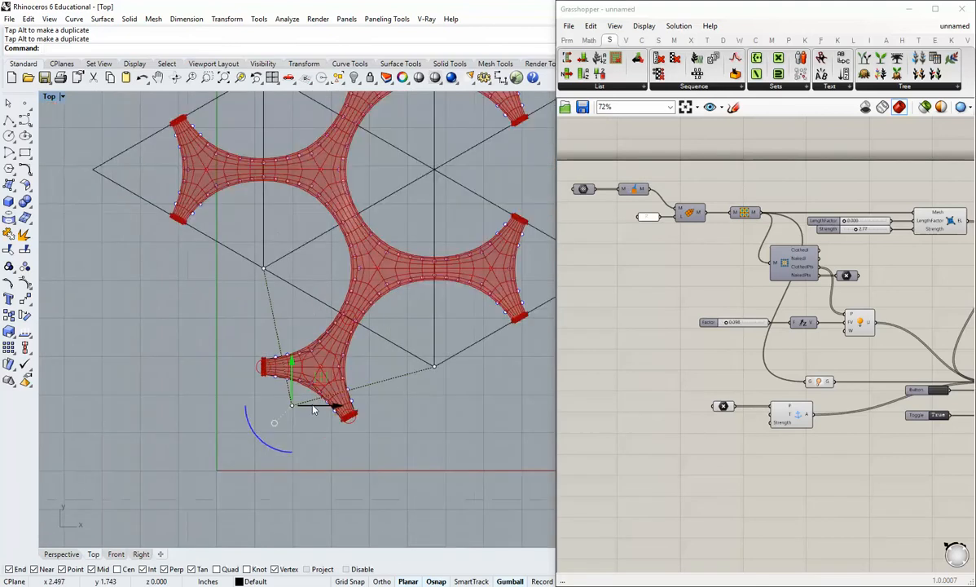
right_drag(418, 229, 367, 308)
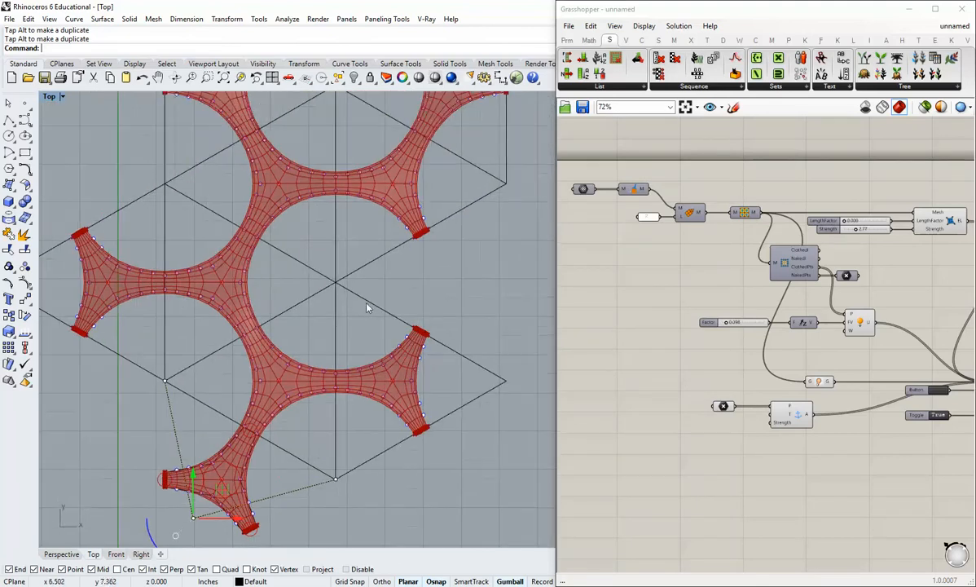
click(332, 280)
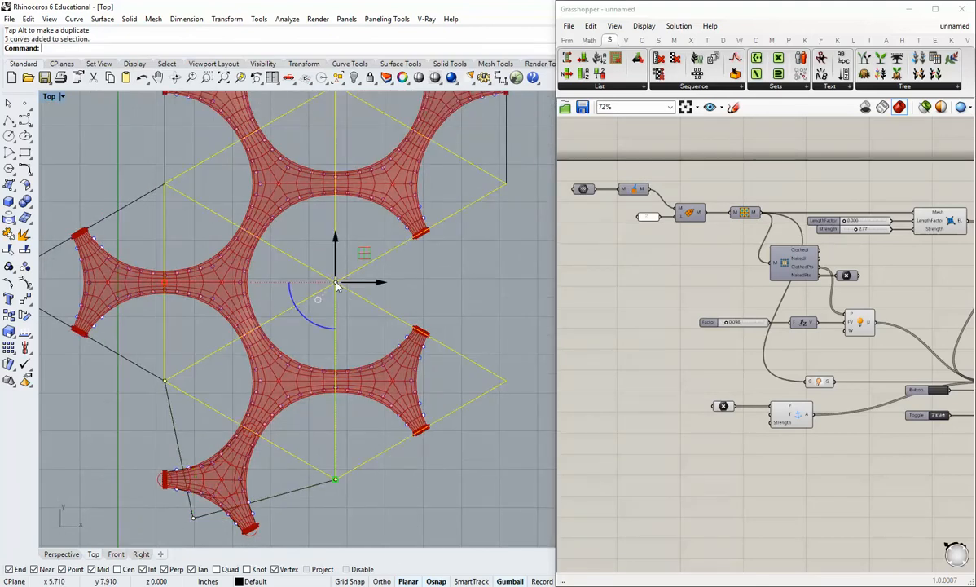
drag(332, 280, 324, 284)
key(ctrl+z)
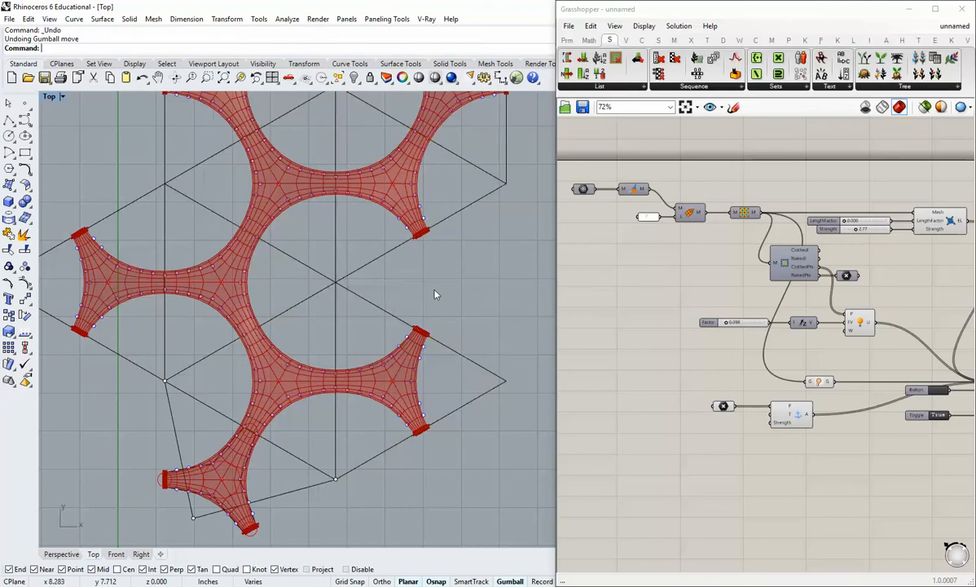
Move the outer corner point of the lower-right grid triangle horizontally inward, towards the shell's supports
click(446, 350)
ctrl+shift+click(505, 380)
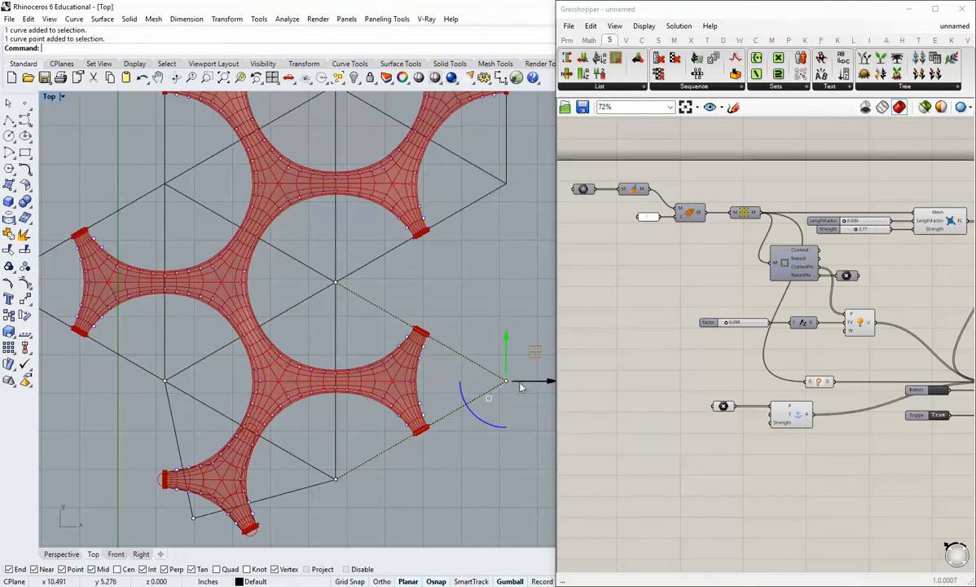
drag(517, 381, 417, 386)
key(Escape)
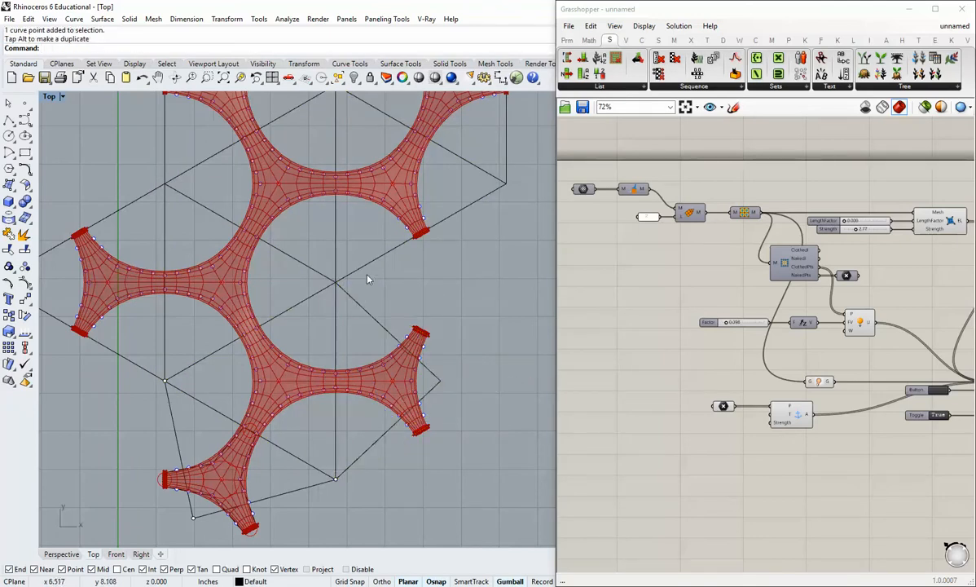
Examine how the shell's branches, junctions and supports relate to the modified triangle grid in plan
scroll(367, 279, down, 3)
scroll(369, 323, up, 3)
scroll(362, 327, down, 3)
scroll(398, 290, up, 2)
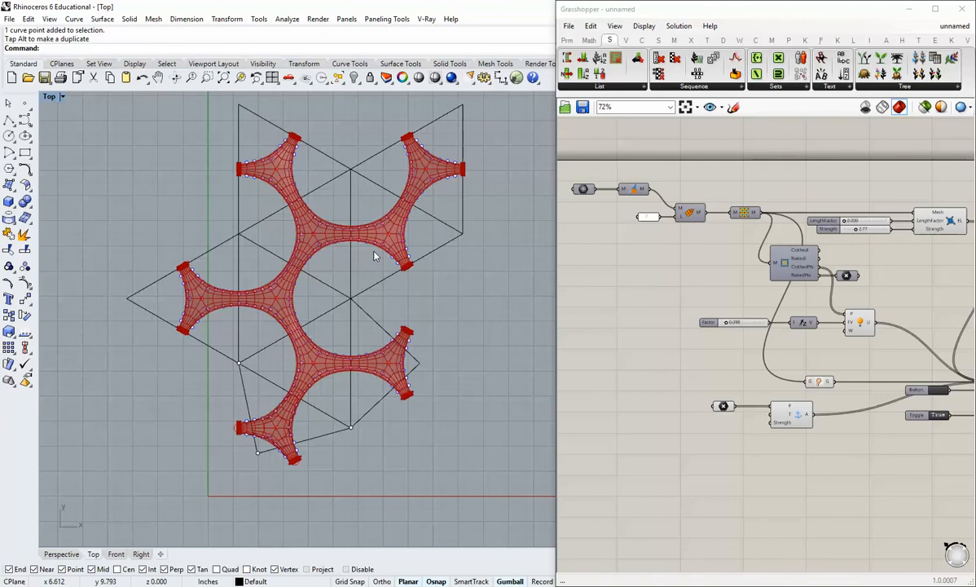
scroll(374, 256, up, 3)
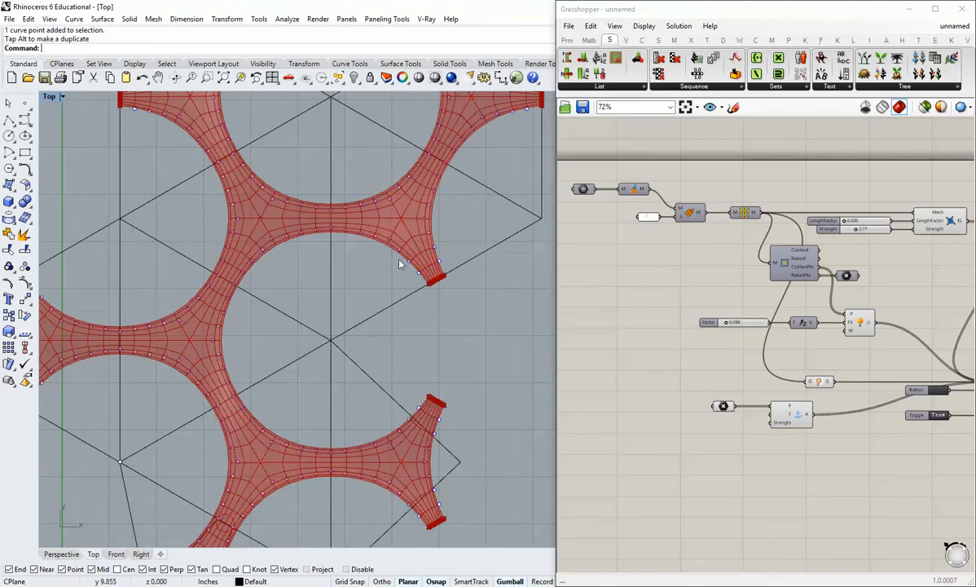
scroll(397, 272, down, 3)
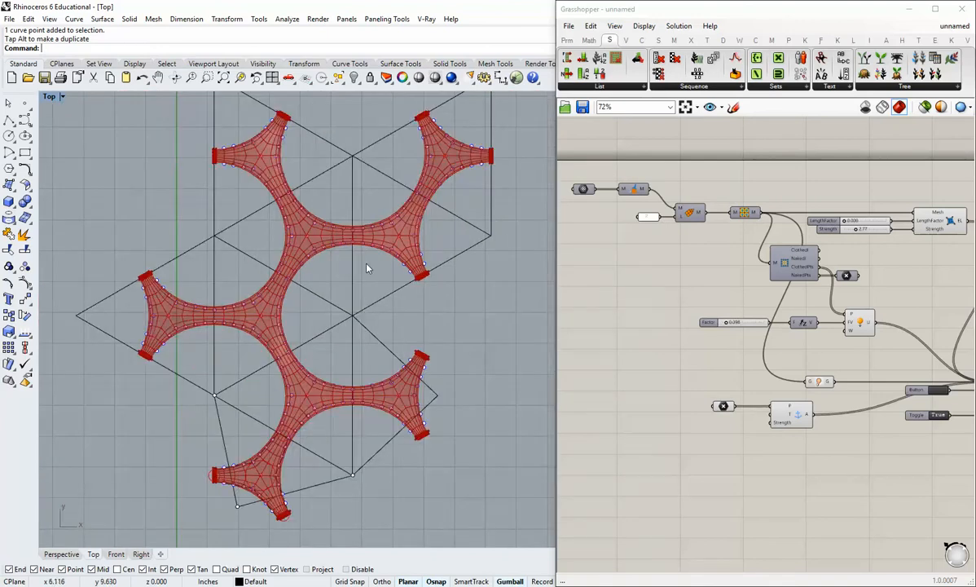
scroll(317, 298, up, 3)
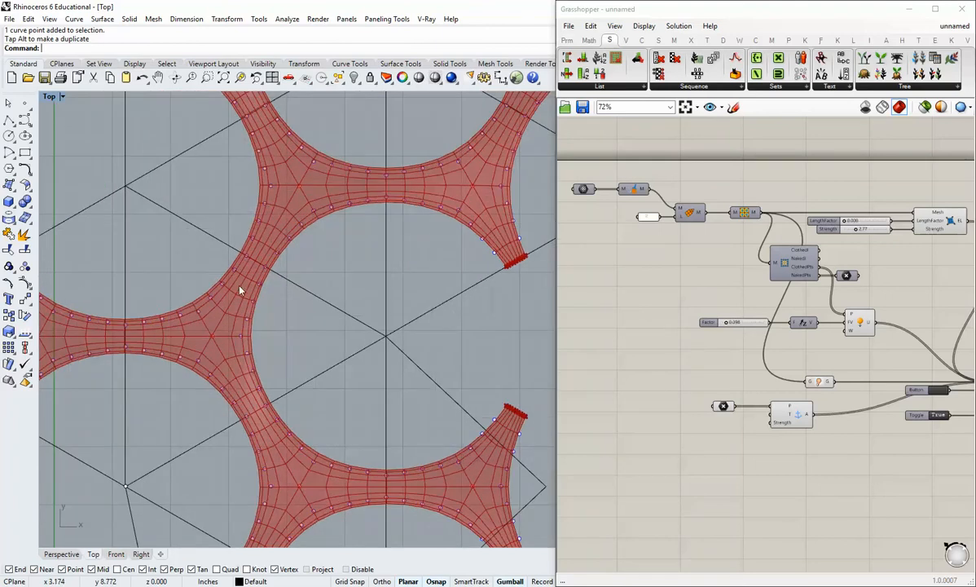
scroll(239, 288, down, 5)
scroll(244, 375, up, 1)
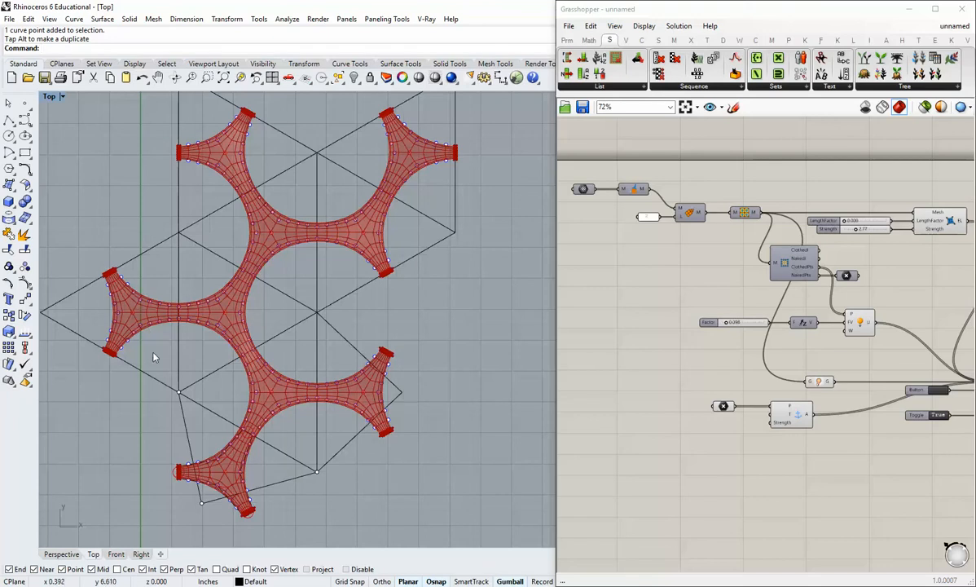
scroll(279, 255, up, 3)
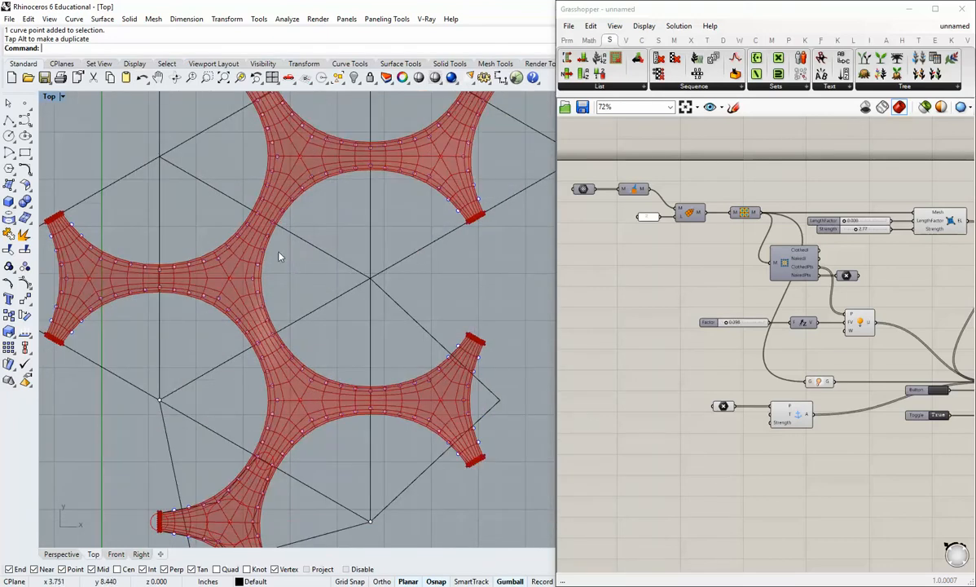
scroll(228, 237, down, 3)
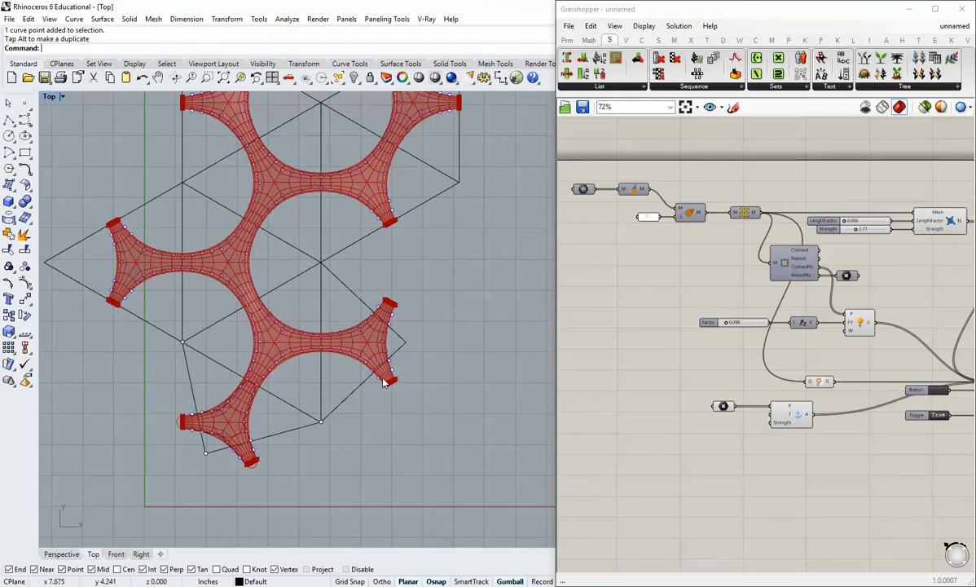
Undo the corner-point moves on the lowest and the lower-right grid triangles
key(ctrl+z)
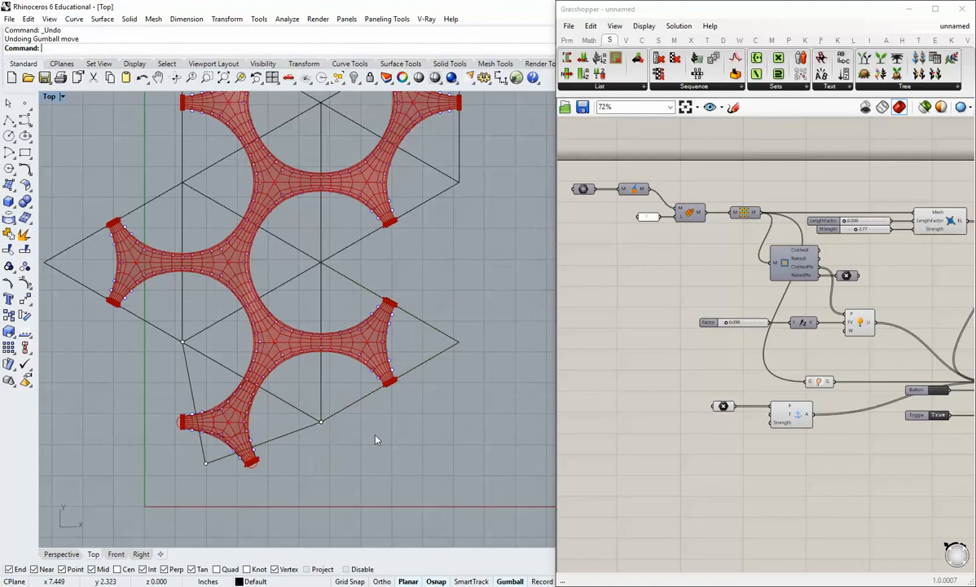
scroll(378, 432, up, 2)
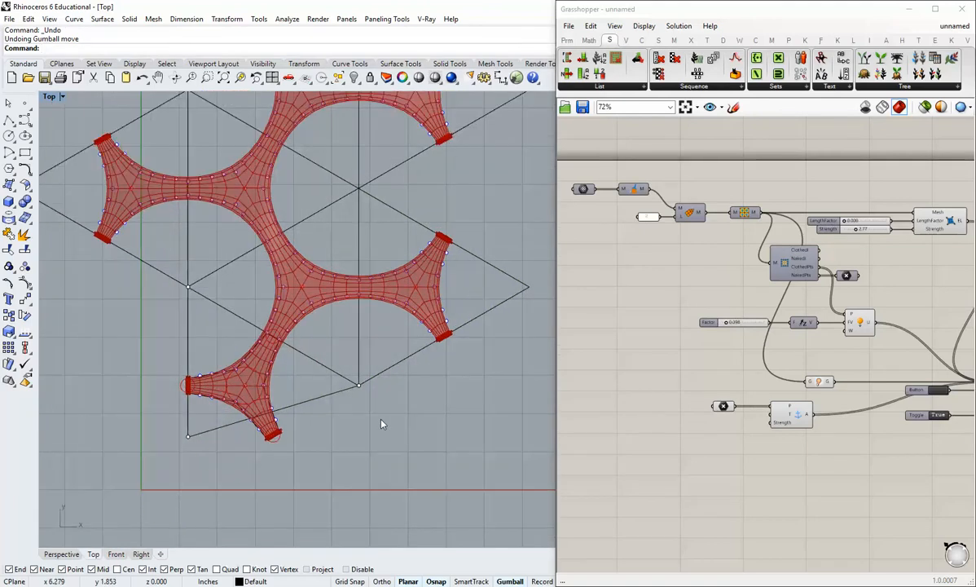
click(388, 422)
right_drag(409, 411, 399, 425)
scroll(389, 373, down, 2)
right_drag(390, 375, 385, 406)
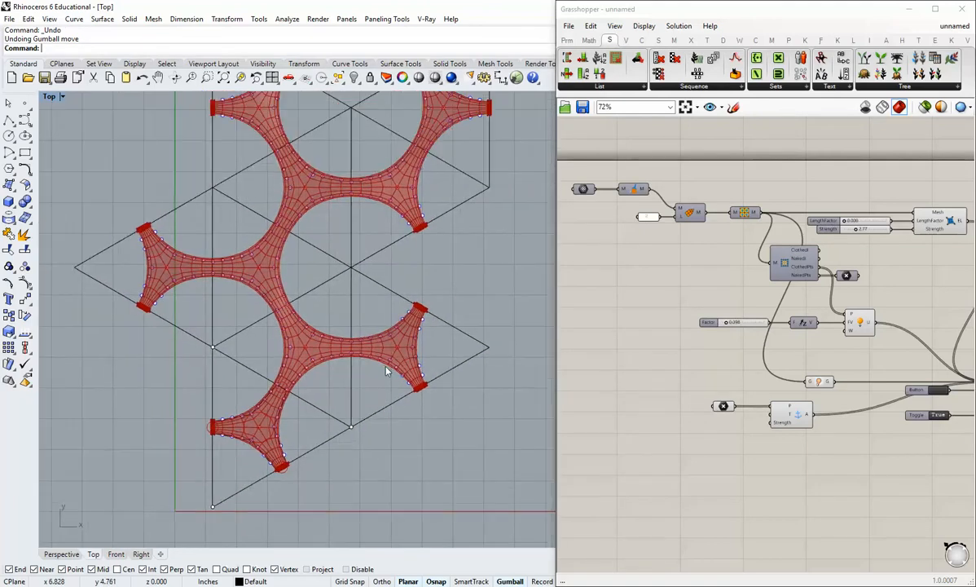
Examine in plan how the shell's branches and supports sit on the restored triangle grid
scroll(377, 367, up, 4)
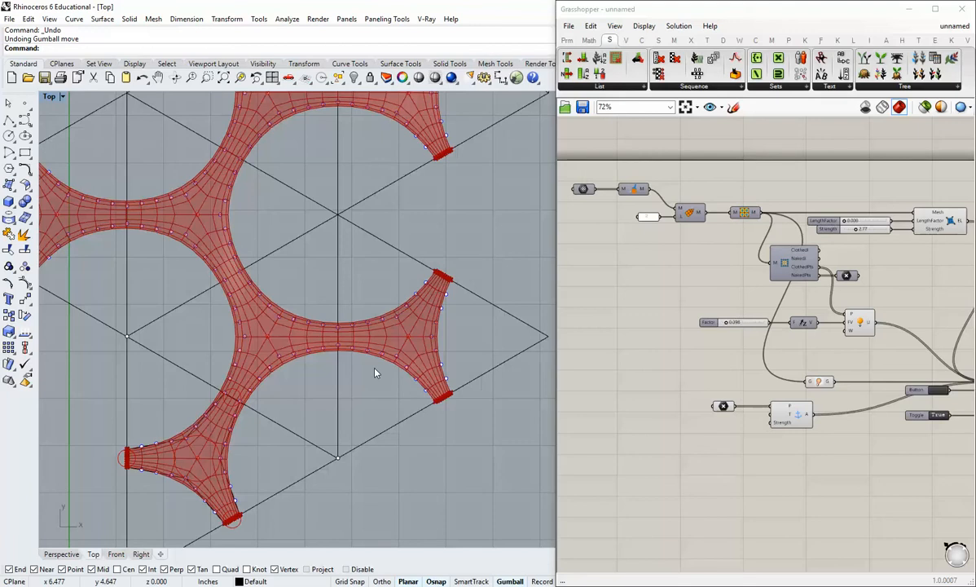
scroll(375, 370, down, 2)
right_drag(397, 349, 344, 339)
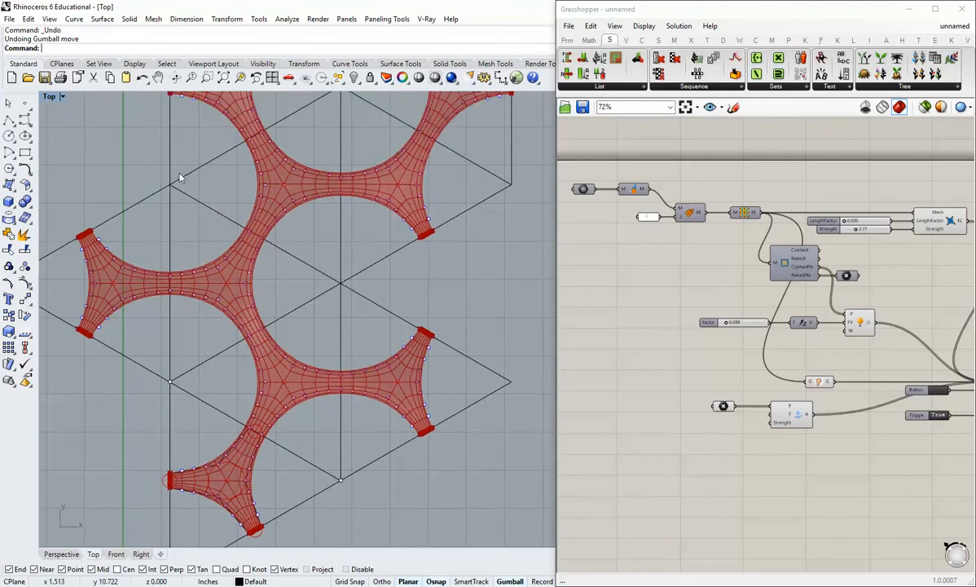
scroll(339, 181, down, 3)
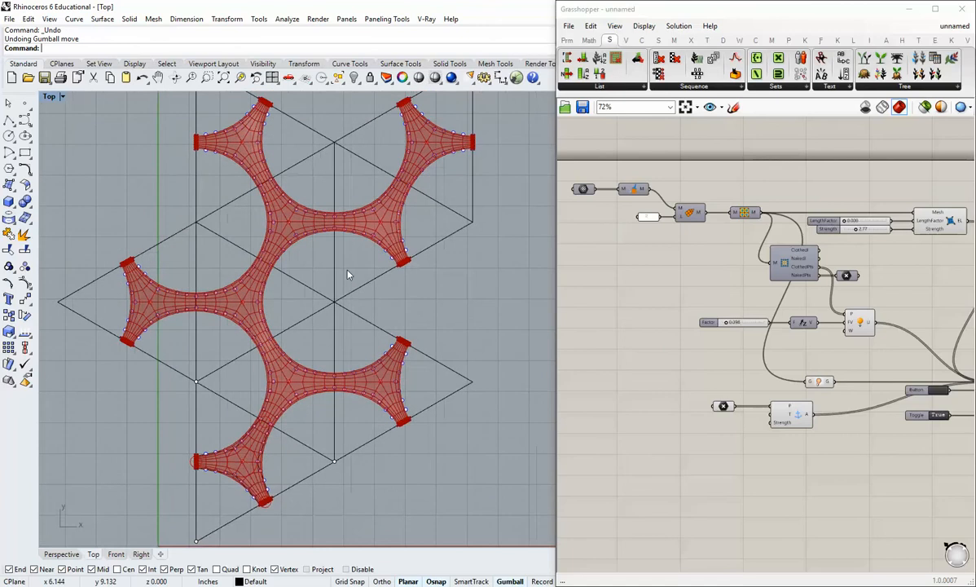
scroll(212, 172, up, 2)
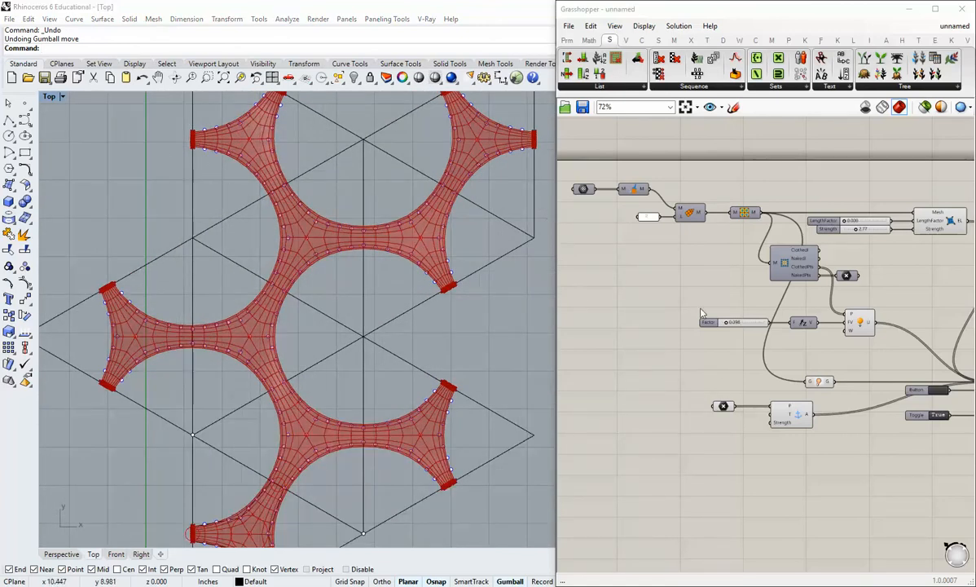
Switch from the plan to a maximized perspective view and inspect the shell above its base grid
double_click(49, 96)
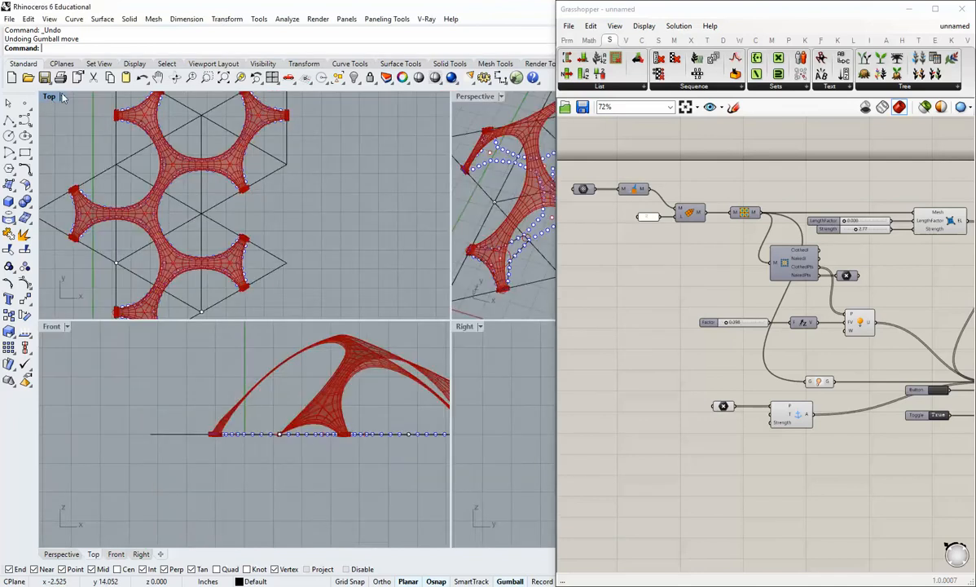
double_click(444, 95)
right_drag(386, 381, 458, 306)
scroll(667, 283, up, 2)
scroll(579, 204, up, 2)
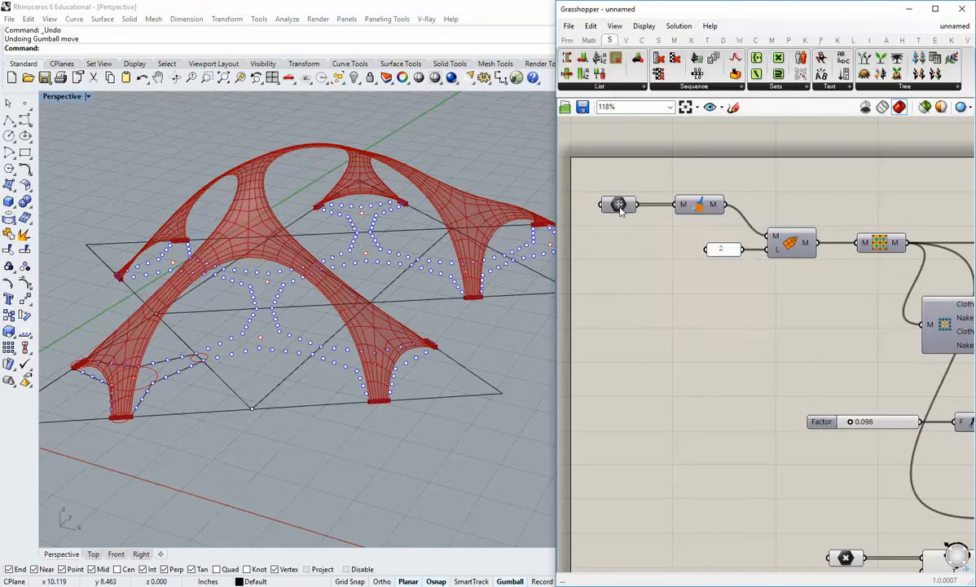
Internalise the data of the input Mesh parameter and place an empty Mesh parameter below it
click(567, 40)
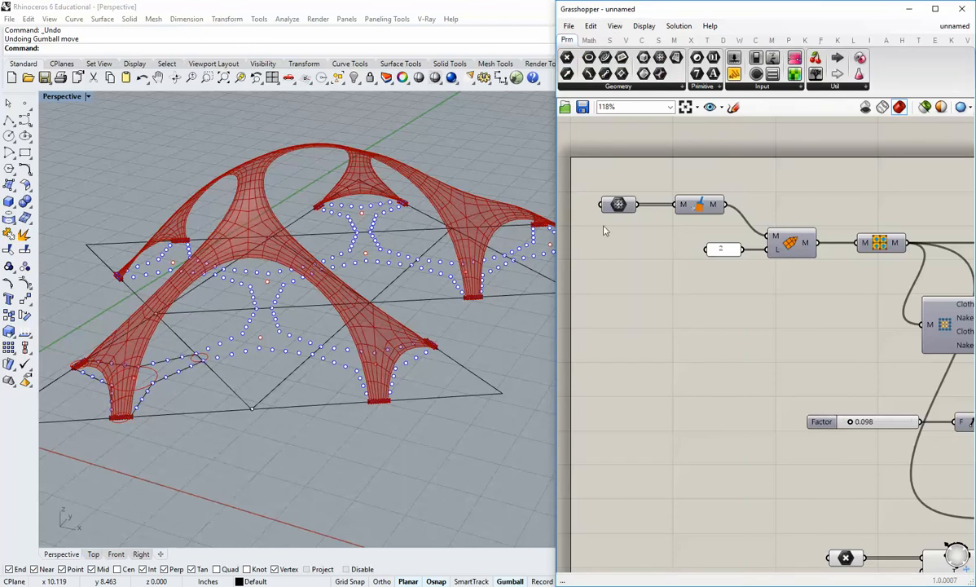
right_click(619, 205)
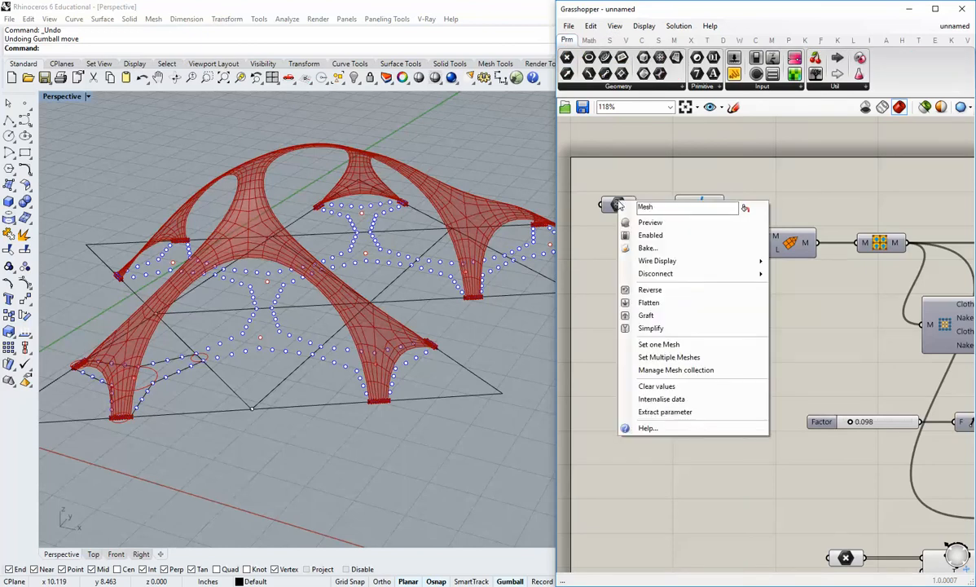
click(661, 398)
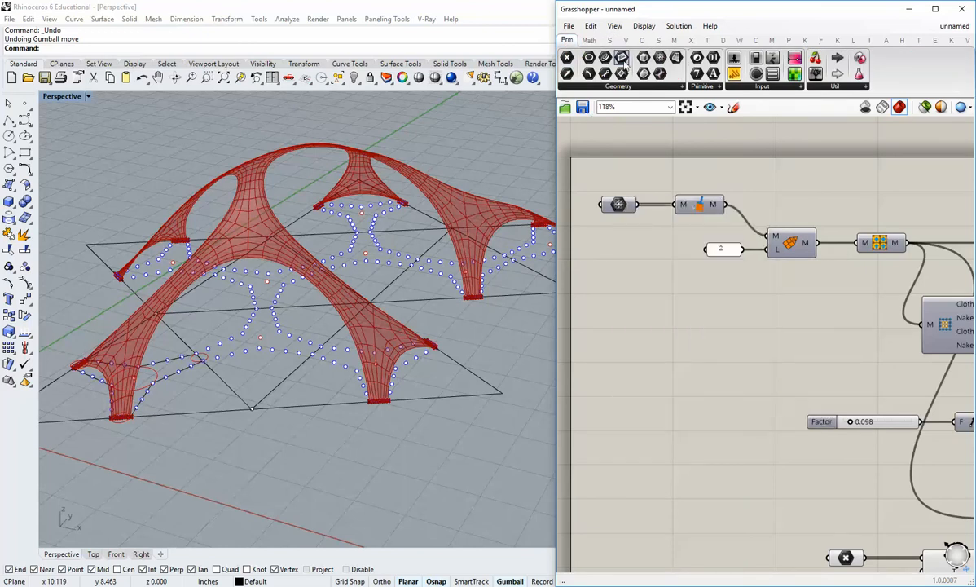
drag(621, 58, 616, 253)
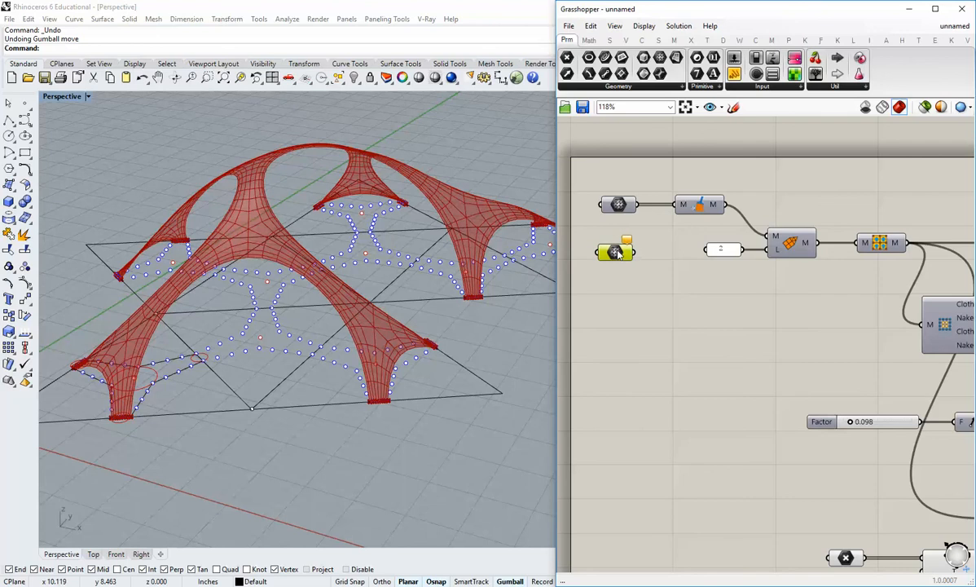
click(627, 290)
Place an empty Point parameter directly below the Point parameter that feeds the anchor component
right_drag(719, 468, 701, 388)
scroll(750, 425, down, 2)
right_drag(750, 425, 695, 337)
right_drag(763, 371, 742, 399)
scroll(741, 399, up, 1)
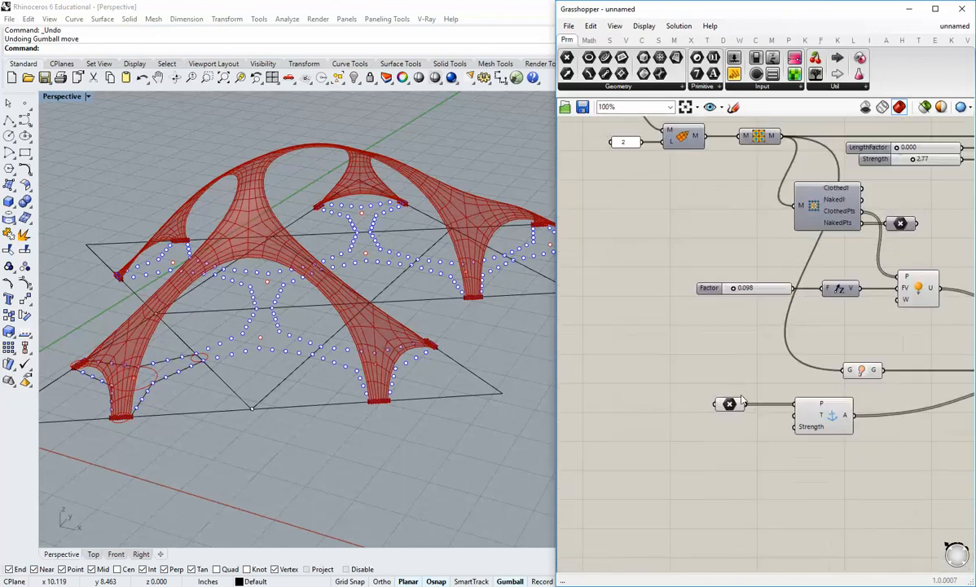
scroll(741, 399, up, 1)
click(738, 402)
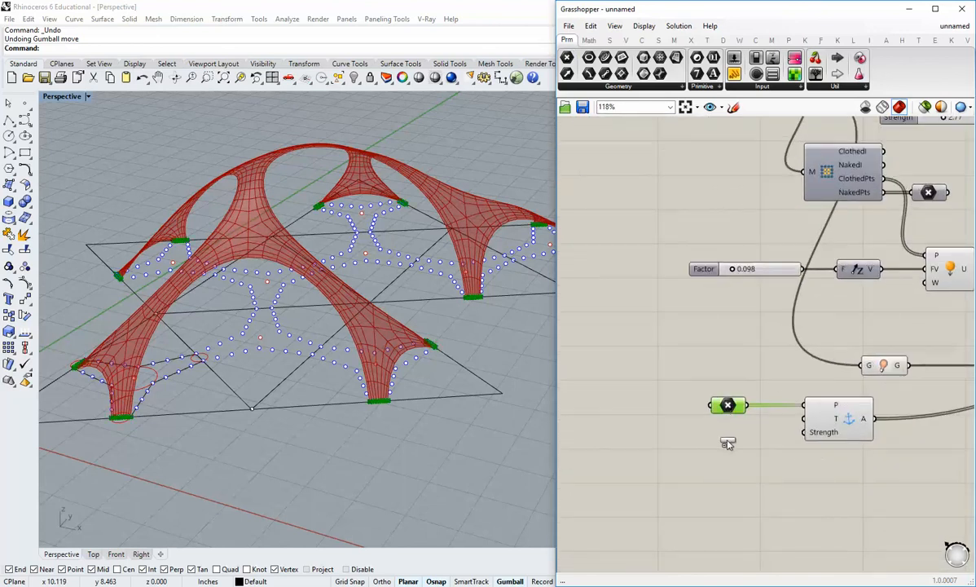
alt+drag(727, 444, 725, 444)
scroll(712, 456, up, 2)
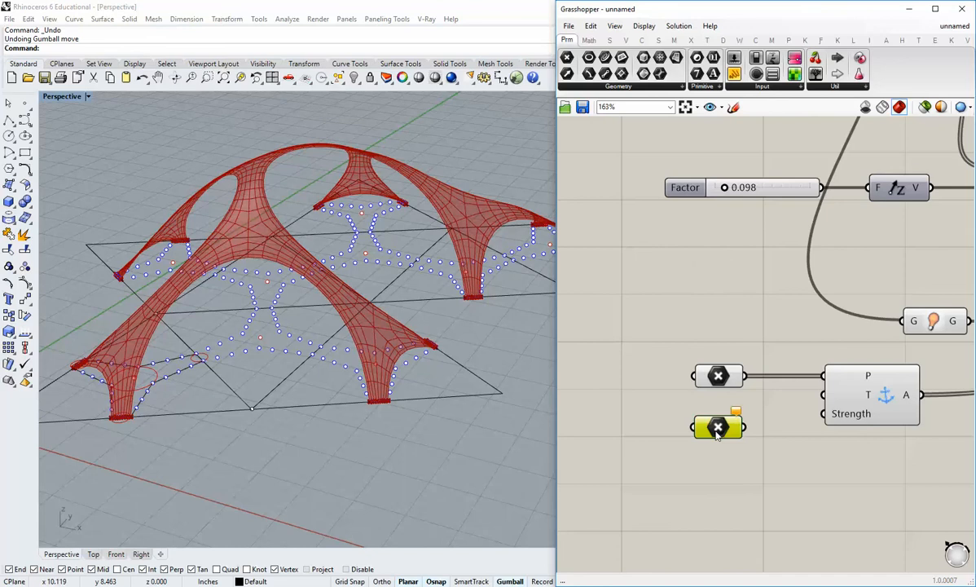
click(670, 467)
Inspect the refined mesh output of the subdivision component that has level 2
scroll(726, 436, down, 3)
right_drag(664, 319, 744, 484)
scroll(743, 484, up, 3)
click(825, 270)
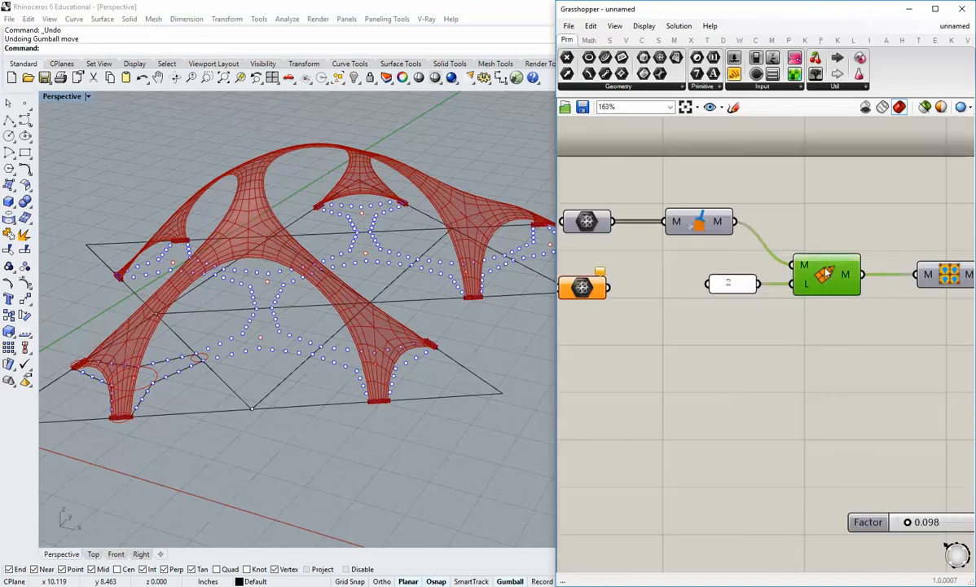
scroll(815, 275, down, 2)
scroll(816, 275, up, 3)
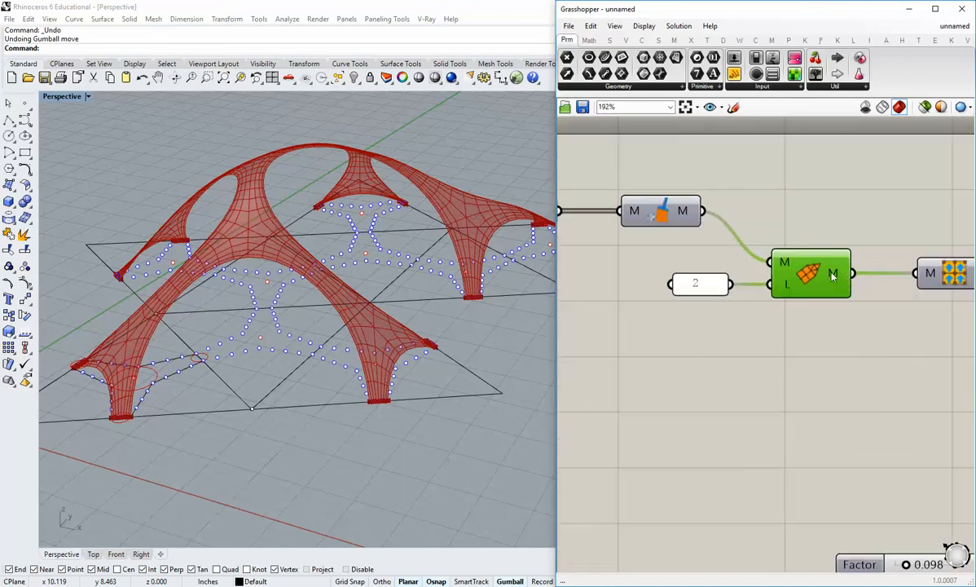
right_drag(815, 275, 746, 264)
mouse_move(746, 265)
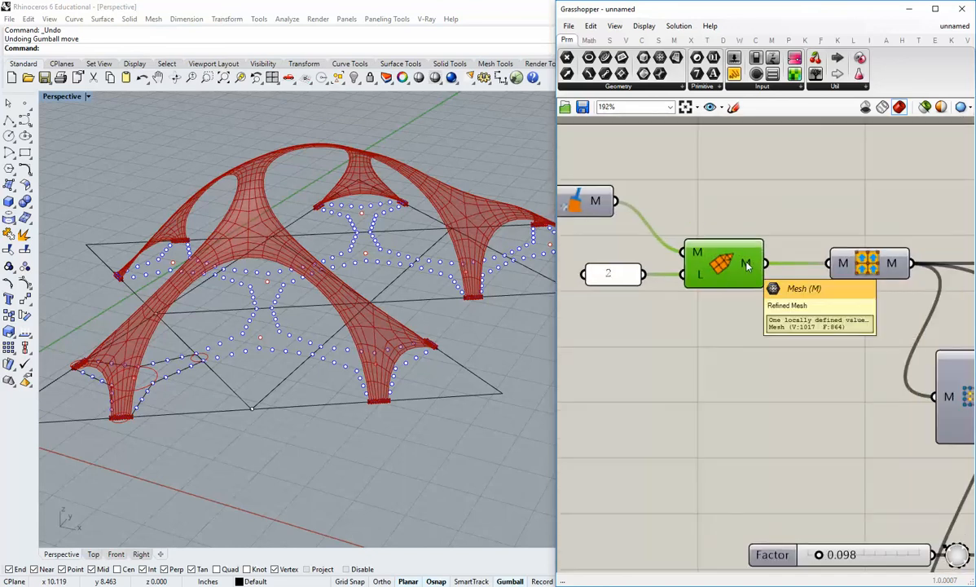
scroll(747, 265, down, 3)
Tidy the layout by moving the naked-vertices component and its Point parameter closer to the mesh component that feeds them
right_drag(854, 345, 670, 249)
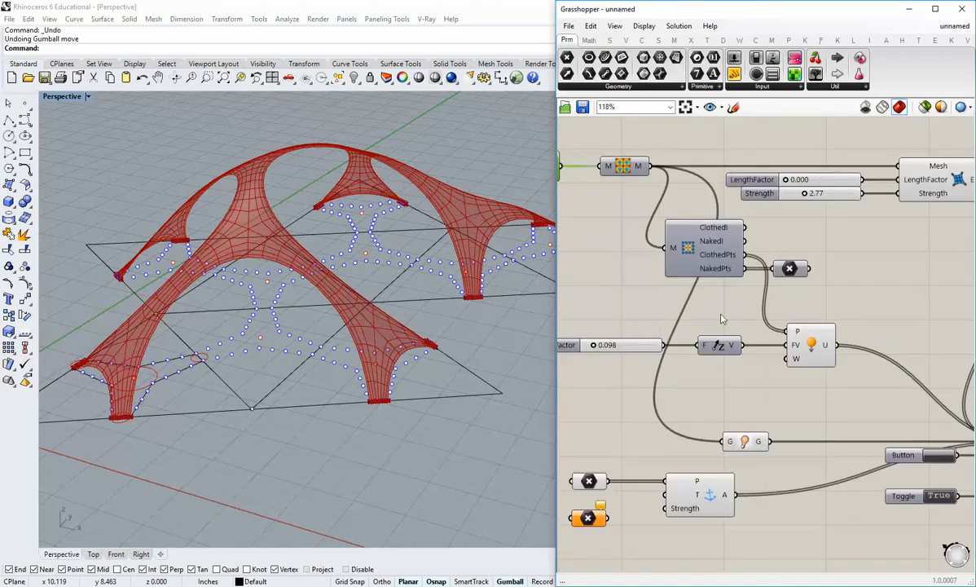
right_drag(772, 284, 792, 318)
drag(861, 324, 741, 293)
right_drag(741, 294, 796, 299)
drag(797, 296, 737, 302)
click(675, 322)
drag(702, 209, 689, 209)
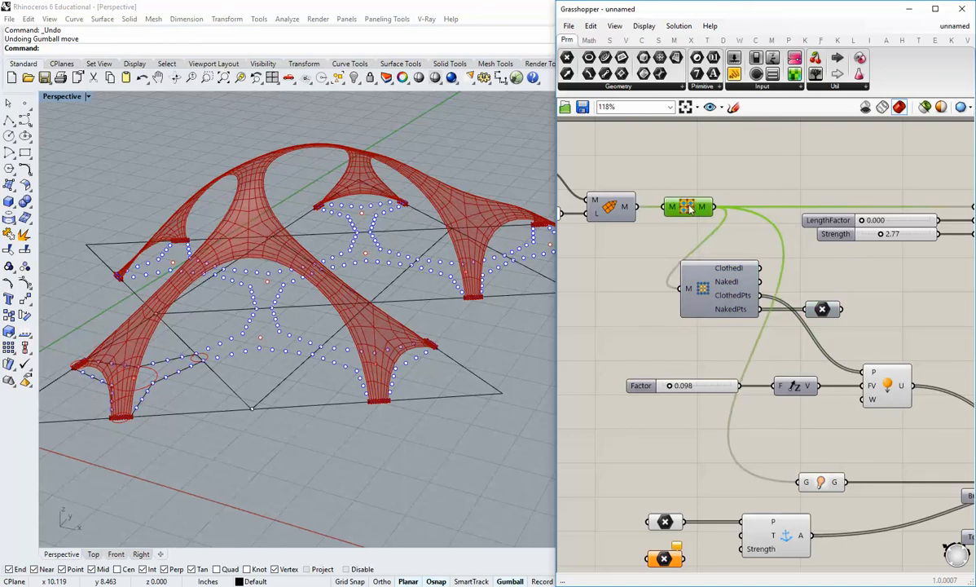
click(721, 302)
click(826, 311)
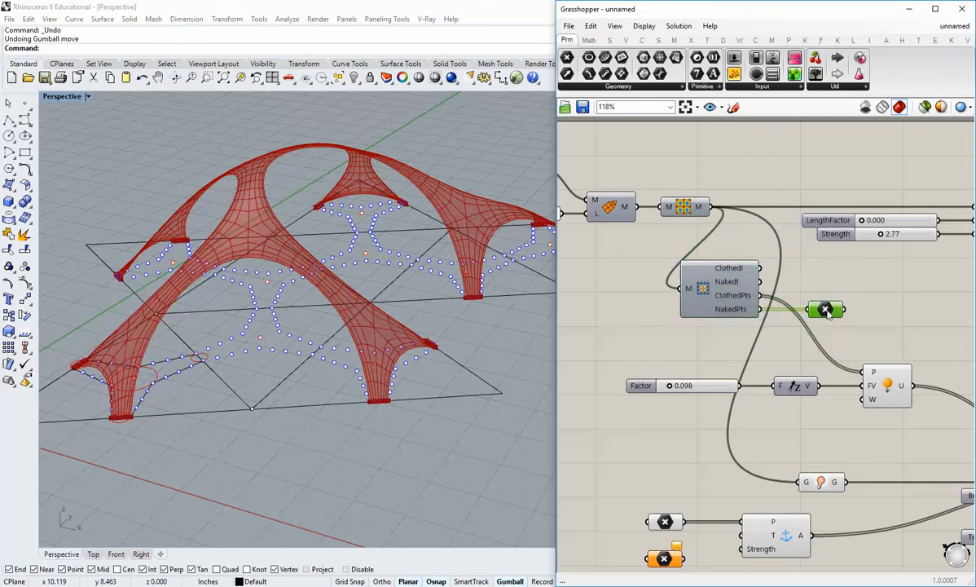
right_click(826, 311)
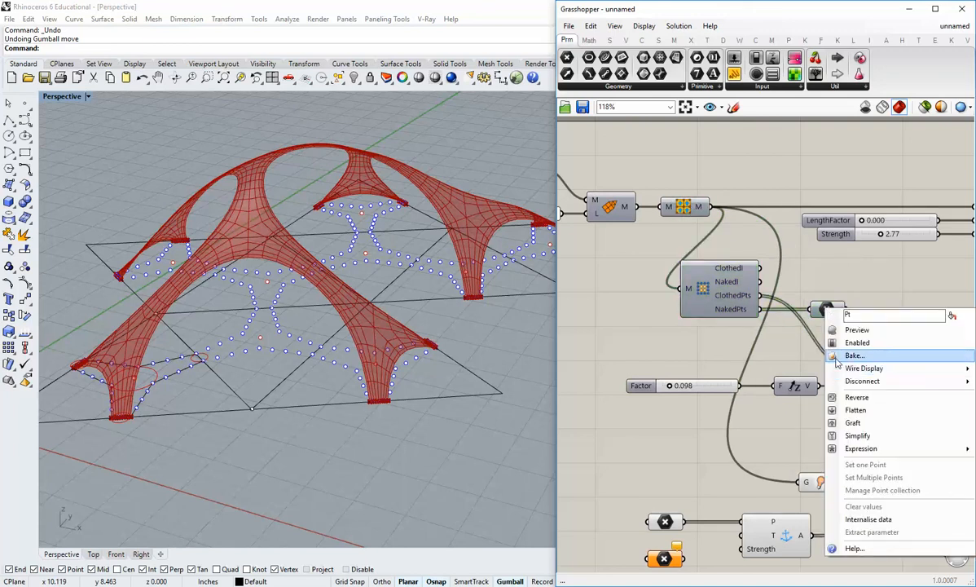
right_drag(798, 342, 817, 283)
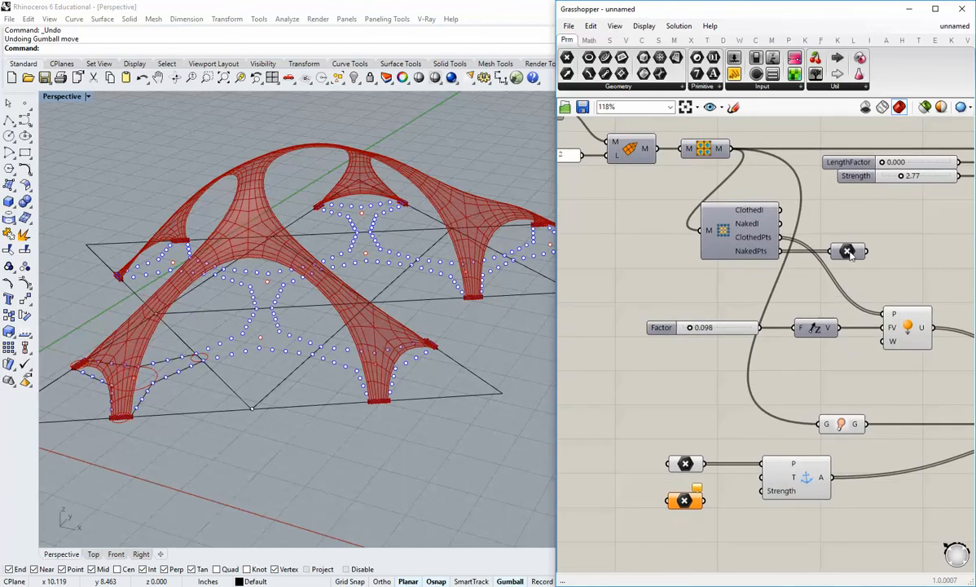
drag(849, 257, 852, 254)
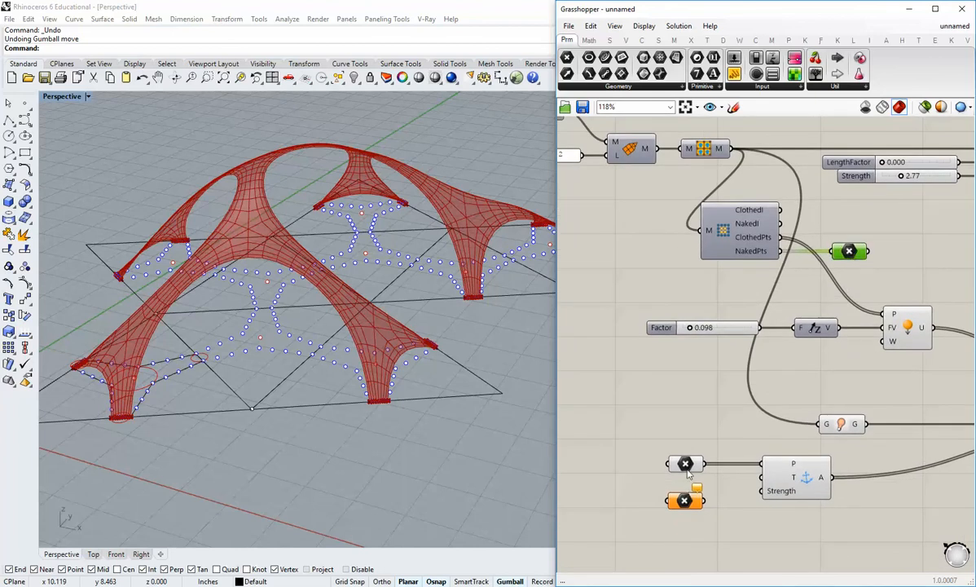
Internalise the data of the Point parameter connected to the anchor component
click(684, 501)
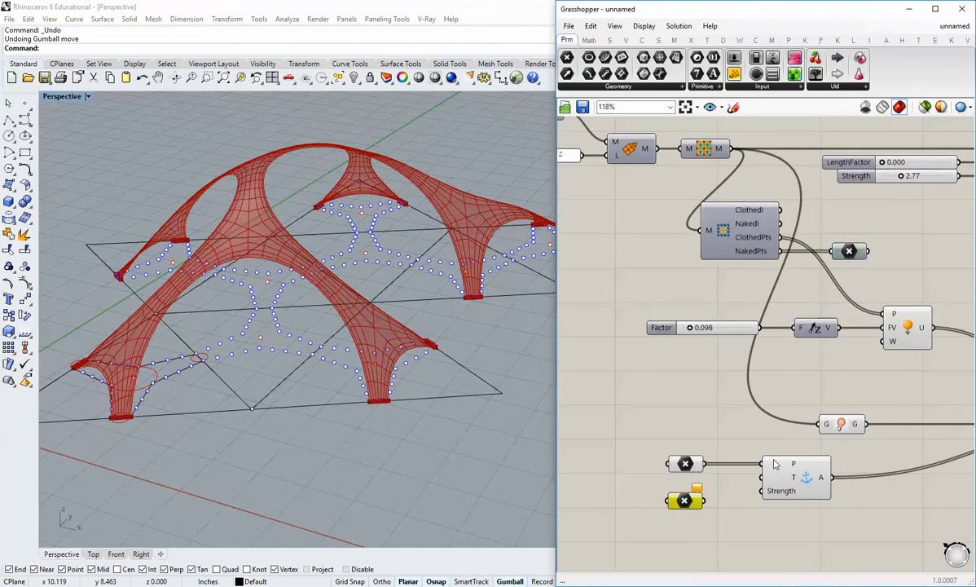
right_click(682, 470)
click(726, 548)
click(741, 515)
scroll(717, 473, down, 1)
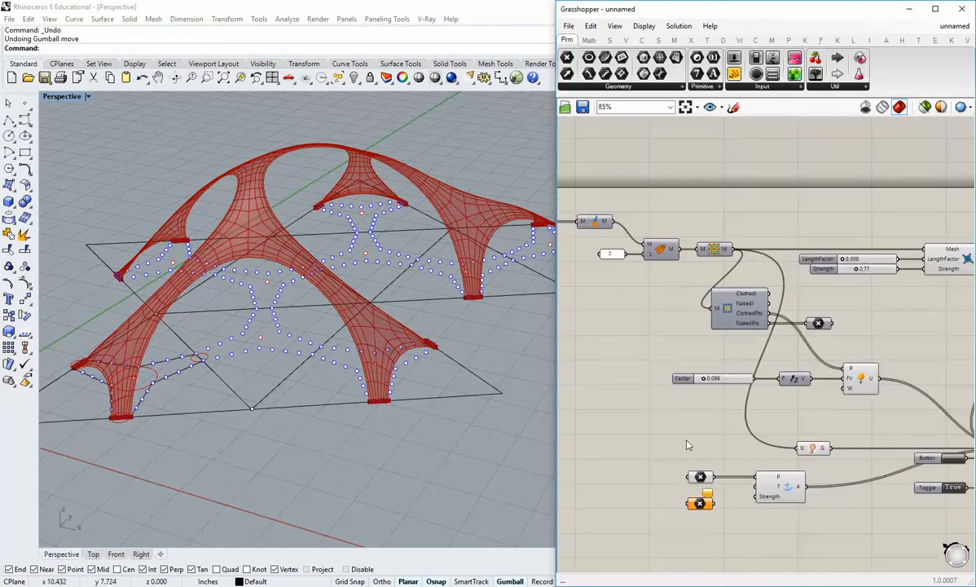
scroll(717, 430, down, 1)
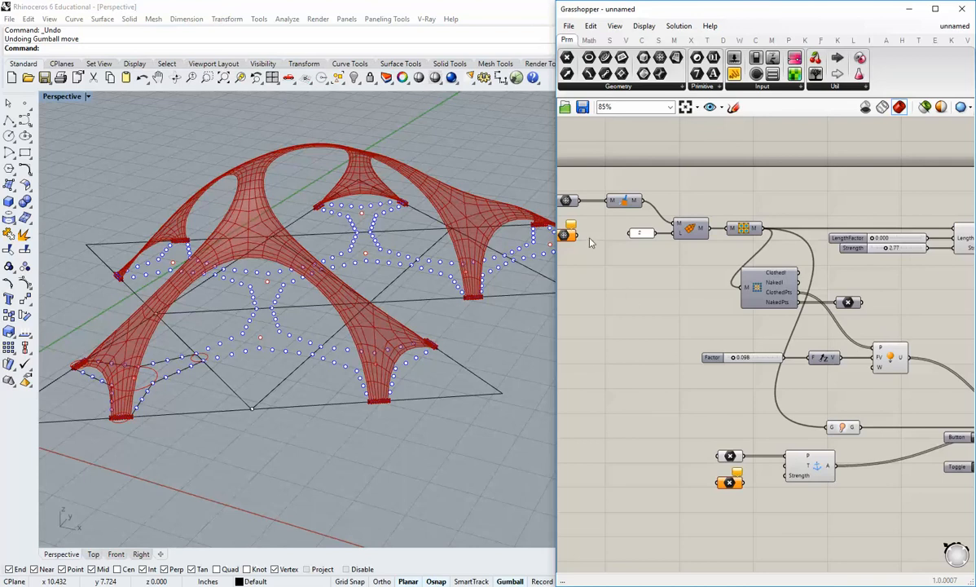
right_drag(709, 370, 722, 377)
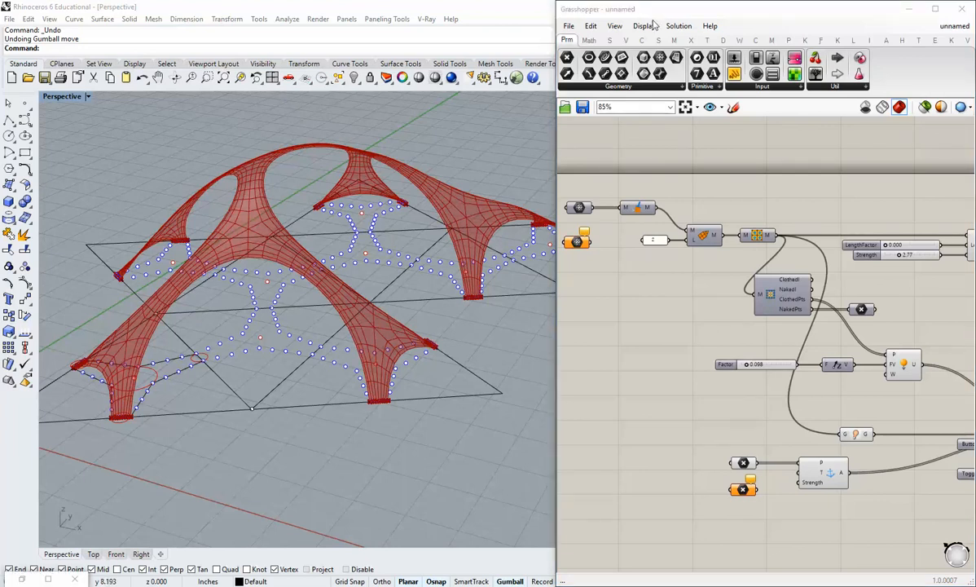
Narrow the Grasshopper window to widen the Rhino viewport, and maximize the top view
drag(559, 160, 674, 159)
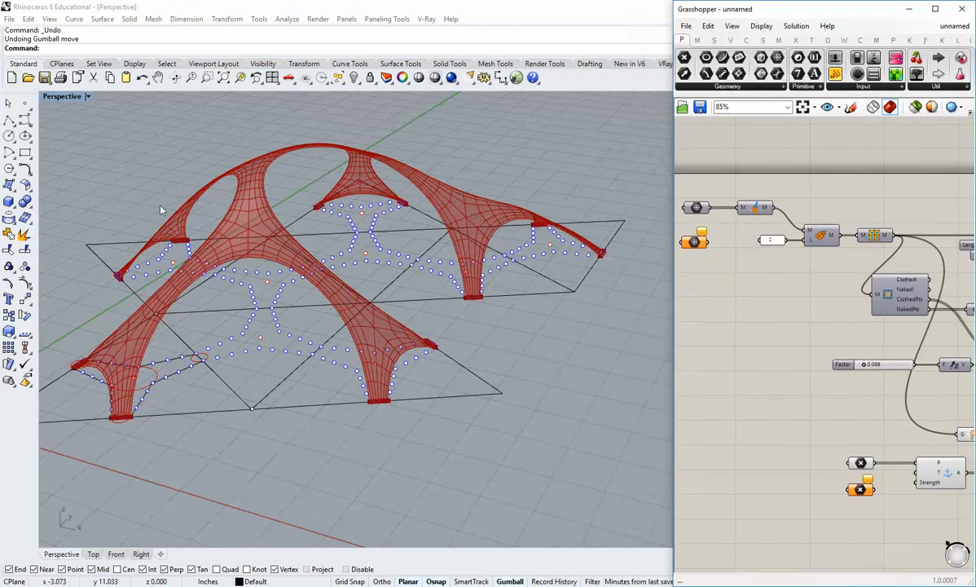
double_click(65, 94)
double_click(70, 99)
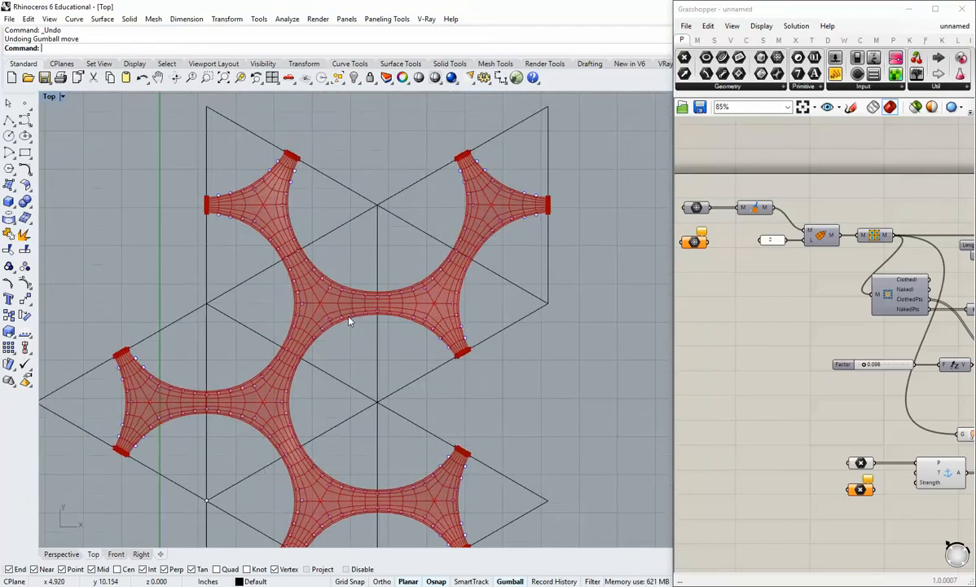
scroll(530, 389, down, 4)
Paste the copied four-armed mesh geometry and move it to the empty area beside the existing shell
key(ctrl+v)
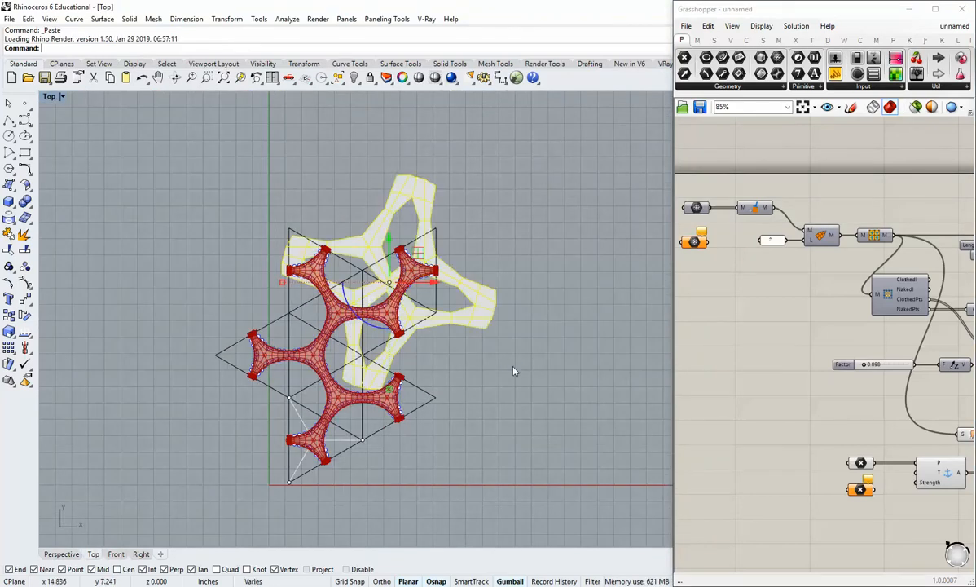
scroll(480, 342, down, 2)
drag(356, 282, 516, 338)
click(548, 405)
Compare the pasted mesh's arms, openings and central junction with the existing shell in plan
scroll(508, 363, up, 8)
right_drag(428, 361, 458, 362)
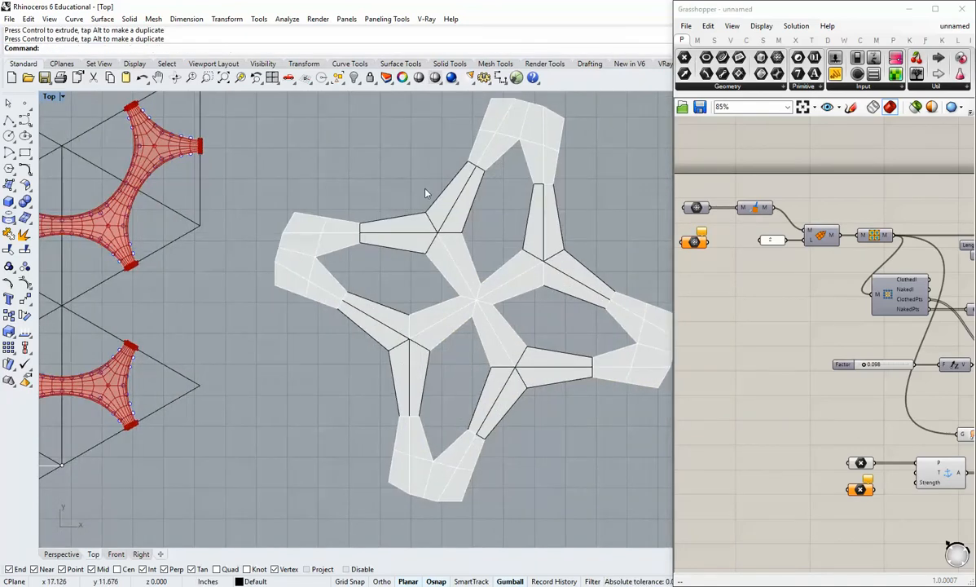
scroll(334, 345, down, 4)
right_drag(287, 343, 327, 332)
scroll(276, 349, up, 3)
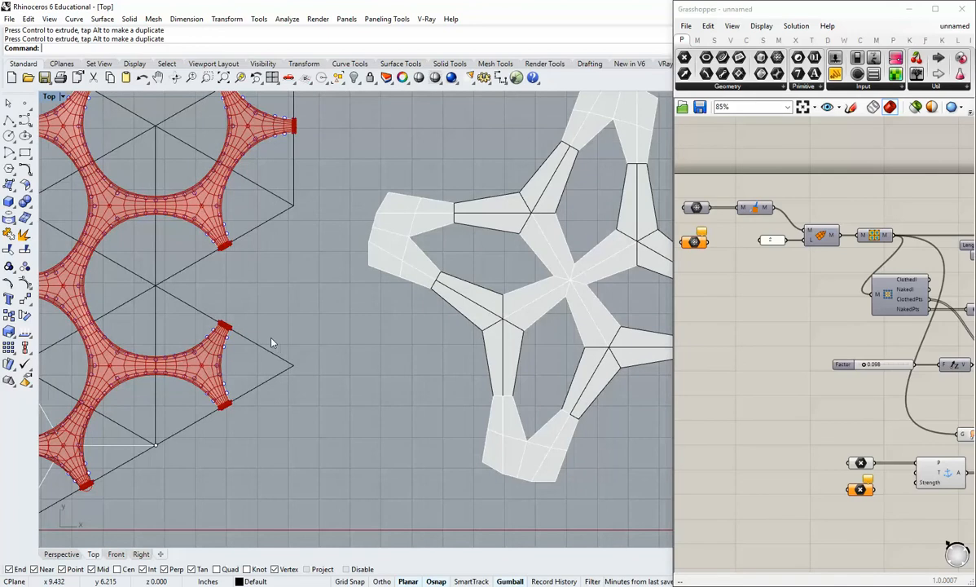
right_drag(241, 343, 302, 350)
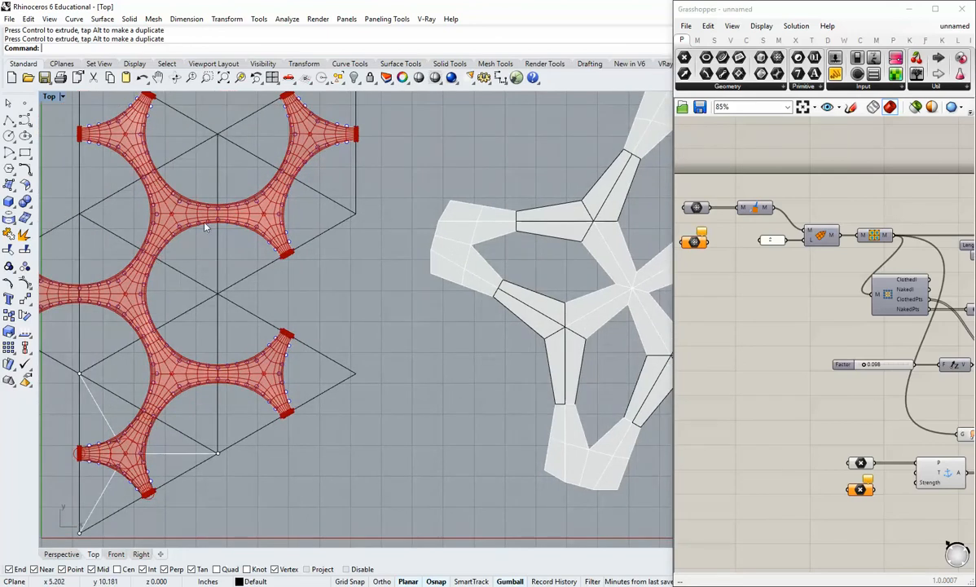
right_drag(284, 229, 198, 233)
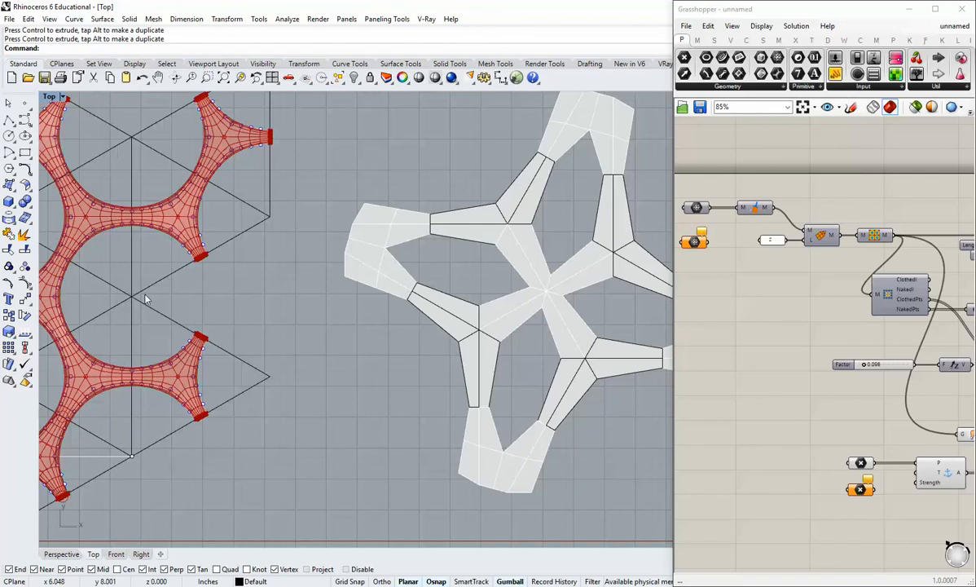
scroll(364, 224, up, 4)
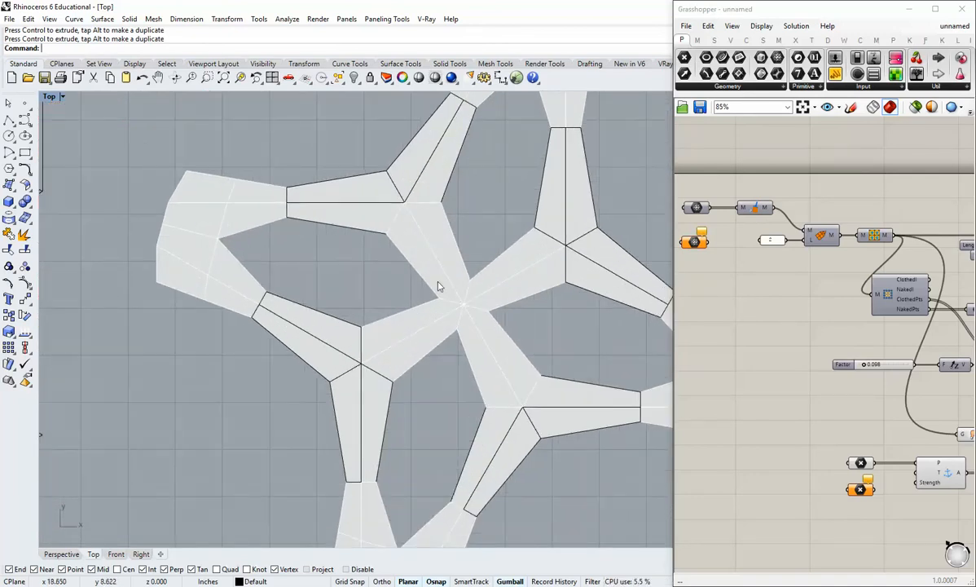
scroll(470, 297, up, 3)
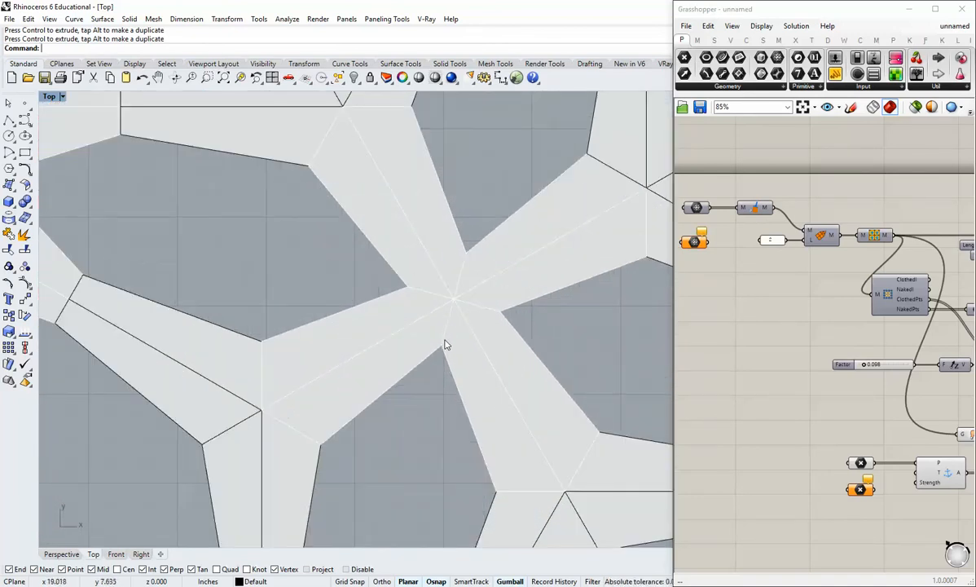
Widen the Grasshopper window beside Rhino and frame the whole pasted four-armed mesh in the top view
scroll(466, 303, down, 1)
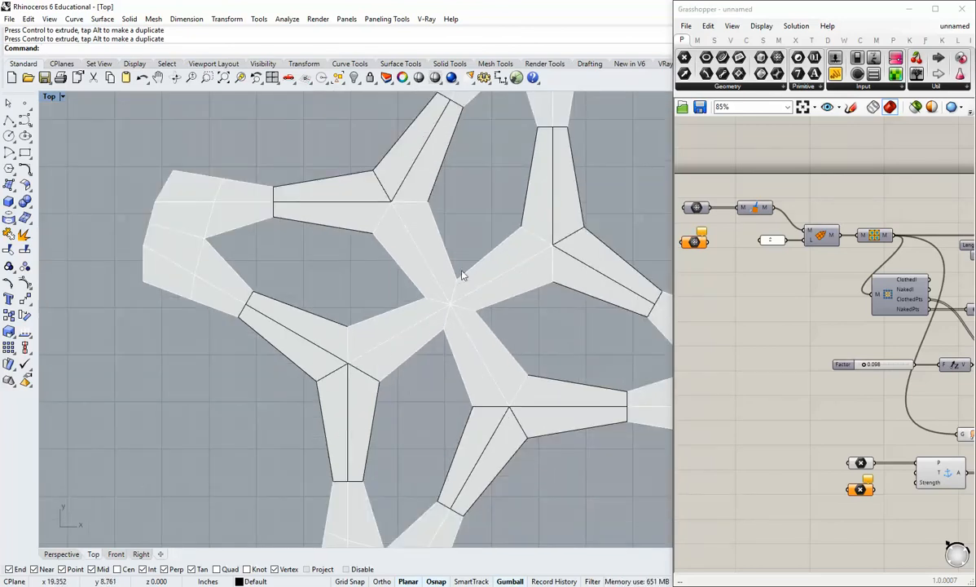
scroll(386, 342, down, 4)
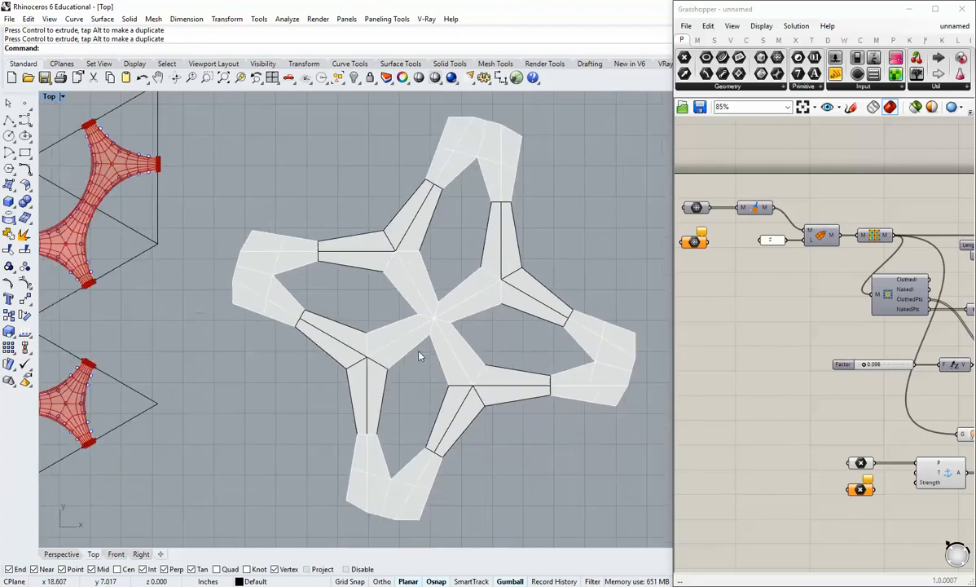
scroll(392, 359, up, 4)
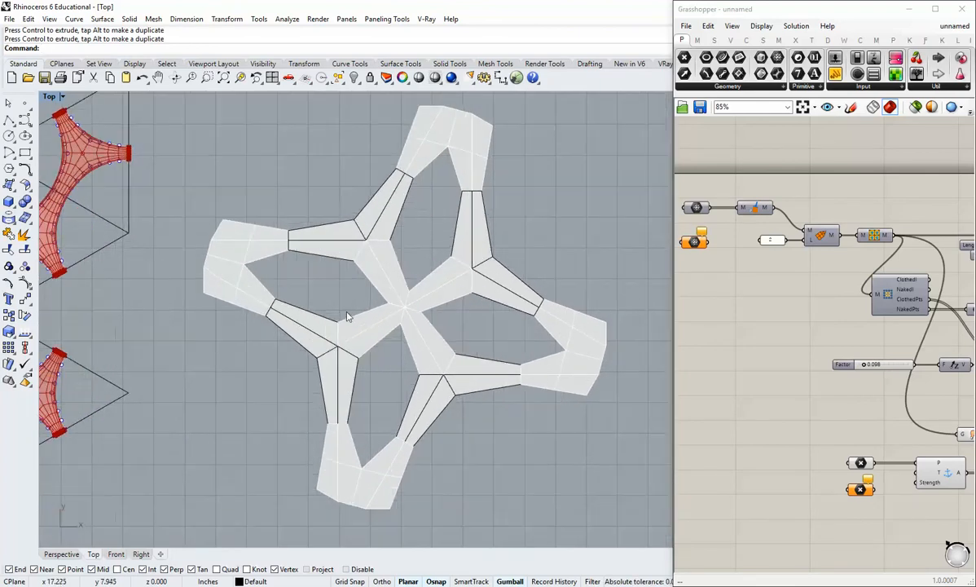
drag(673, 283, 630, 282)
right_drag(715, 336, 741, 330)
scroll(723, 341, down, 3)
right_drag(525, 252, 489, 259)
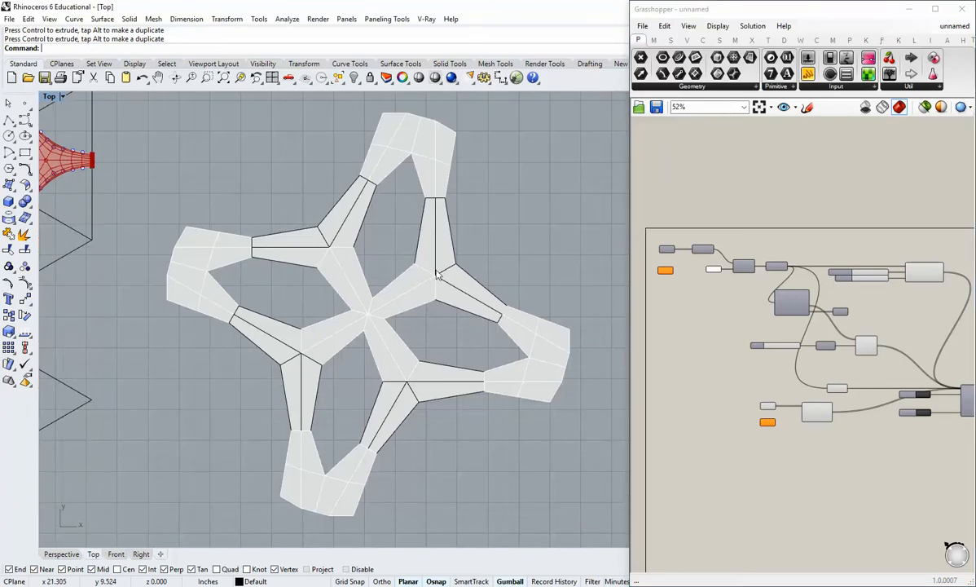
drag(632, 210, 581, 210)
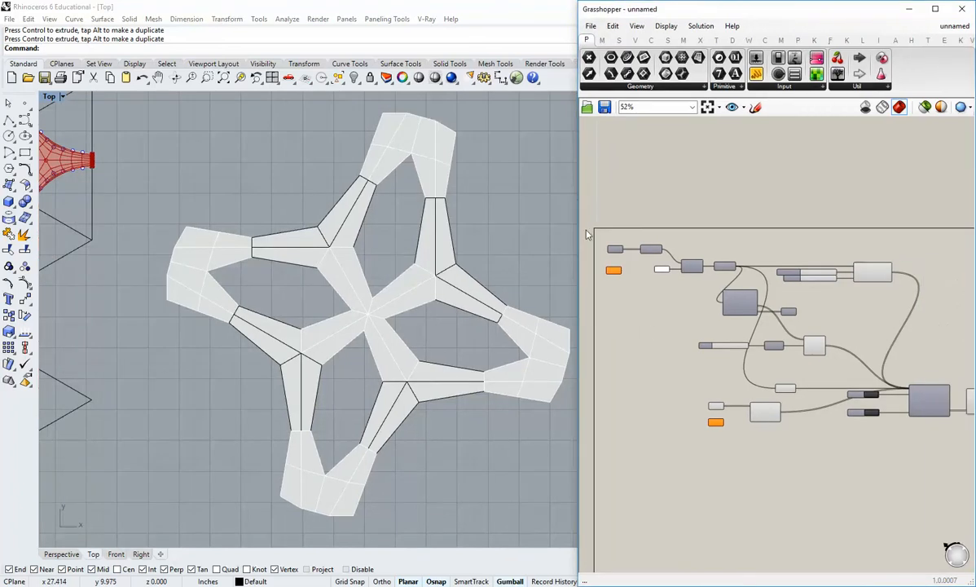
Duplicate the complete form-finding definition into the empty canvas area below the original
scroll(611, 314, down, 1)
right_drag(656, 343, 652, 285)
drag(605, 170, 959, 410)
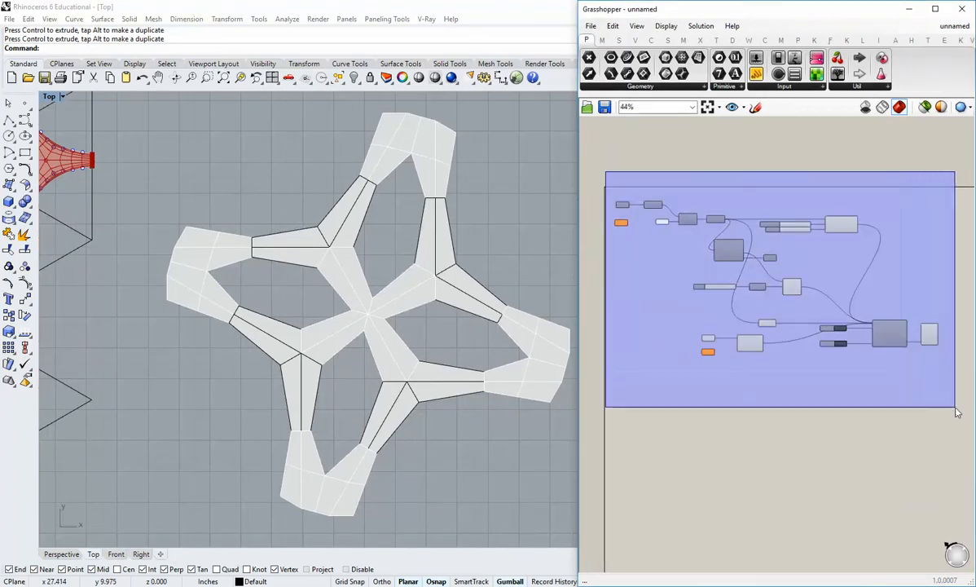
scroll(843, 313, down, 2)
alt+drag(749, 193, 748, 357)
click(691, 291)
Clear the stored values from the copied definition's connected Mesh parameter and its anchor Point parameter
scroll(691, 339, up, 5)
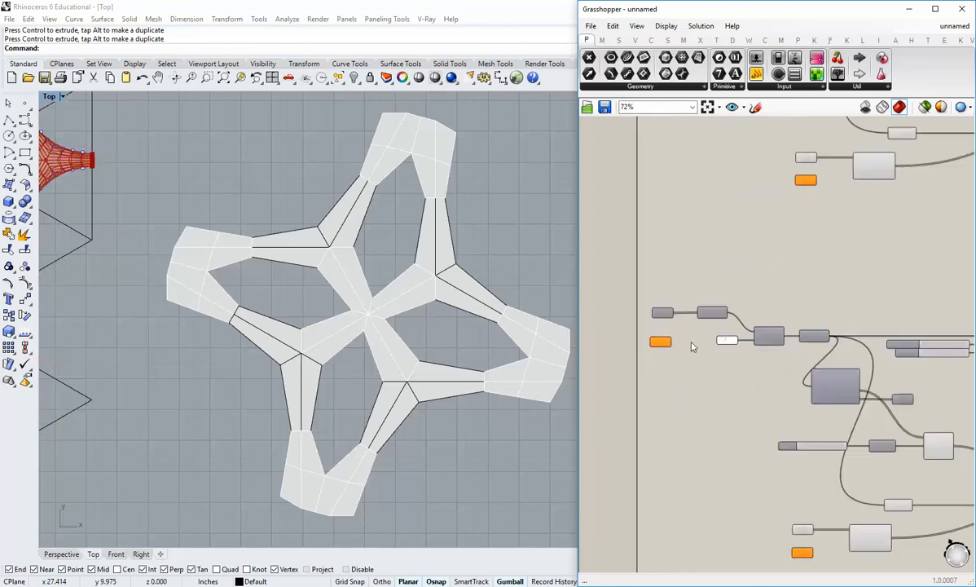
right_click(653, 302)
click(694, 487)
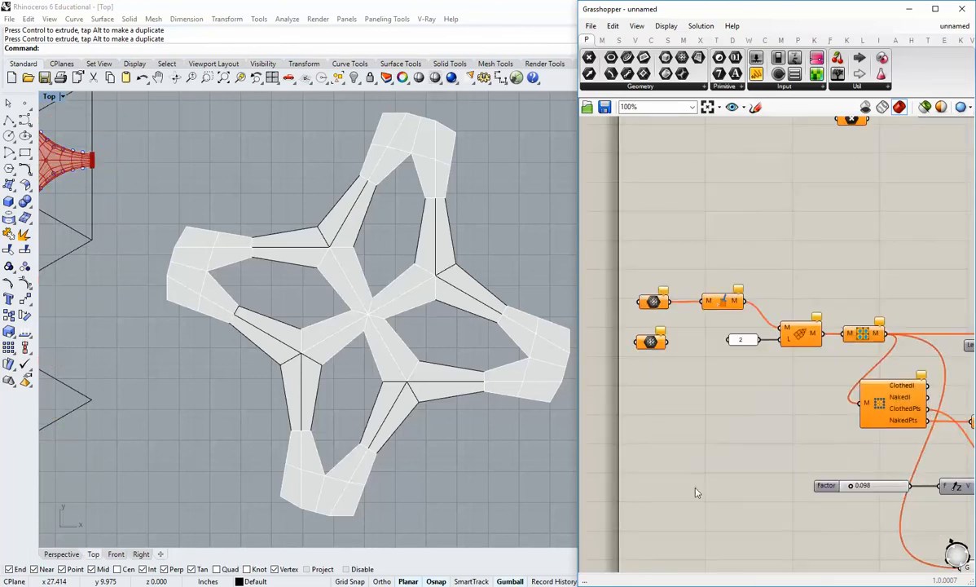
scroll(703, 456, down, 1)
right_drag(833, 547, 724, 392)
scroll(723, 404, up, 1)
right_click(695, 414)
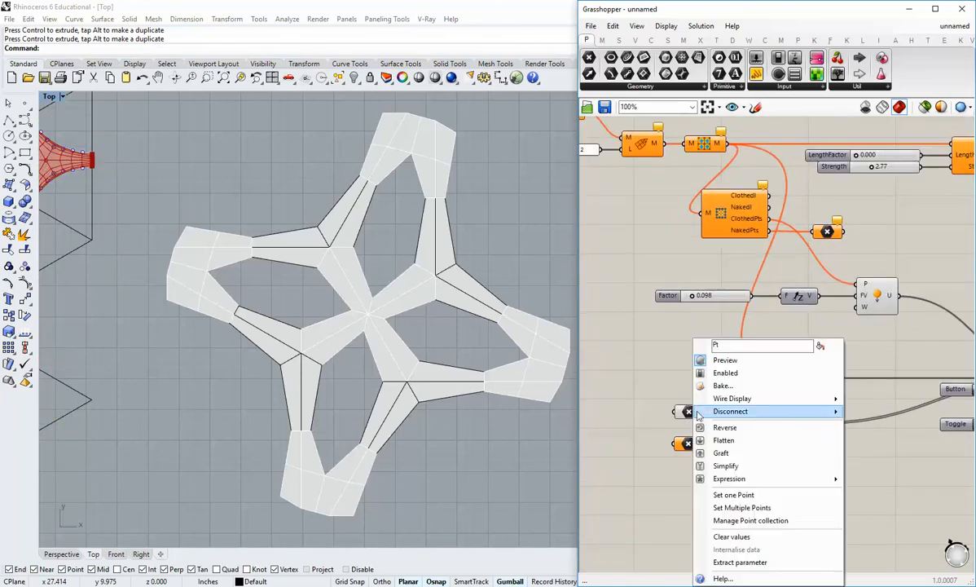
click(696, 533)
Assign all pieces of the pasted four-armed mesh to the copied definition's connected Mesh parameter, and delete the spare empty Mesh parameter
scroll(670, 367, down, 1)
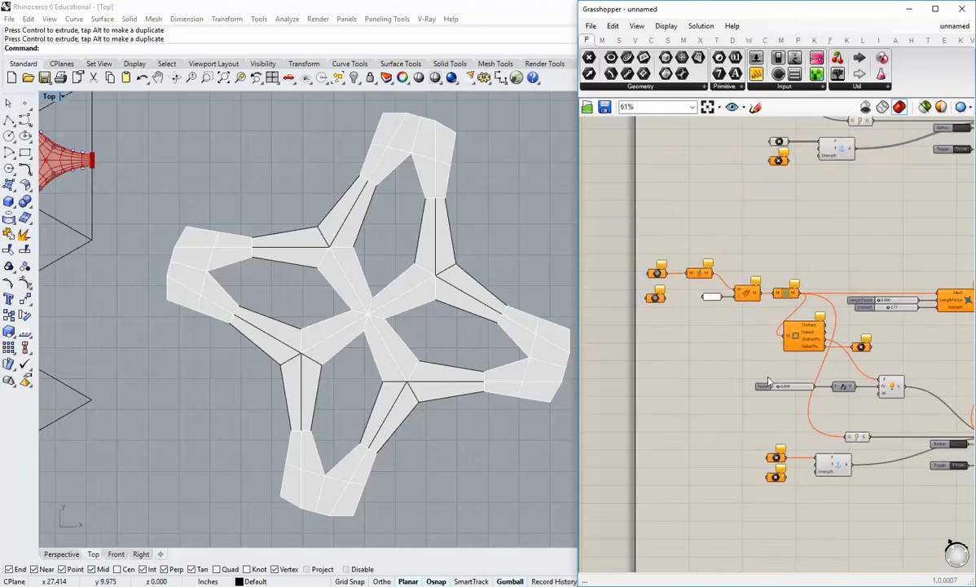
right_drag(671, 367, 773, 383)
scroll(789, 368, up, 1)
drag(789, 368, 770, 266)
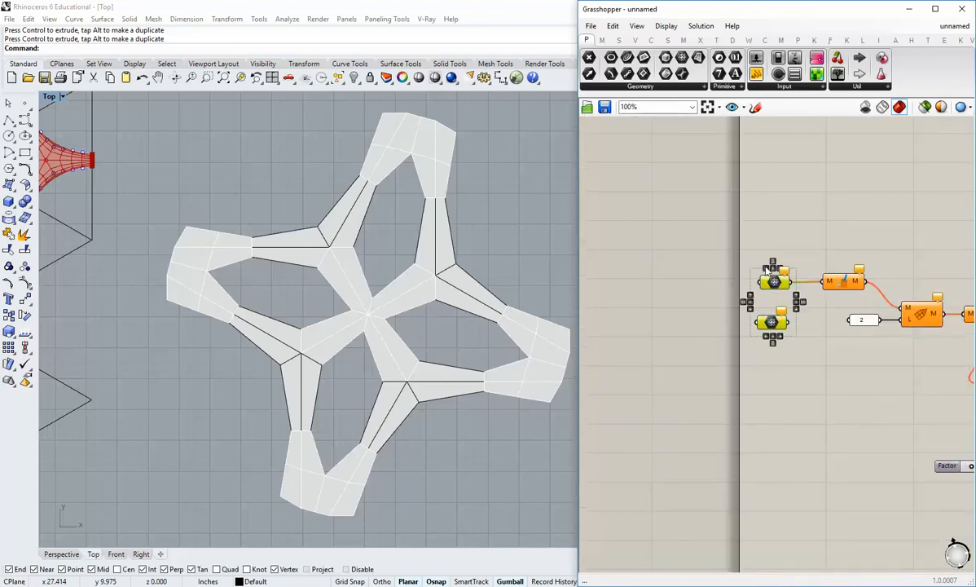
right_drag(447, 277, 432, 316)
right_drag(342, 294, 310, 259)
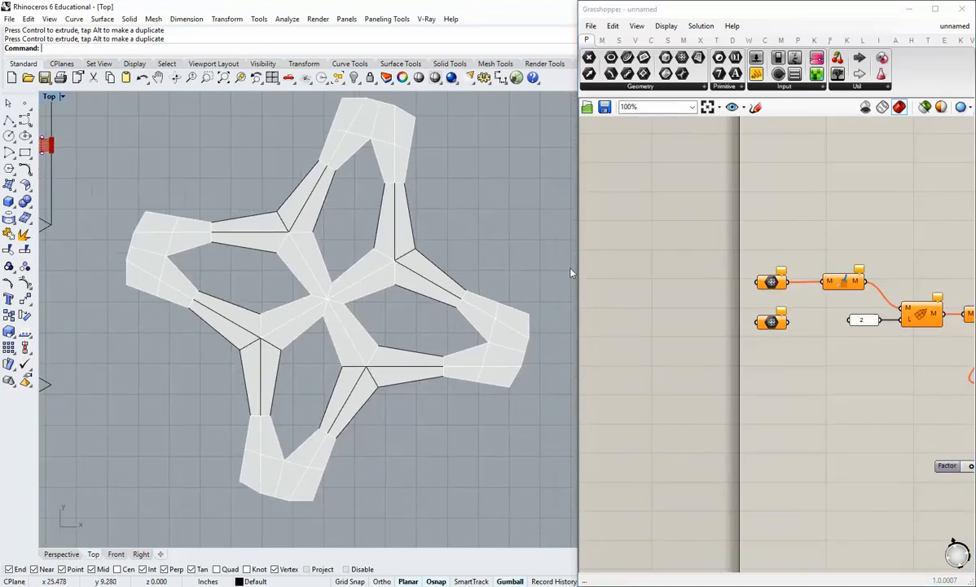
scroll(325, 239, down, 1)
scroll(334, 247, down, 1)
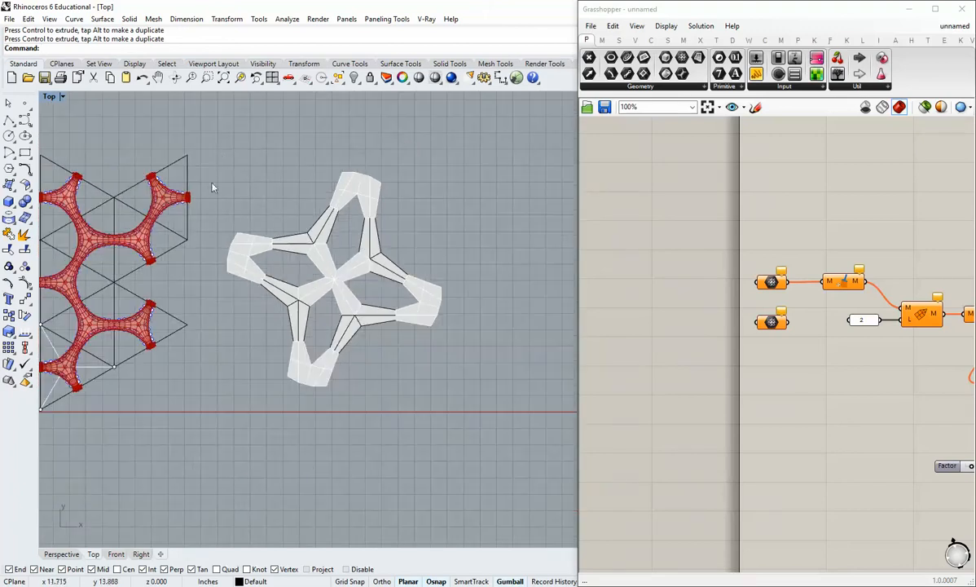
drag(210, 151, 461, 438)
scroll(407, 342, up, 3)
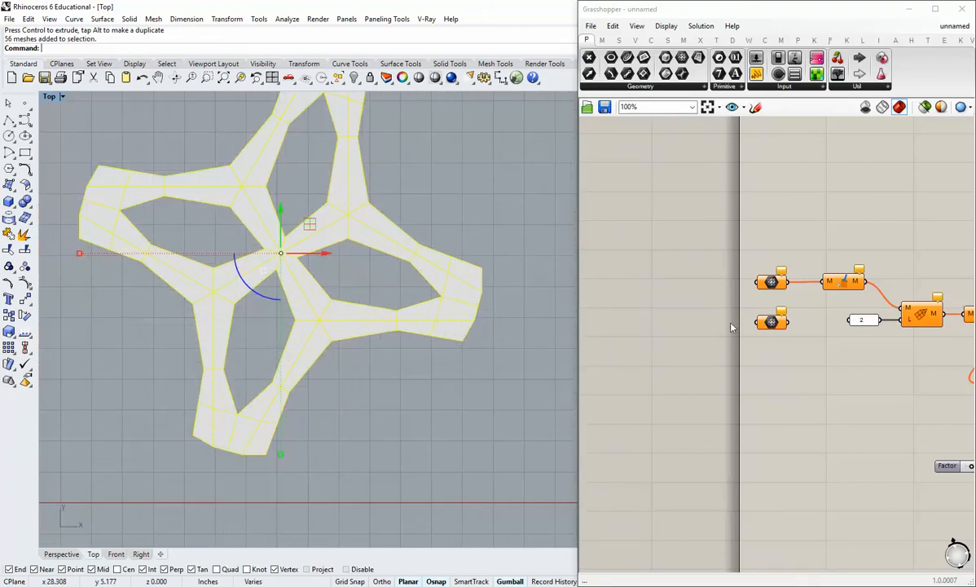
right_click(770, 287)
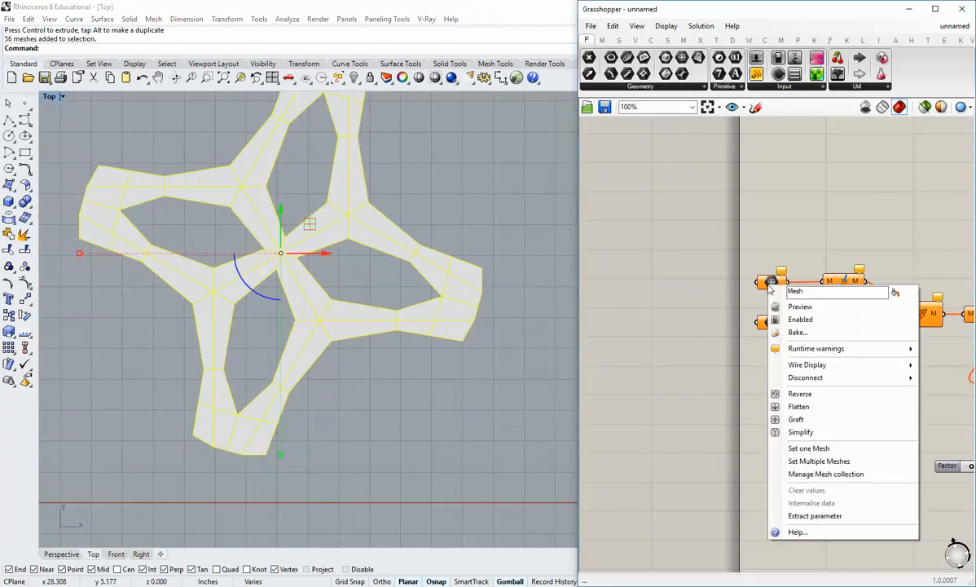
click(782, 446)
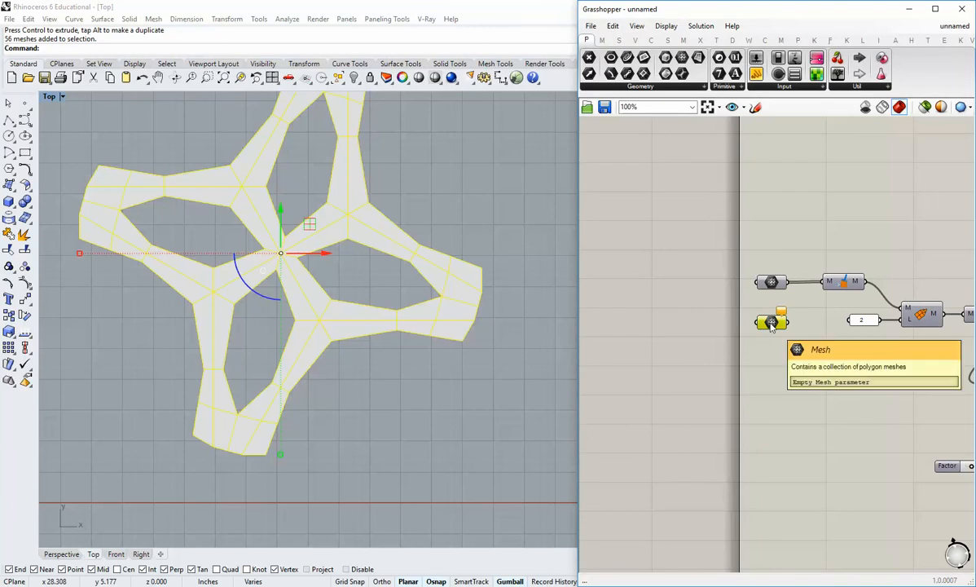
key(Delete)
Turn on the preview of the copied Refine component to show the subdivided four-armed mesh
scroll(794, 383, down, 2)
right_drag(794, 382, 618, 296)
scroll(900, 436, up, 2)
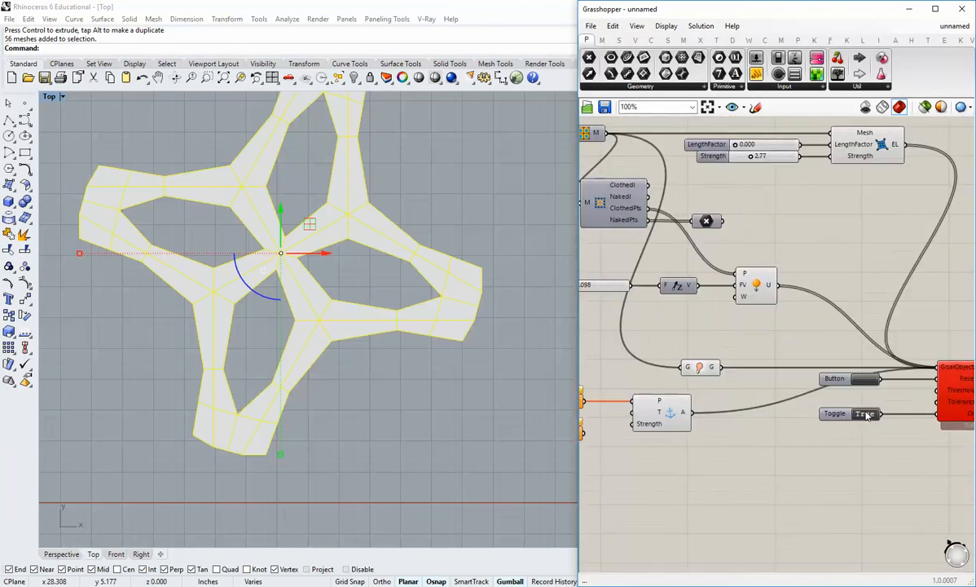
scroll(864, 384, down, 2)
scroll(689, 268, up, 2)
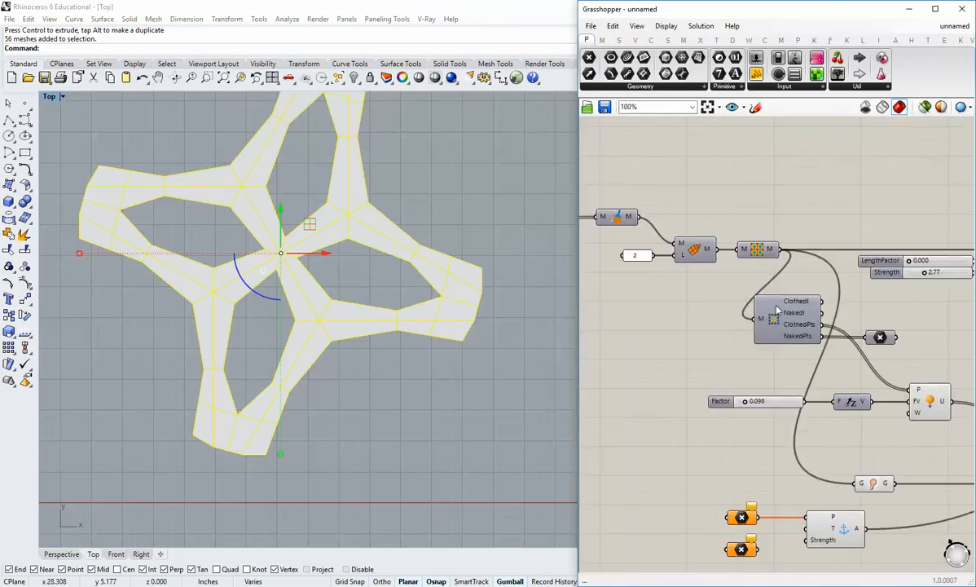
right_click(698, 251)
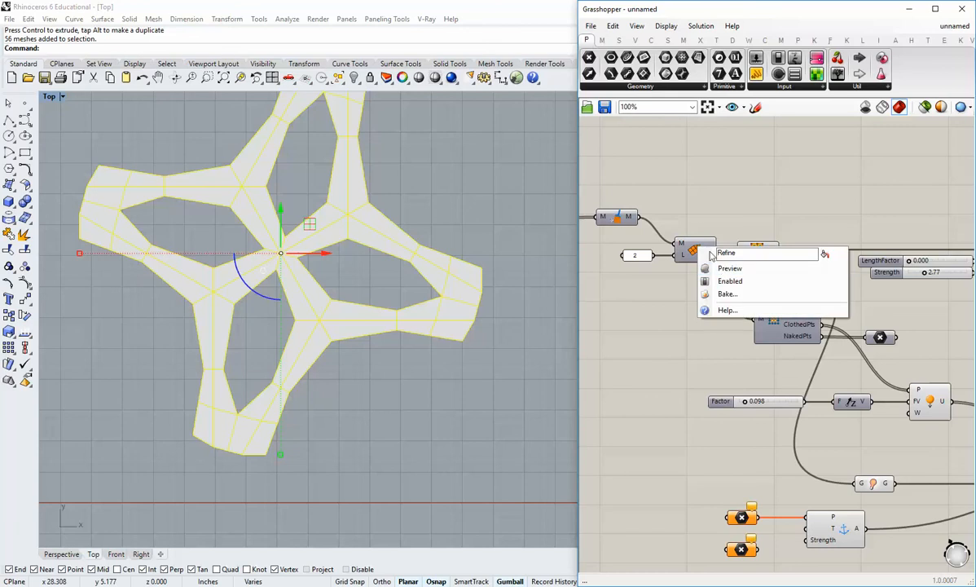
click(721, 263)
right_drag(377, 419, 382, 449)
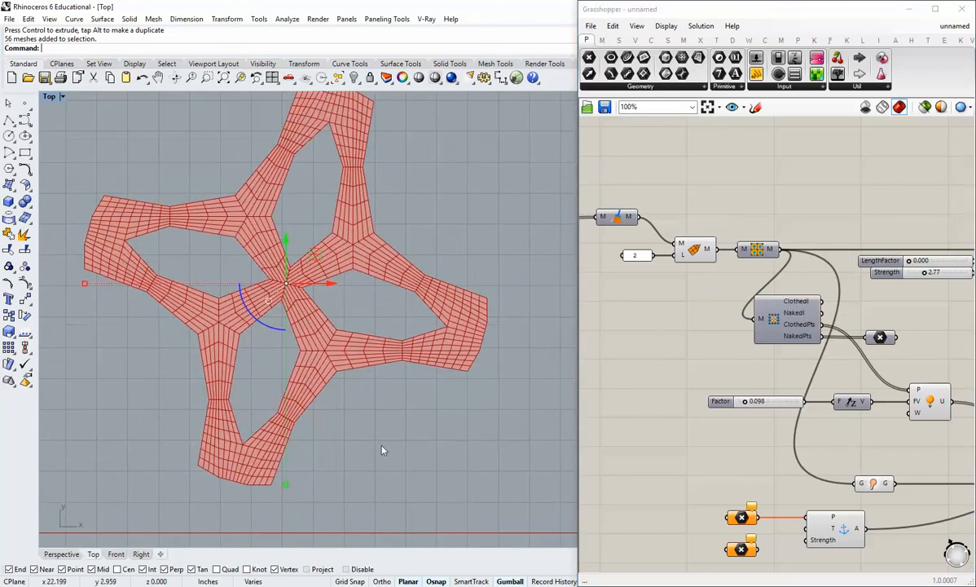
click(642, 364)
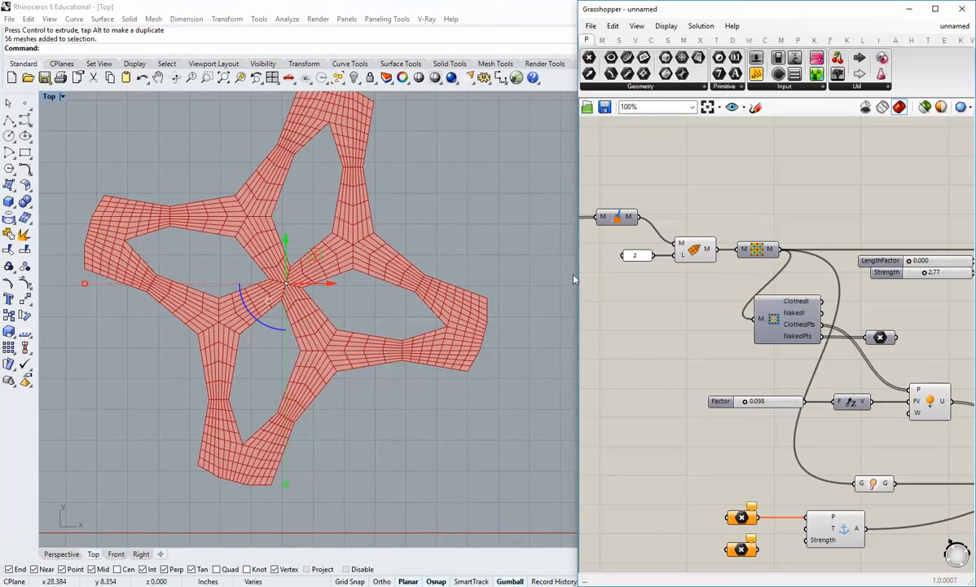
Widen the Grasshopper window further and examine the refined mesh's arms and central junction in plan
drag(573, 278, 535, 279)
right_drag(425, 385, 488, 409)
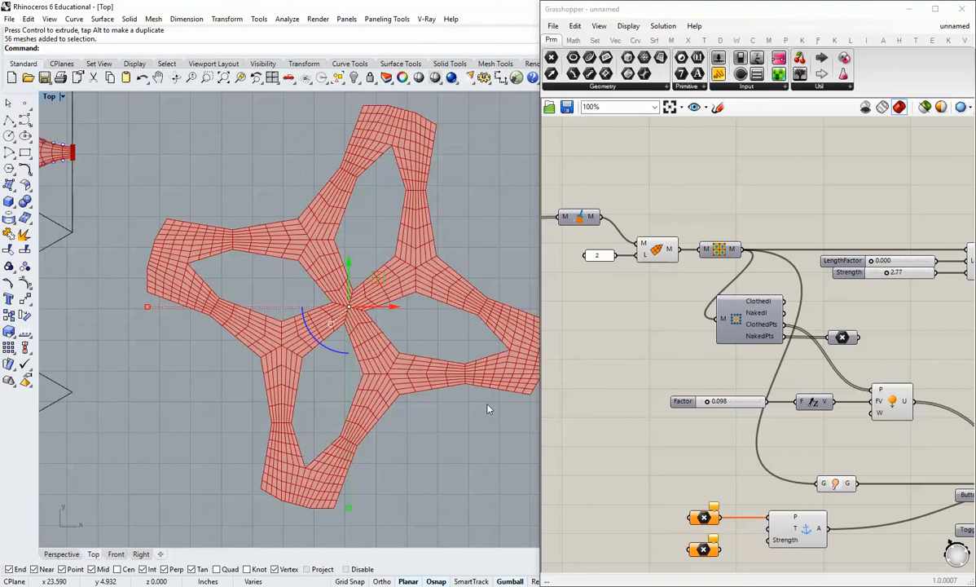
right_drag(651, 315, 637, 356)
right_drag(405, 329, 379, 344)
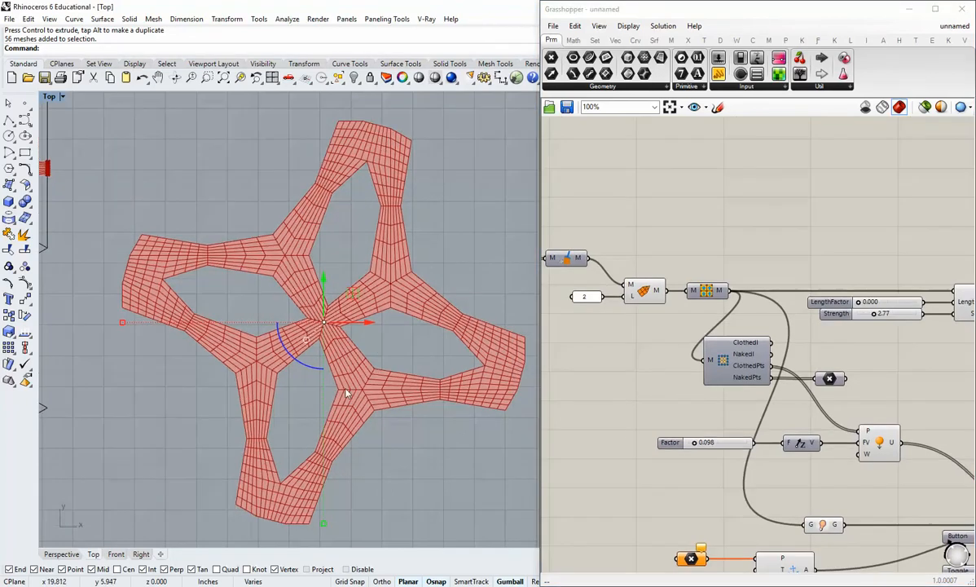
scroll(346, 393, up, 1)
scroll(408, 399, down, 3)
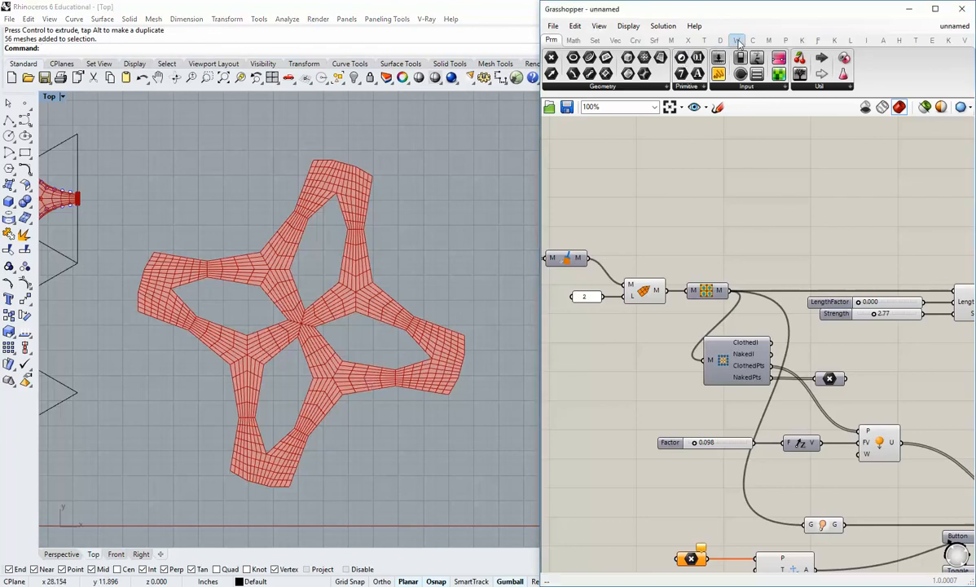
Turn off the Refine component's preview and turn on the preview of the mesh clean-up component feeding it
click(702, 41)
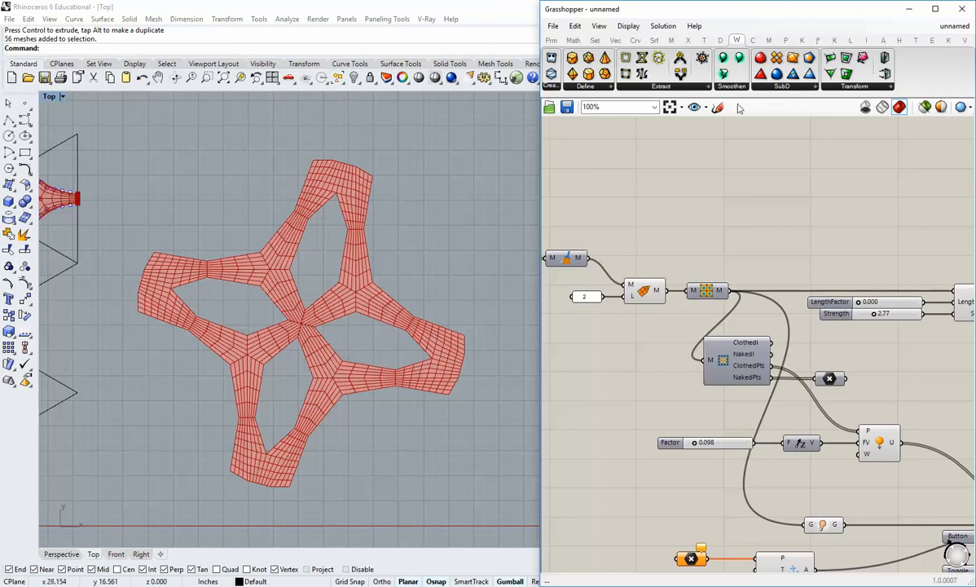
right_click(644, 291)
click(661, 327)
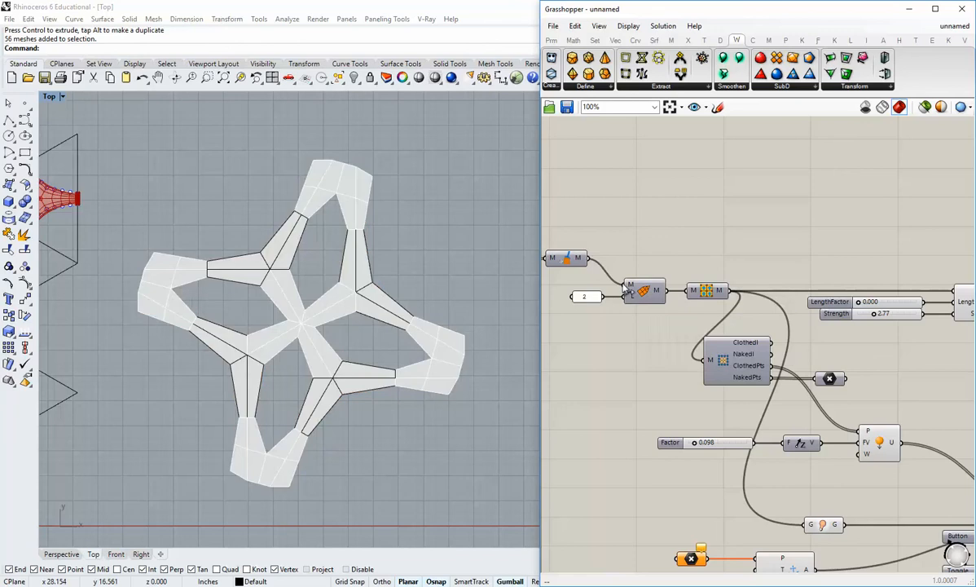
right_click(564, 259)
click(575, 279)
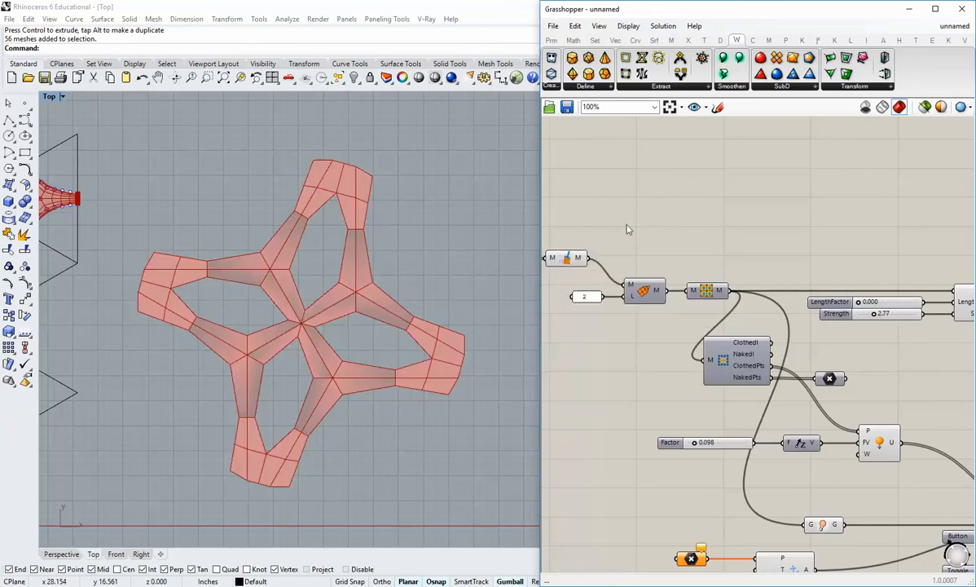
Add a Weaverbird's Catmull-Clark Subdivision component above Refine and feed it the cleaned mesh
click(770, 86)
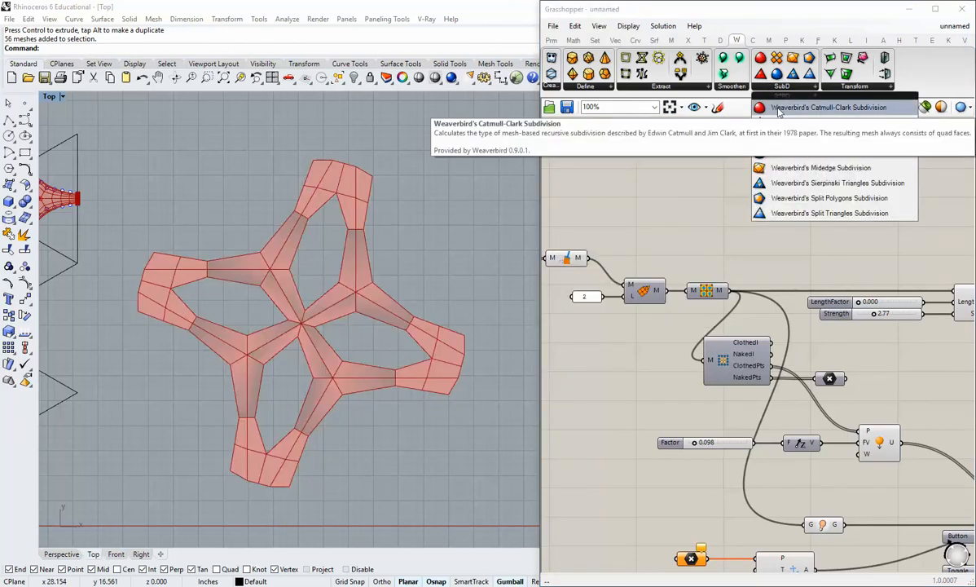
drag(778, 111, 675, 205)
drag(587, 258, 655, 190)
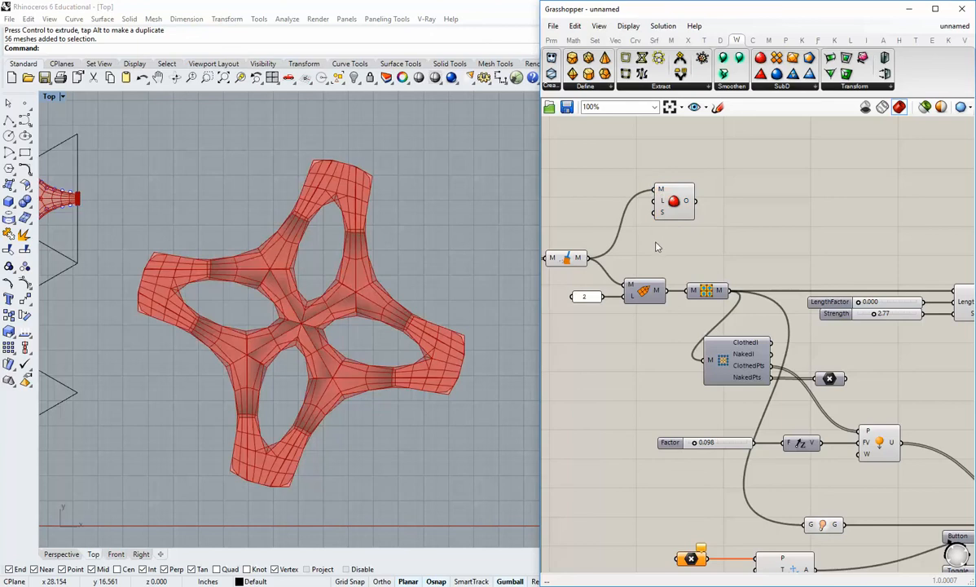
Turn off the mesh clean-up component's preview and hide the original four-armed base meshes in Rhino
right_drag(559, 263, 561, 263)
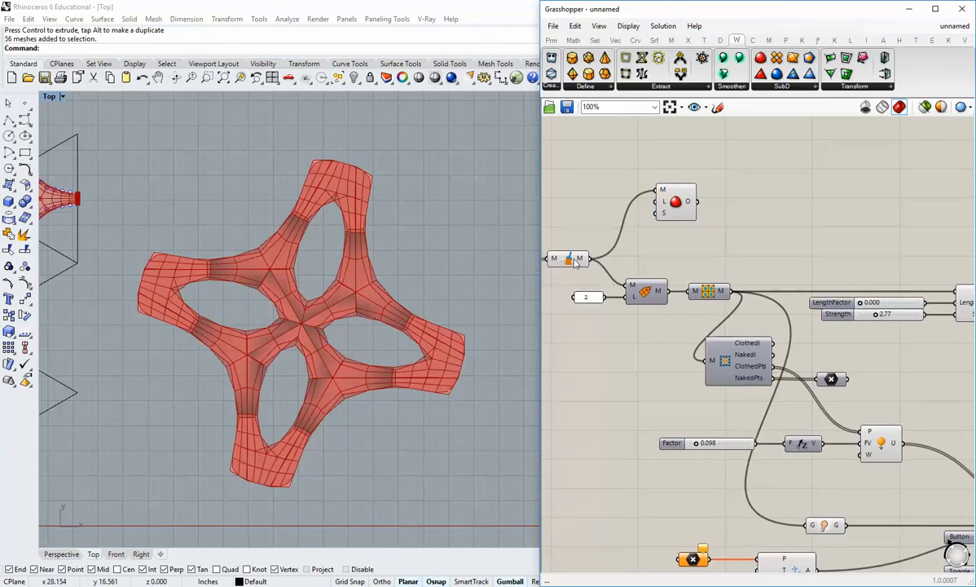
right_click(574, 261)
click(595, 275)
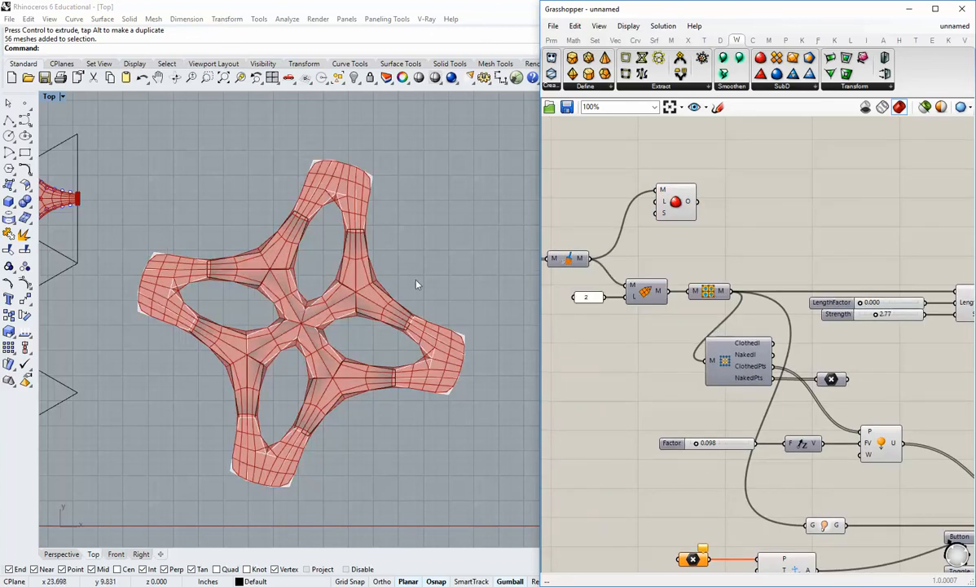
scroll(416, 284, down, 3)
drag(234, 161, 477, 411)
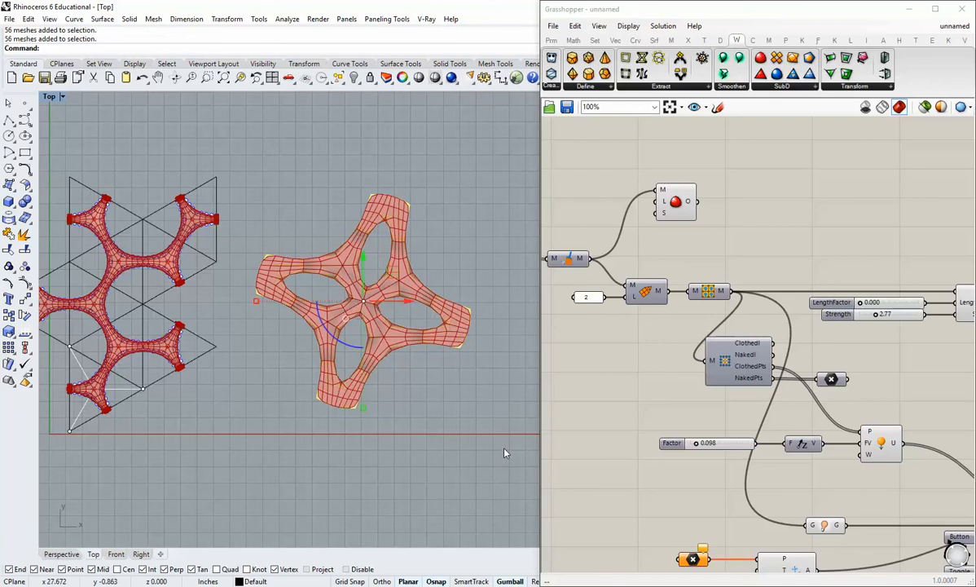
key(ctrl+h)
Set the smoothing option of the Catmull-Clark Subdivision component to Corner Fixed
scroll(446, 241, up, 5)
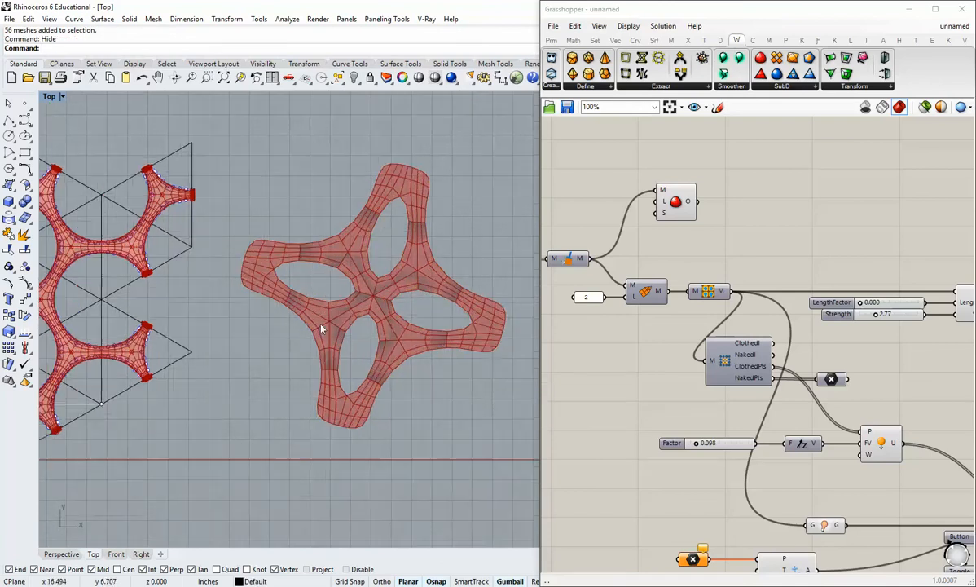
right_drag(434, 267, 364, 306)
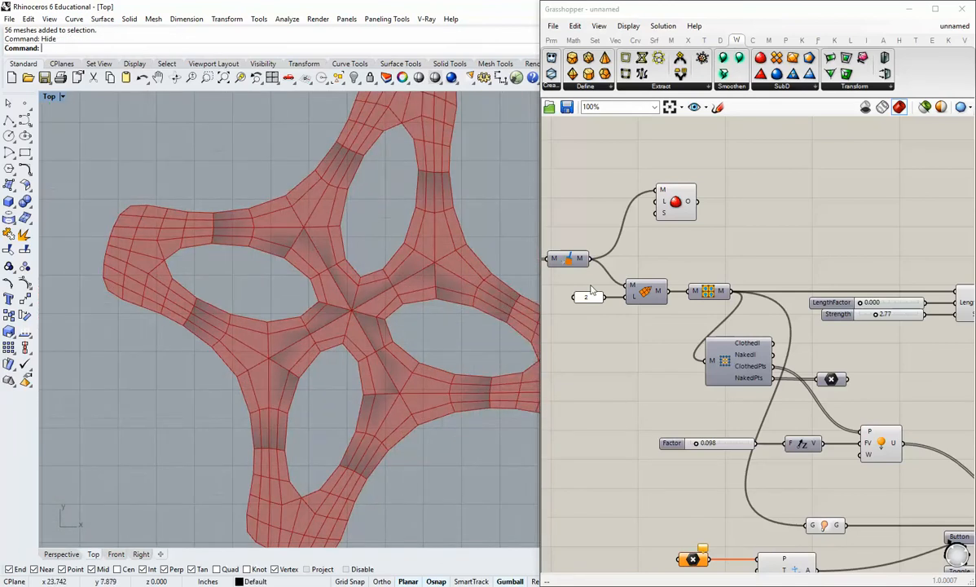
right_click(664, 214)
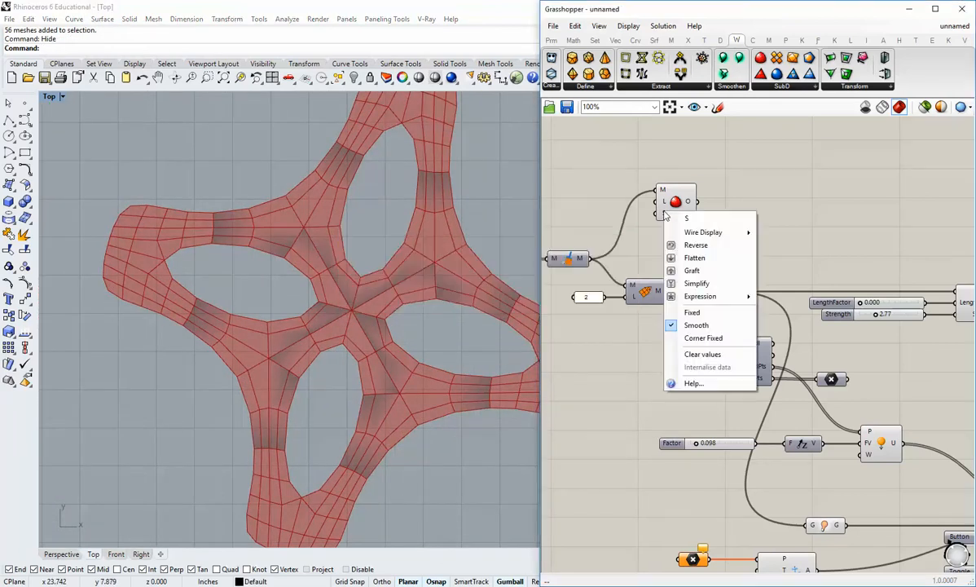
click(701, 338)
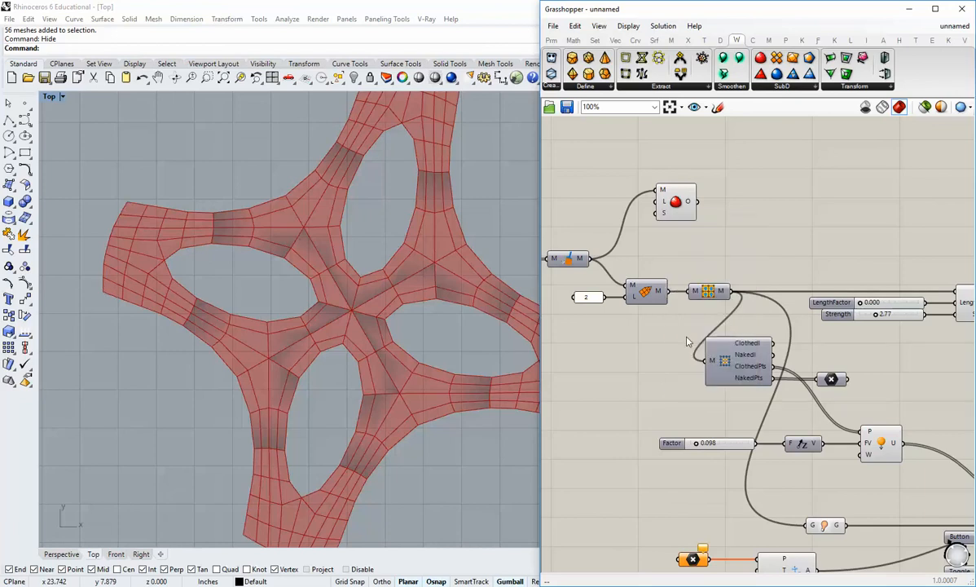
click(358, 340)
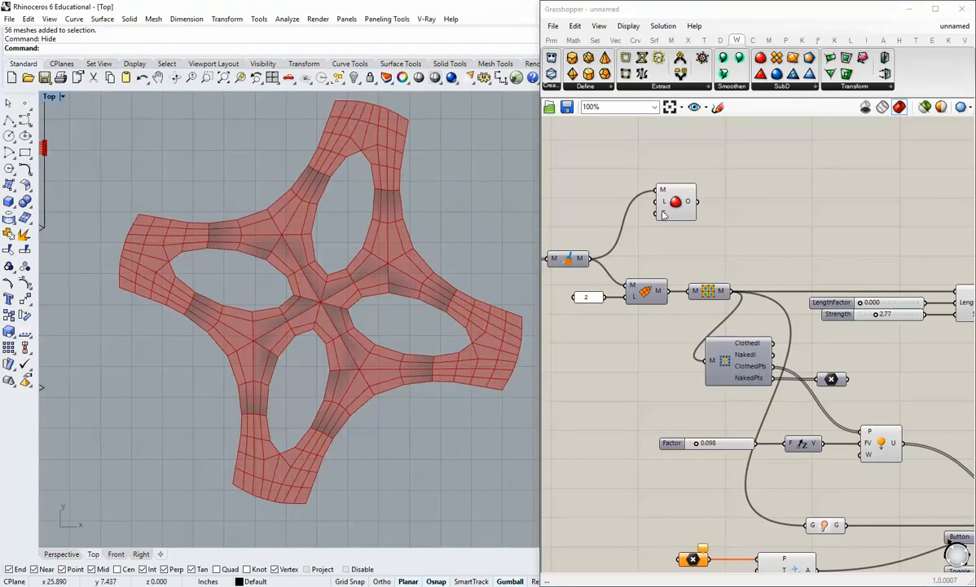
Switch the subdivision's smoothing option to Smooth for comparison and return it to Corner Fixed
mouse_move(666, 215)
right_click(666, 214)
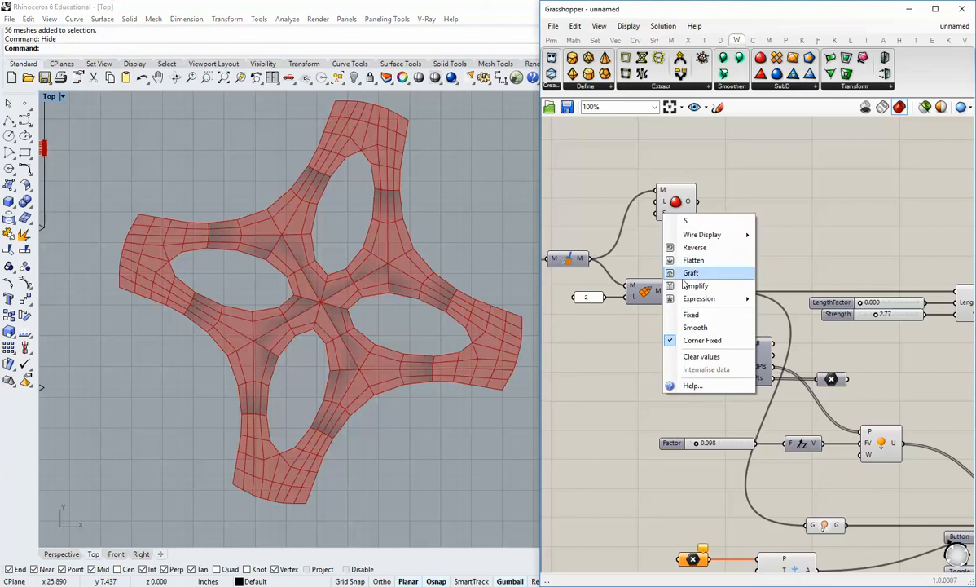
click(684, 328)
right_click(659, 218)
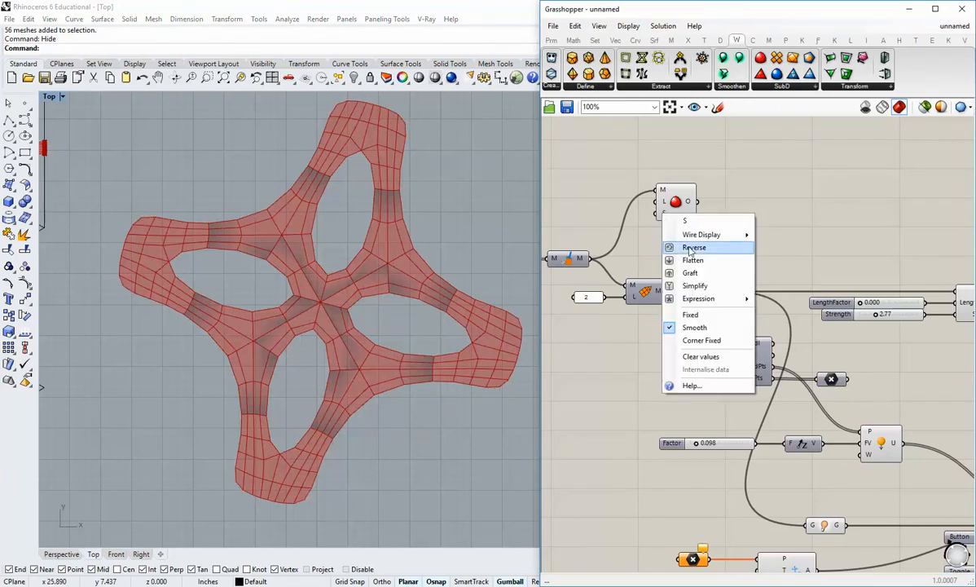
click(689, 342)
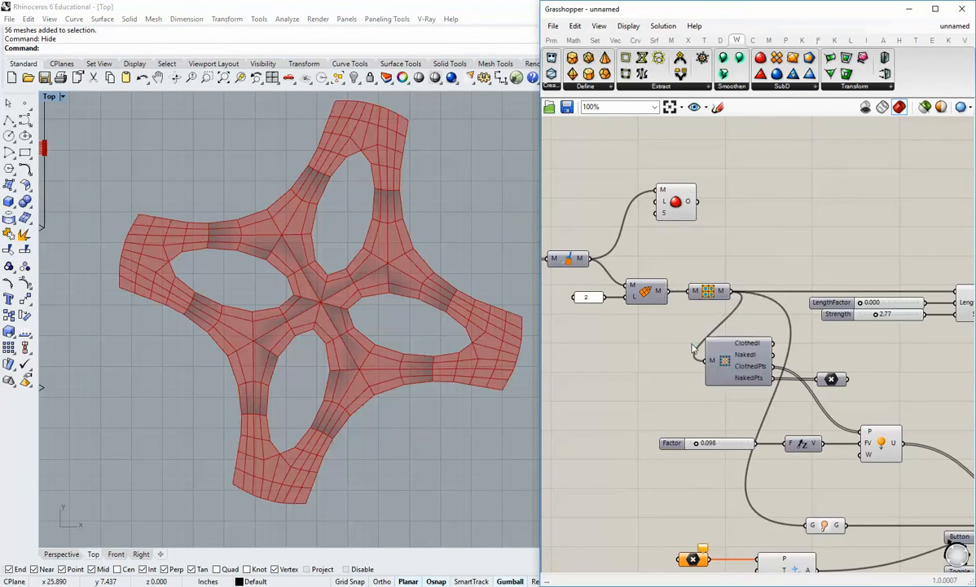
Set the Catmull-Clark Subdivision level to 2
scroll(668, 240, up, 2)
right_click(650, 218)
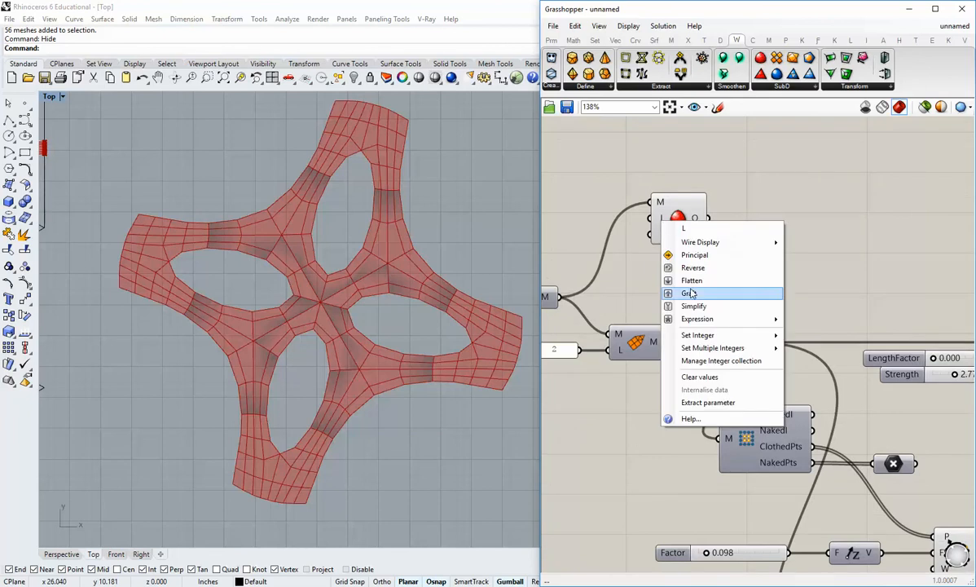
mouse_move(696, 337)
double_click(805, 336)
text(2)
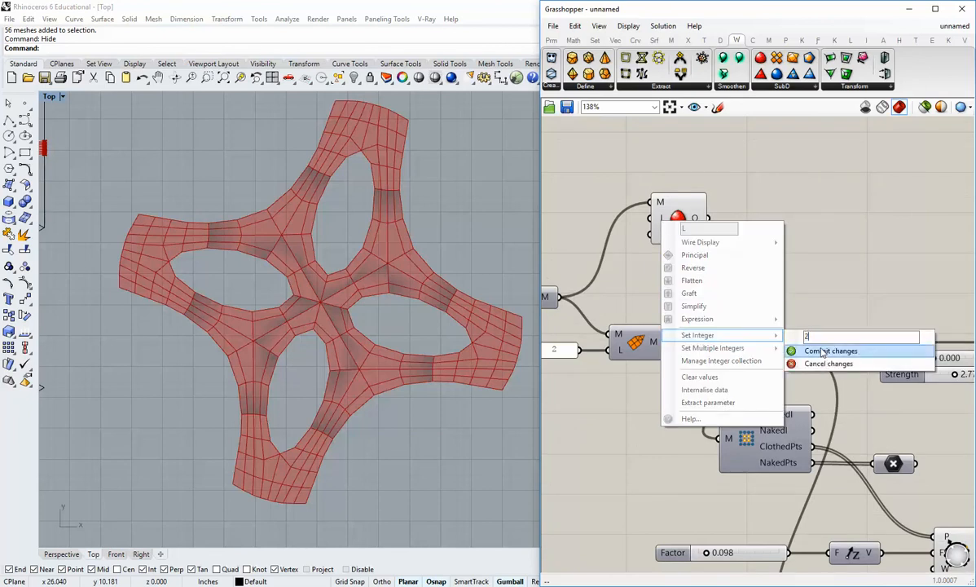
click(822, 351)
Examine the subdivided mesh in plan, checking its arm ends, the rims of the openings and the central junction
scroll(320, 269, up, 5)
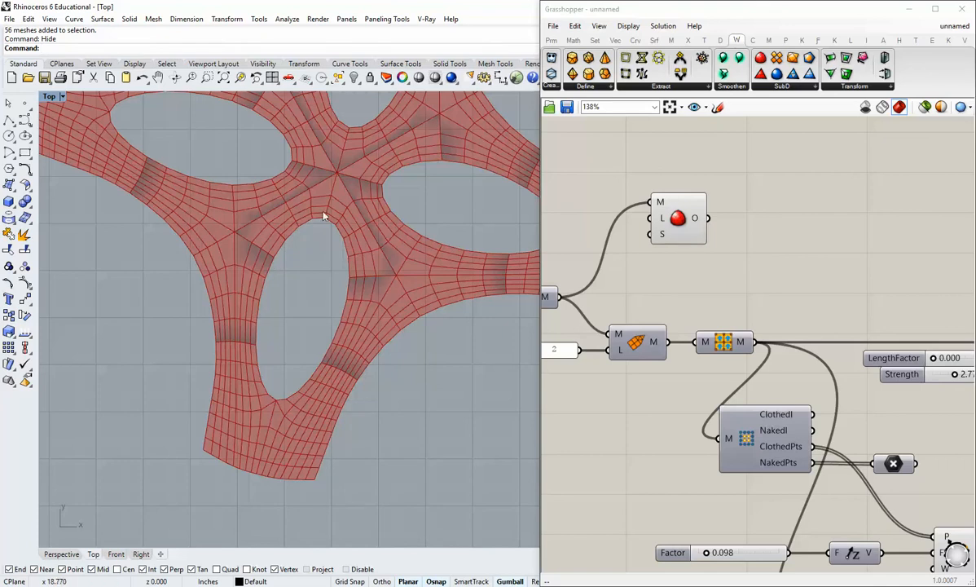
scroll(318, 388, down, 3)
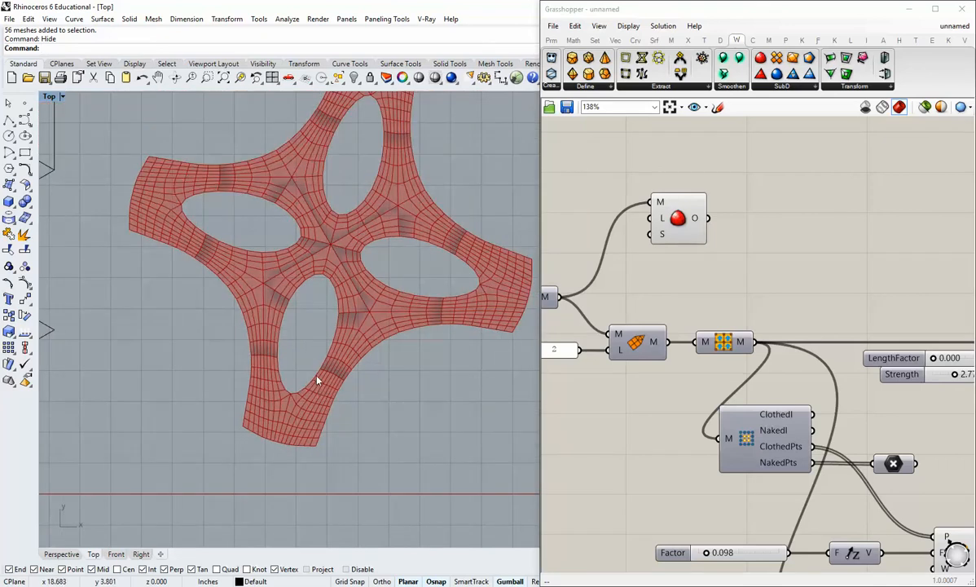
scroll(316, 380, up, 5)
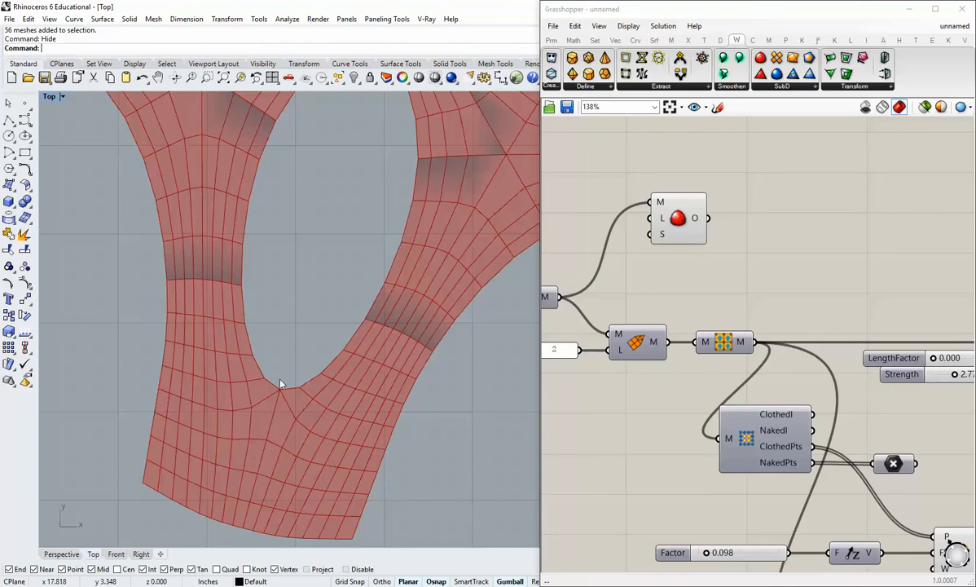
scroll(270, 399, down, 2)
scroll(290, 227, up, 3)
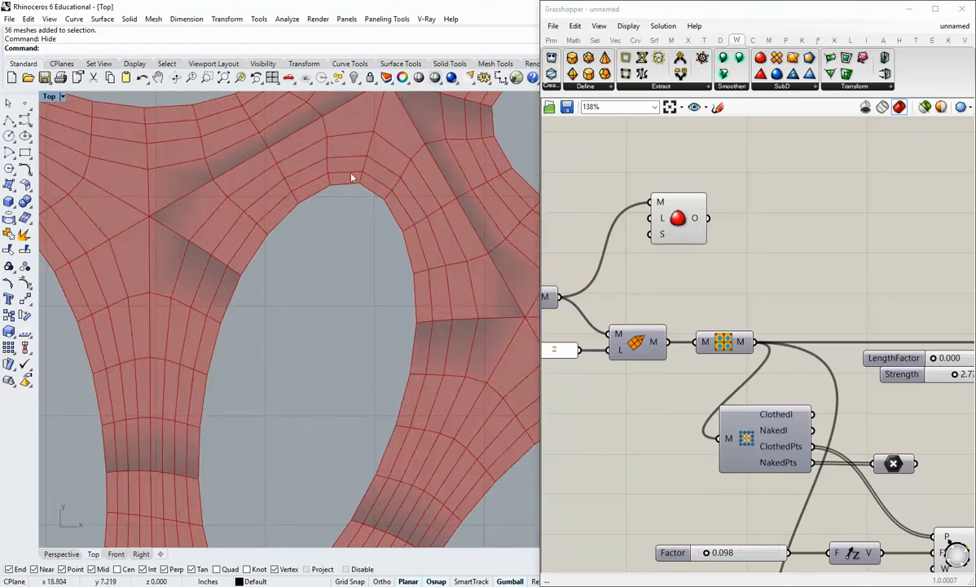
scroll(395, 269, down, 2)
scroll(326, 355, up, 4)
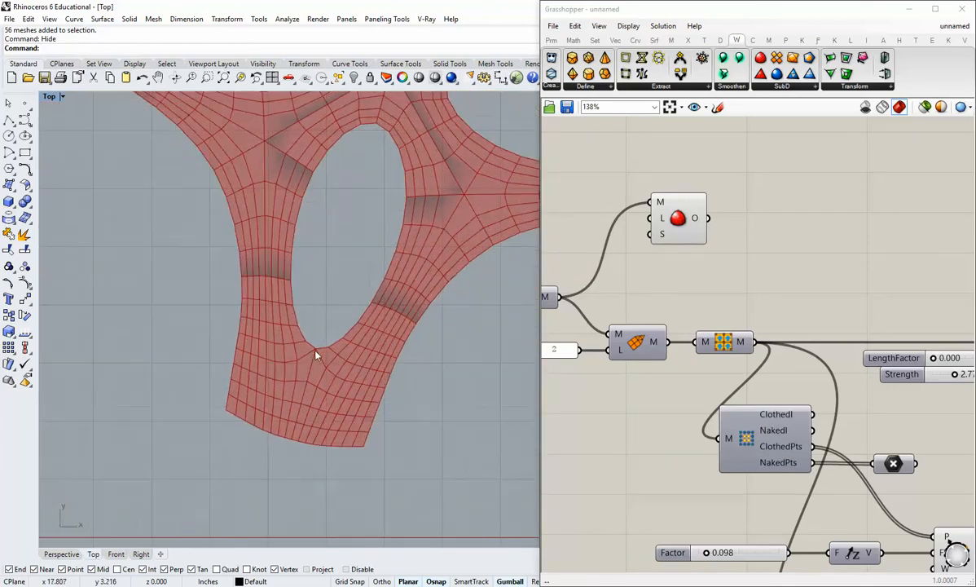
scroll(322, 367, down, 3)
scroll(330, 353, up, 2)
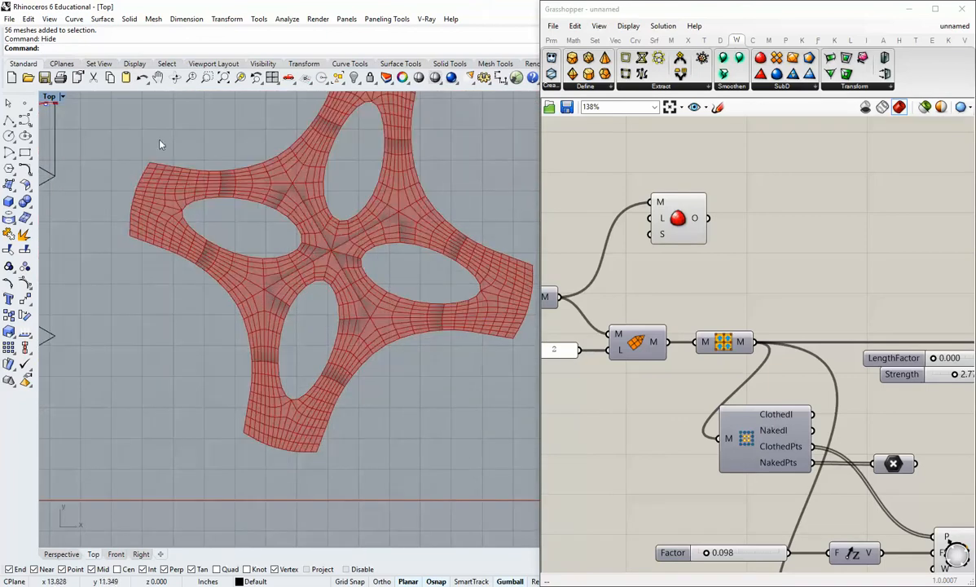
Place the Catmull-Clark component just above Refine and feed its output into the downstream mesh component in place of Refine's
scroll(584, 224, down, 2)
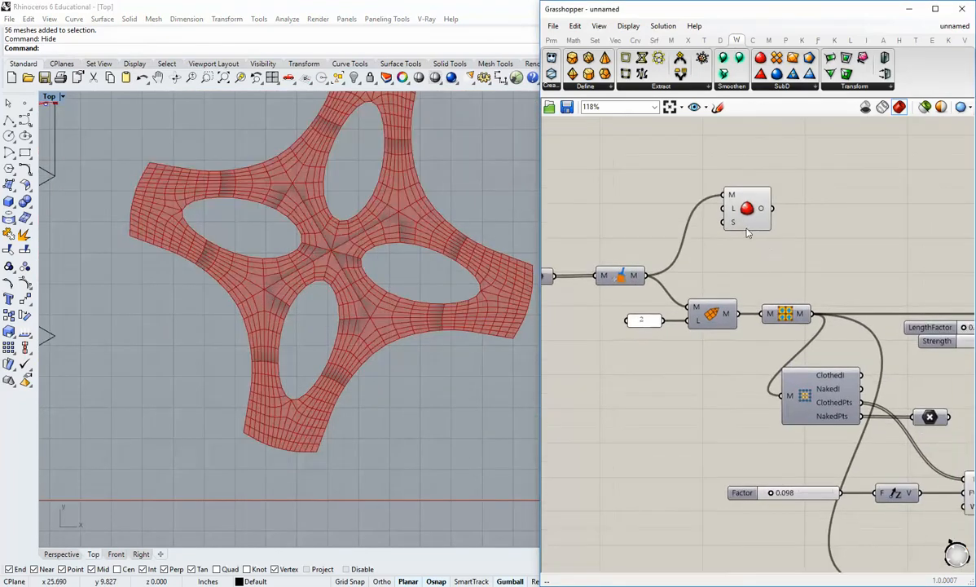
drag(721, 214, 706, 268)
click(764, 295)
right_drag(766, 295, 716, 261)
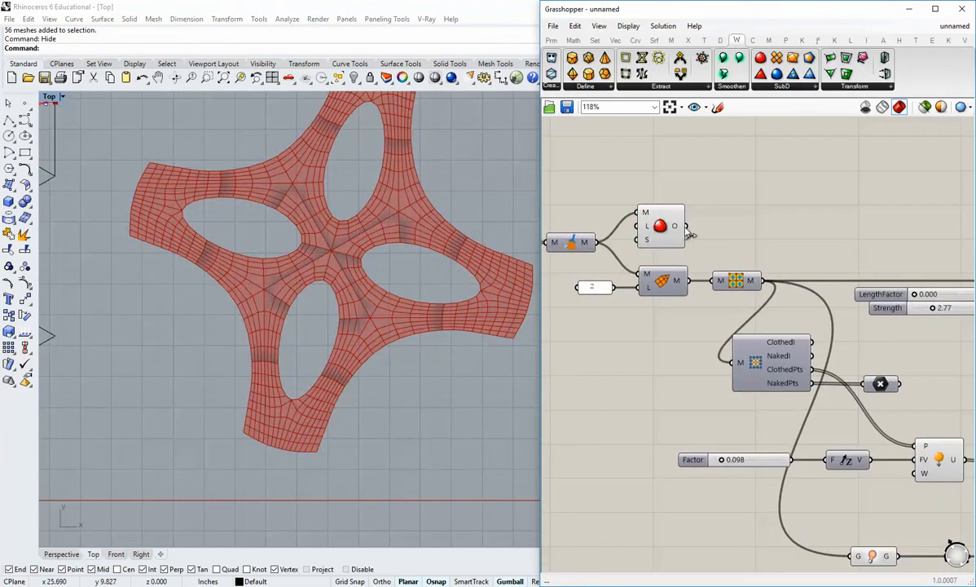
drag(685, 226, 717, 280)
right_click(659, 229)
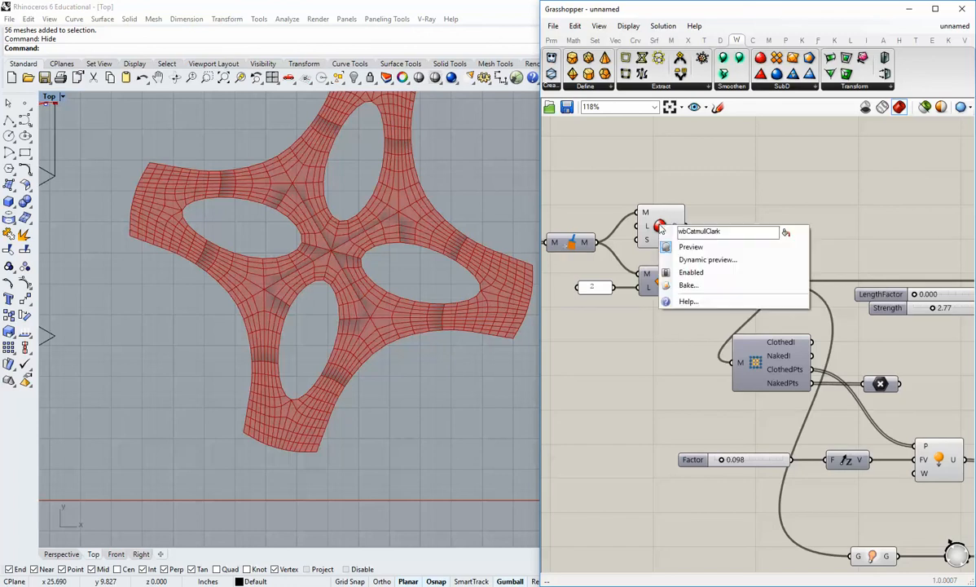
key(Escape)
right_drag(713, 292, 701, 278)
scroll(650, 304, down, 1)
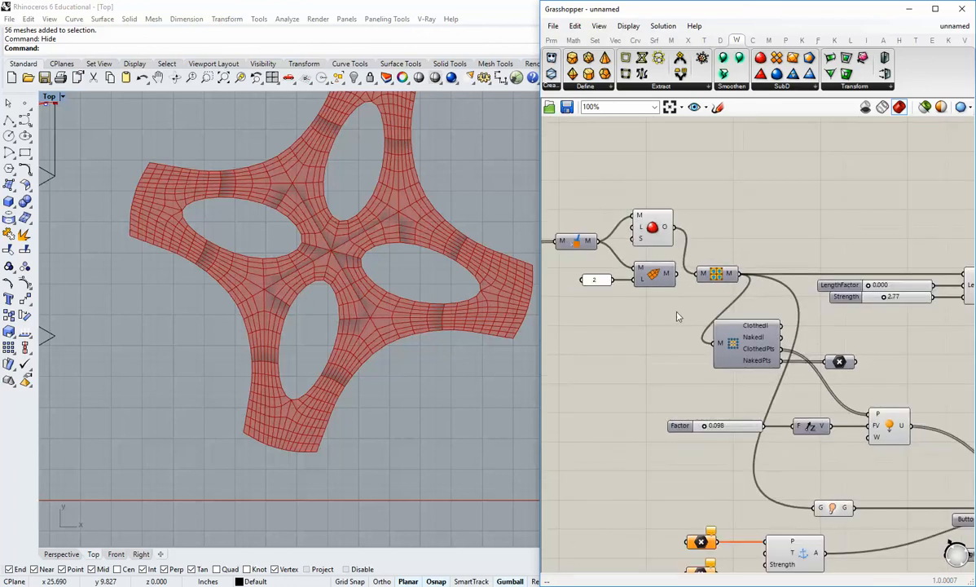
Move the disconnected Refine component and its level panel lower, clear of the Catmull-Clark component
drag(644, 303, 570, 259)
drag(649, 272, 650, 305)
click(619, 269)
click(656, 236)
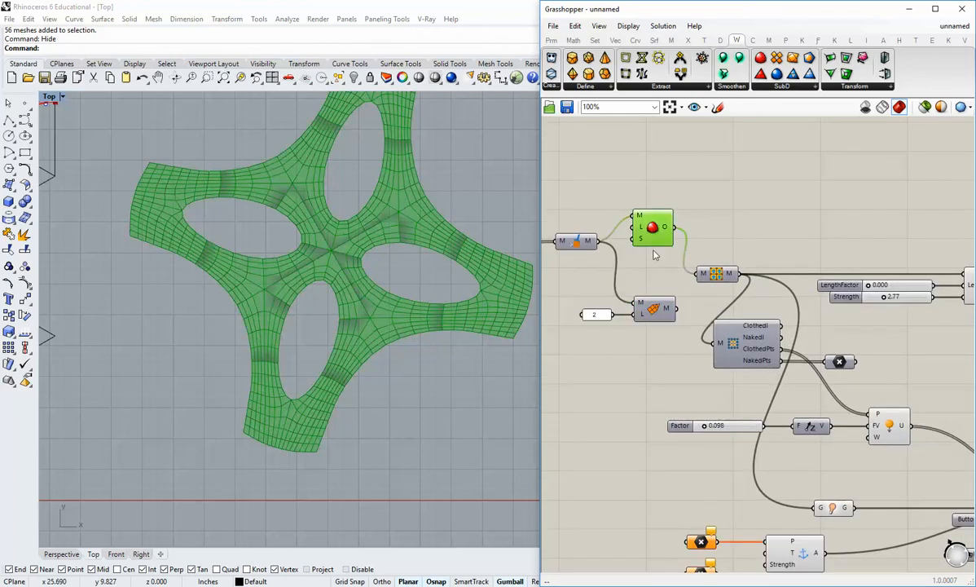
click(656, 269)
Bake the naked boundary points of the subdivided mesh onto Layer 03
right_drag(465, 333, 443, 333)
right_drag(857, 390, 760, 357)
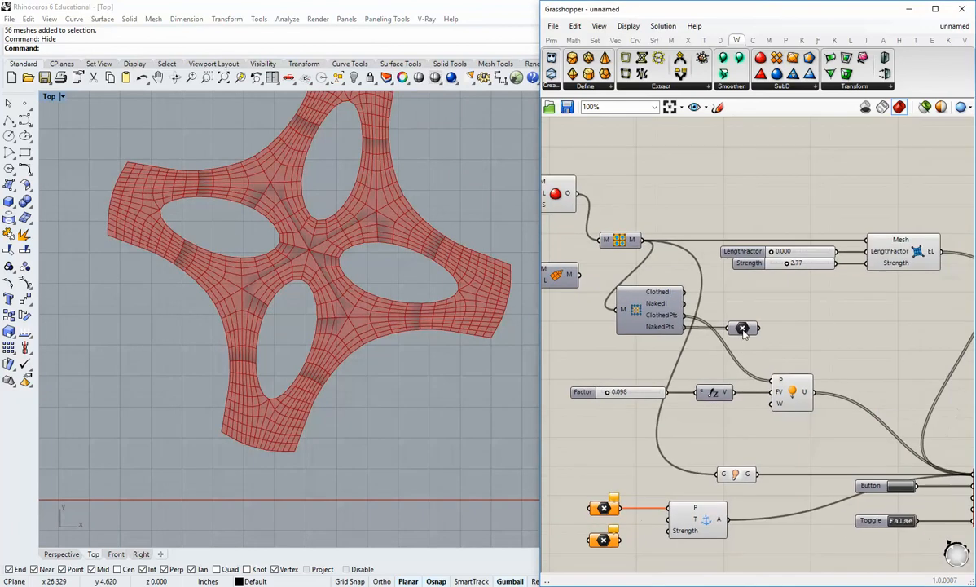
right_click(744, 329)
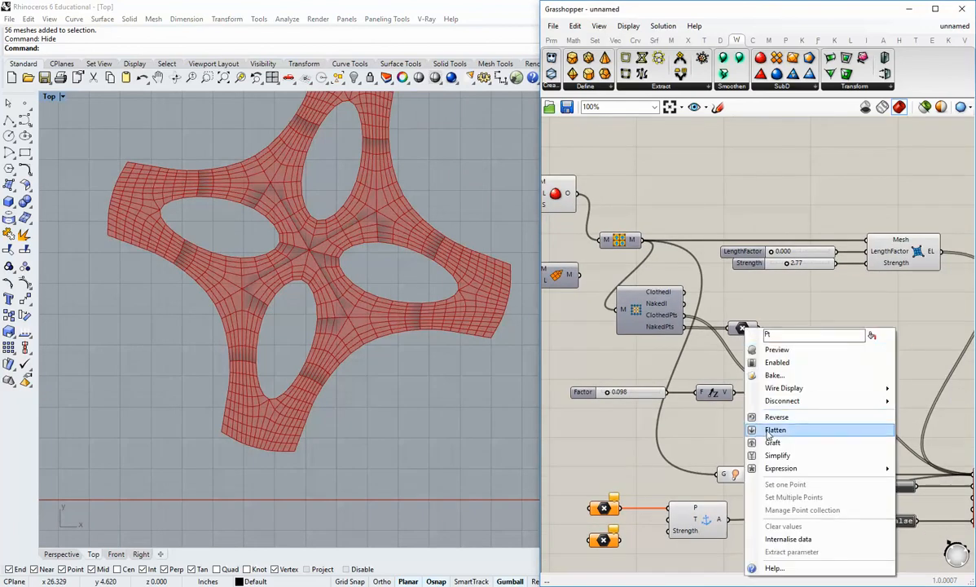
click(776, 376)
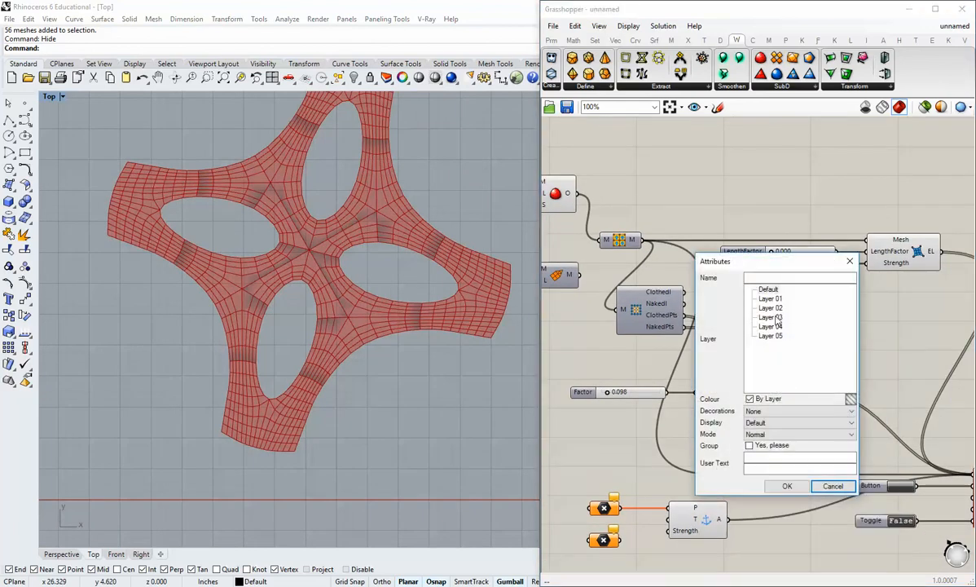
click(770, 326)
click(786, 486)
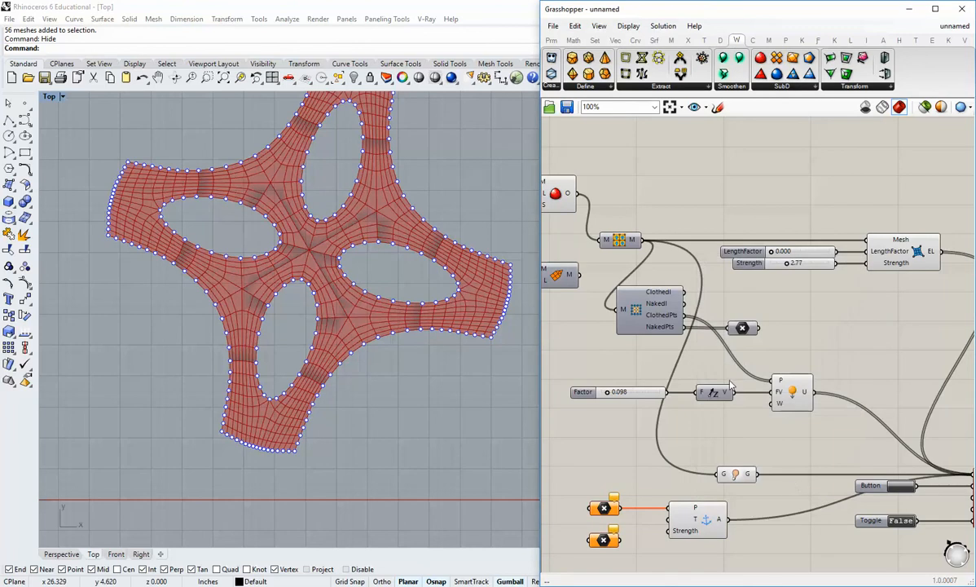
Start referencing multiple points in the empty Point parameter feeding the Anchor, picking all baked points along the lower arm's end edge
right_drag(676, 326, 761, 312)
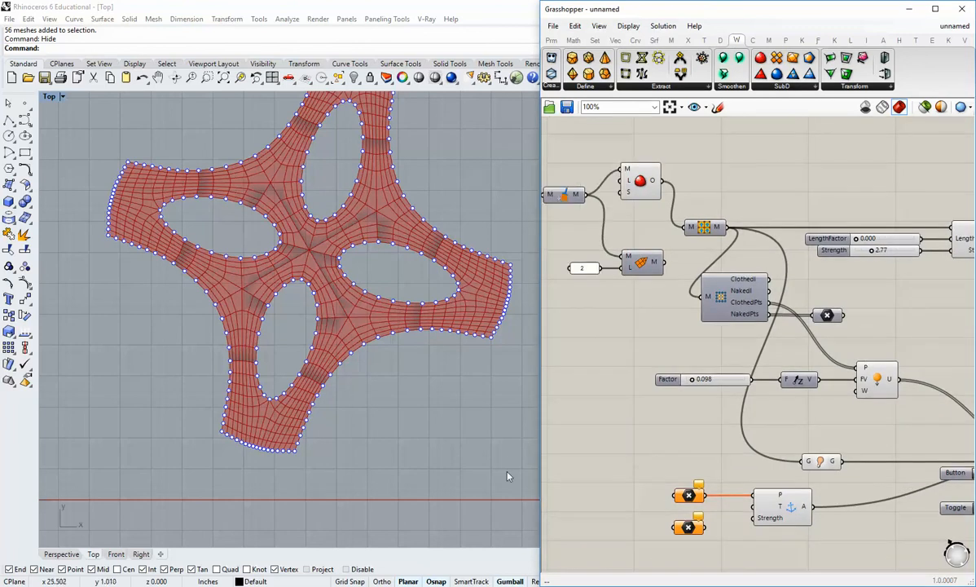
right_drag(652, 476, 667, 381)
scroll(707, 432, up, 1)
right_drag(260, 448, 325, 385)
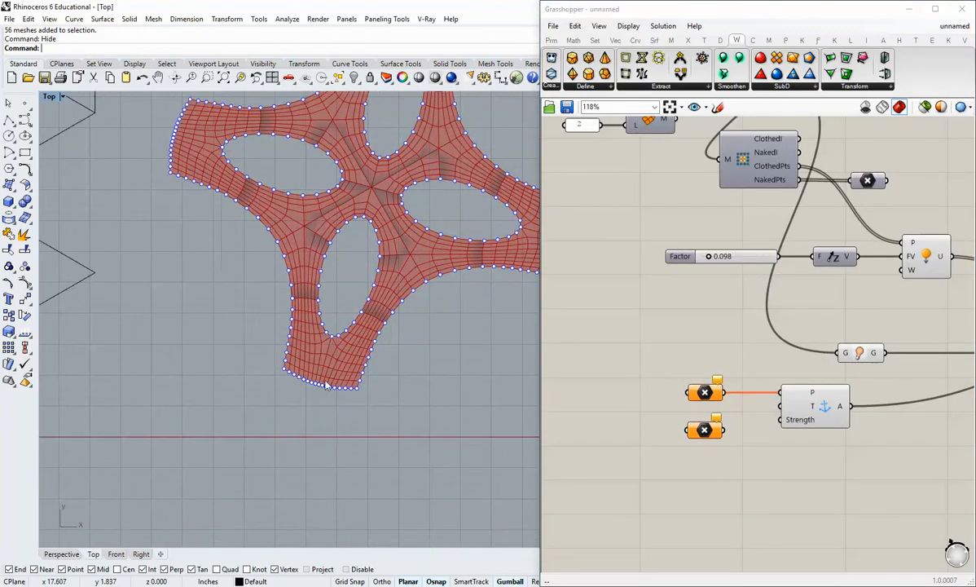
scroll(326, 385, up, 8)
scroll(237, 365, up, 4)
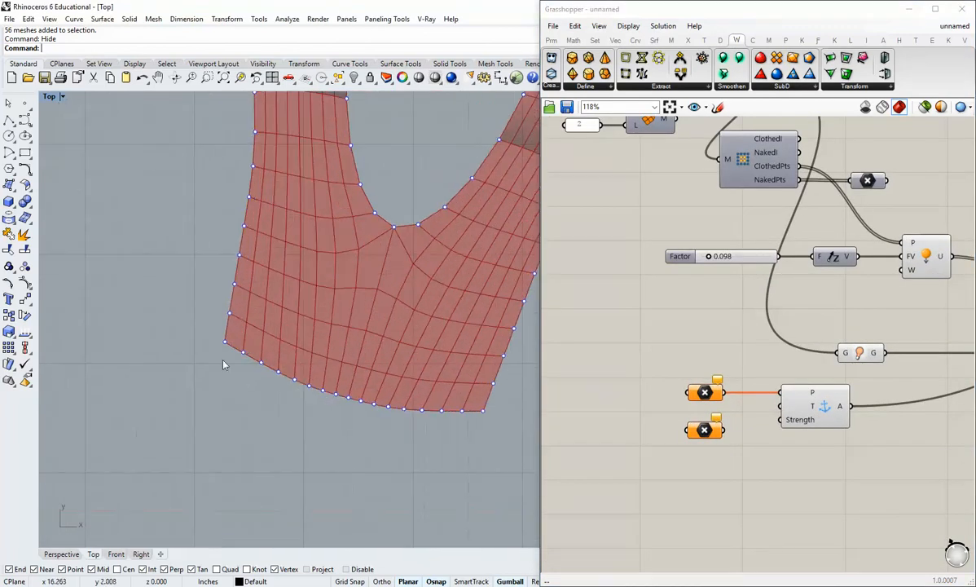
right_click(713, 393)
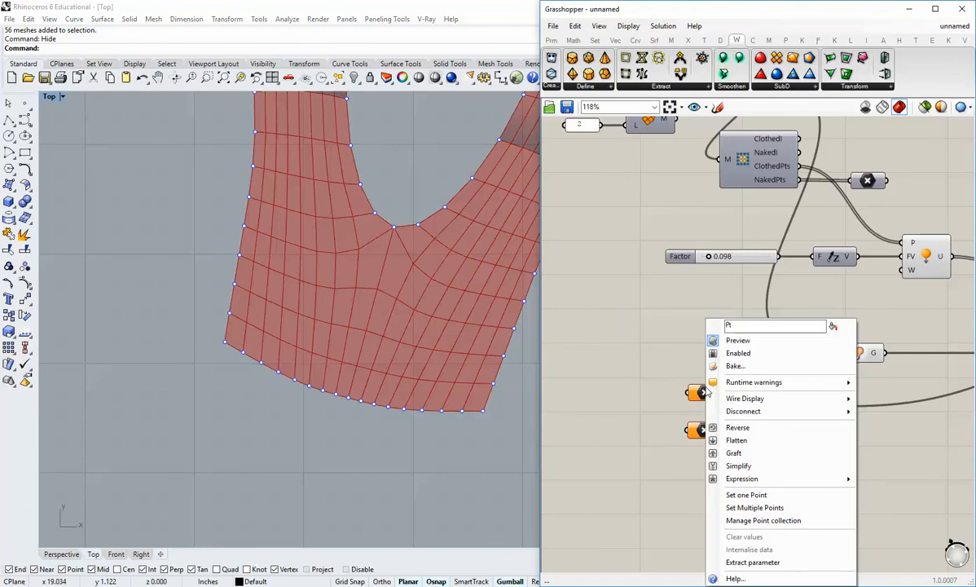
click(750, 507)
drag(240, 378, 423, 465)
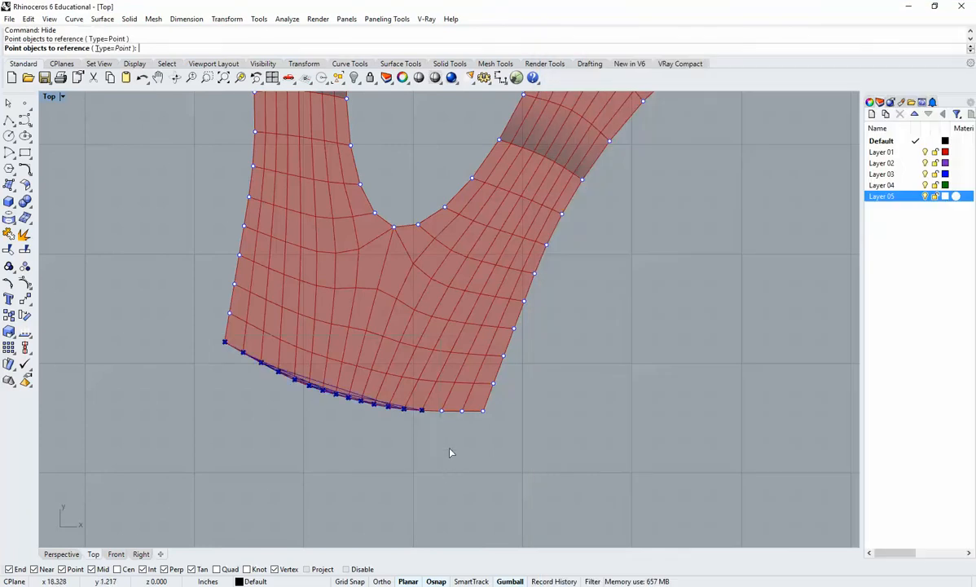
drag(436, 401, 506, 439)
Add the baked points along the right-hand arm's end edge to the anchor point selection
scroll(505, 440, down, 8)
right_drag(577, 414, 446, 471)
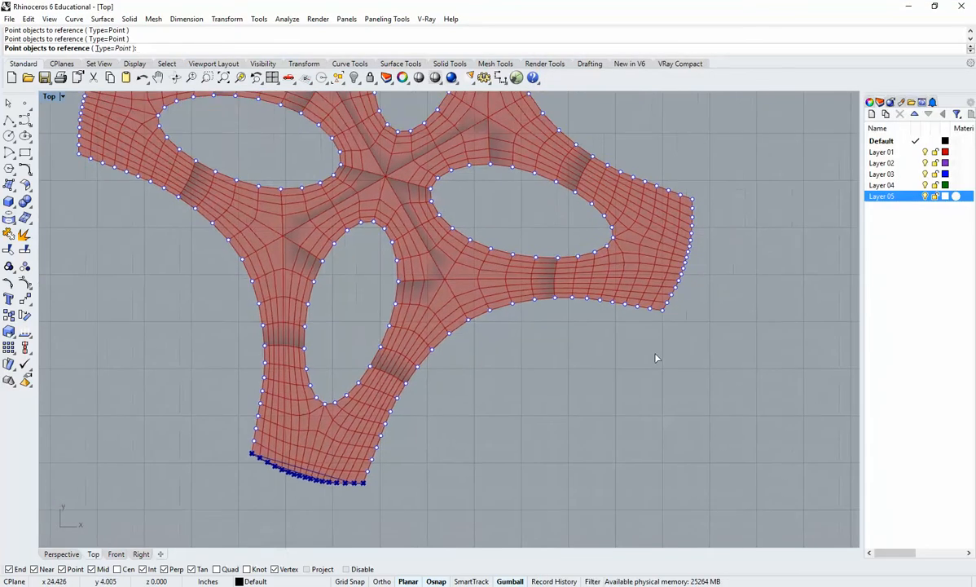
scroll(683, 217, up, 4)
right_drag(683, 217, 649, 264)
drag(606, 347, 652, 454)
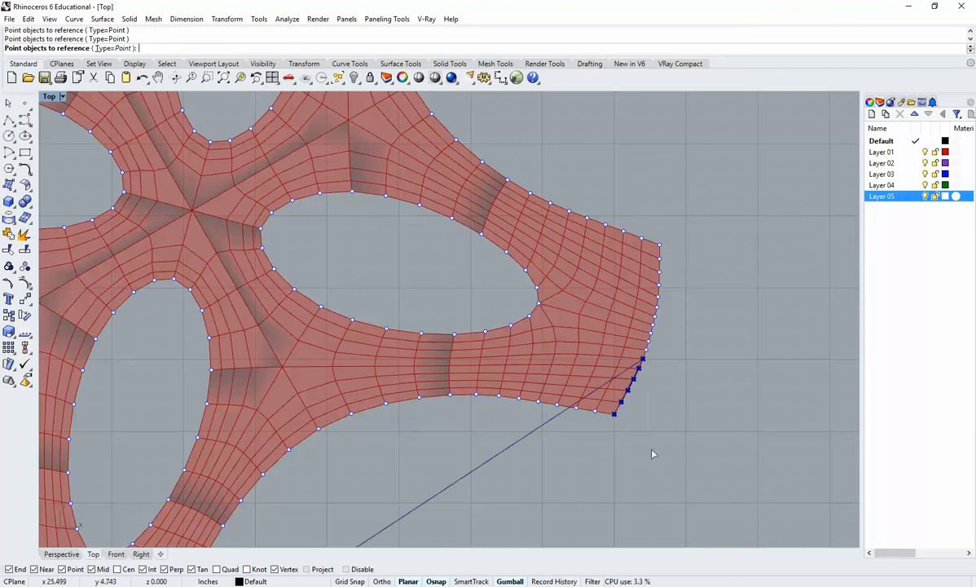
drag(665, 283, 674, 365)
scroll(658, 355, up, 3)
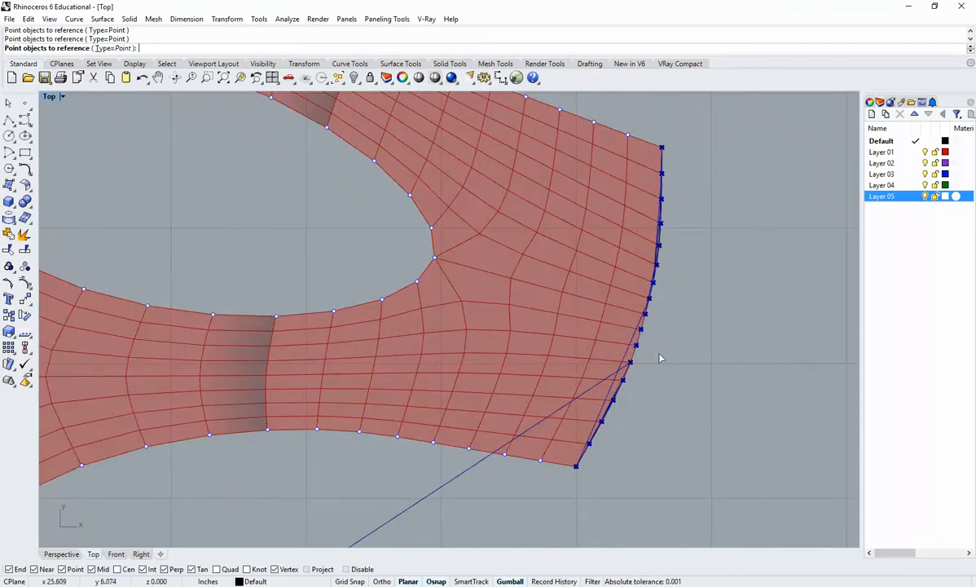
Add the baked points along the upper arm's end edge to the anchor point selection
scroll(659, 356, down, 14)
right_drag(519, 135, 573, 356)
scroll(512, 269, up, 10)
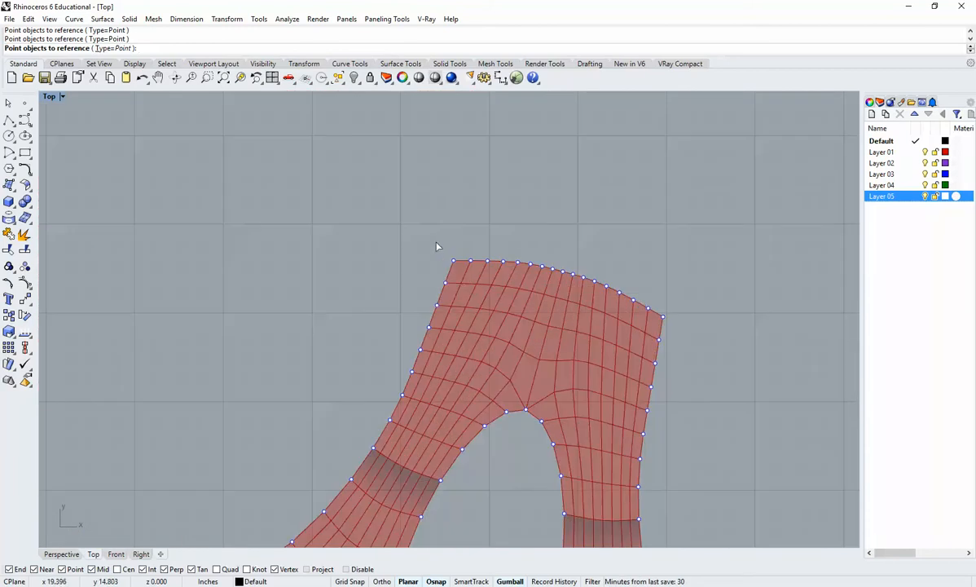
drag(436, 246, 682, 330)
scroll(643, 301, down, 6)
scroll(356, 302, up, 3)
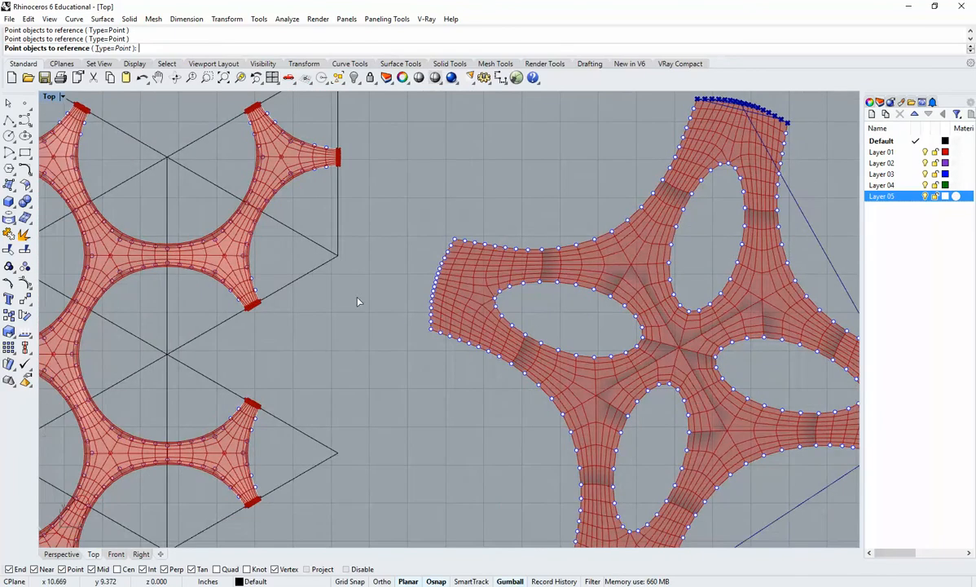
Add the baked points along the left-hand arm's end edge and finish the anchor point selection
scroll(357, 302, up, 3)
drag(453, 173, 506, 410)
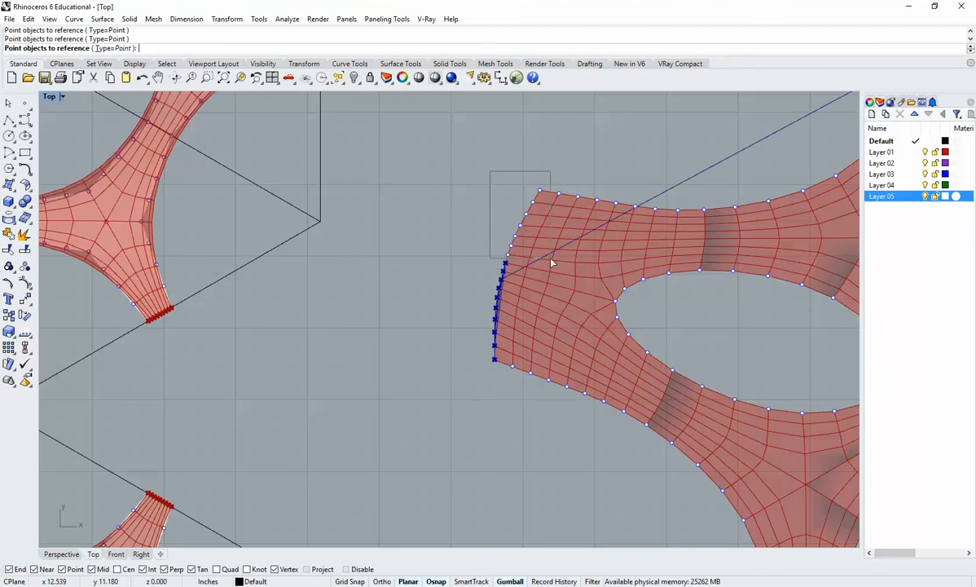
scroll(498, 355, down, 5)
key(Return)
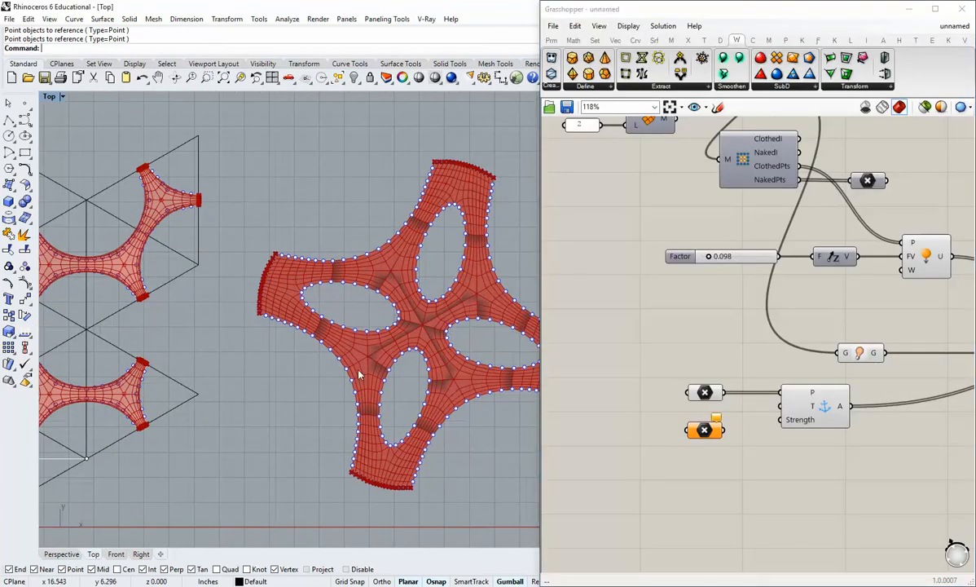
Show the mesh in a maximized Perspective view and start the Kangaroo solver by setting its toggle to True
right_drag(692, 81, 687, 241)
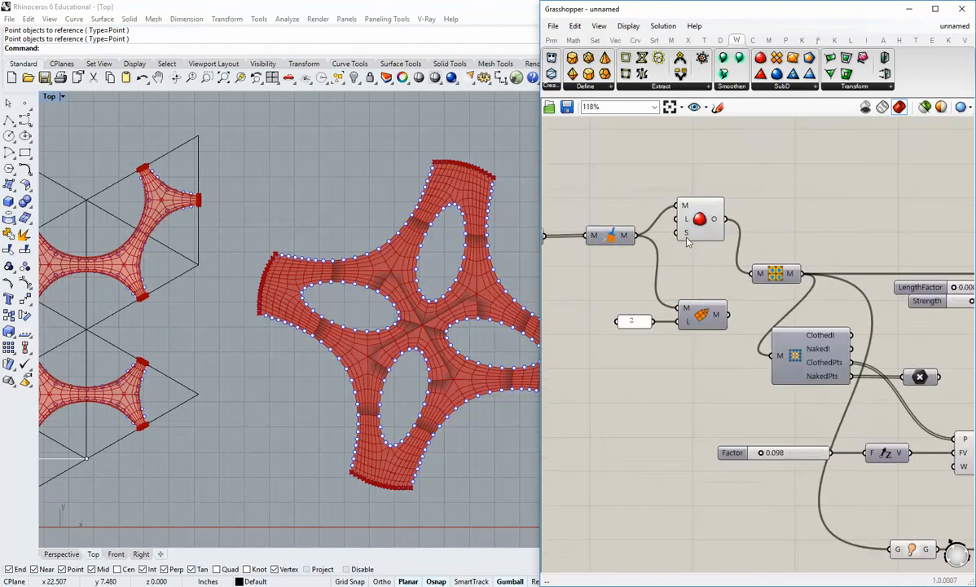
right_click(687, 242)
click(683, 227)
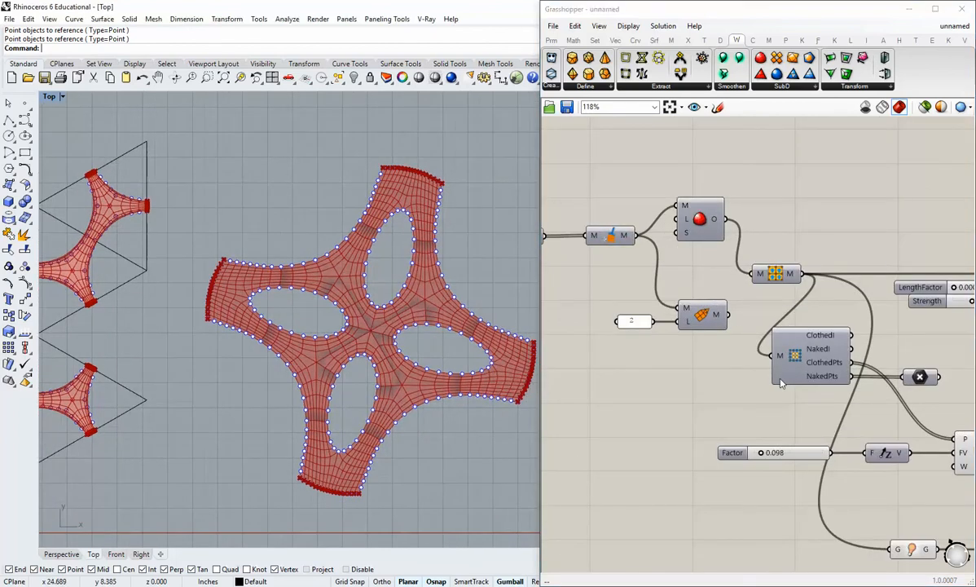
scroll(781, 383, down, 2)
right_drag(969, 492, 649, 356)
scroll(837, 385, up, 2)
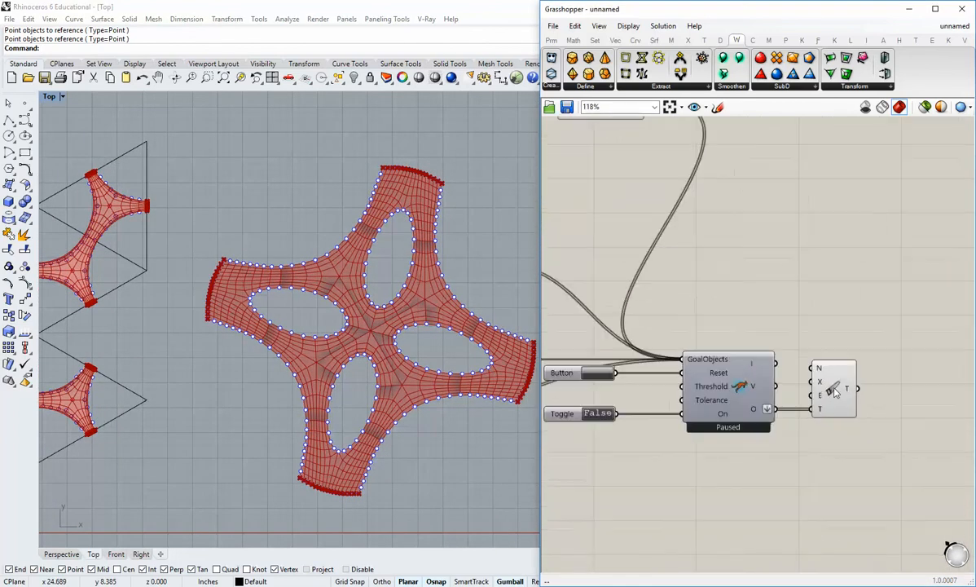
right_drag(551, 376, 585, 366)
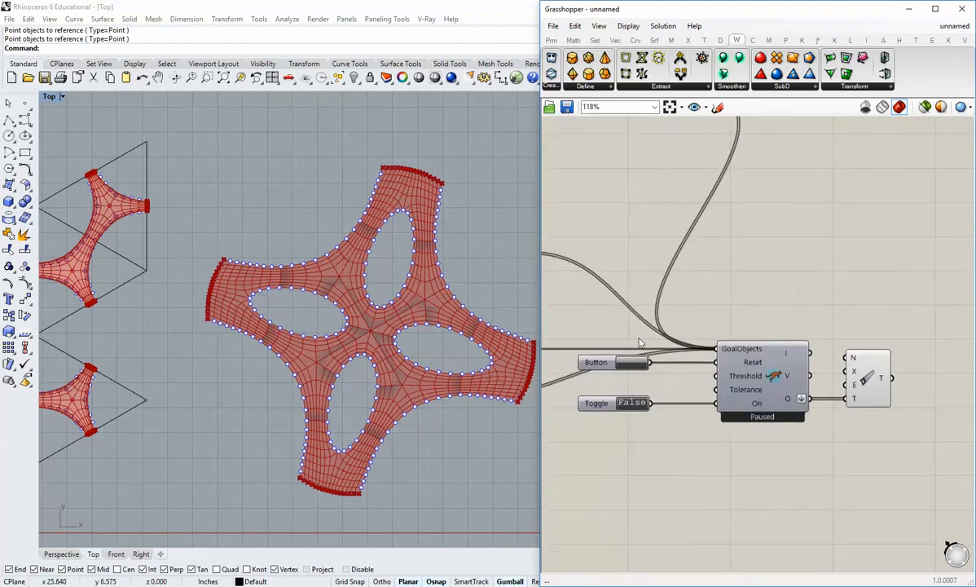
double_click(49, 96)
double_click(474, 97)
right_drag(442, 91, 340, 344)
scroll(338, 352, up, 3)
scroll(338, 353, down, 3)
double_click(631, 403)
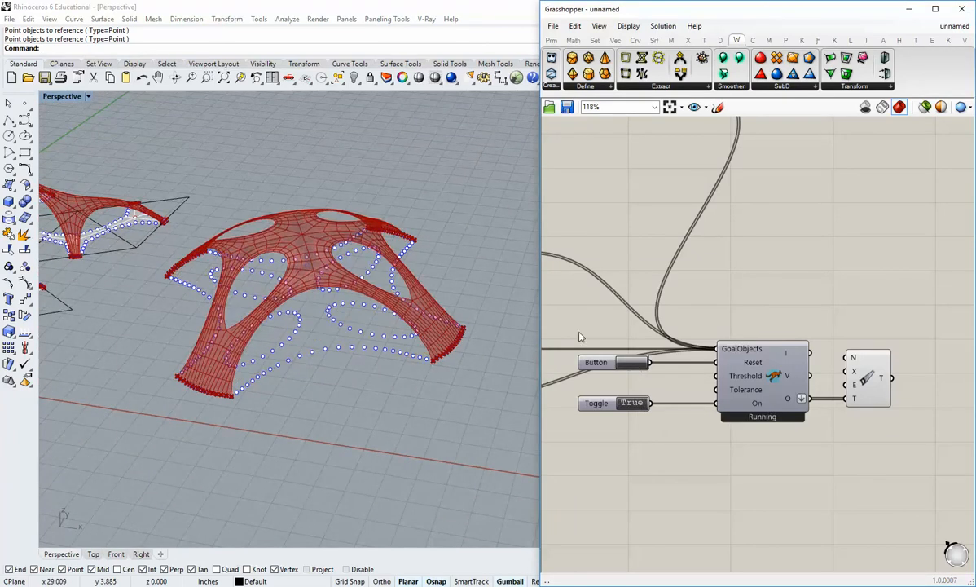
Inspect the relaxed shell, pause the solver by setting its toggle to False, and reset the simulation
right_drag(303, 345, 295, 300)
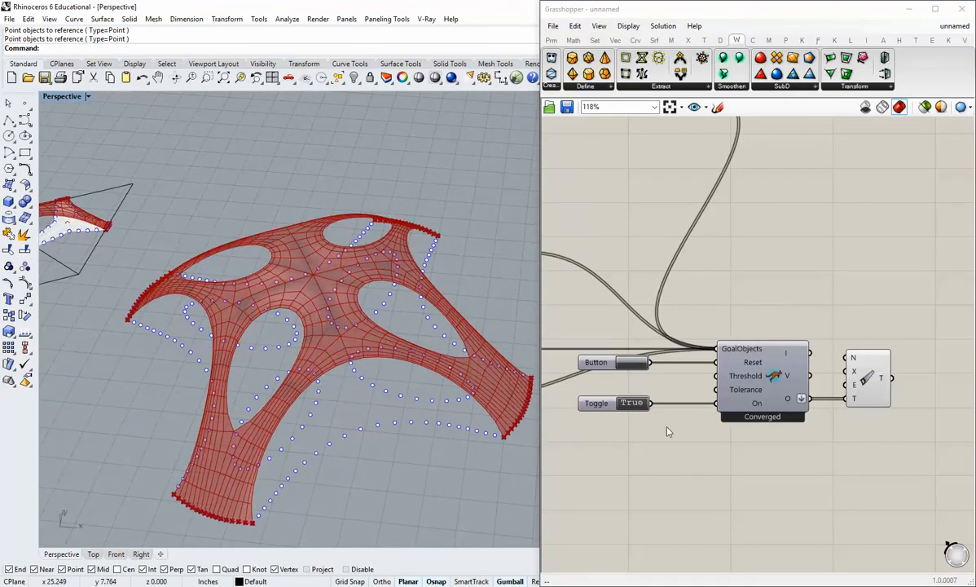
mouse_move(382, 354)
right_down()
mouse_move(370, 408)
mouse_move(374, 372)
right_up()
double_click(638, 403)
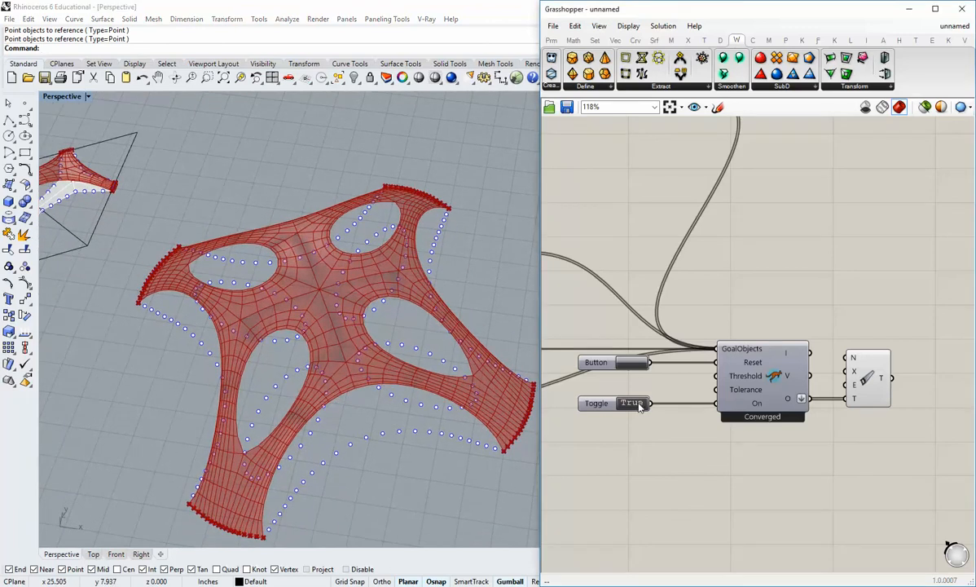
click(635, 364)
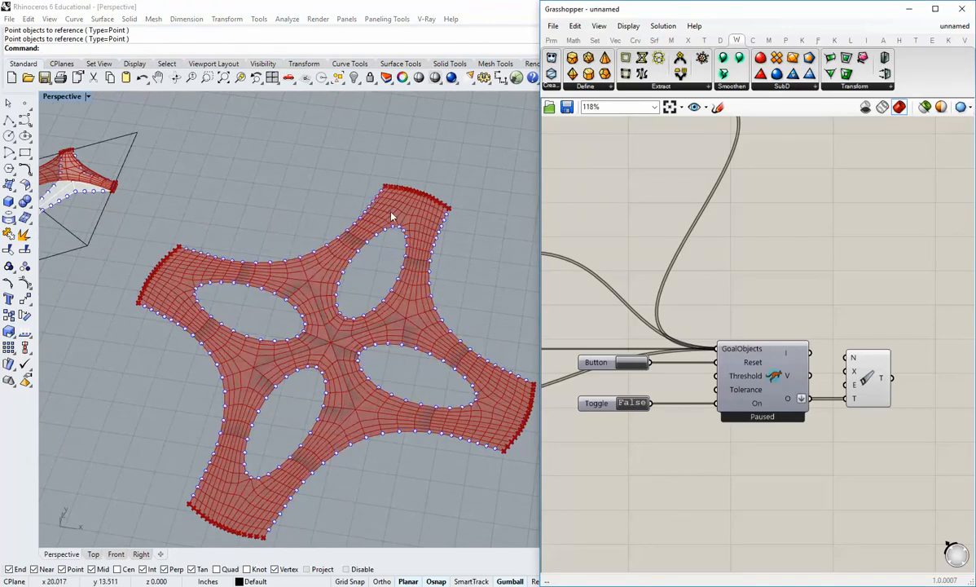
In the Top view, start referencing multiple points in the empty second Point parameter, picking the lower opening's baked points nearest the mesh centre
right_drag(391, 212, 358, 215)
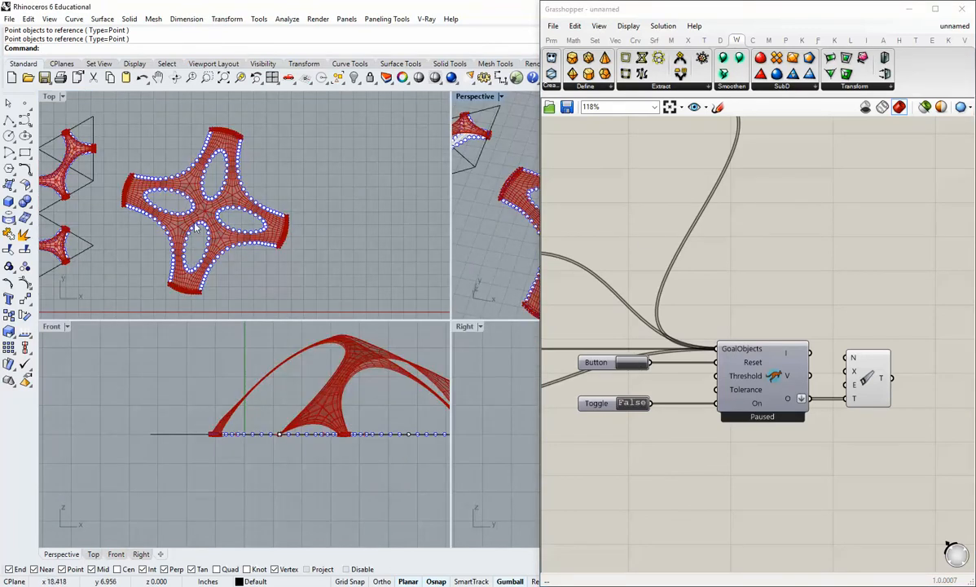
double_click(51, 100)
scroll(359, 277, up, 5)
scroll(854, 350, down, 4)
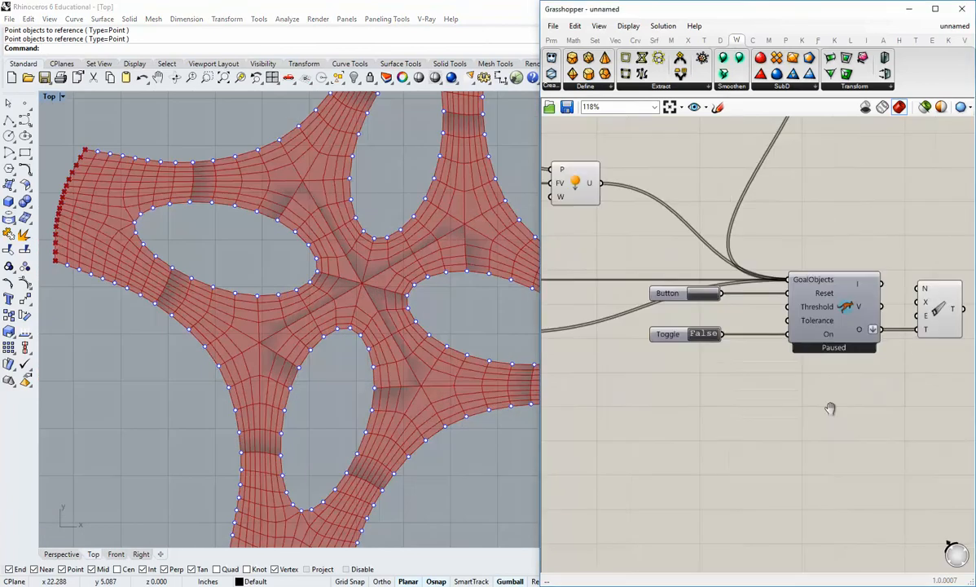
scroll(774, 284, up, 4)
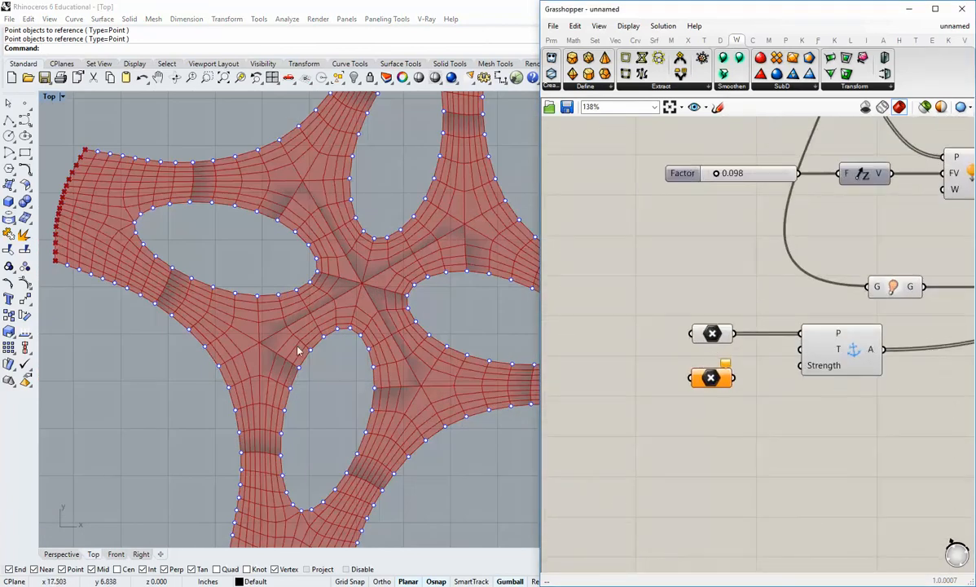
scroll(338, 373, up, 2)
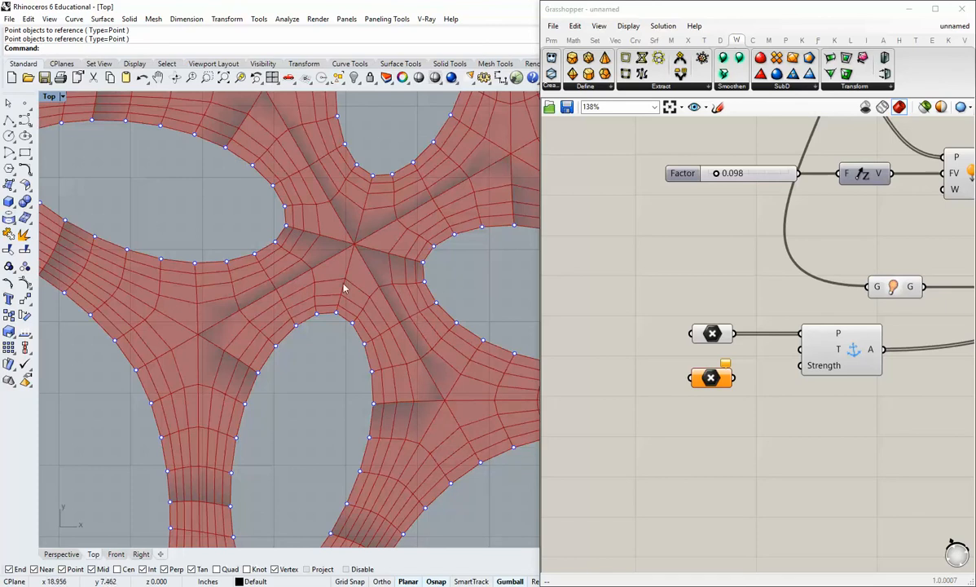
right_click(714, 379)
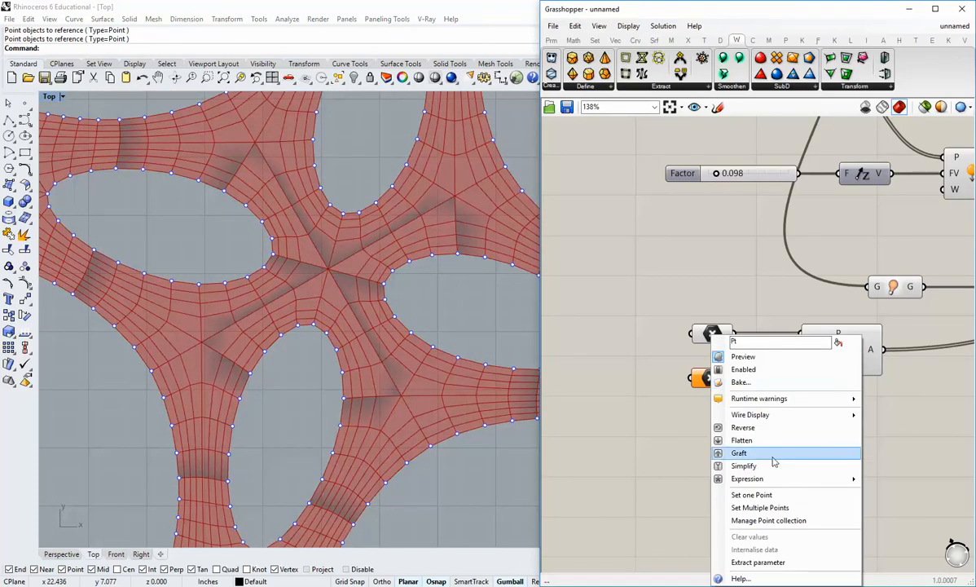
click(759, 507)
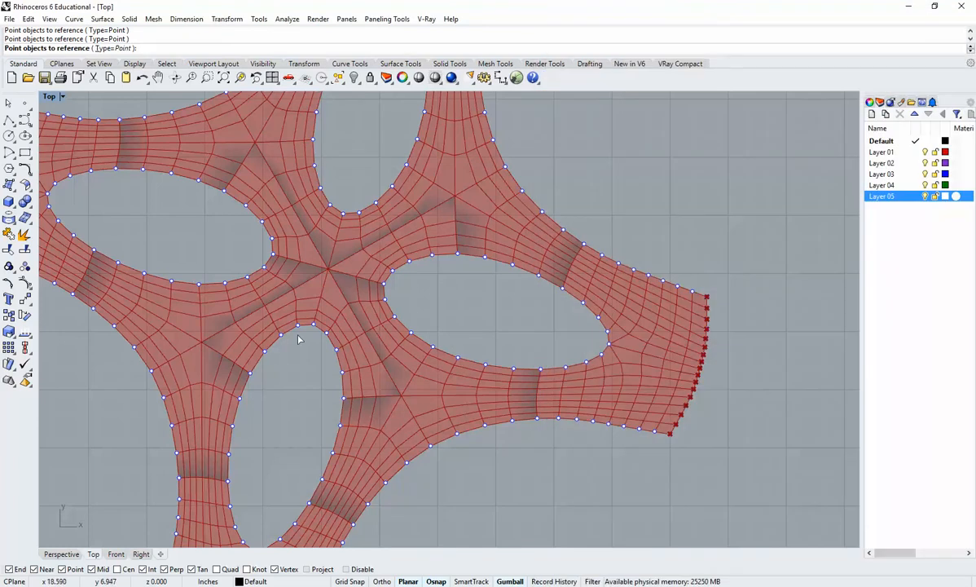
scroll(289, 341, up, 2)
scroll(251, 340, up, 3)
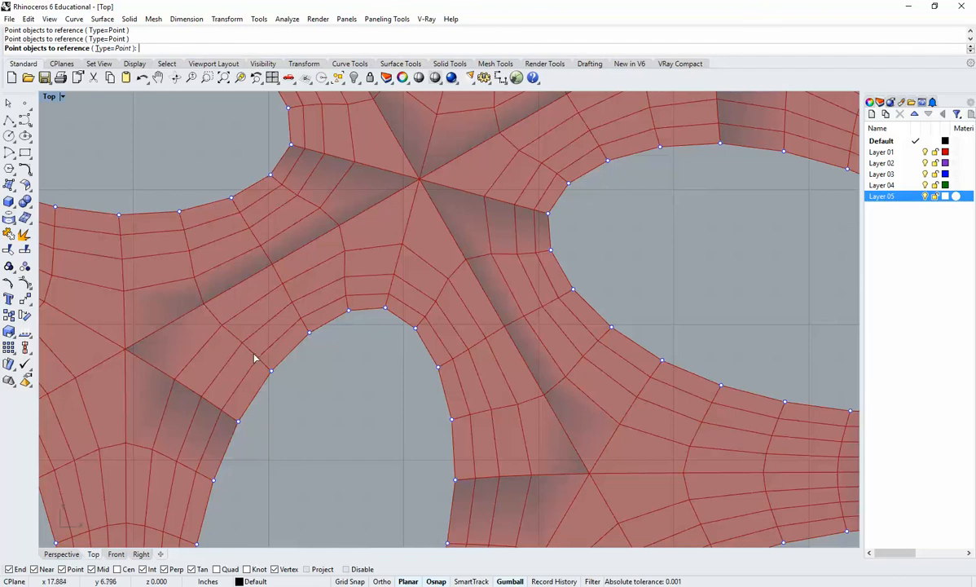
scroll(268, 364, down, 1)
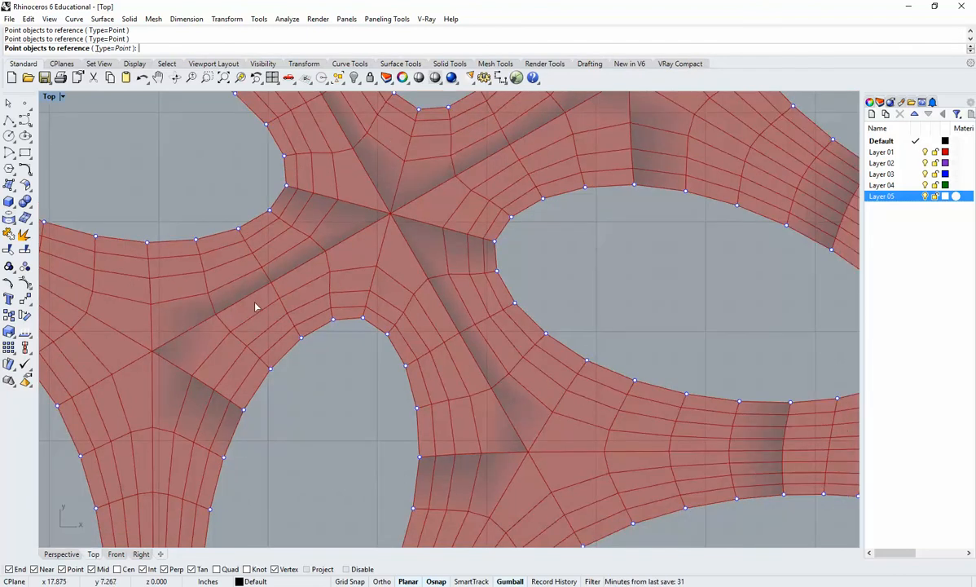
drag(249, 302, 334, 372)
click(363, 317)
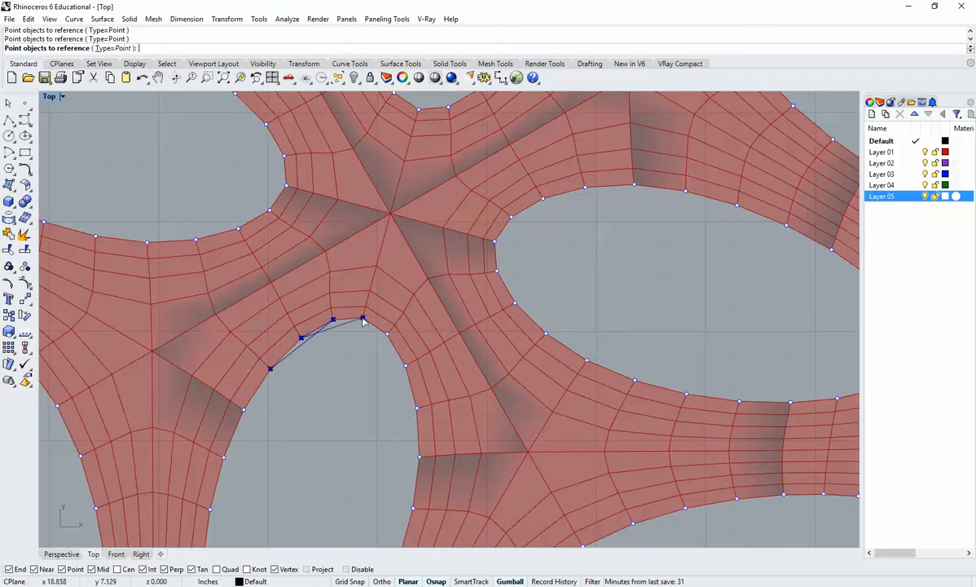
drag(431, 421, 431, 421)
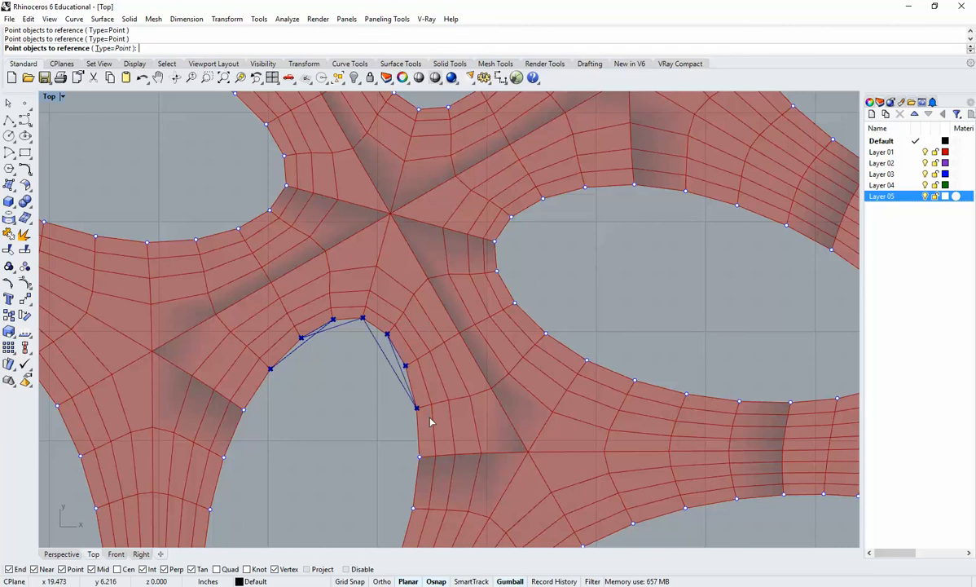
Add the baked points along the right-hand opening's inner end to the point selection
scroll(430, 421, down, 2)
scroll(434, 350, up, 3)
drag(411, 332, 507, 444)
click(438, 324)
drag(448, 251, 580, 325)
Add the baked points along the upper opening's inner end to the point selection
scroll(575, 316, down, 4)
scroll(459, 290, up, 3)
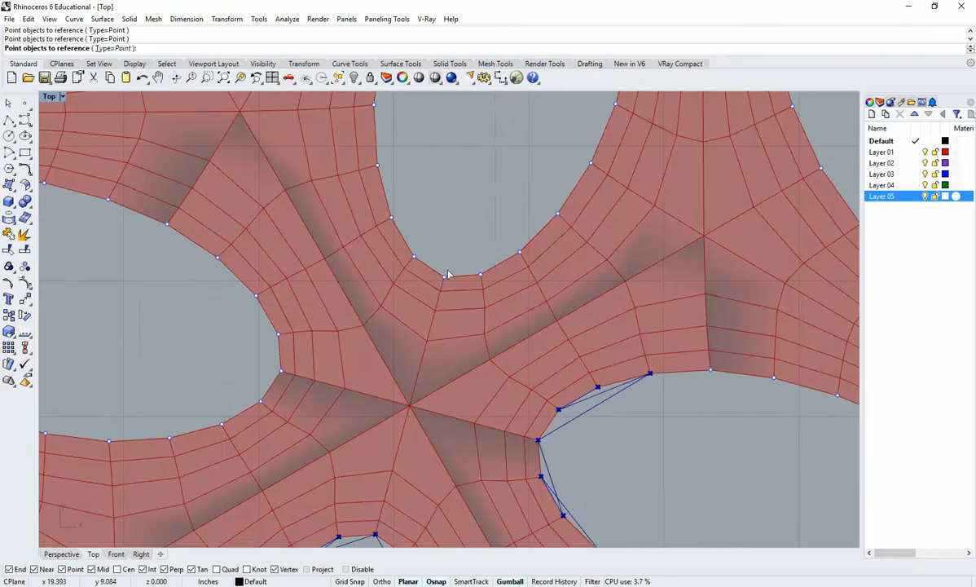
drag(477, 194, 545, 312)
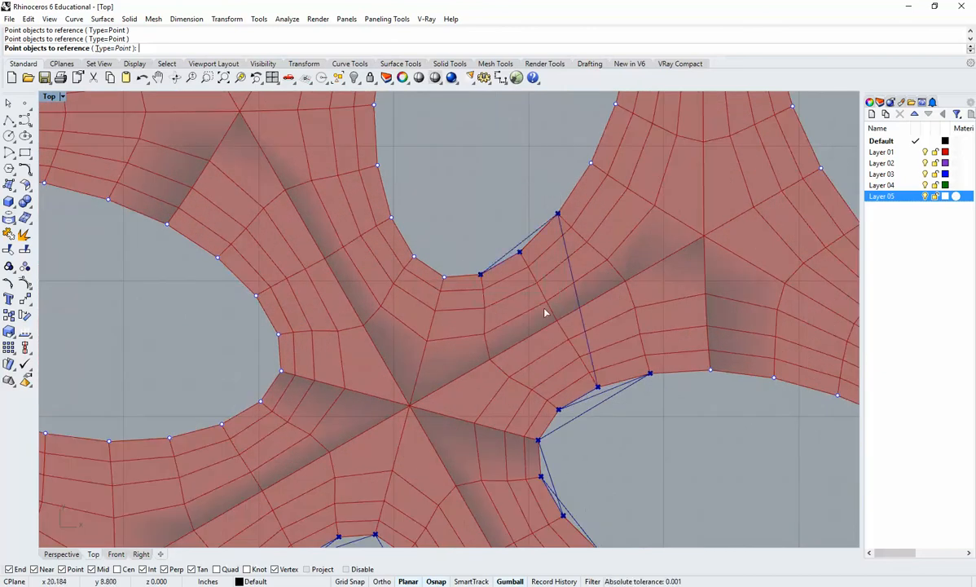
click(445, 279)
drag(407, 224, 415, 262)
Add the baked points along the left-hand opening's inner end and finish the point selection
scroll(391, 252, down, 2)
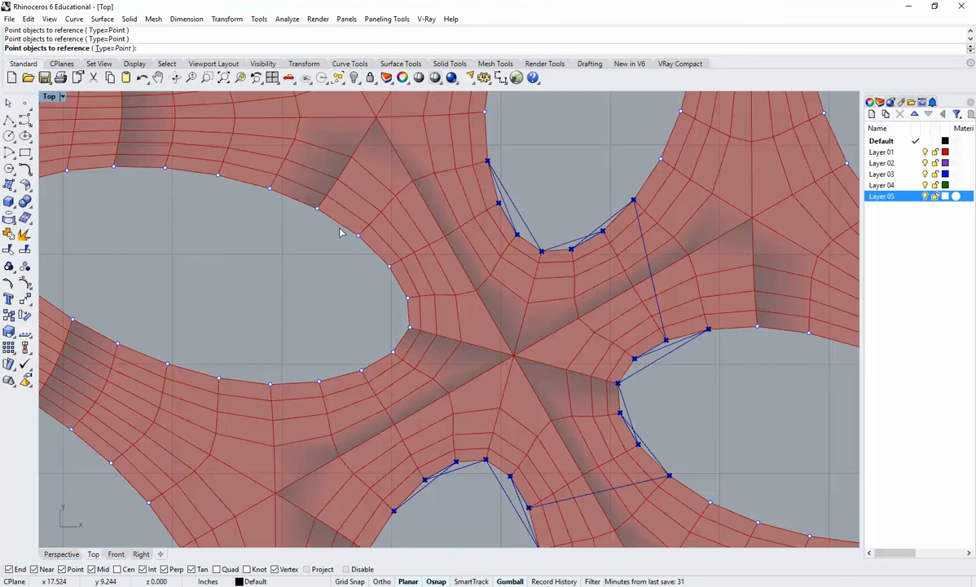
drag(318, 213, 412, 332)
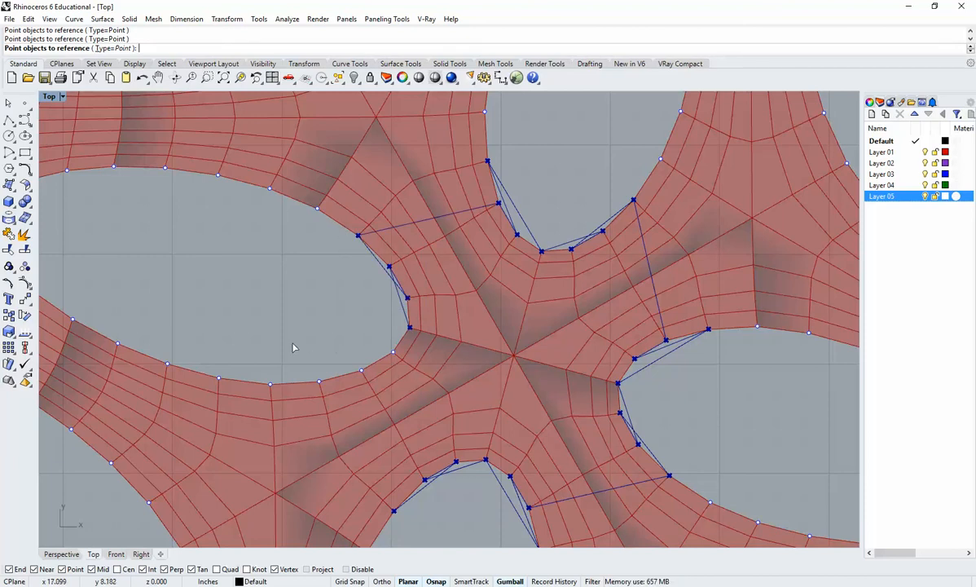
scroll(402, 402, down, 3)
key(Return)
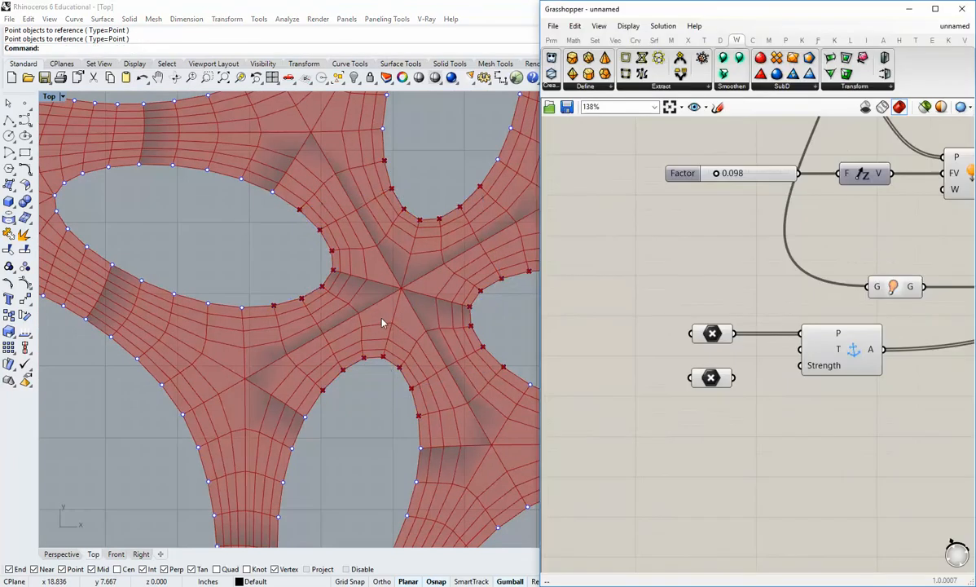
Connect the second Point parameter to the Anchor's P input alongside the first, and restart the solver with its toggle set to True
right_drag(739, 392, 672, 418)
shift+drag(666, 402, 733, 359)
double_click(51, 97)
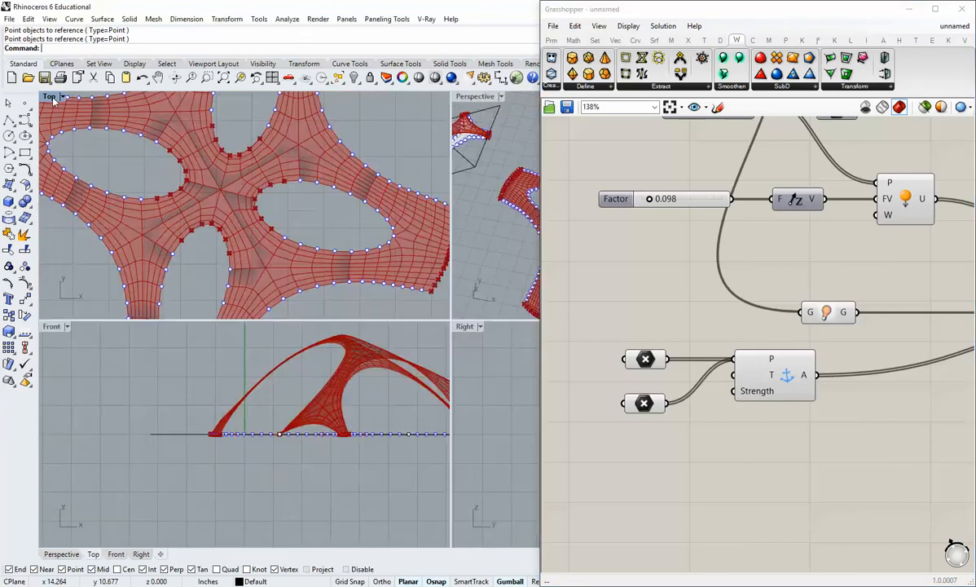
double_click(473, 96)
right_drag(440, 253, 474, 348)
scroll(680, 335, down, 3)
scroll(680, 335, up, 2)
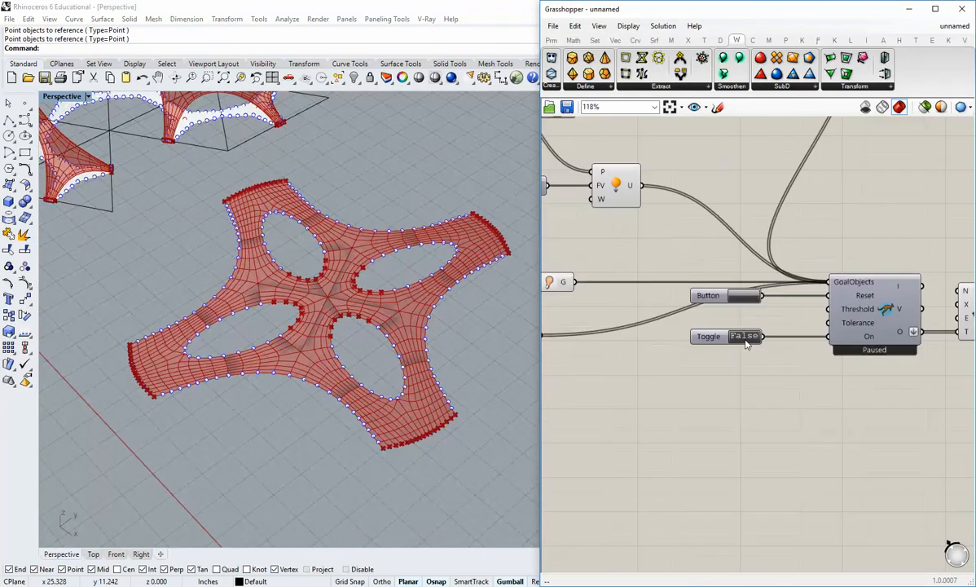
click(744, 336)
Set the Strength slider of the edge lengths goal to 1.48 for the four-armed mesh
right_drag(284, 337, 93, 294)
scroll(94, 293, up, 5)
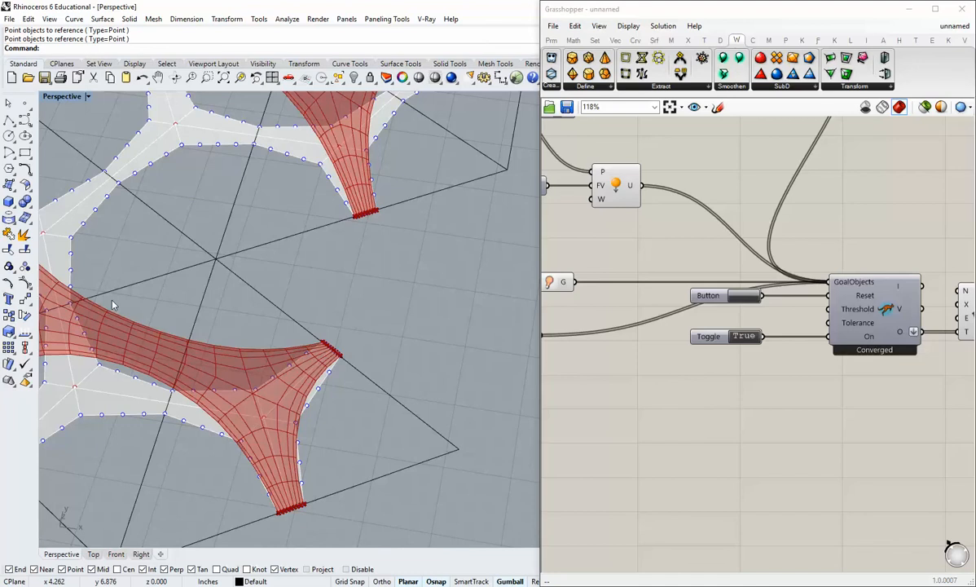
scroll(112, 299, down, 5)
right_drag(112, 299, 342, 294)
scroll(281, 278, up, 5)
right_drag(673, 275, 727, 349)
scroll(728, 348, down, 4)
right_drag(706, 262, 811, 326)
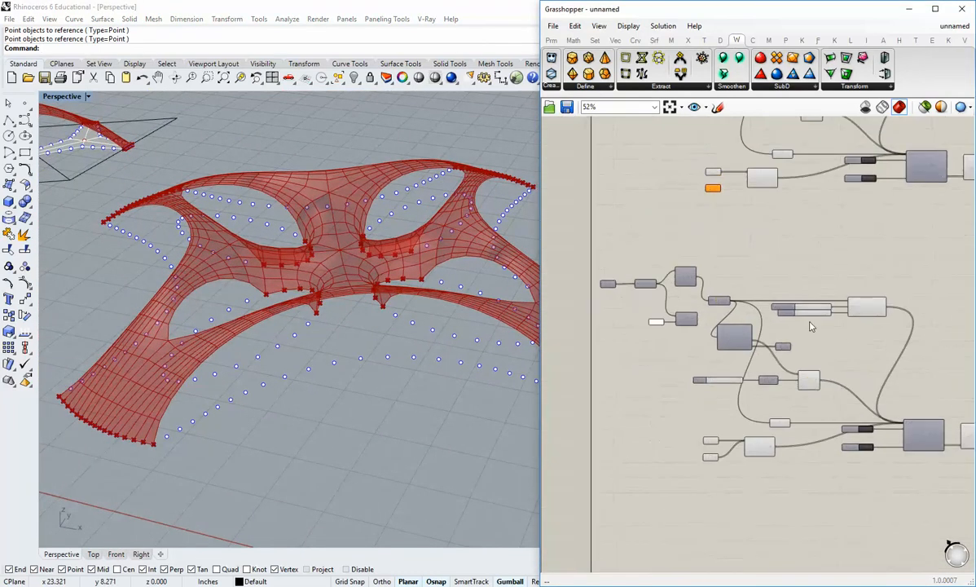
scroll(810, 326, up, 3)
right_drag(839, 295, 689, 333)
scroll(688, 333, up, 2)
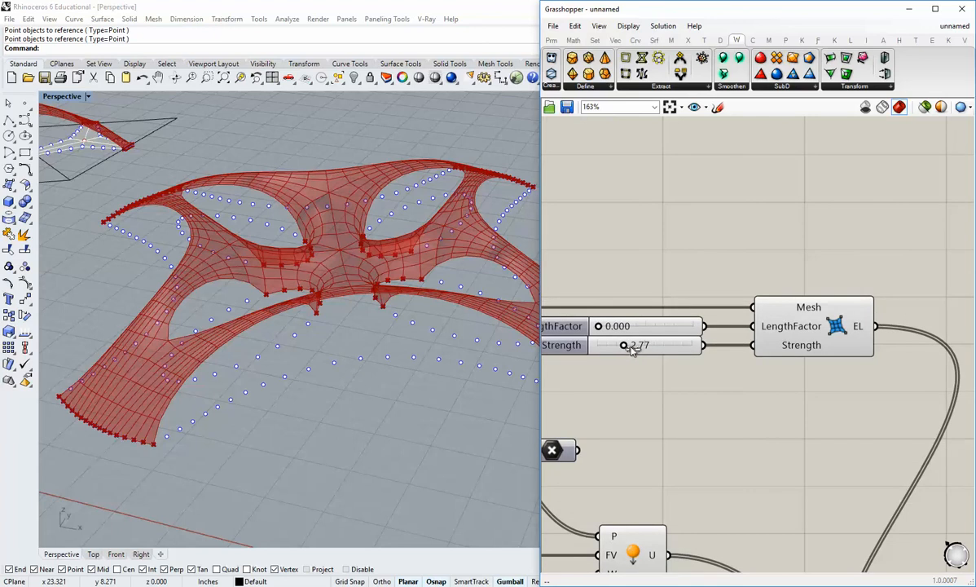
drag(632, 349, 613, 345)
Examine the form-found four-armed shell from above and at an angle, and compare it with the neighbouring triangular-grid shell
right_drag(423, 293, 351, 379)
scroll(346, 384, up, 3)
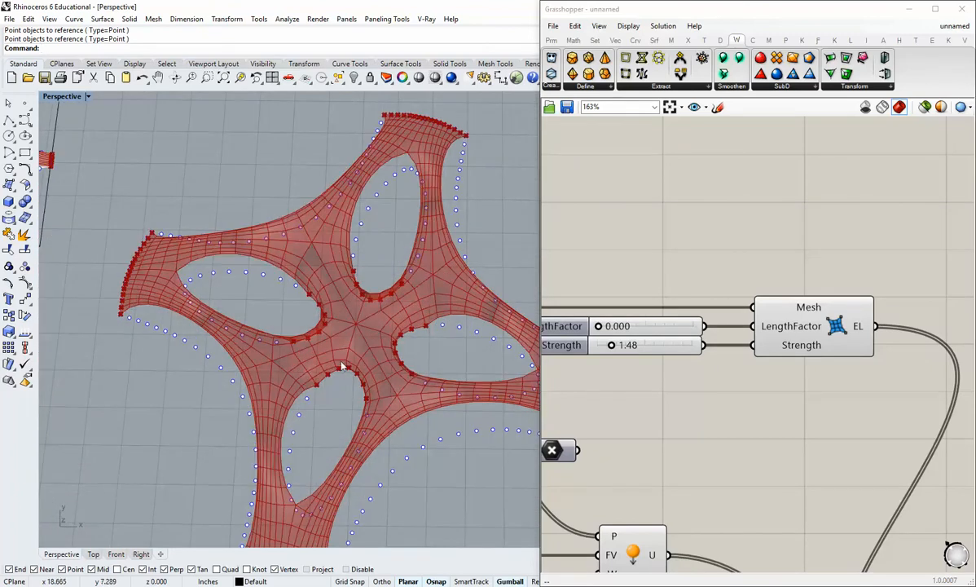
scroll(355, 406, down, 5)
right_drag(355, 406, 159, 245)
scroll(192, 318, down, 3)
right_drag(192, 318, 215, 299)
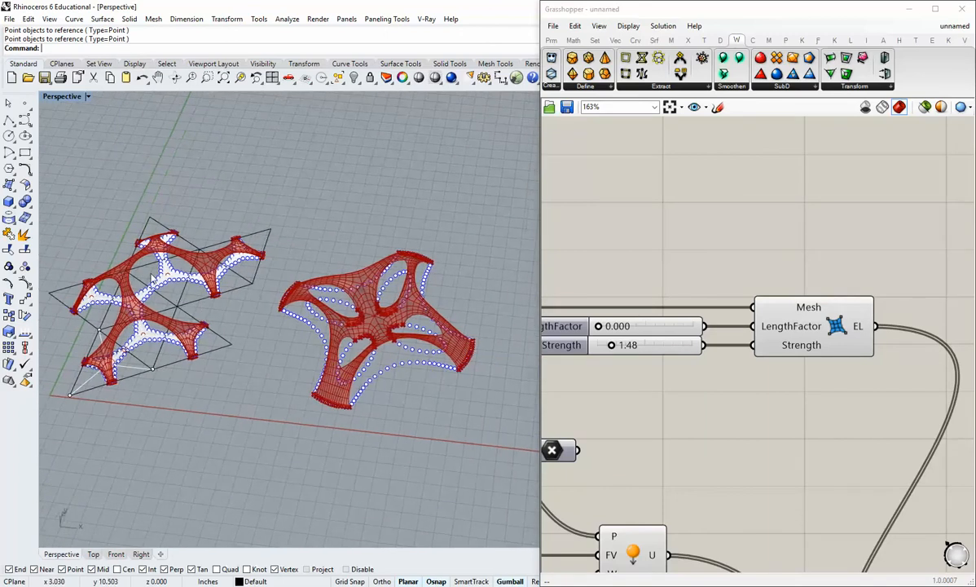
right_drag(387, 374, 375, 393)
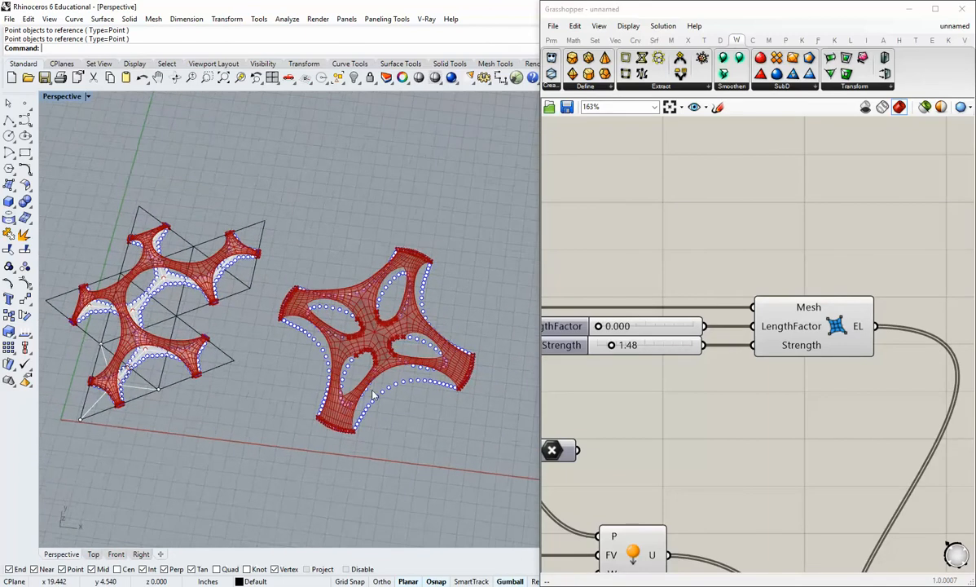
scroll(370, 399, up, 3)
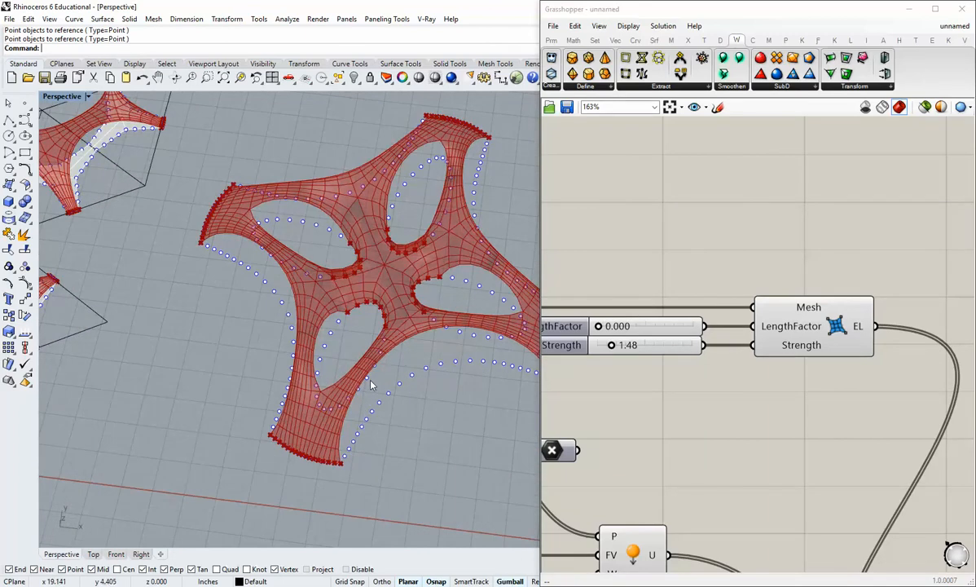
Move the Catmull-Clark Subdivision component slightly down on the canvas, closer to the second subdivision component
scroll(684, 335, down, 5)
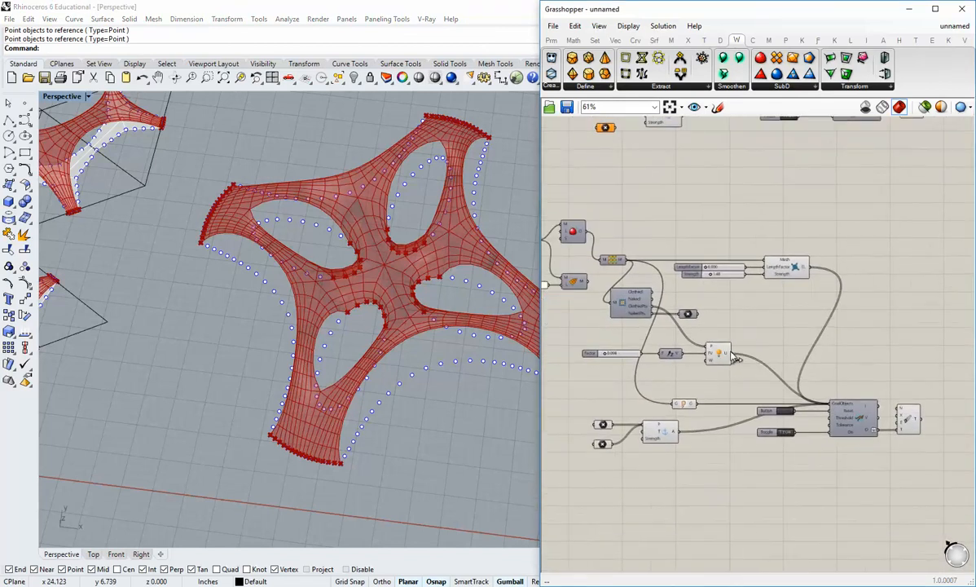
scroll(640, 278, up, 3)
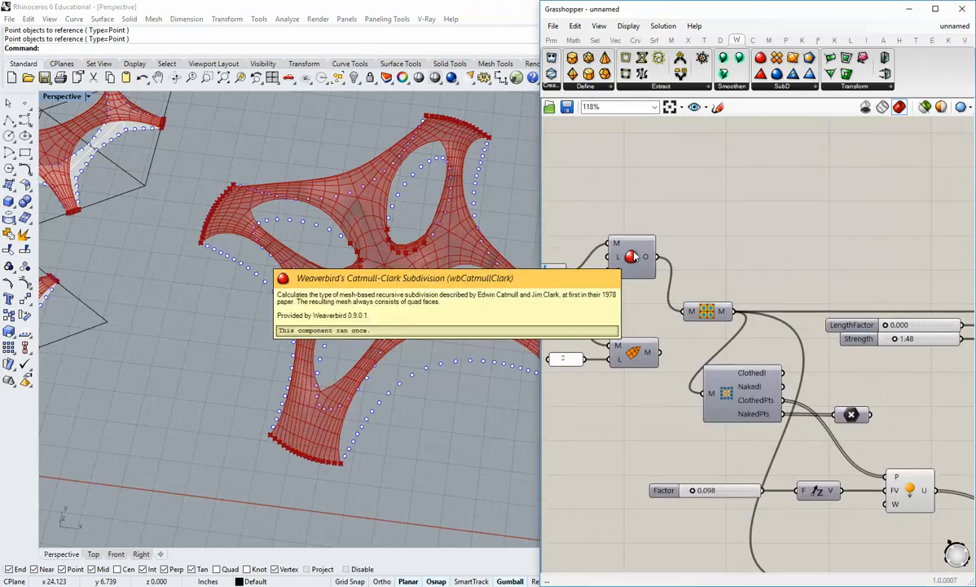
drag(636, 256, 639, 292)
click(701, 246)
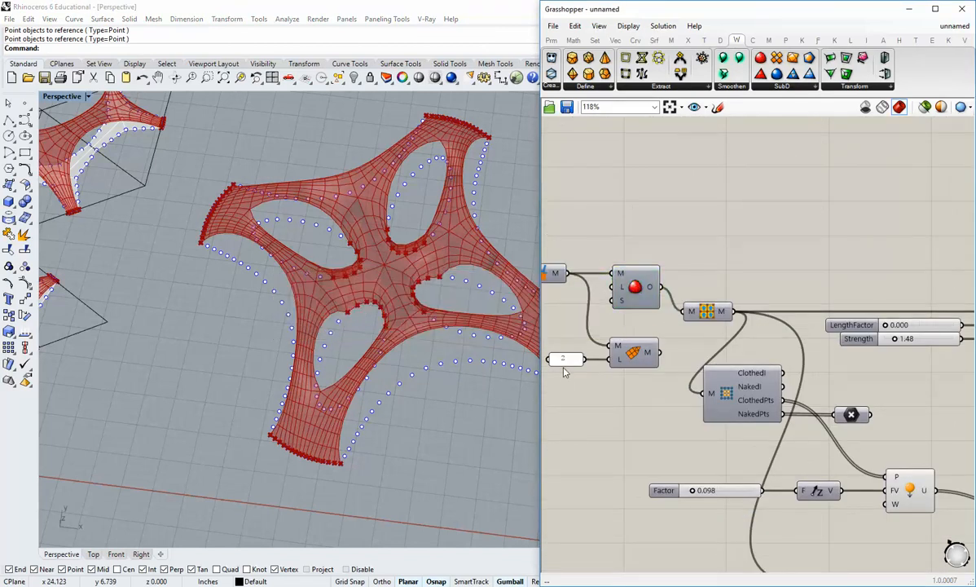
Make the Grasshopper window slightly narrower to give the Rhino viewport more room, with both shells in view
shift+right_drag(420, 318, 266, 396)
scroll(267, 396, down, 3)
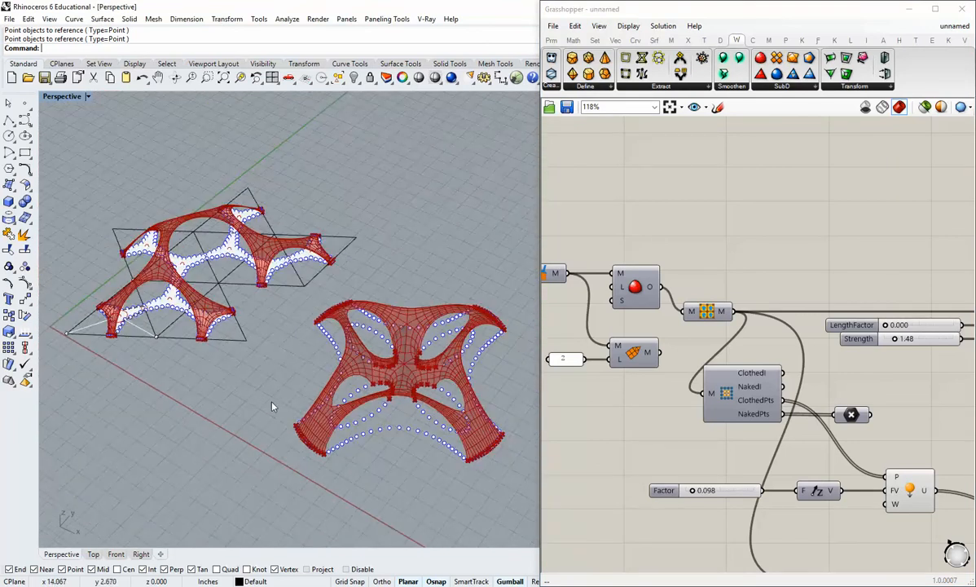
drag(538, 210, 611, 212)
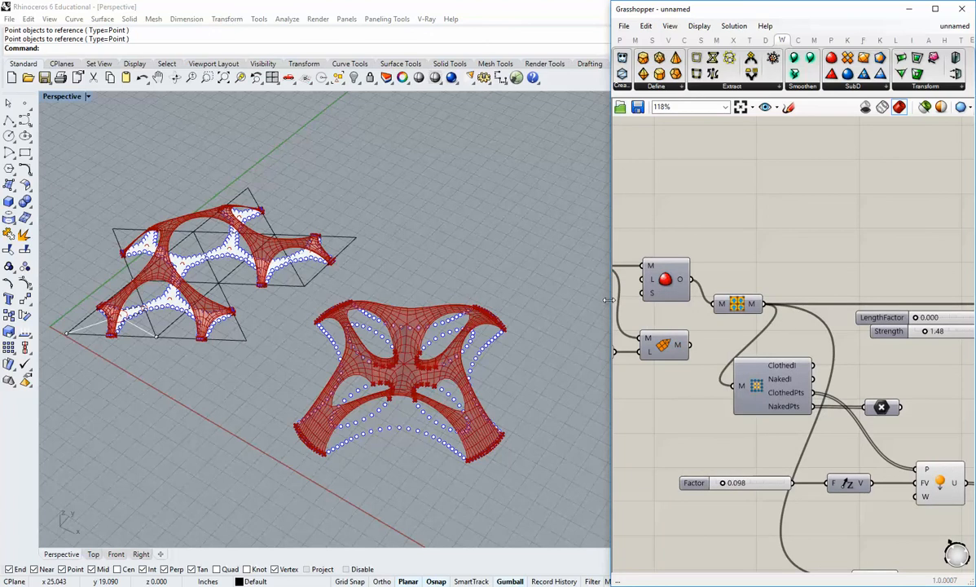
drag(613, 307, 557, 307)
right_drag(389, 392, 370, 342)
scroll(365, 346, up, 2)
right_drag(458, 368, 183, 169)
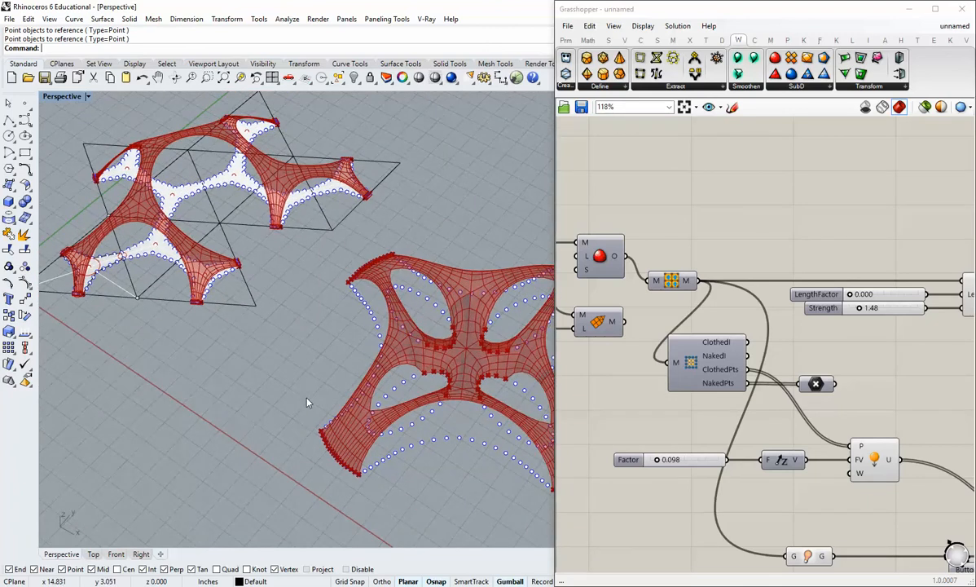